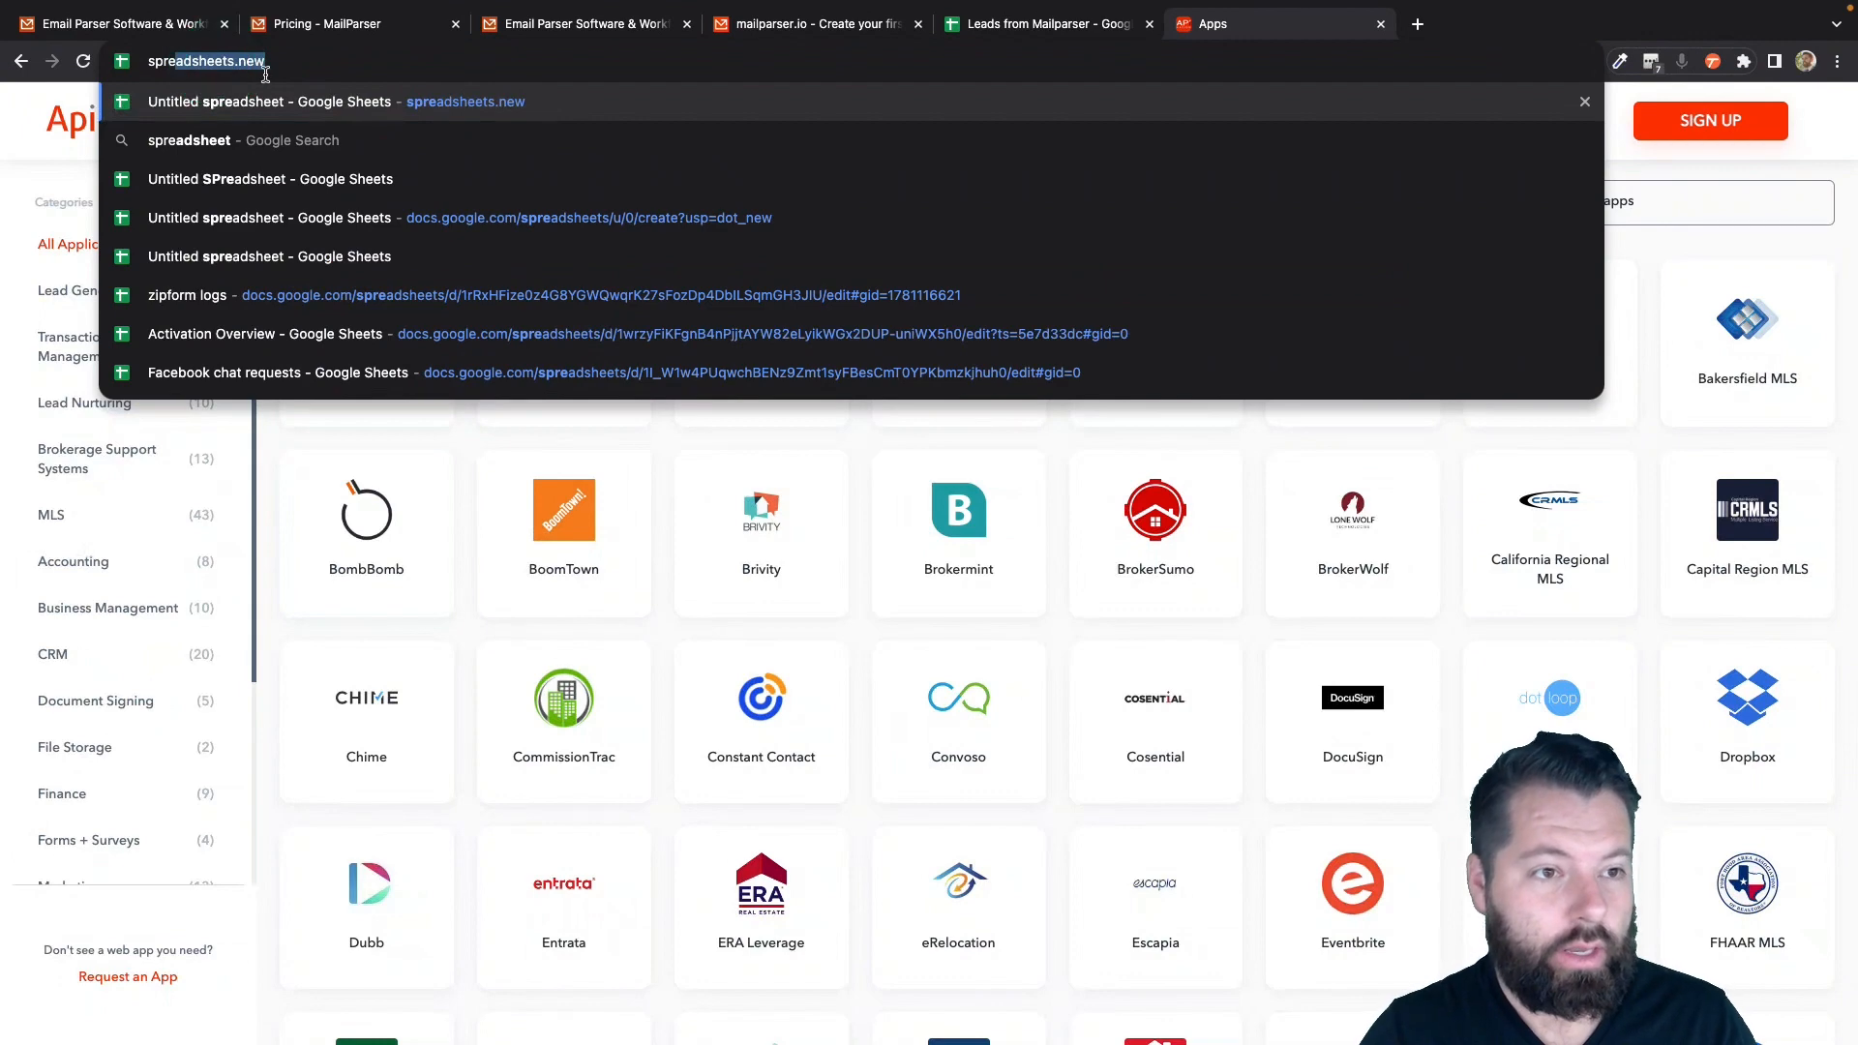
# - Create a new blank Google spreadsheet from the spreadsheets.new address
pyautogui.write('adsheets.')
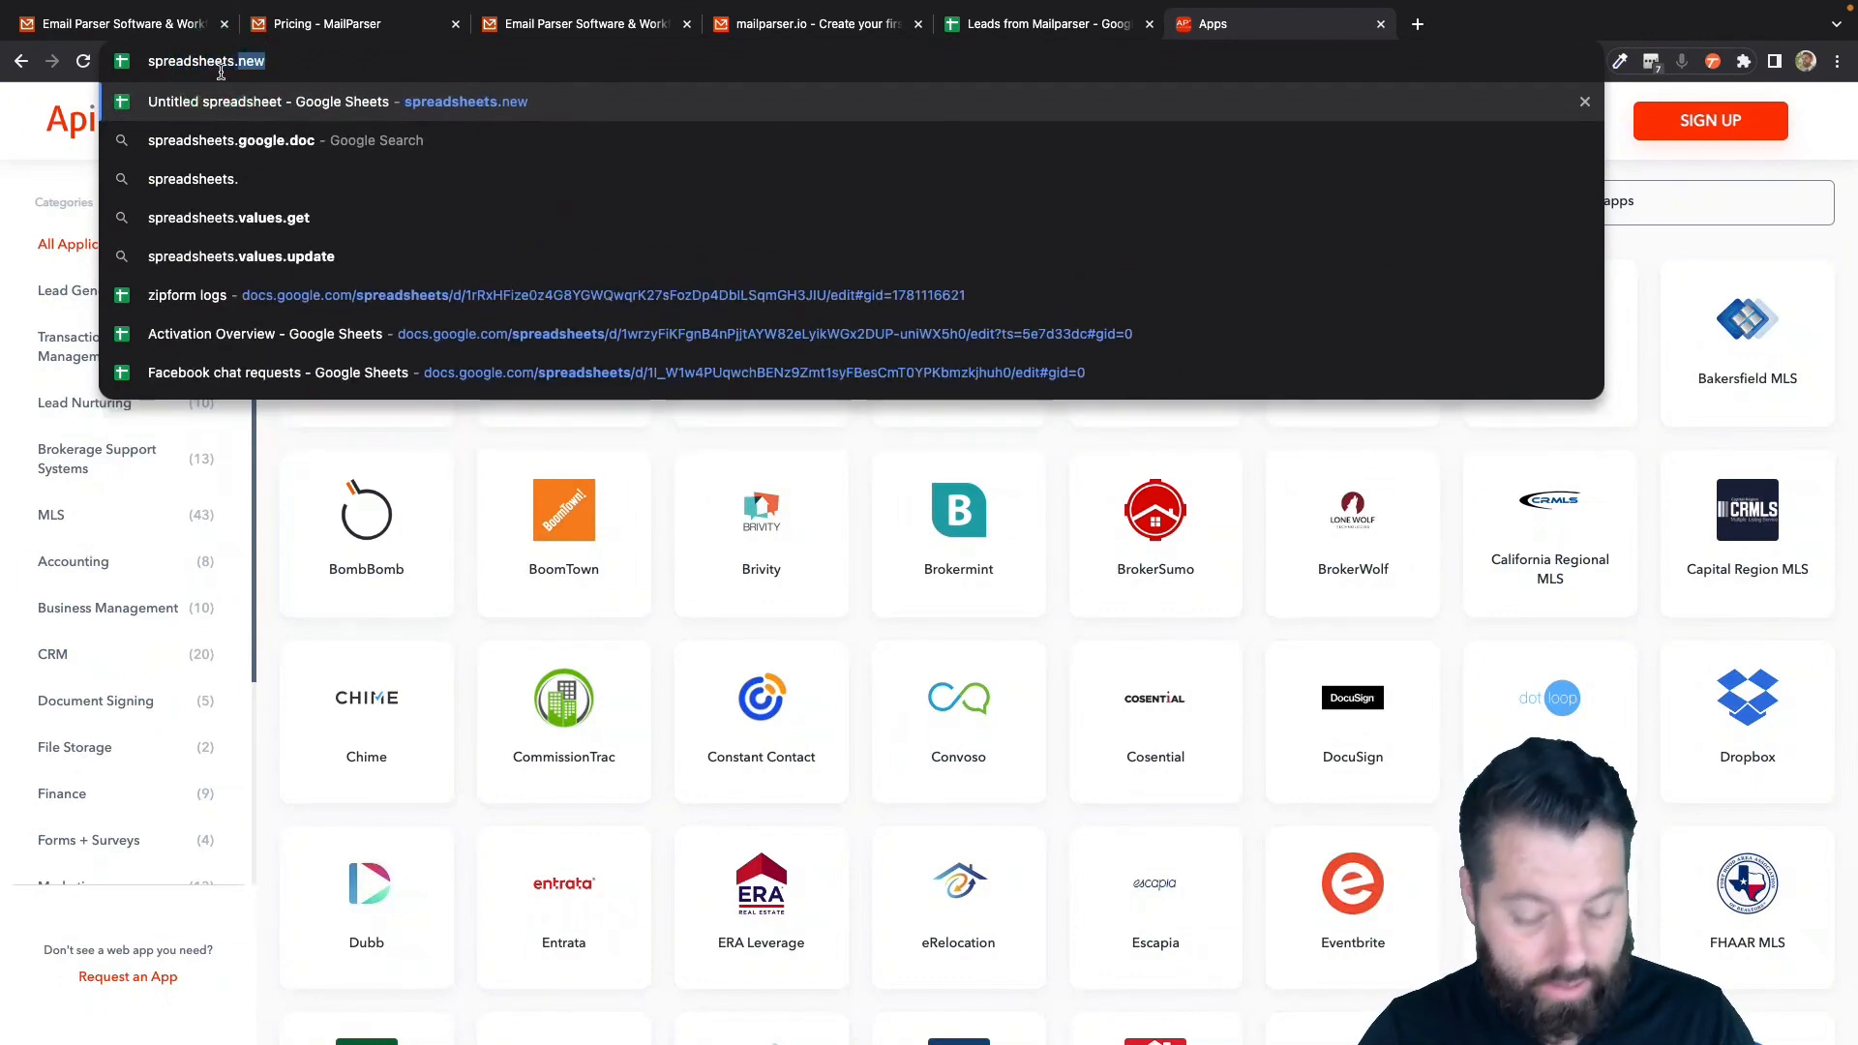
pyautogui.write('new')
pyautogui.click(537, 102)
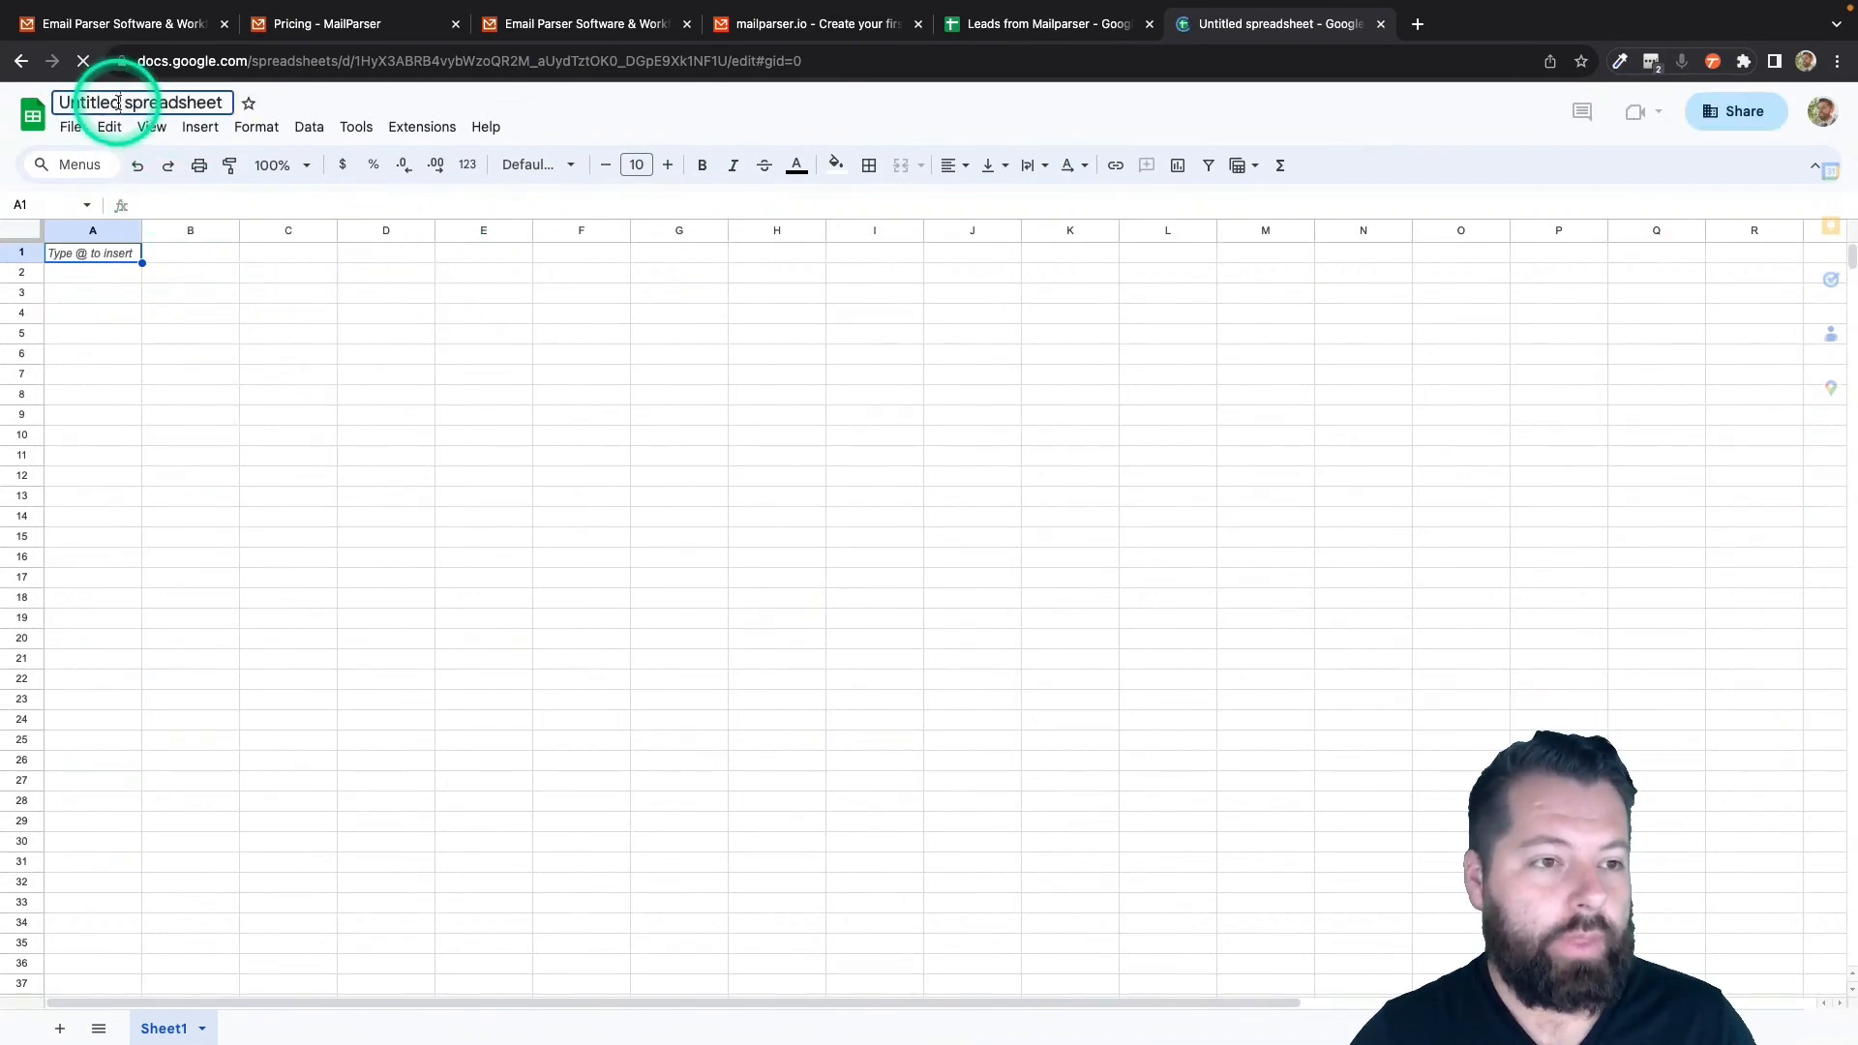
# - Rename the untitled spreadsheet to 'New Leads From Mailparser'
pyautogui.click(117, 102)
pyautogui.write('New Le')
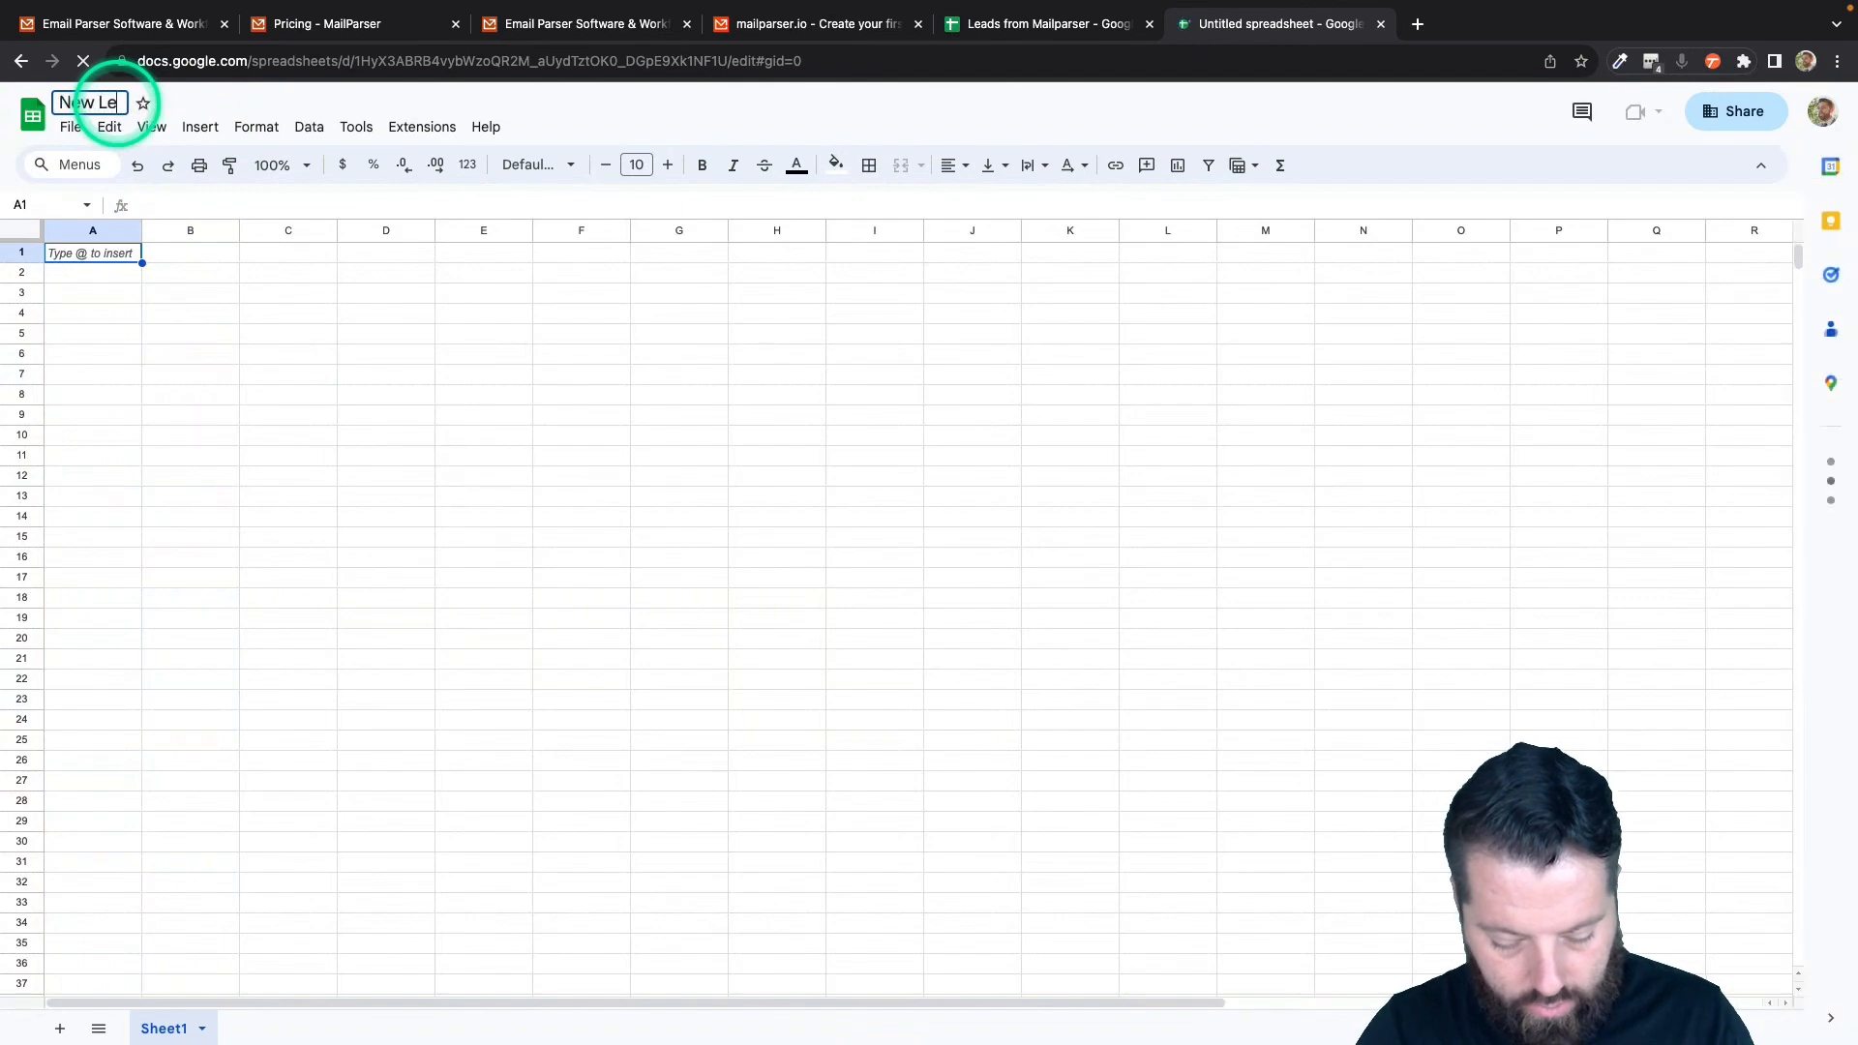
pyautogui.write('ads From Mai')
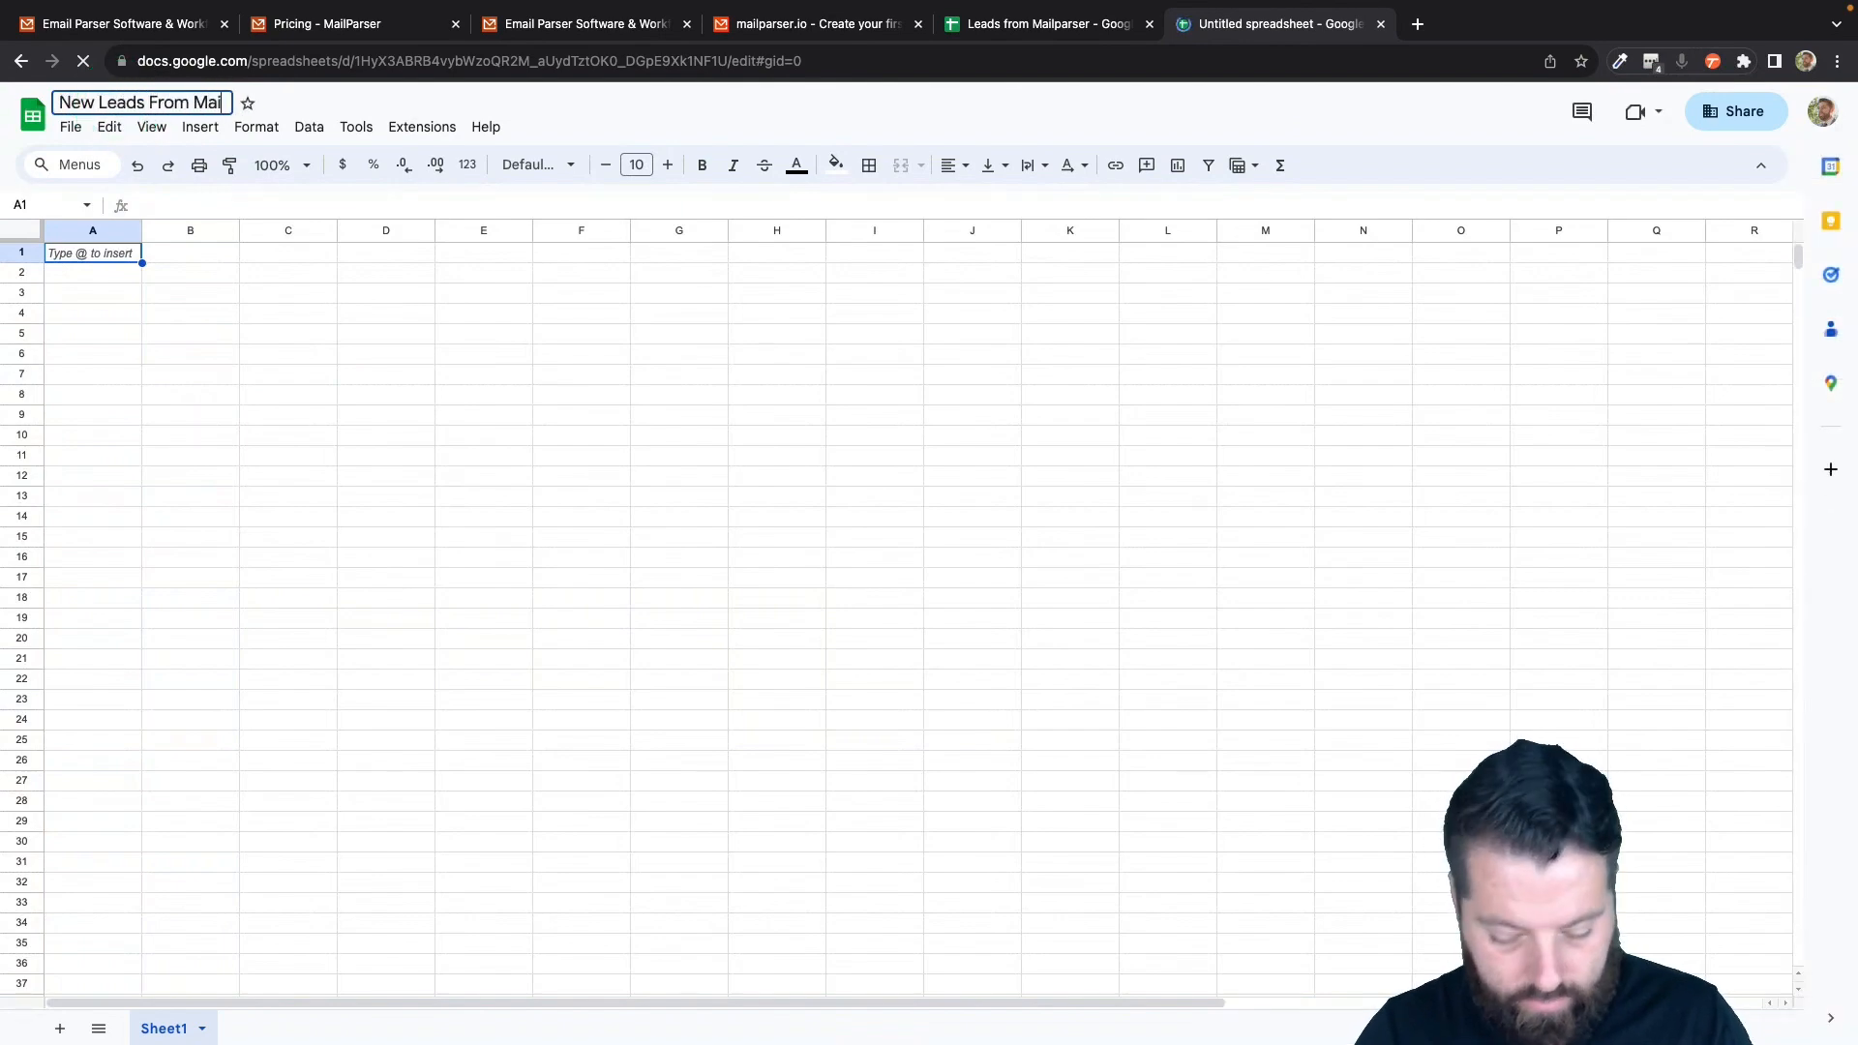
pyautogui.write('lparser')
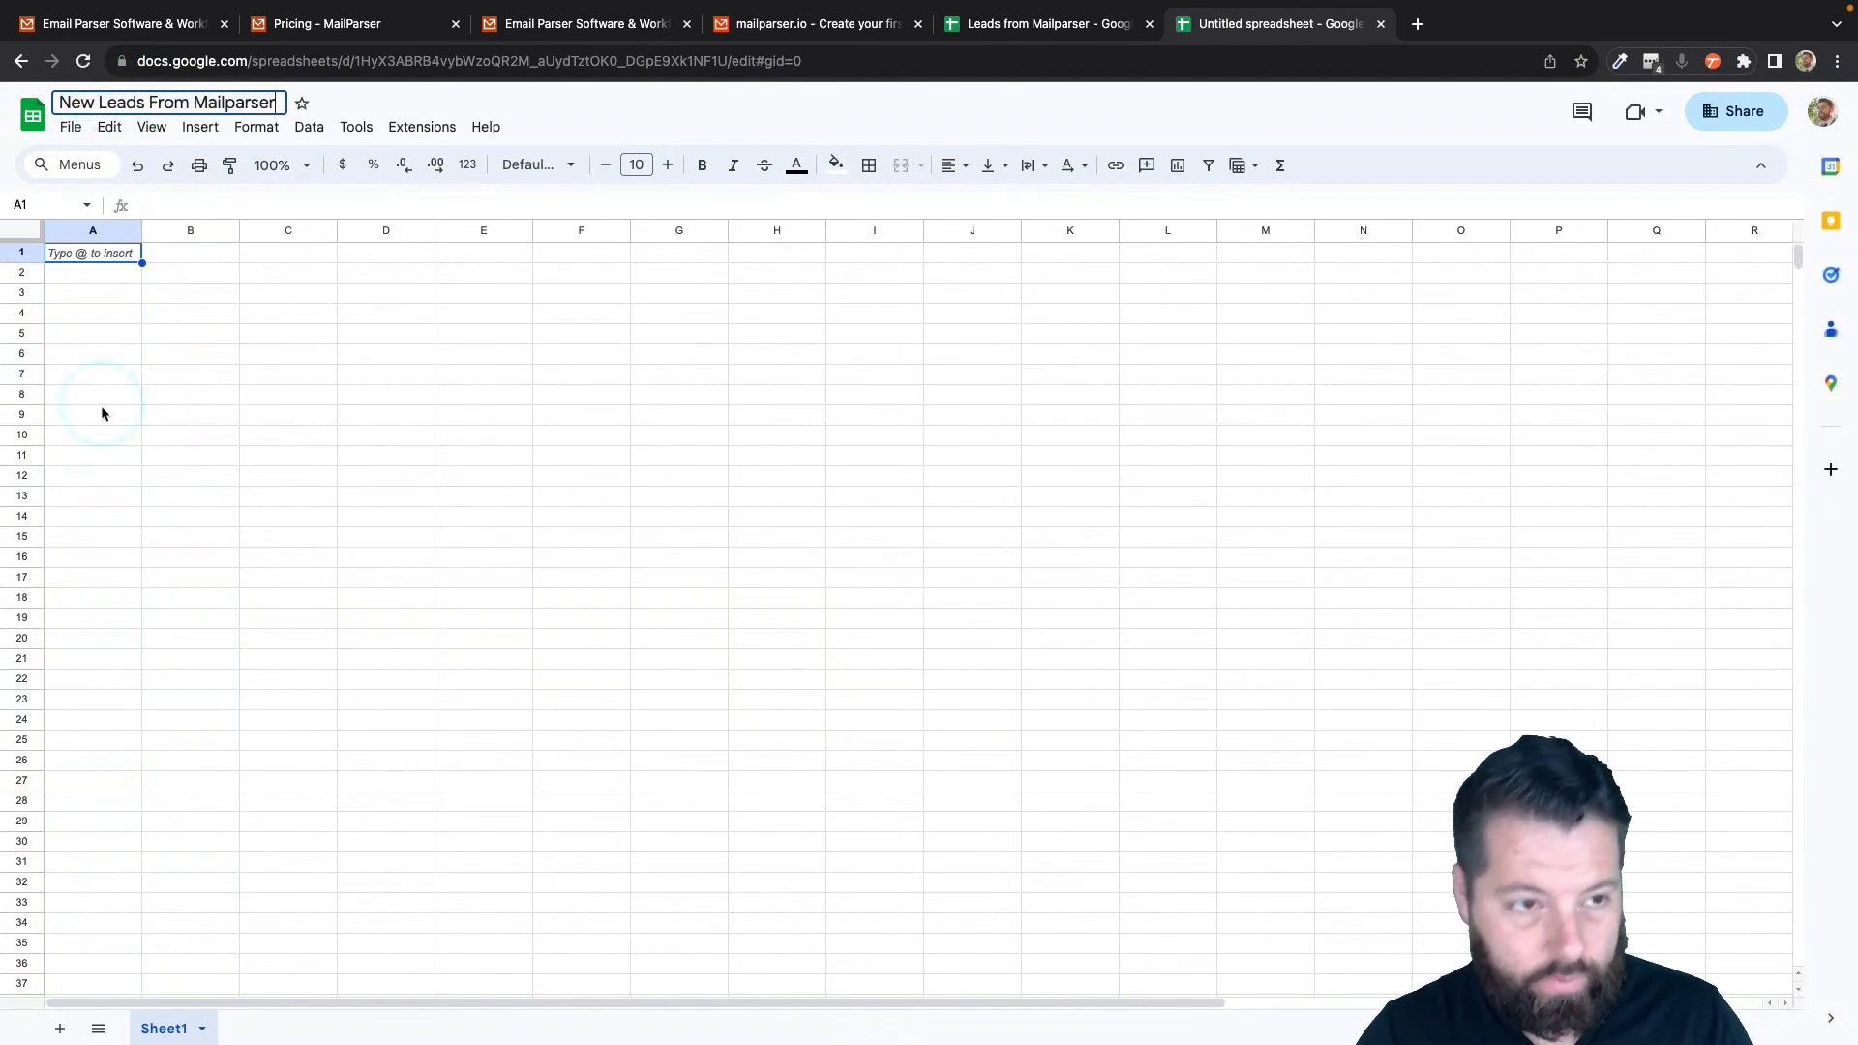
pyautogui.click(111, 290)
# - Enter headers Fname, Lname, Email, Phone and Message in cells A1 through E1
pyautogui.click(111, 256)
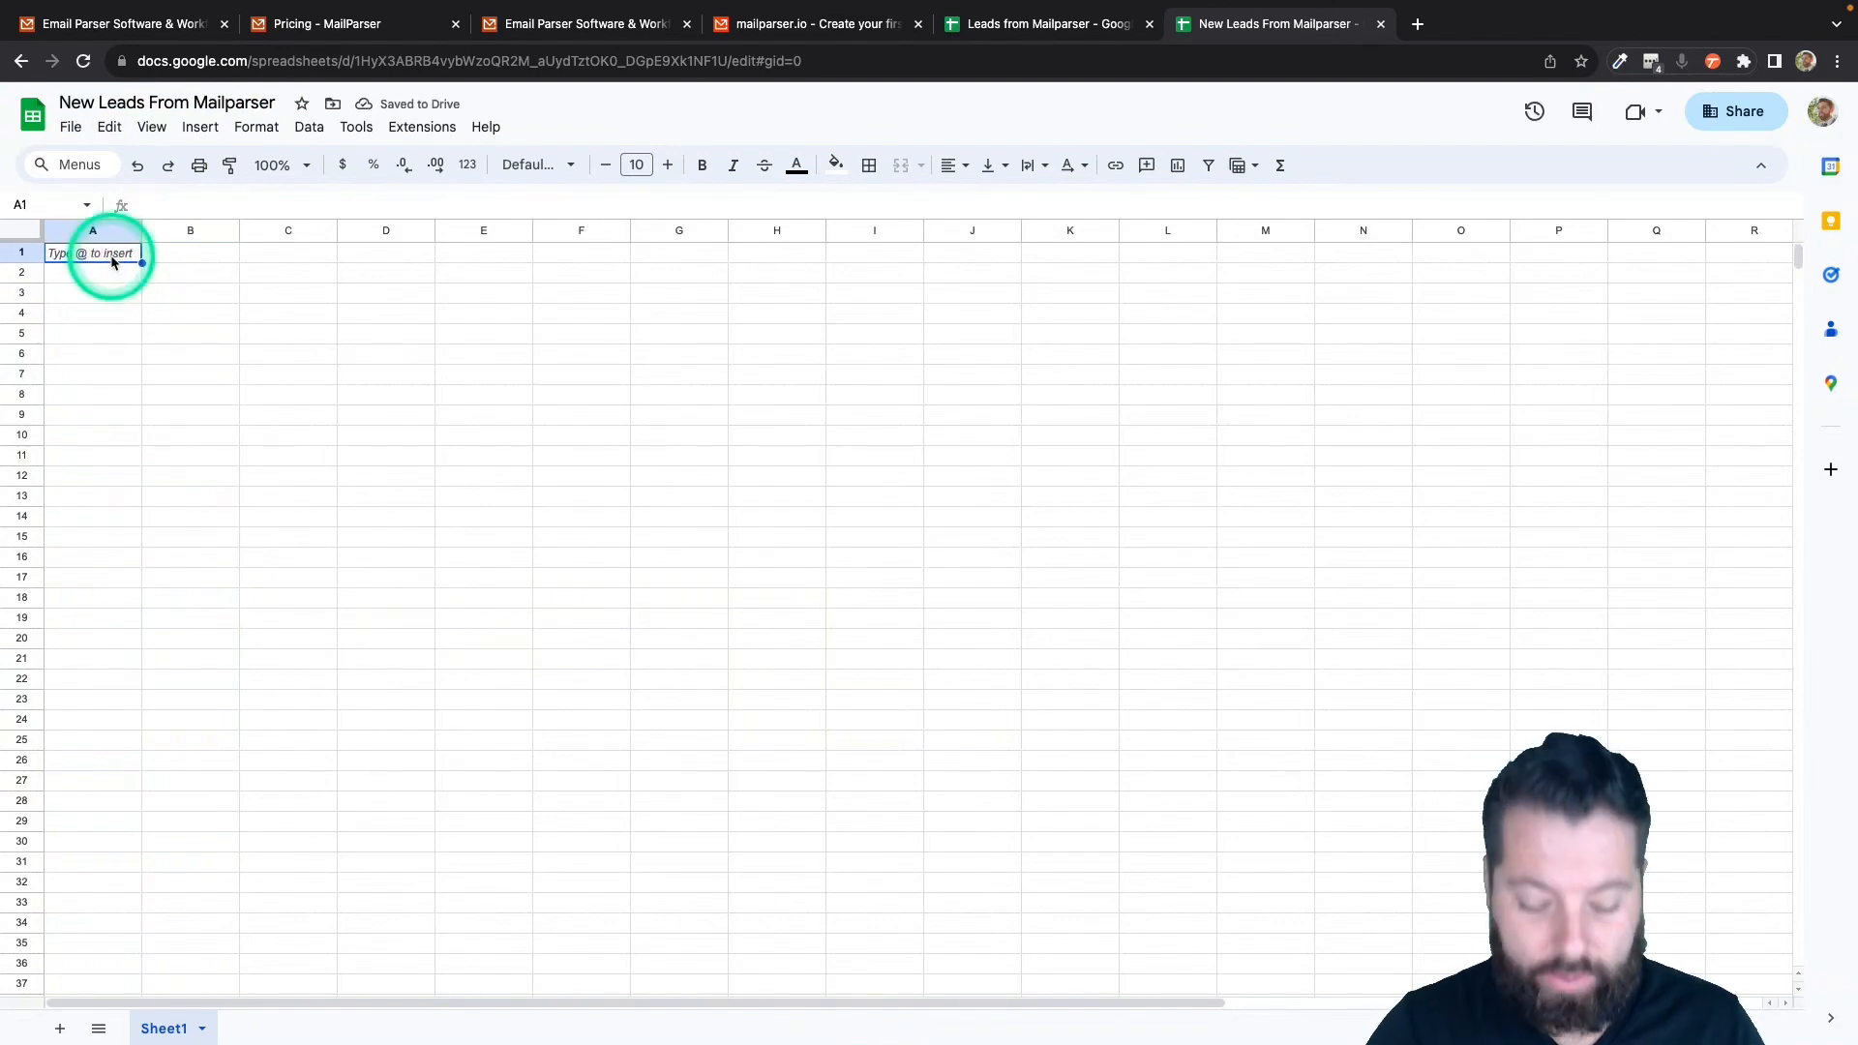
pyautogui.write('Fname')
pyautogui.press('Tab')
pyautogui.write('L')
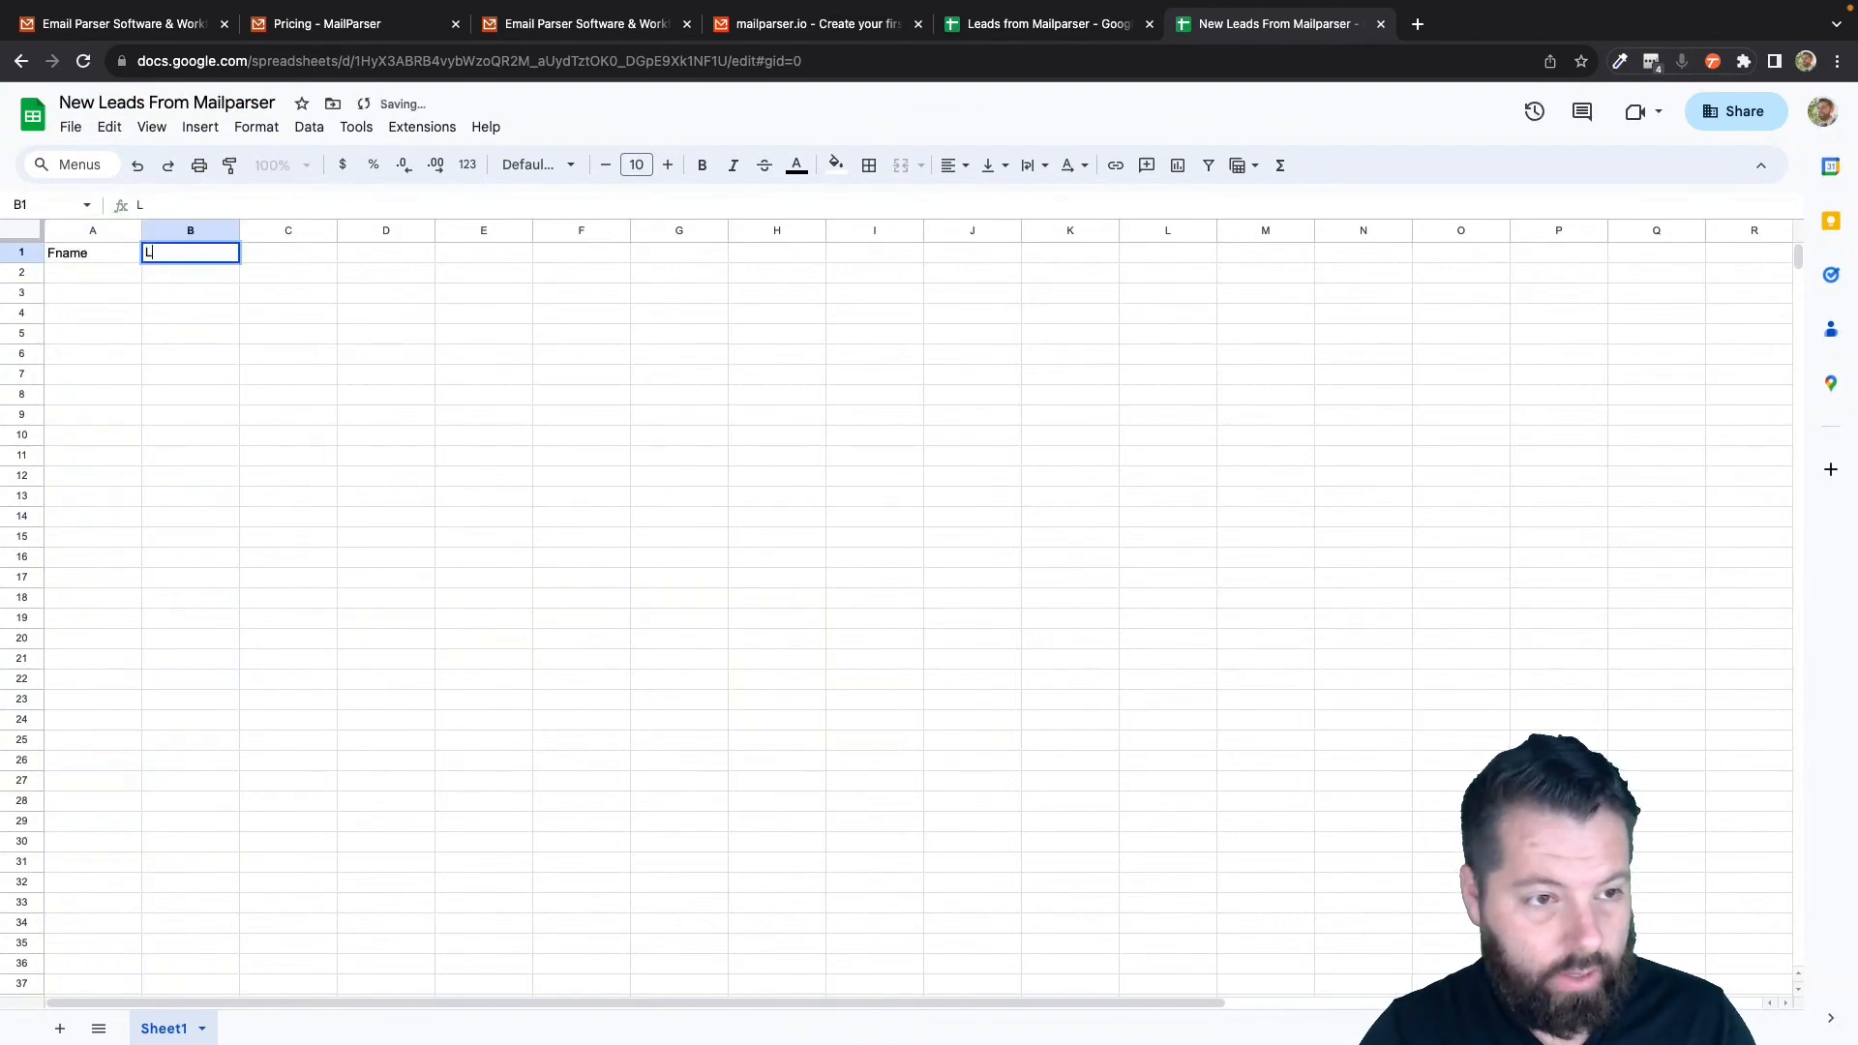
pyautogui.write('name')
pyautogui.press('Tab')
pyautogui.write('E')
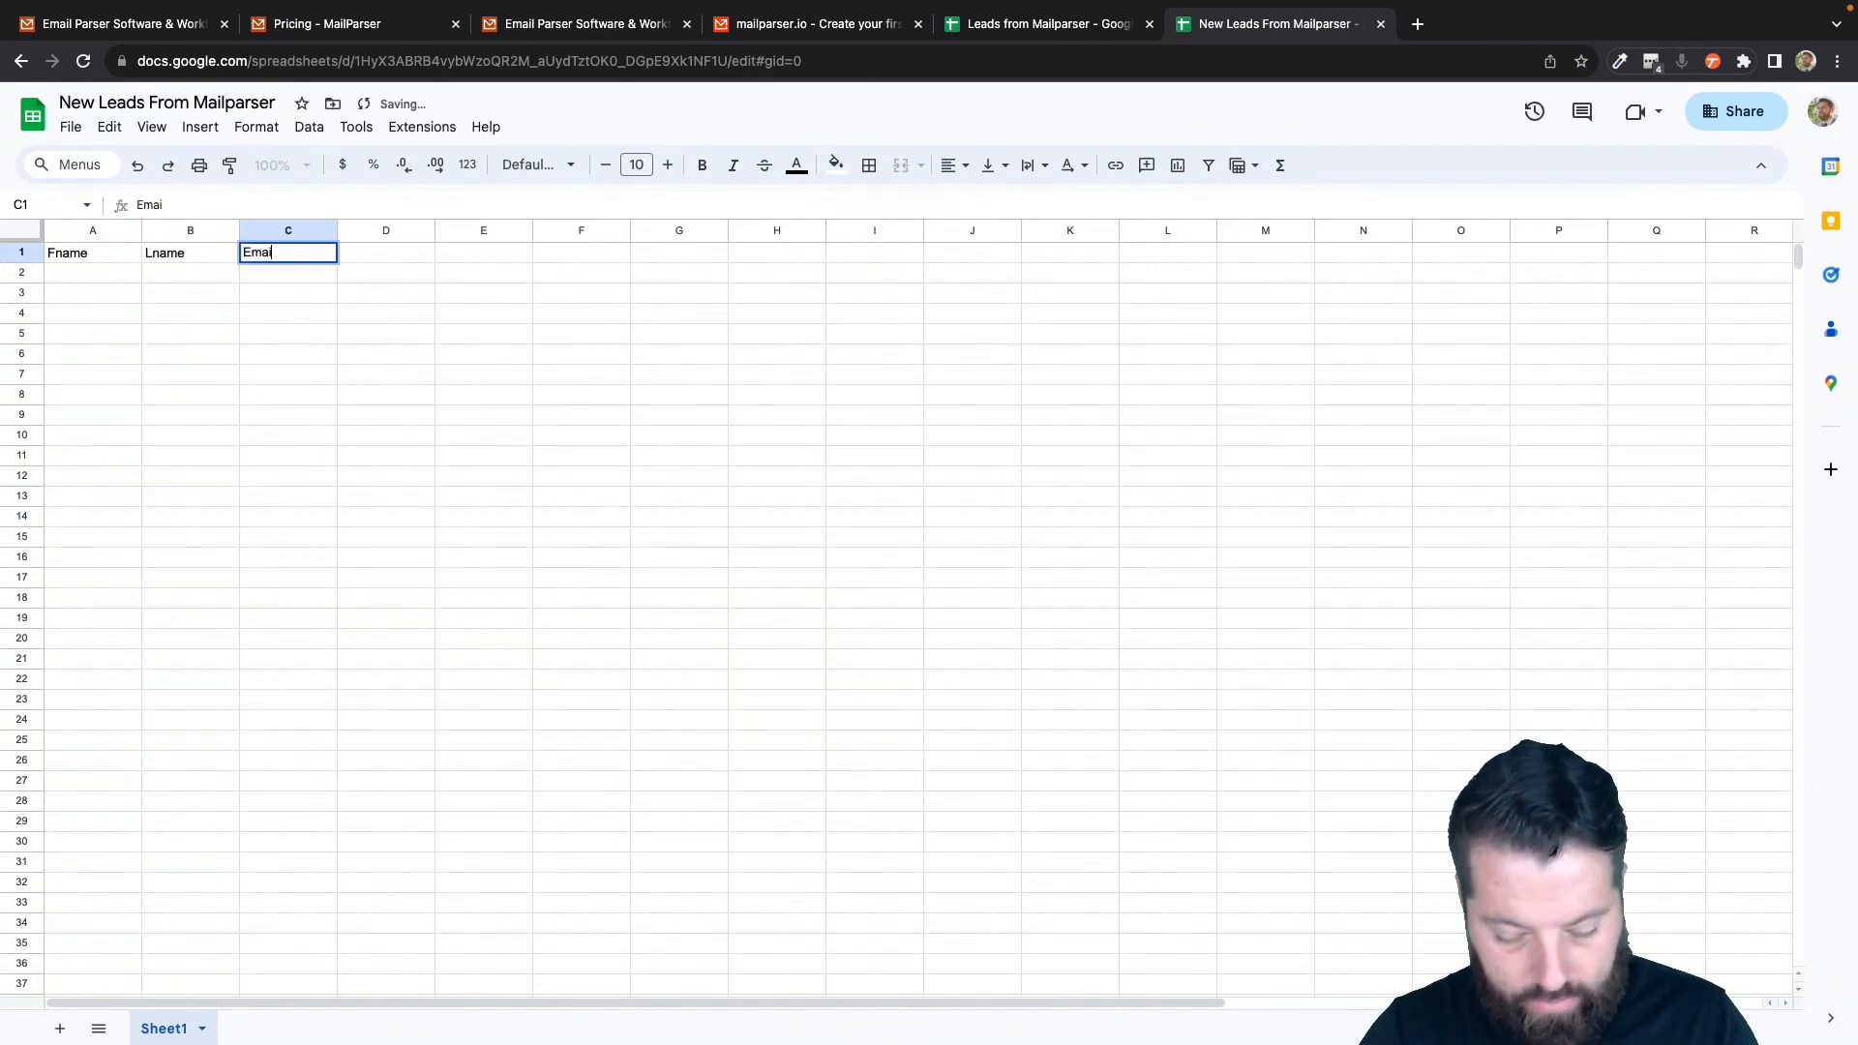
pyautogui.press('Tab')
pyautogui.write('Phone')
pyautogui.press('Tab')
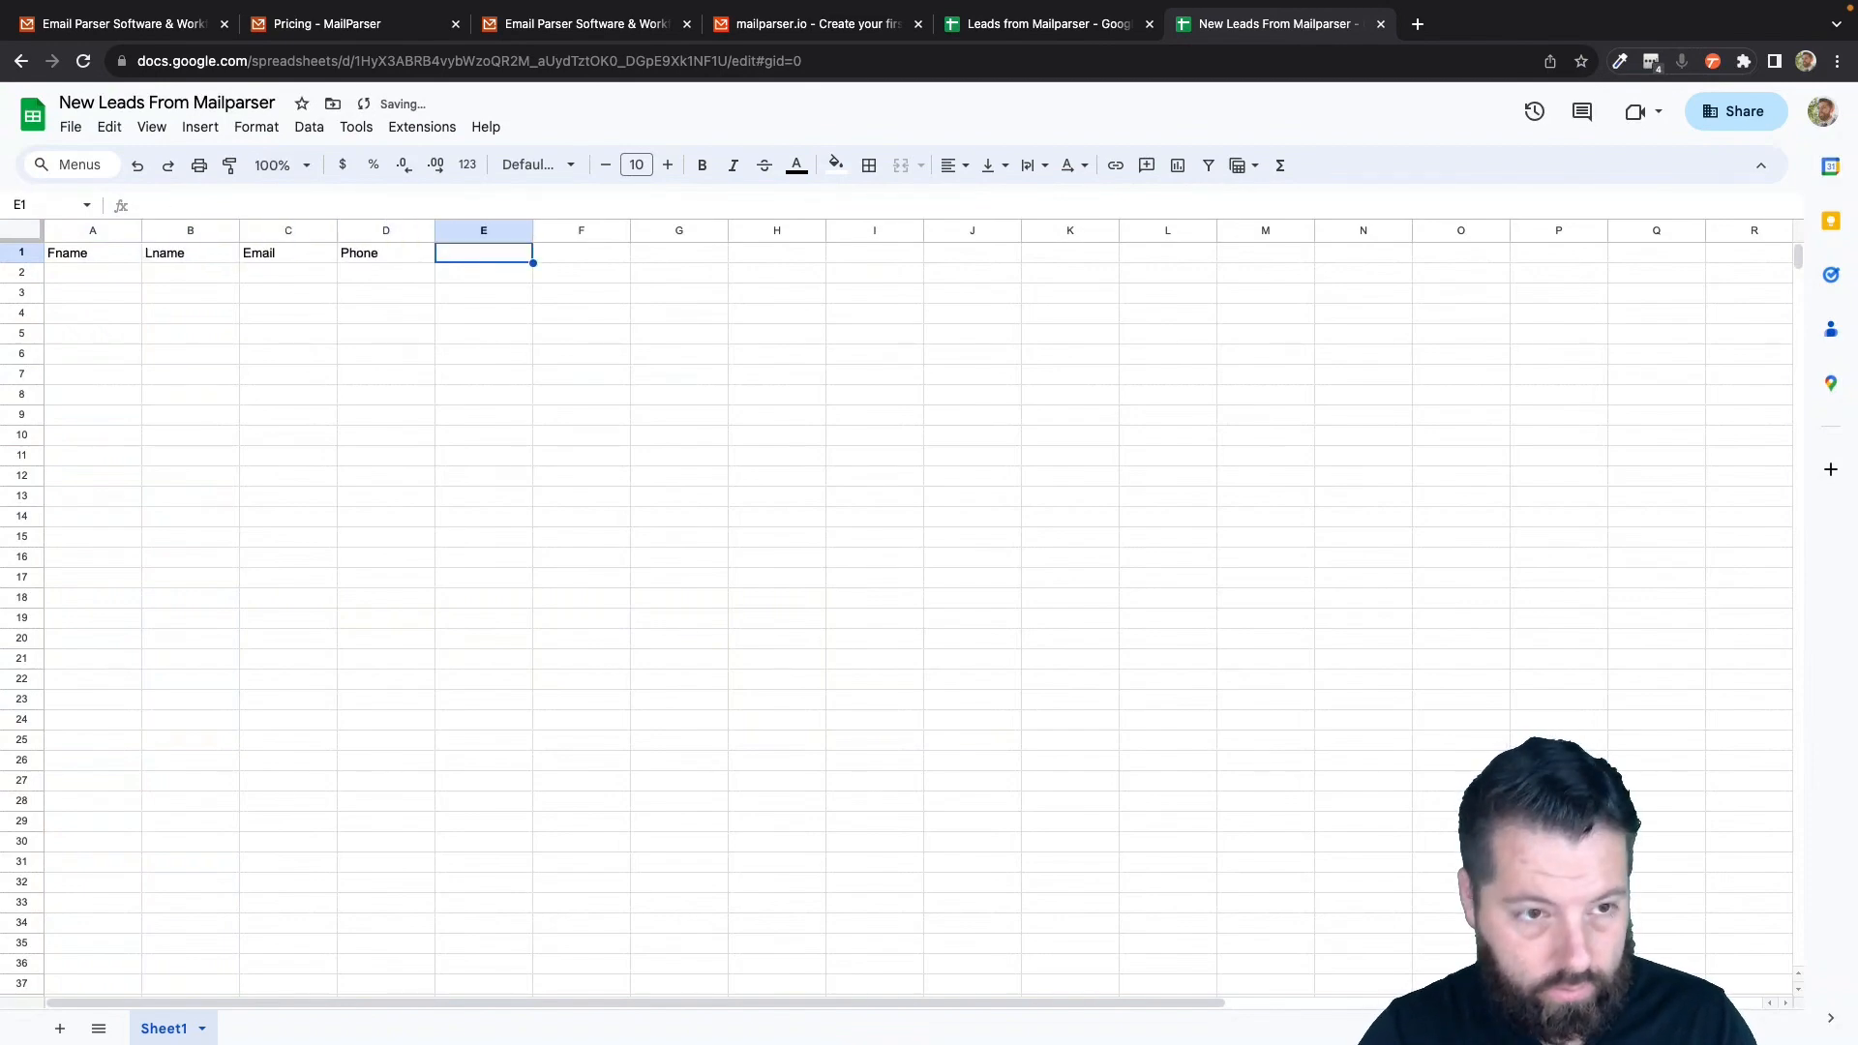
pyautogui.write('Message')
pyautogui.press('Tab')
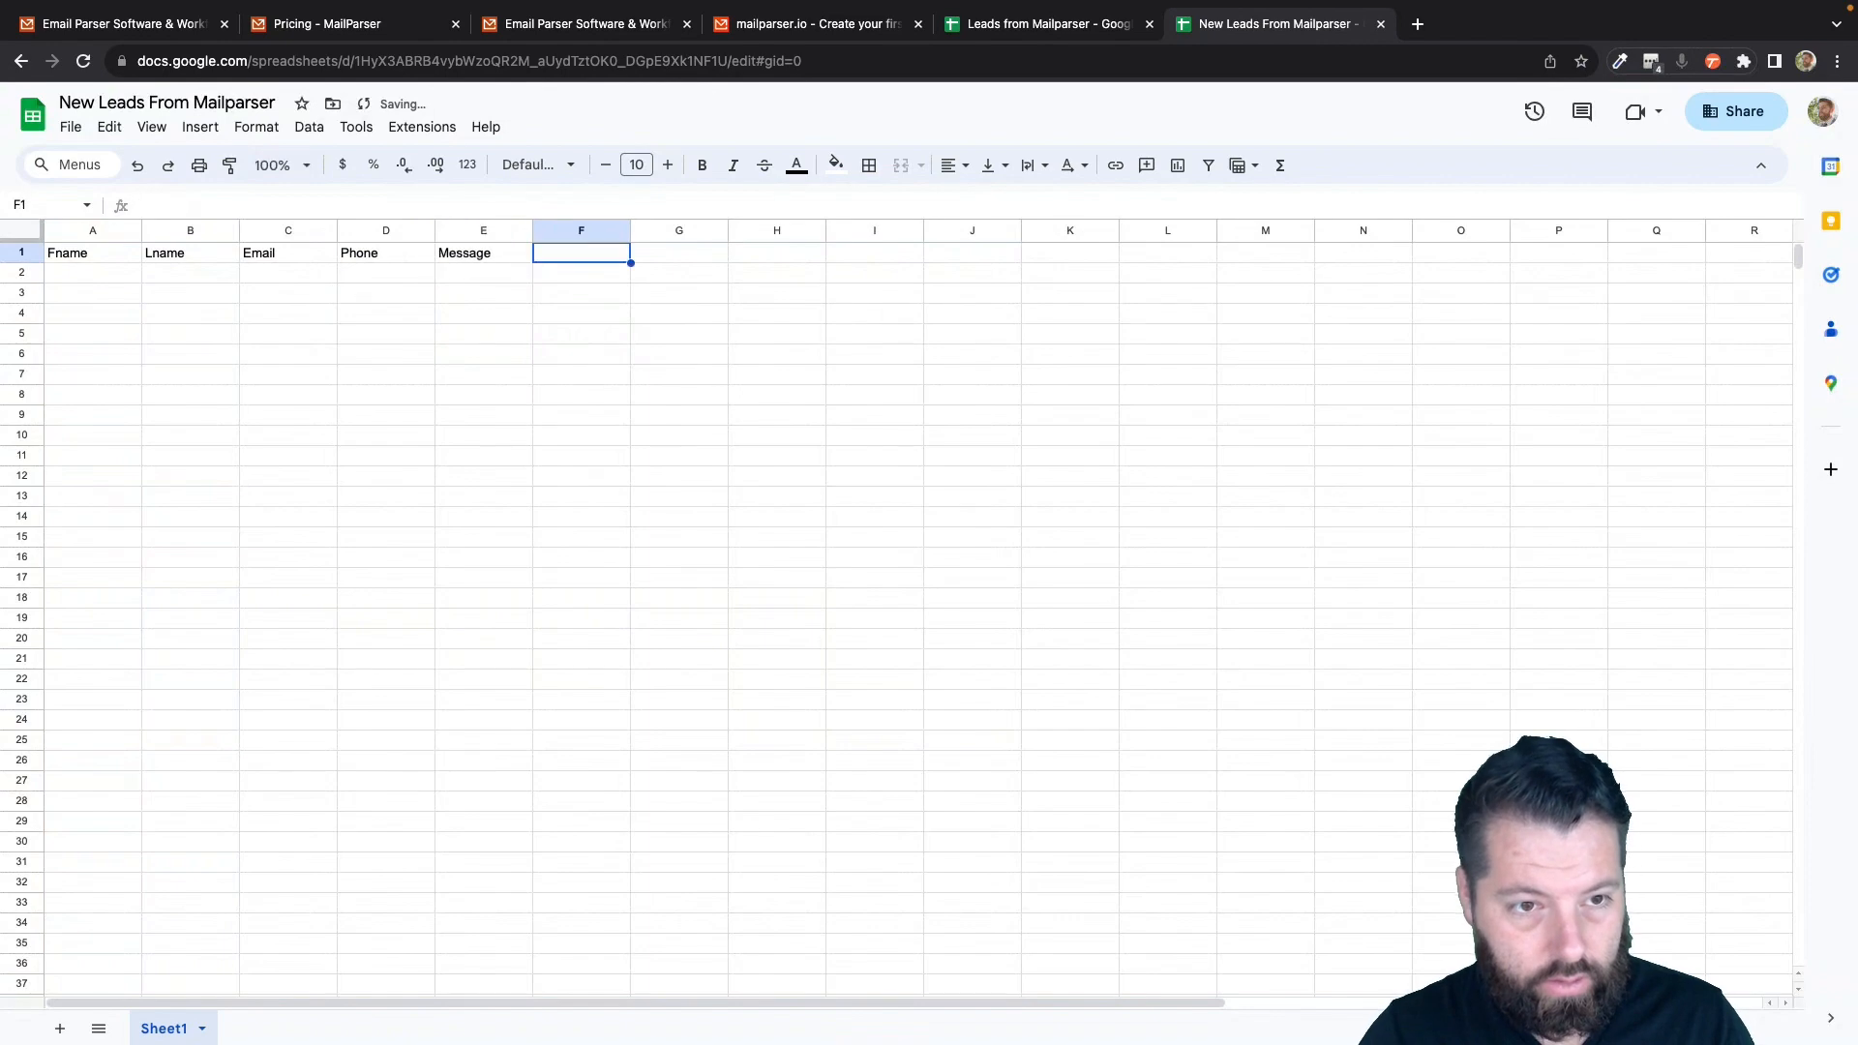
# - Add the remaining headers Address, City, State and Zip in cells F1 through I1
pyautogui.write('Sddress')
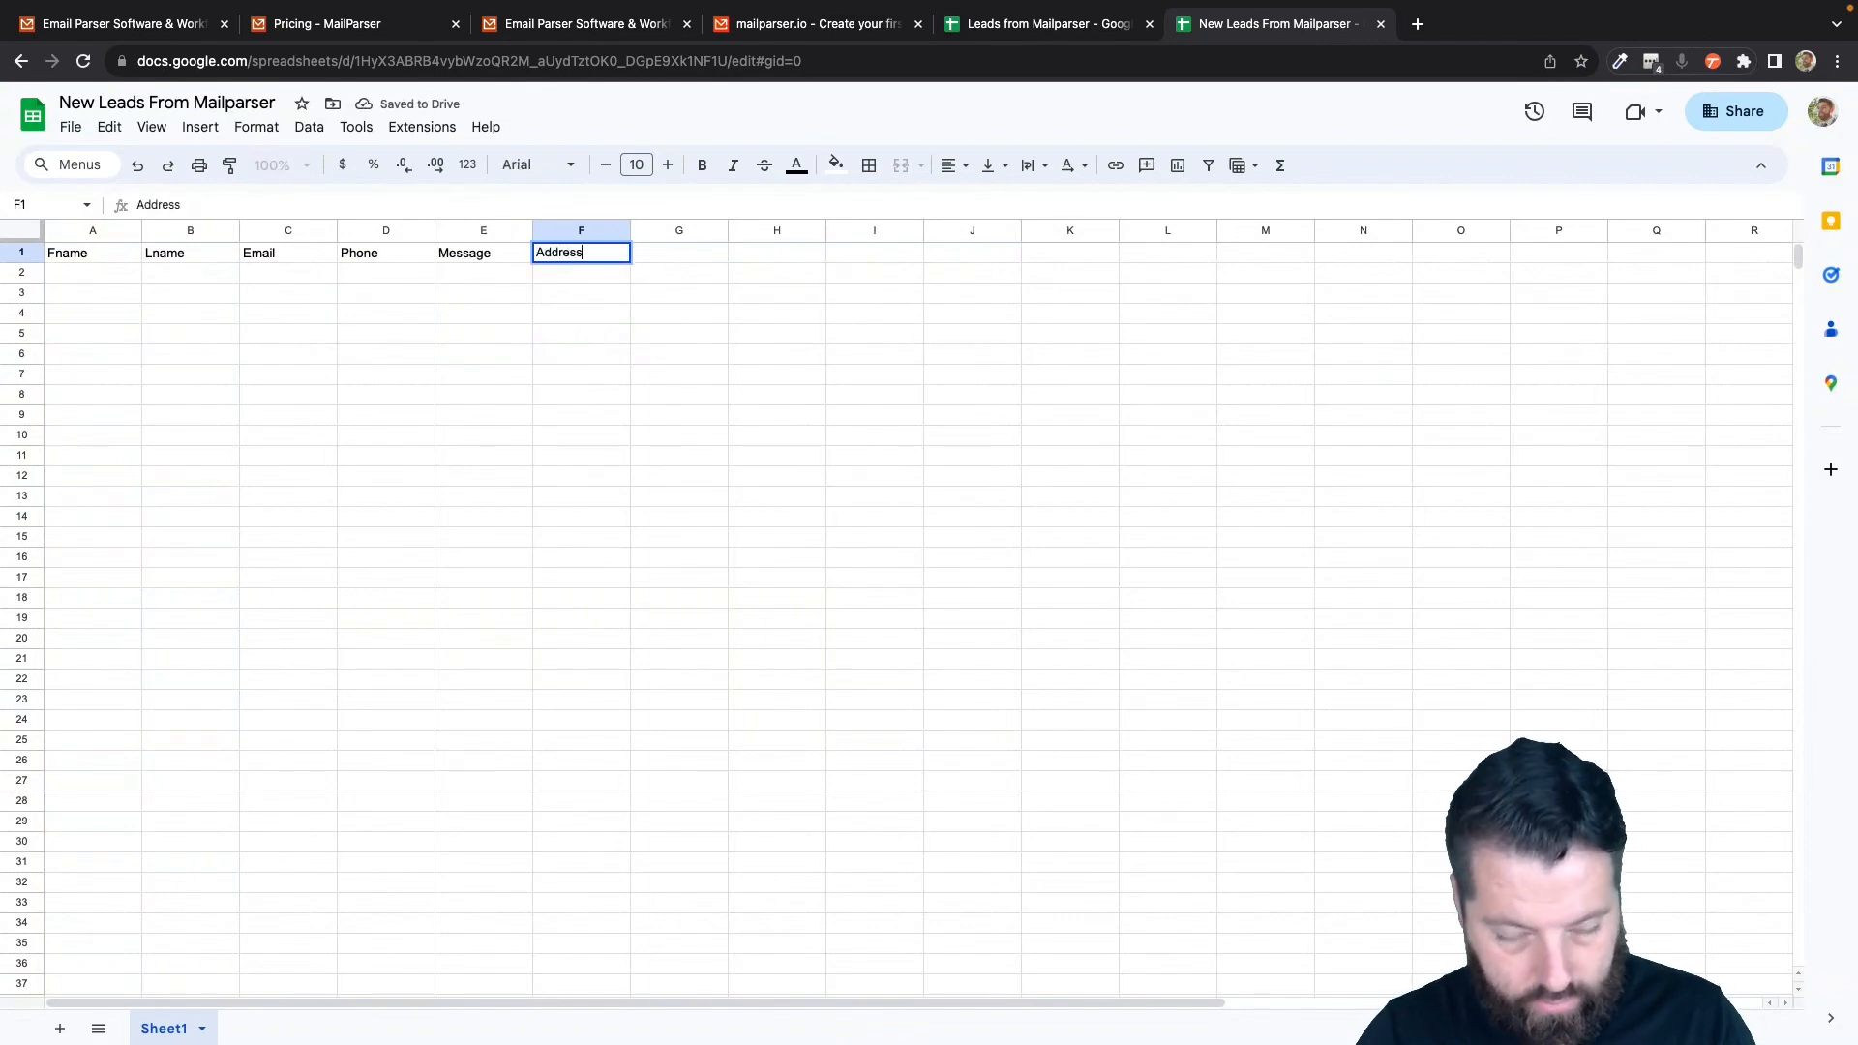
pyautogui.press('Tab')
pyautogui.write('City')
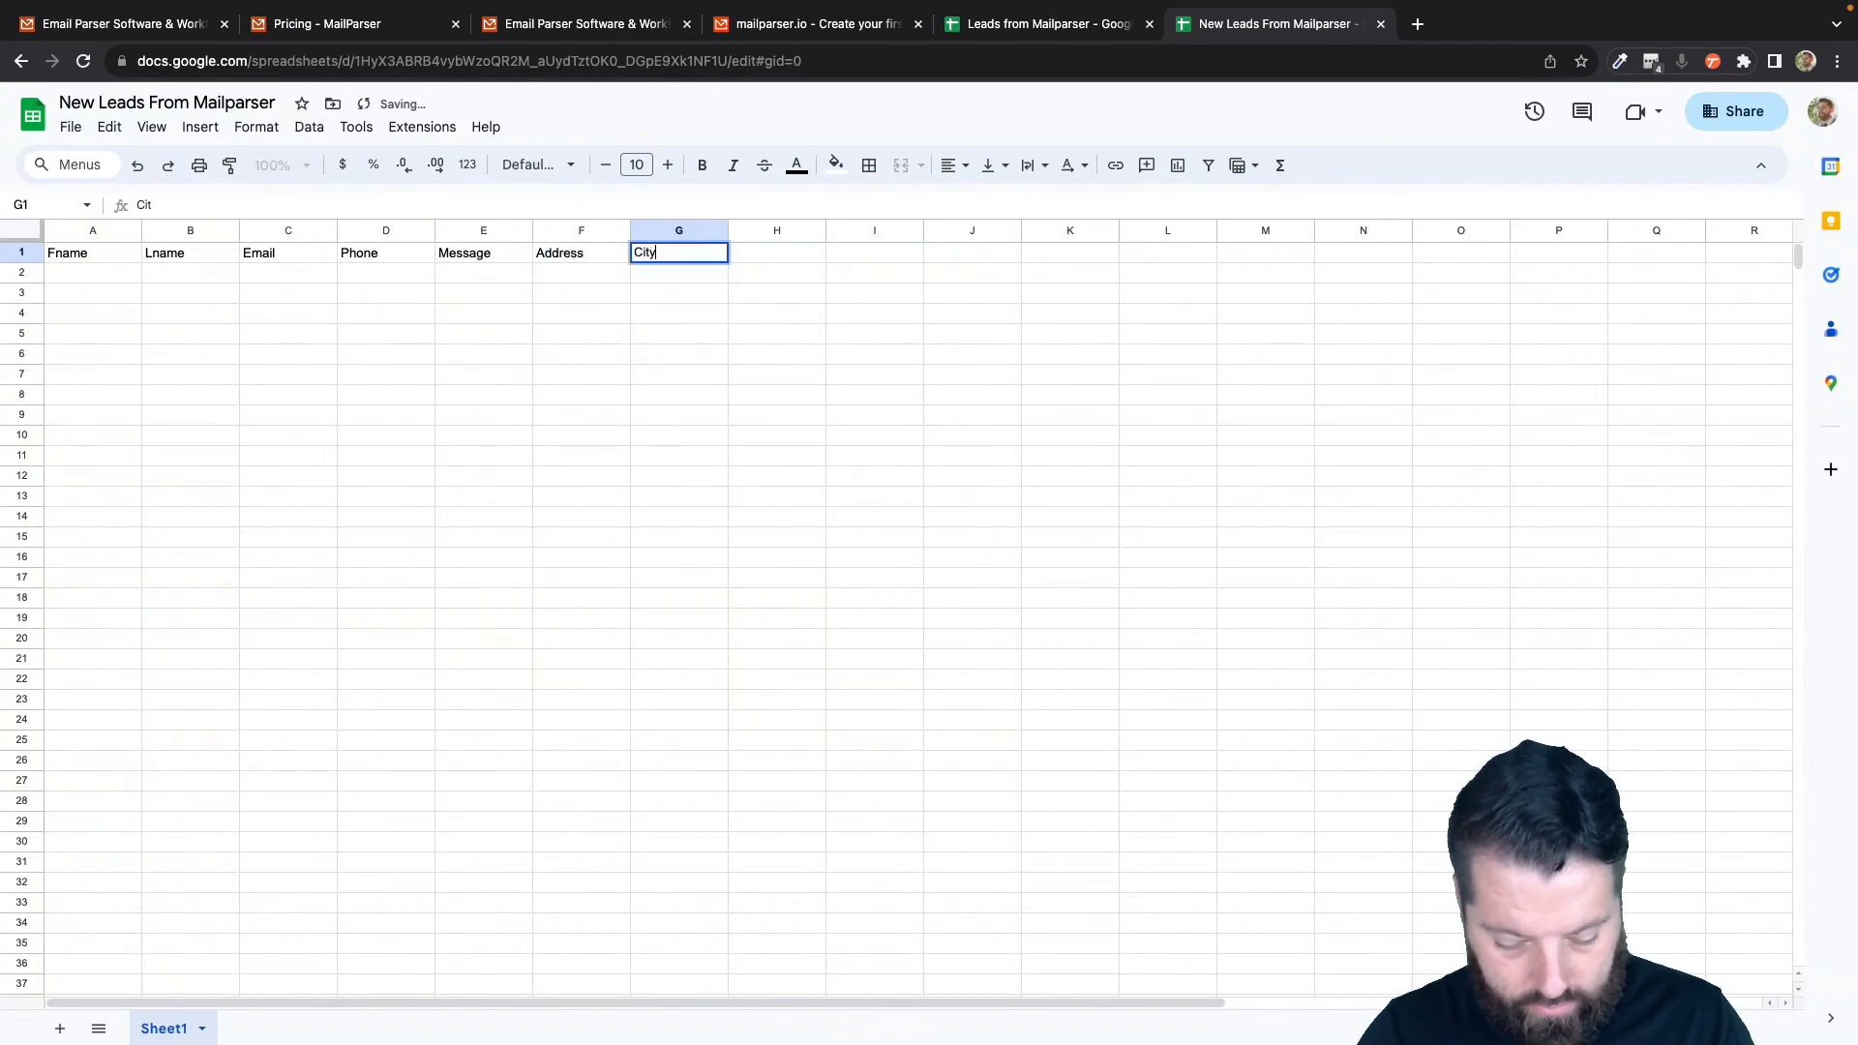
pyautogui.press('Tab')
pyautogui.write('S')
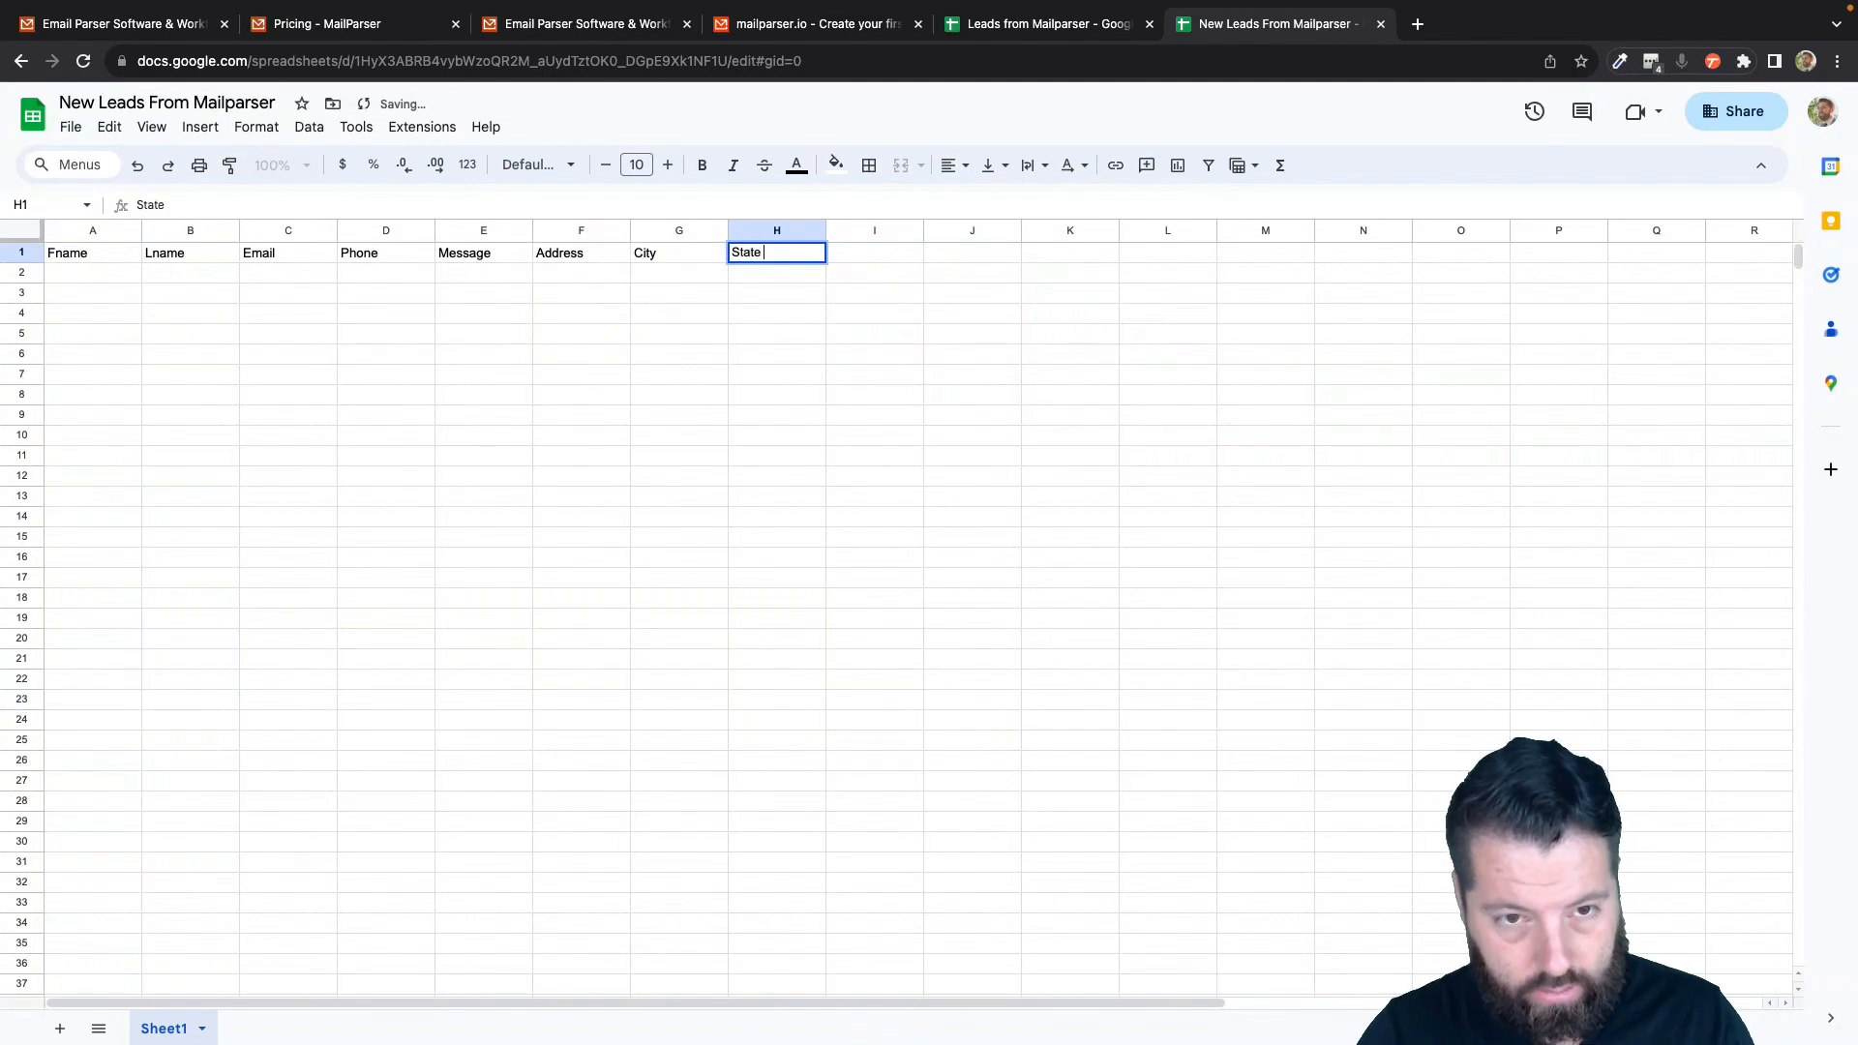
pyautogui.write('tate Zip')
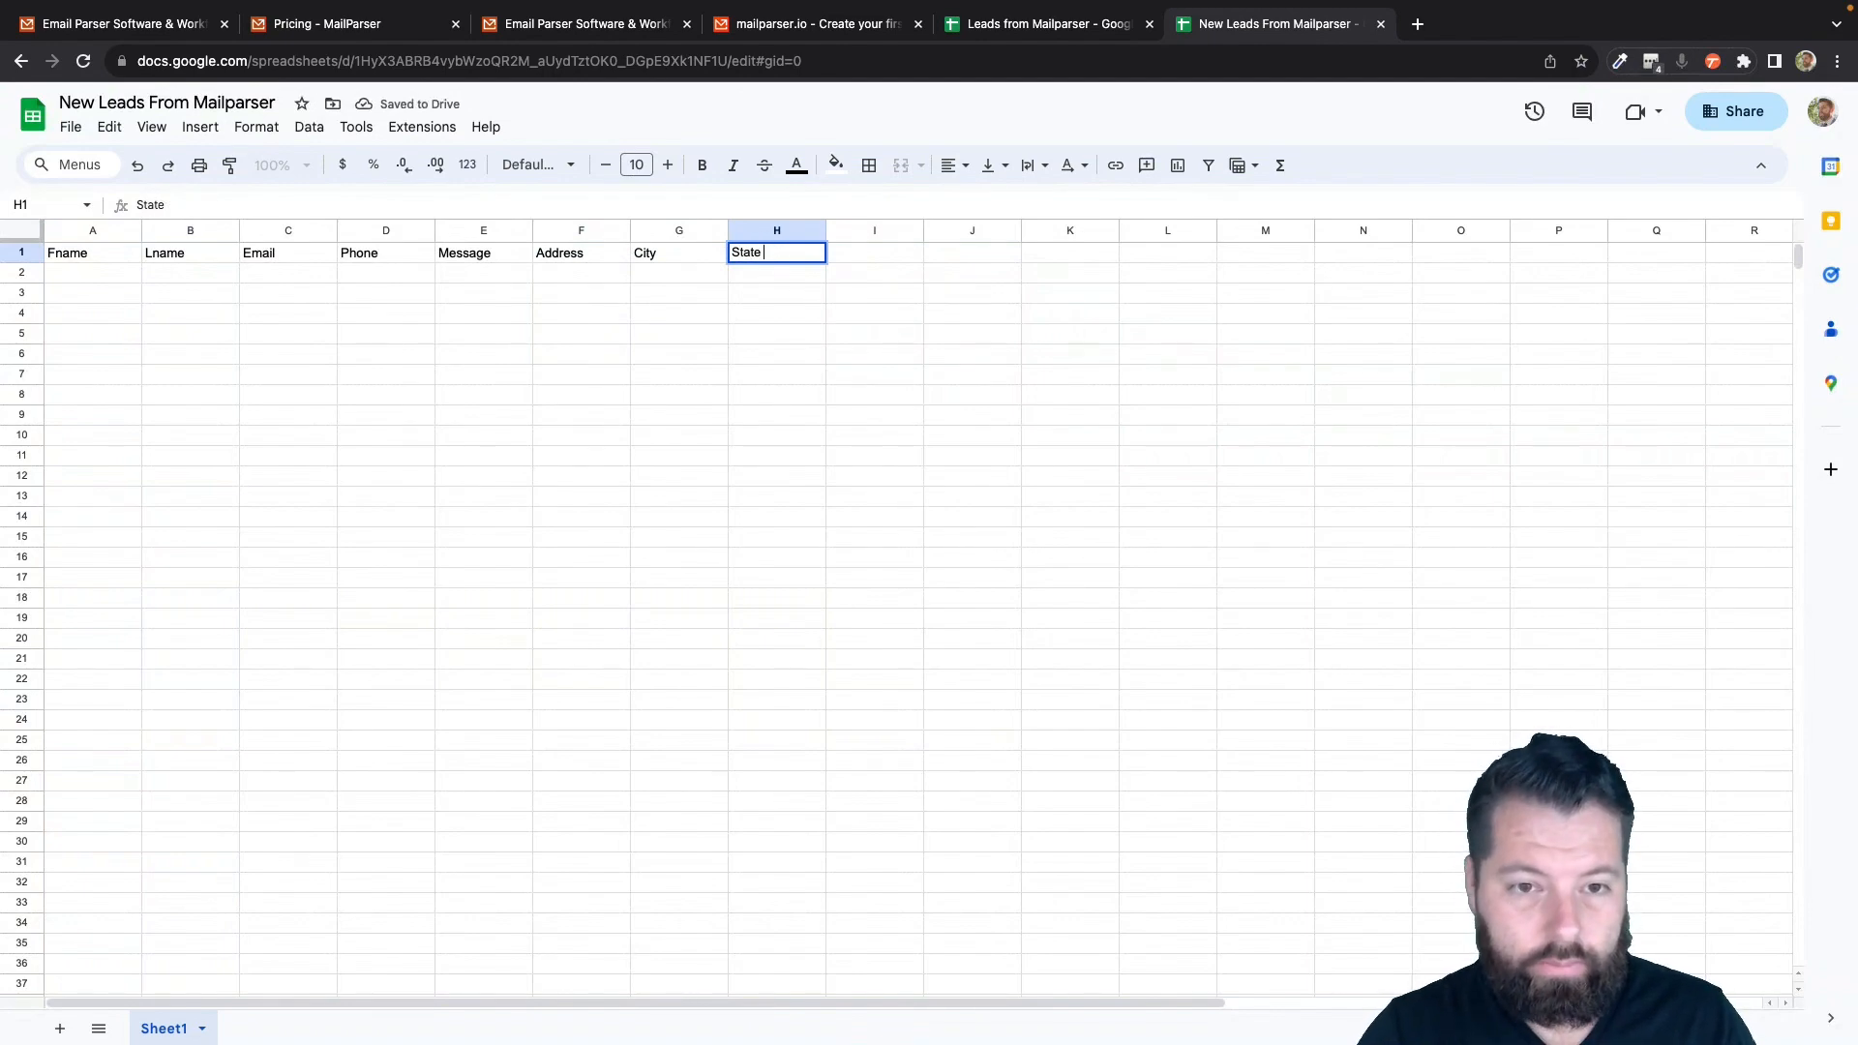
pyautogui.press('Tab')
pyautogui.write('Zip')
pyautogui.press('Return')
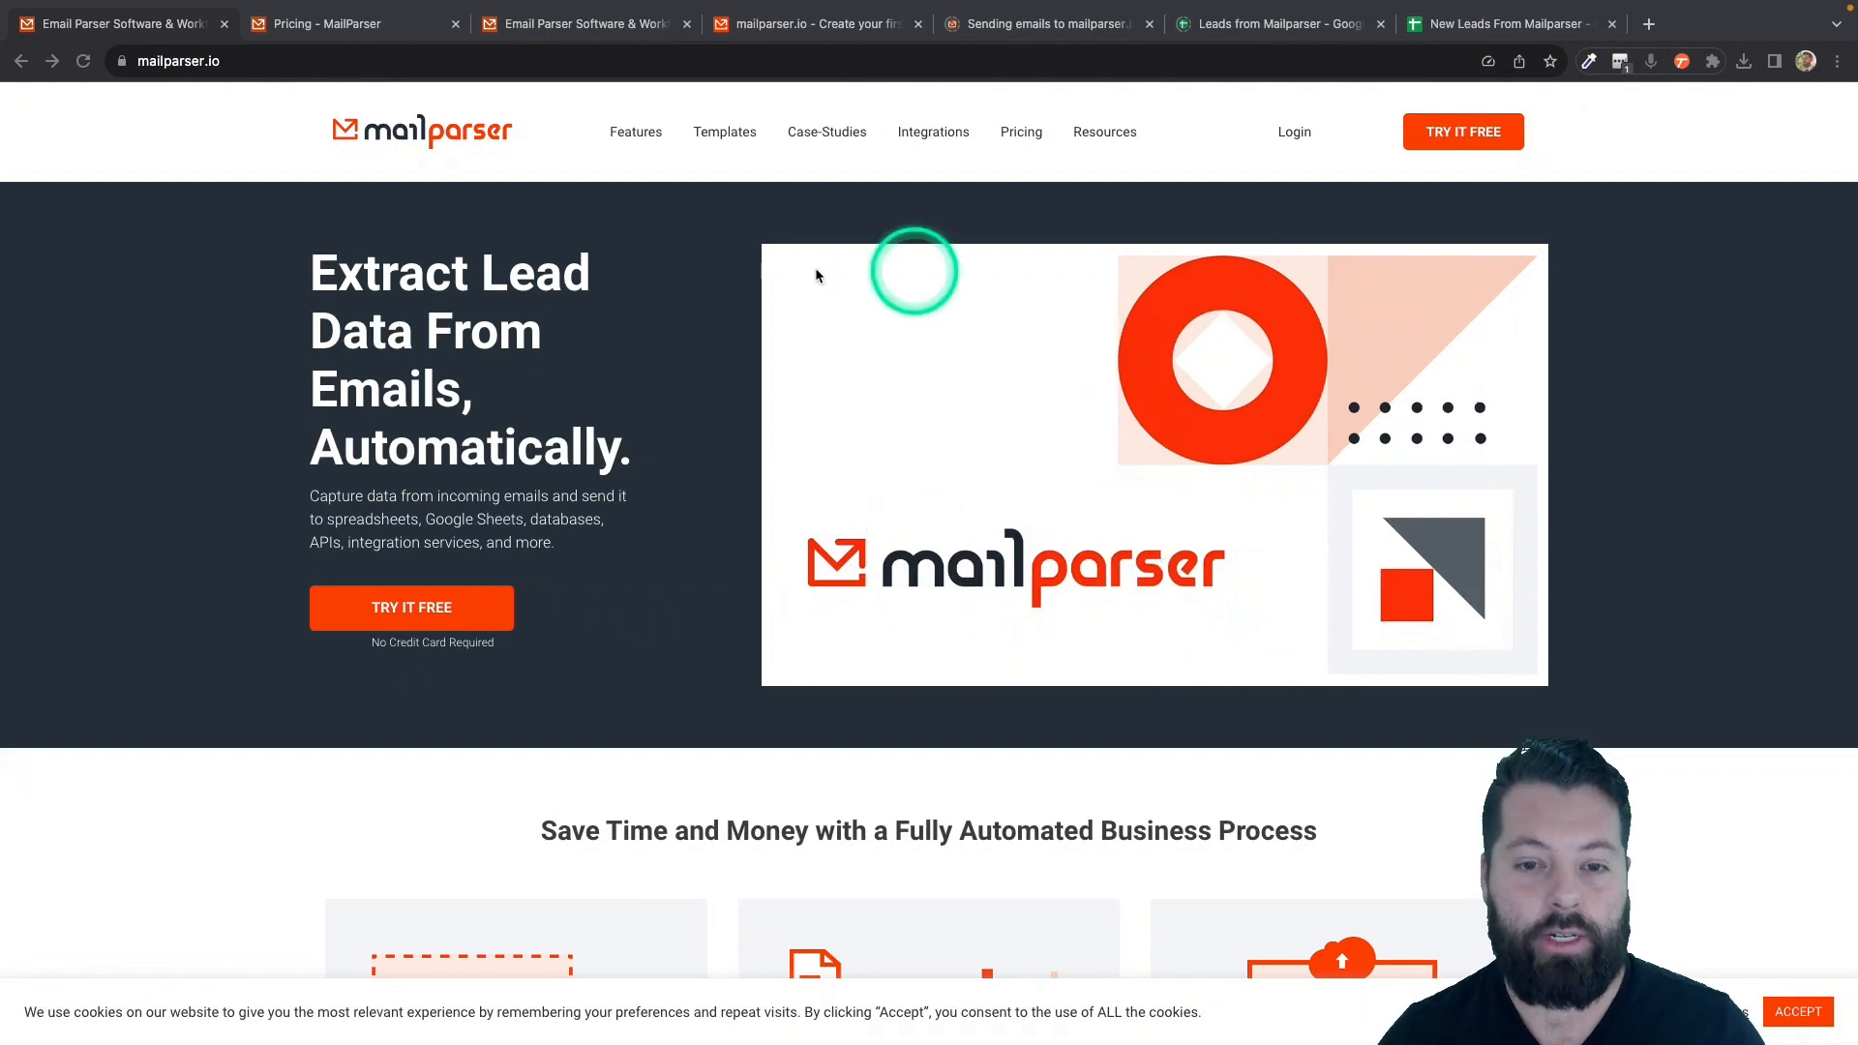
# - Review the Mailparser pricing plans, then go to the app.mailparser.io dashboard
pyautogui.click(372, 27)
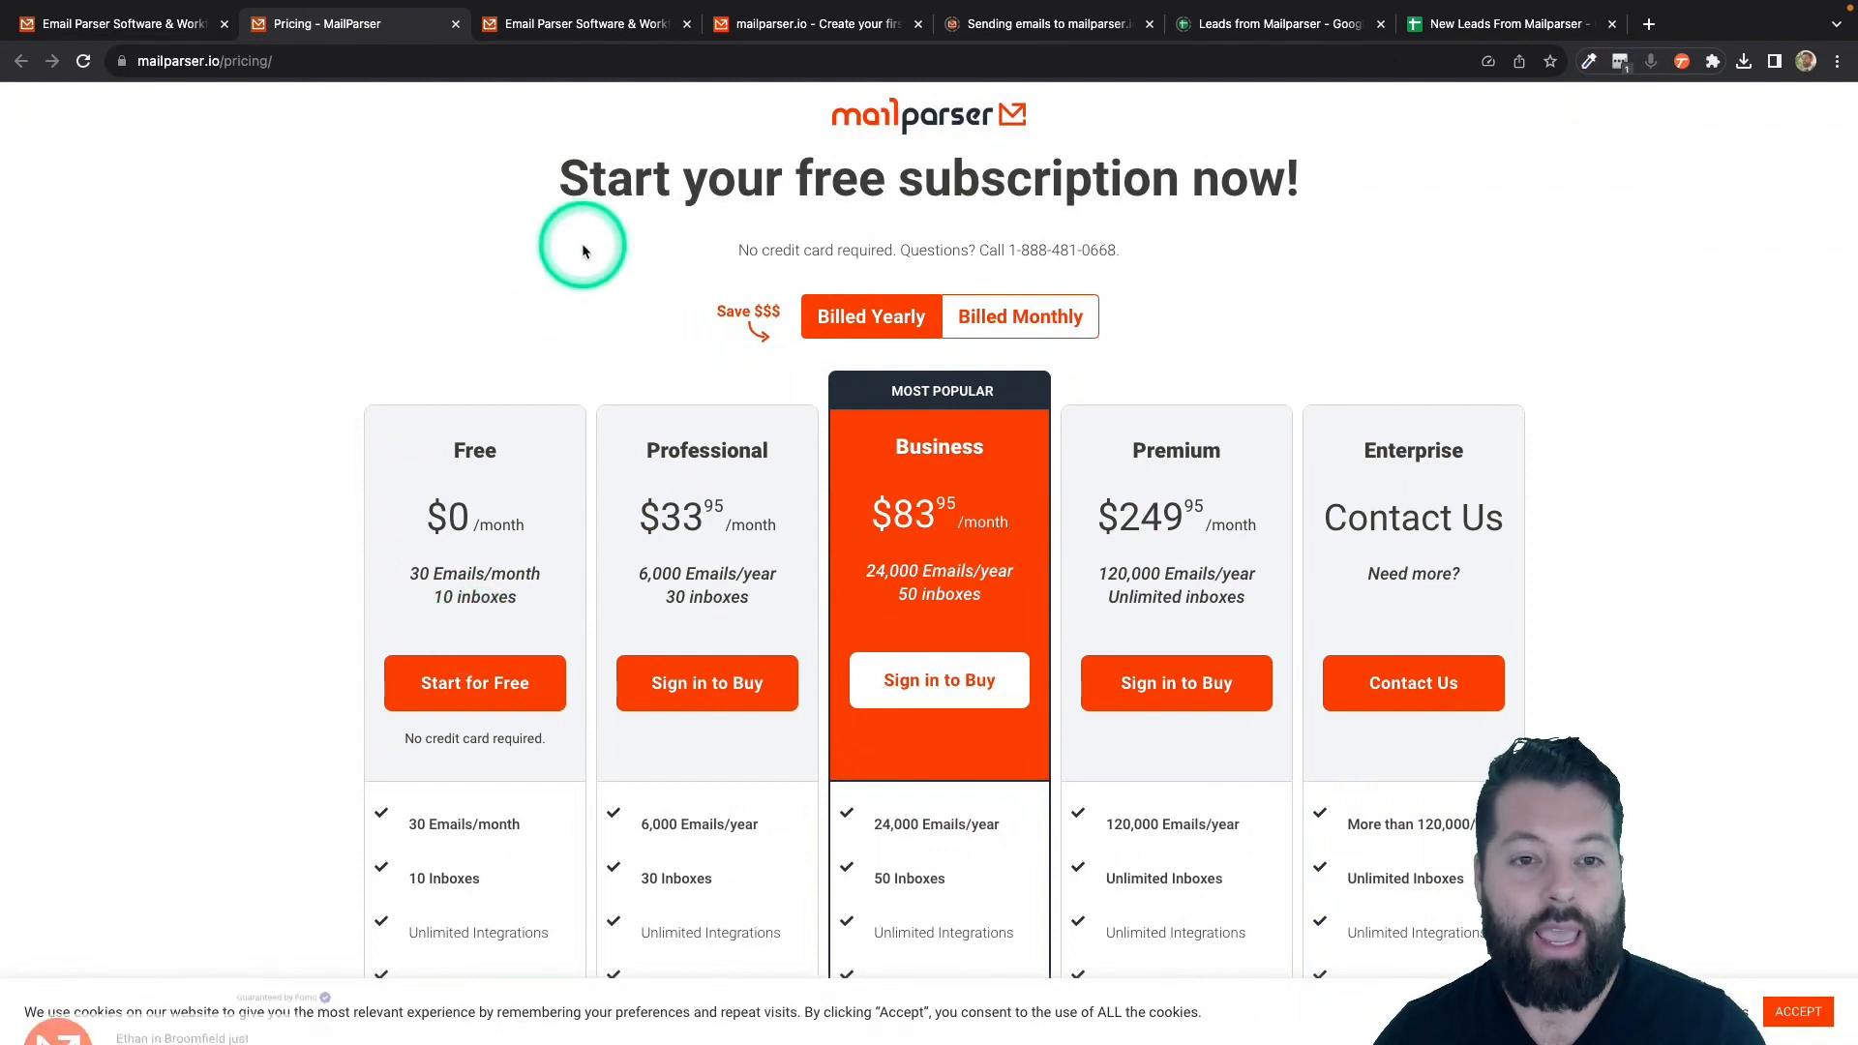
pyautogui.click(787, 21)
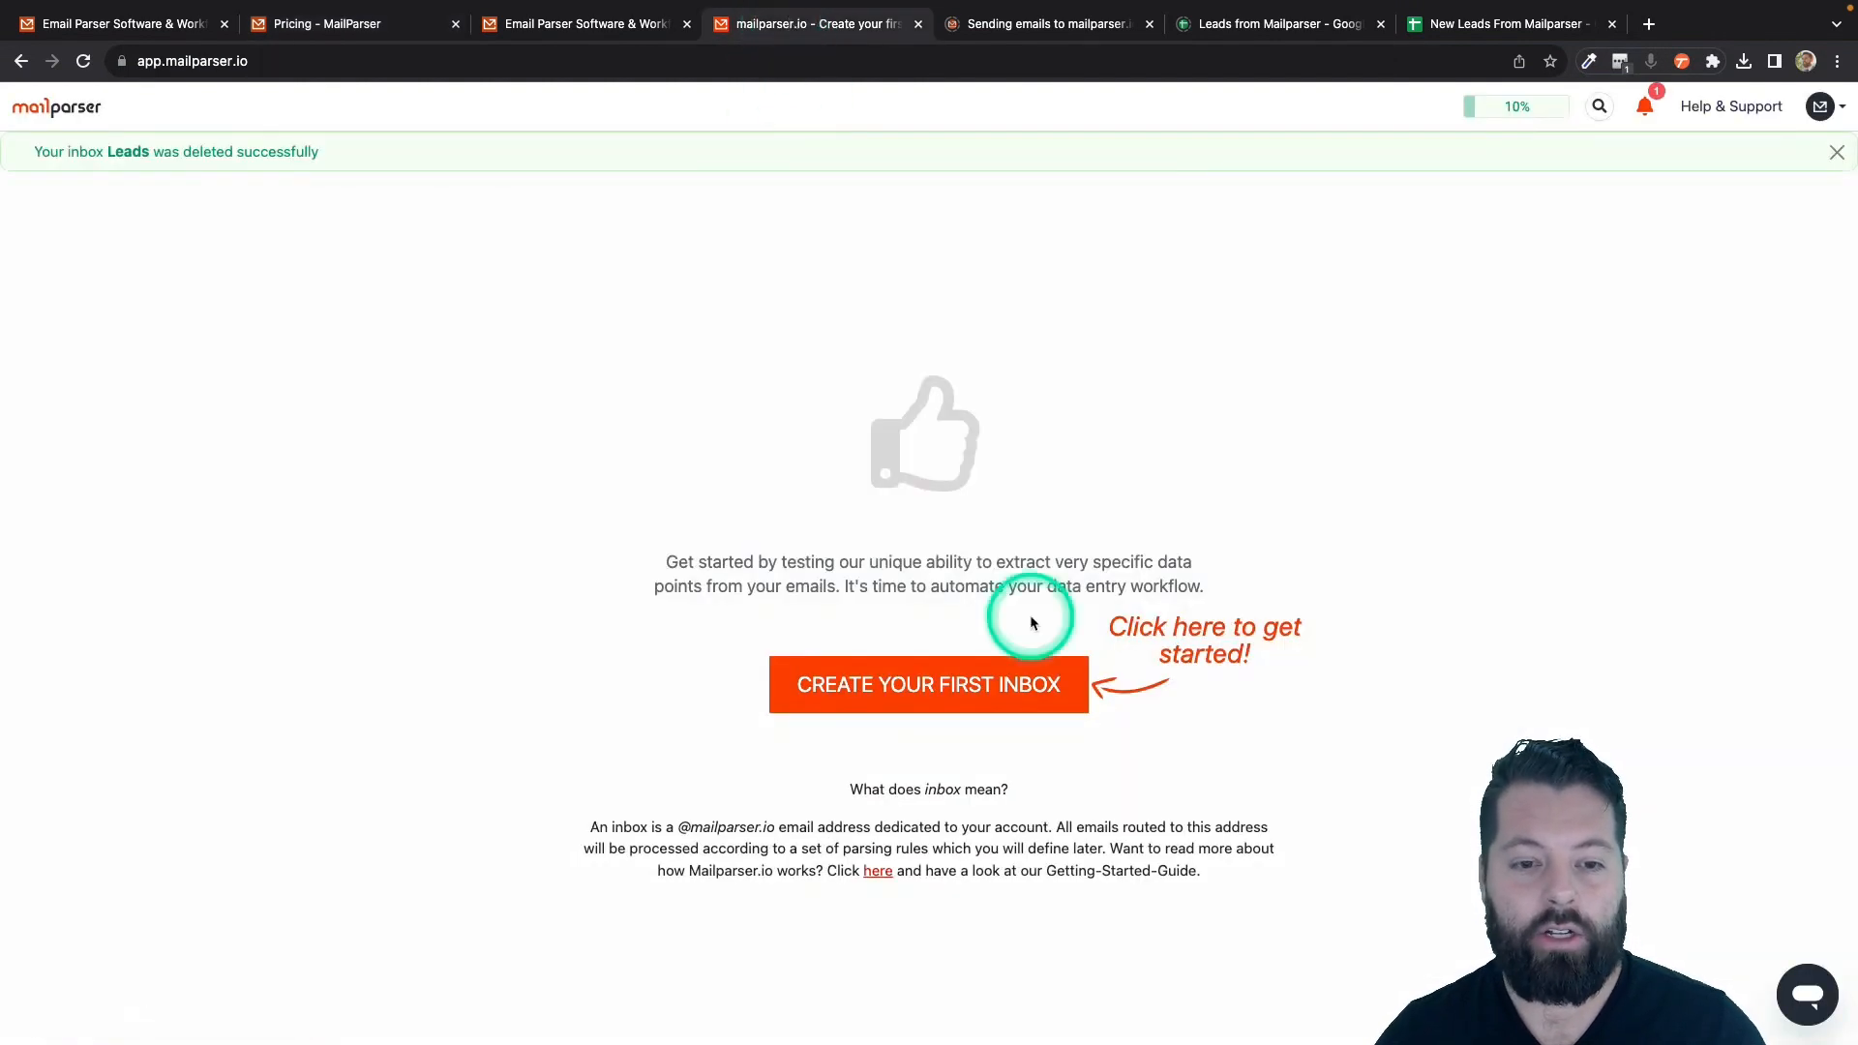
# - Create a first Mailparser inbox named 'Leads' and save it
pyautogui.click(921, 686)
pyautogui.click(835, 237)
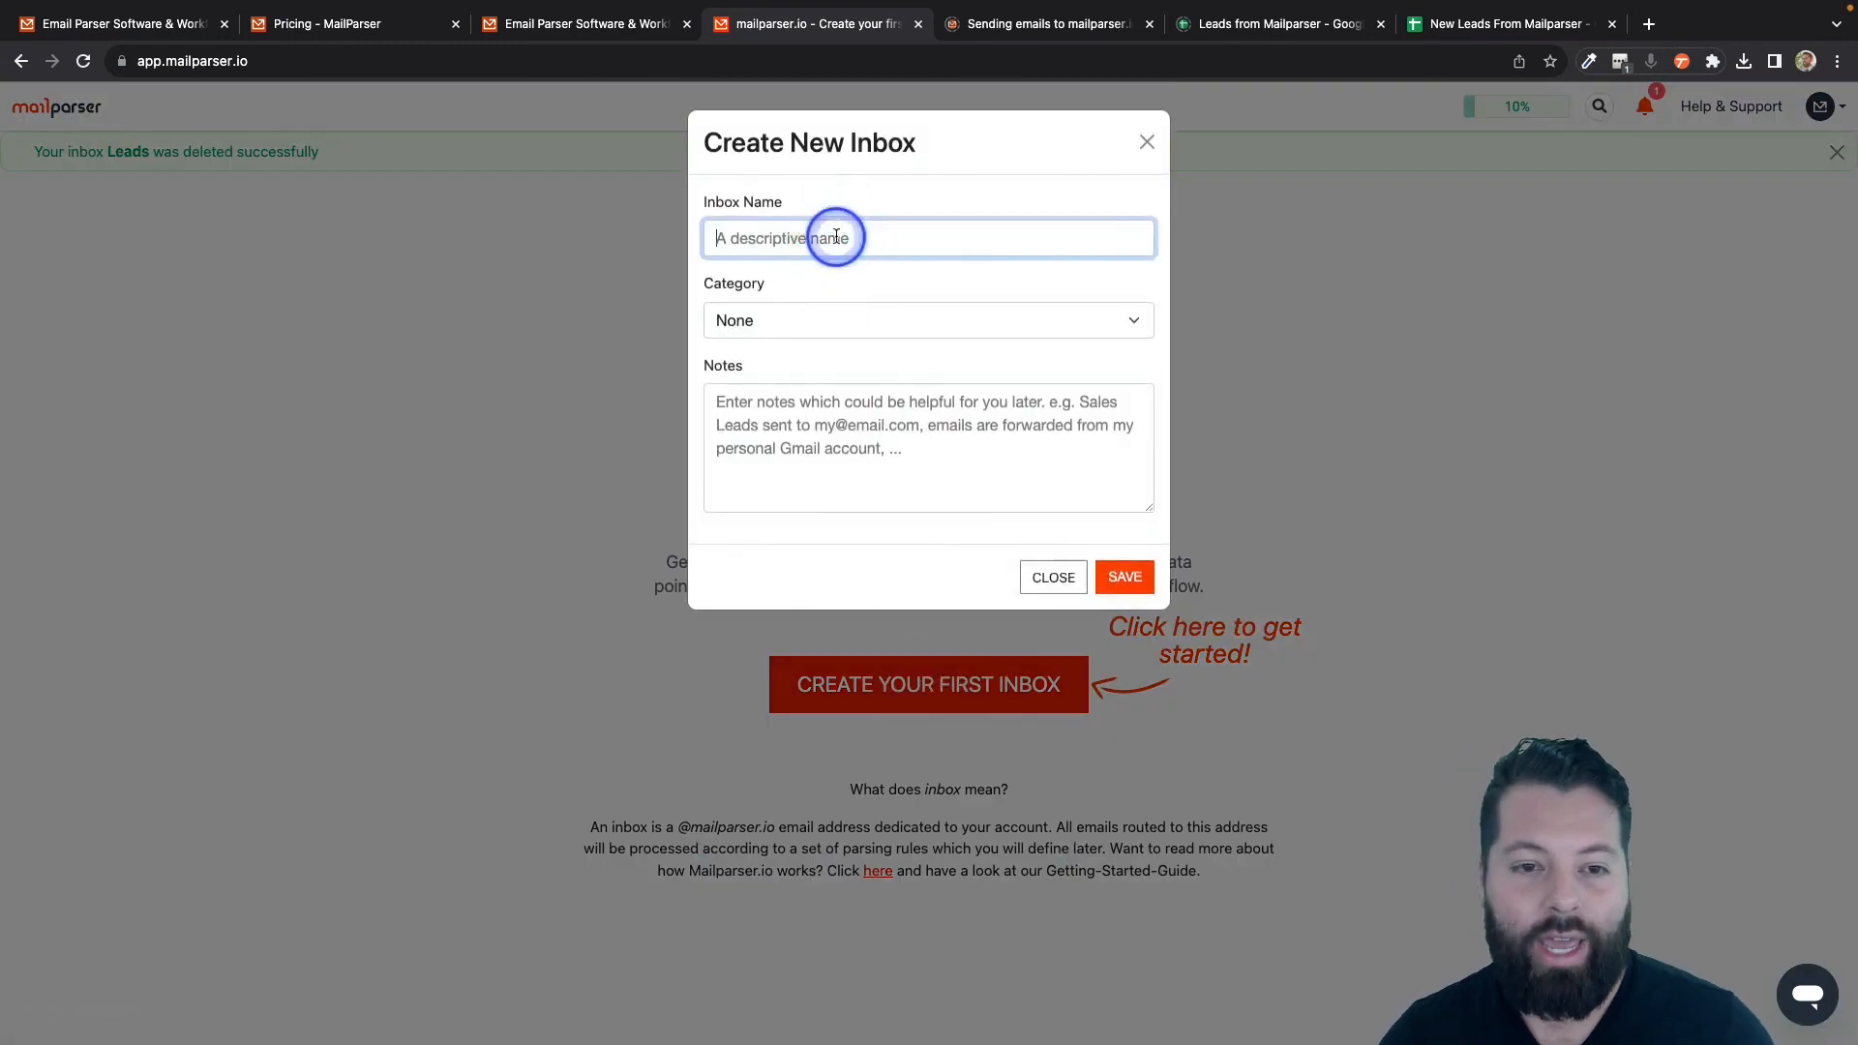
pyautogui.write('LE')
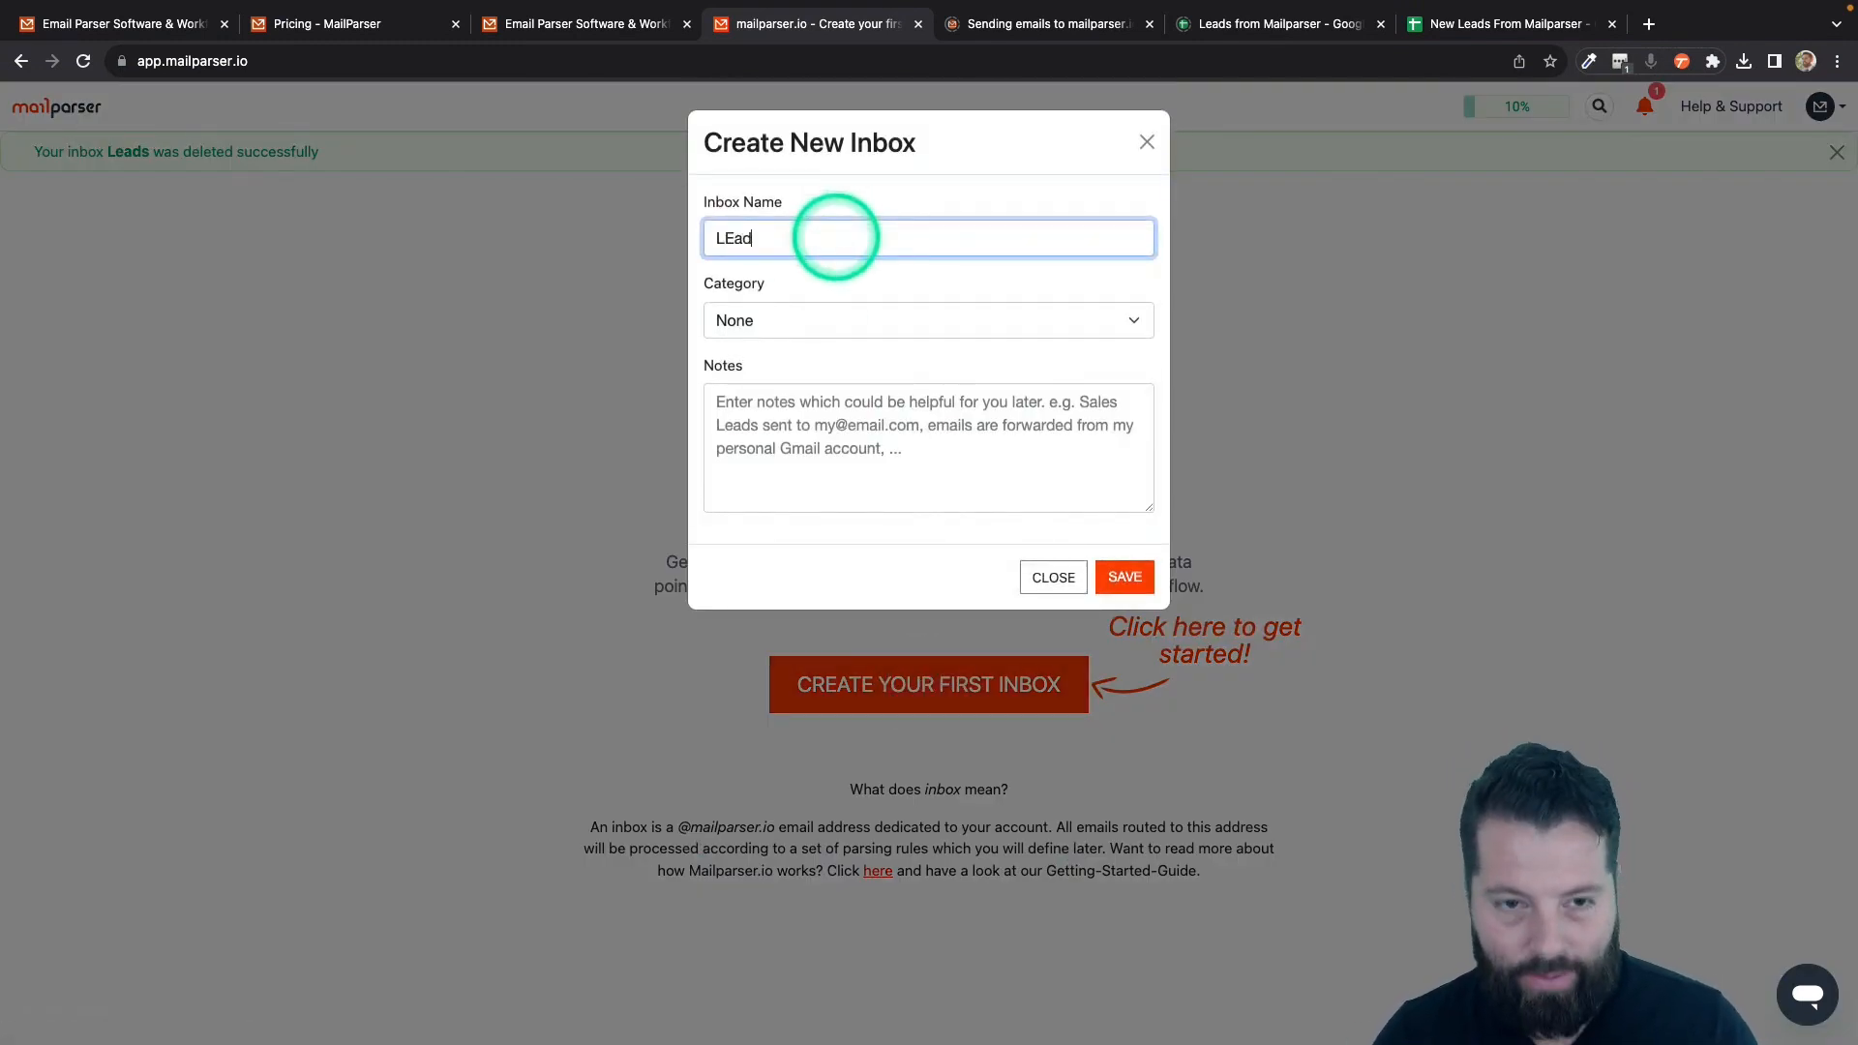
pyautogui.press('BackSpace')
pyautogui.write('eads')
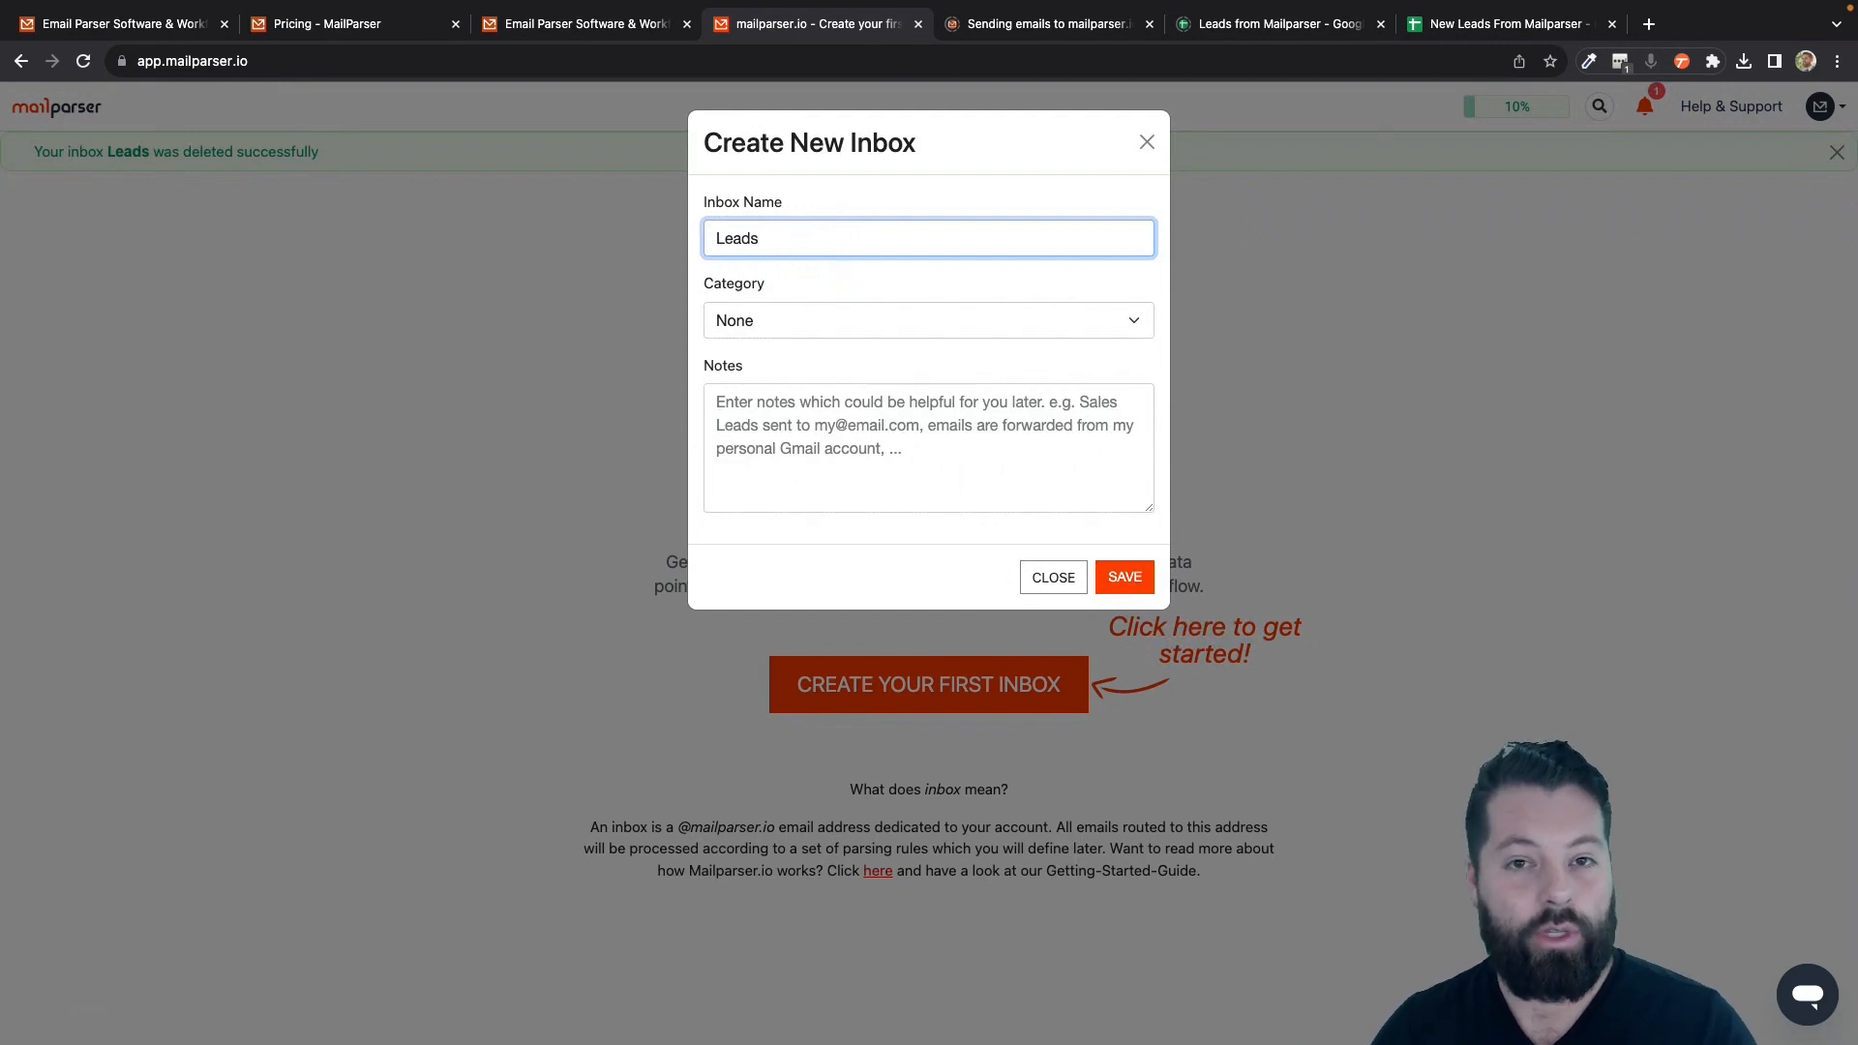
pyautogui.click(1126, 587)
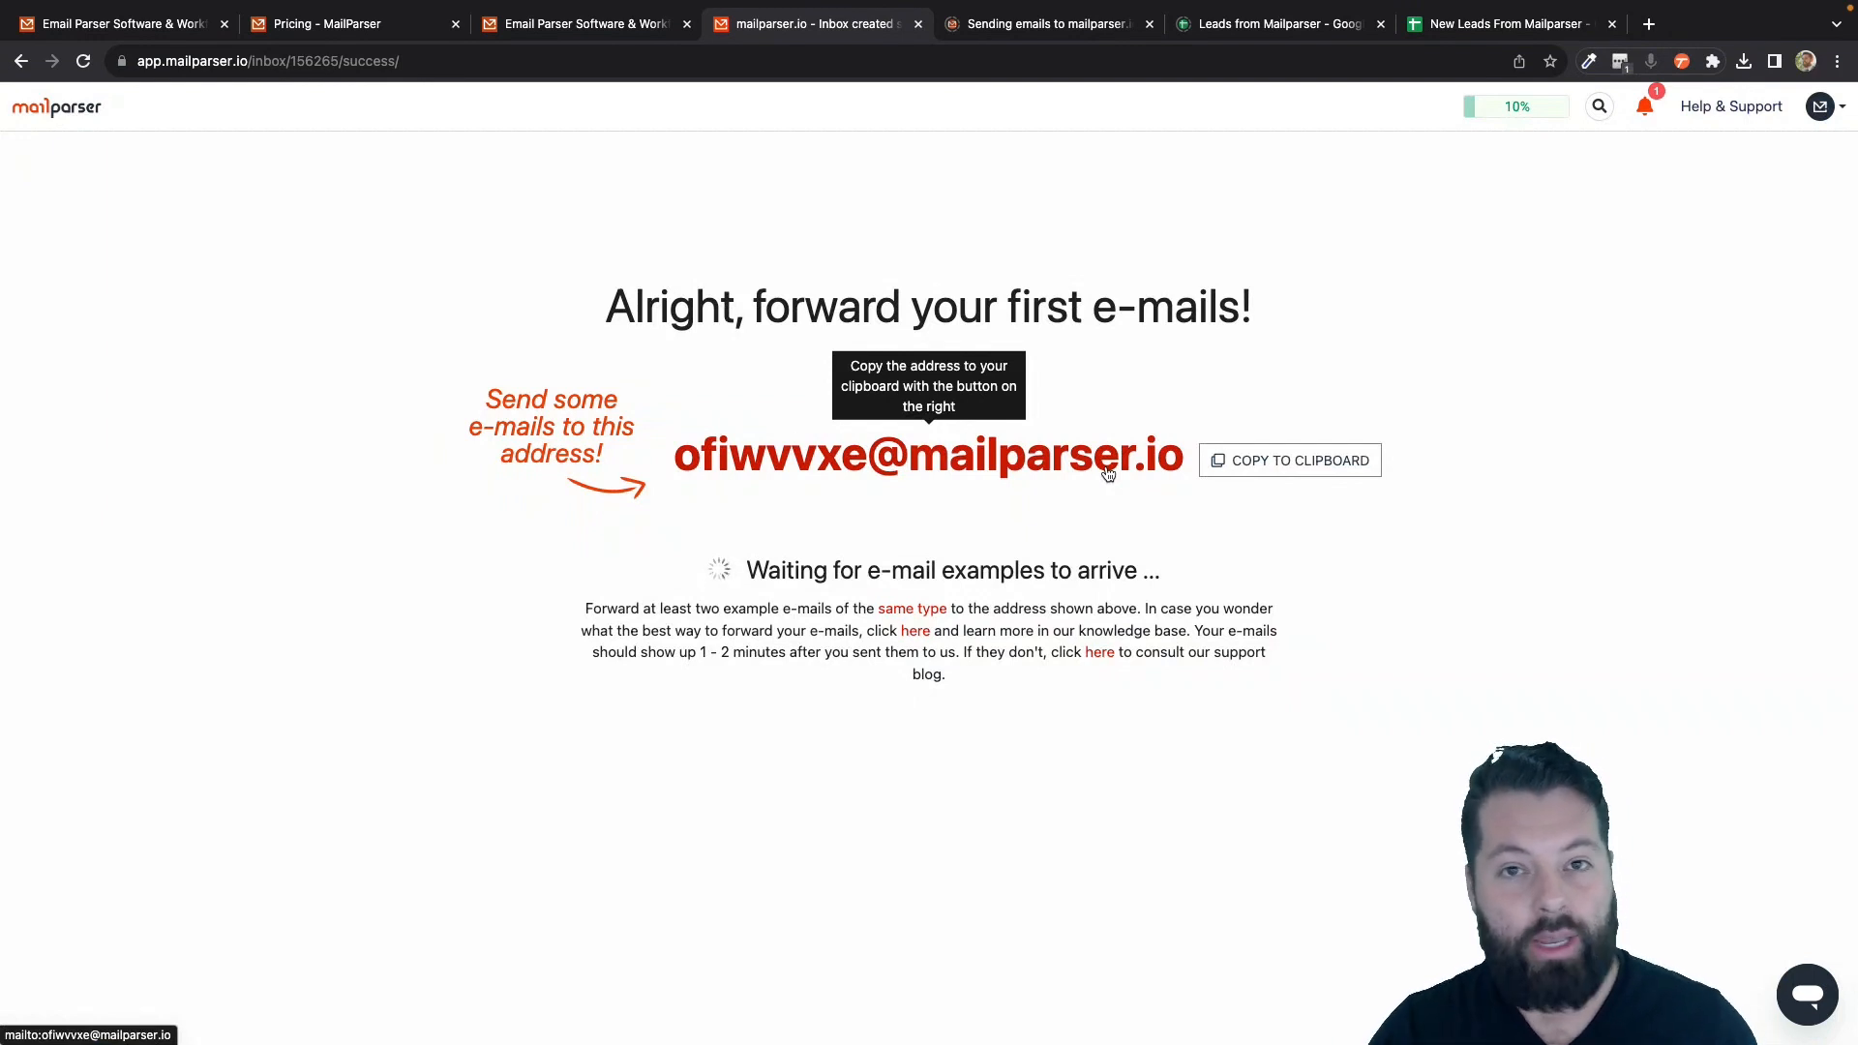
# - Copy the Leads inbox's unique forwarding address to the clipboard and acknowledge the confirmation
pyautogui.click(963, 476)
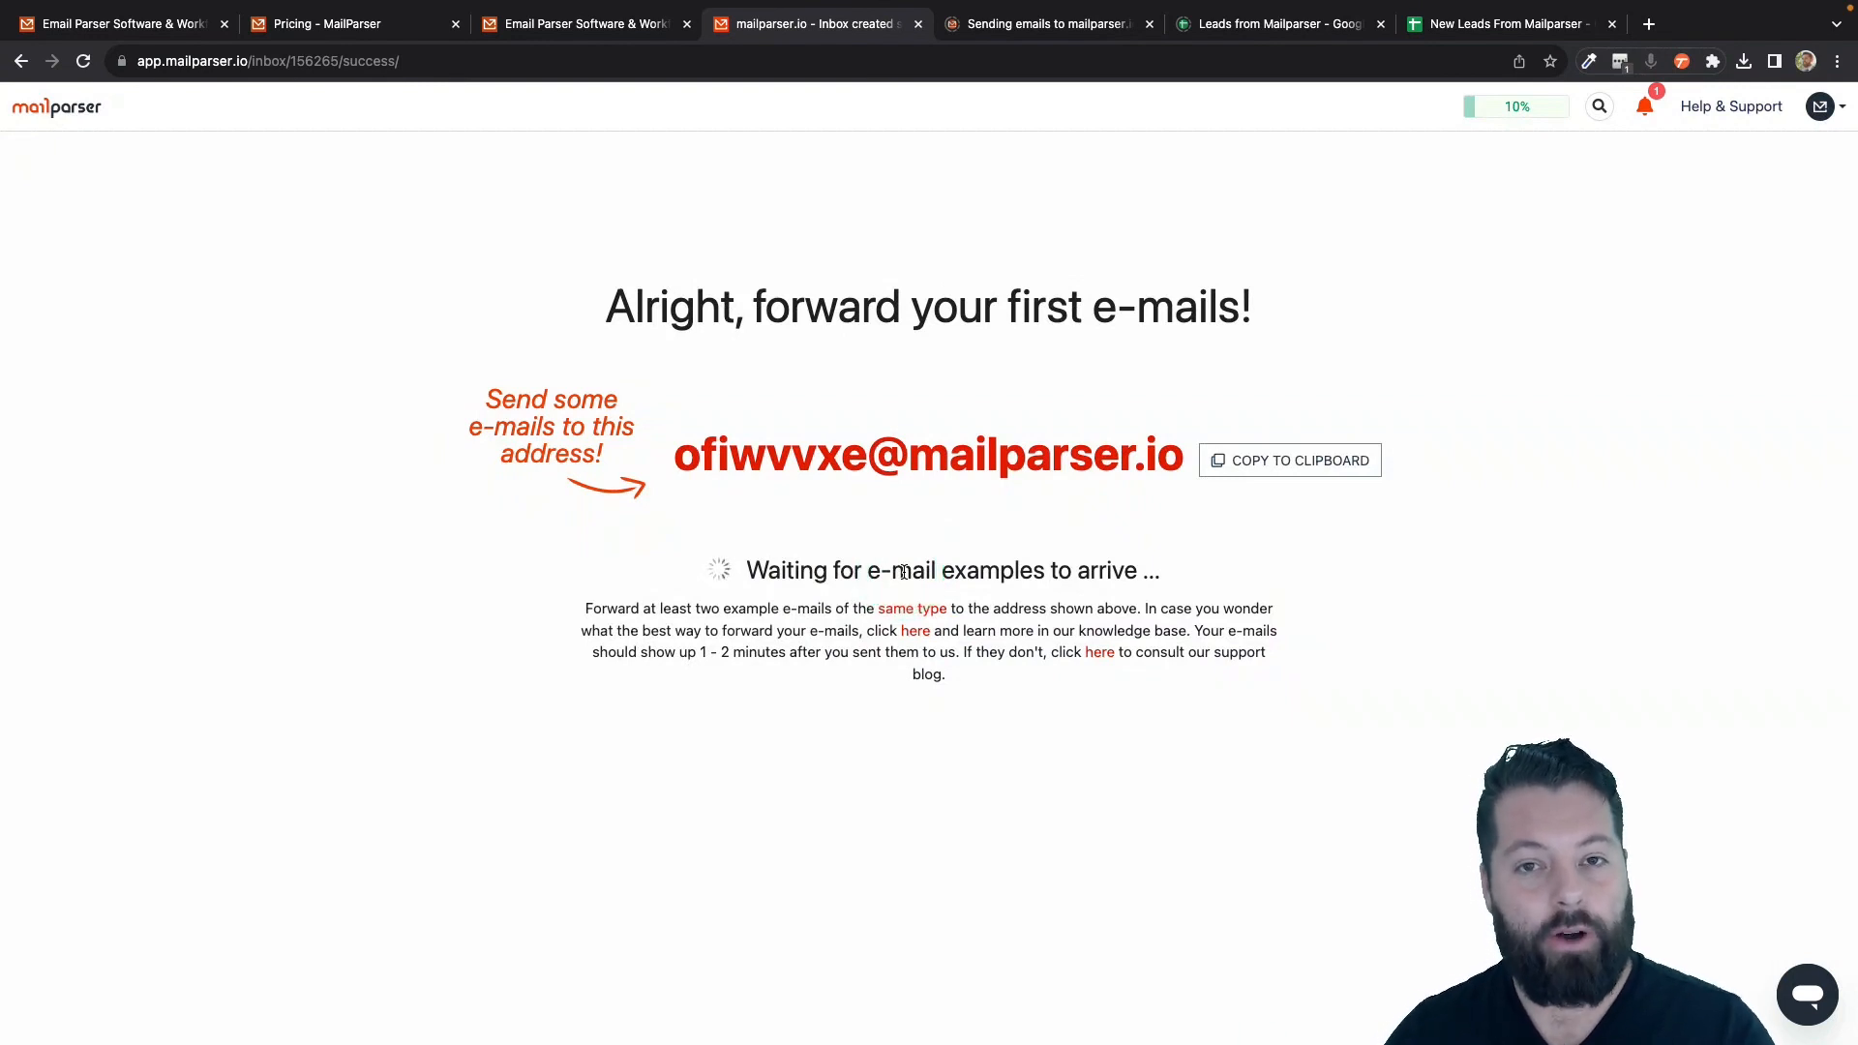
pyautogui.click(1292, 470)
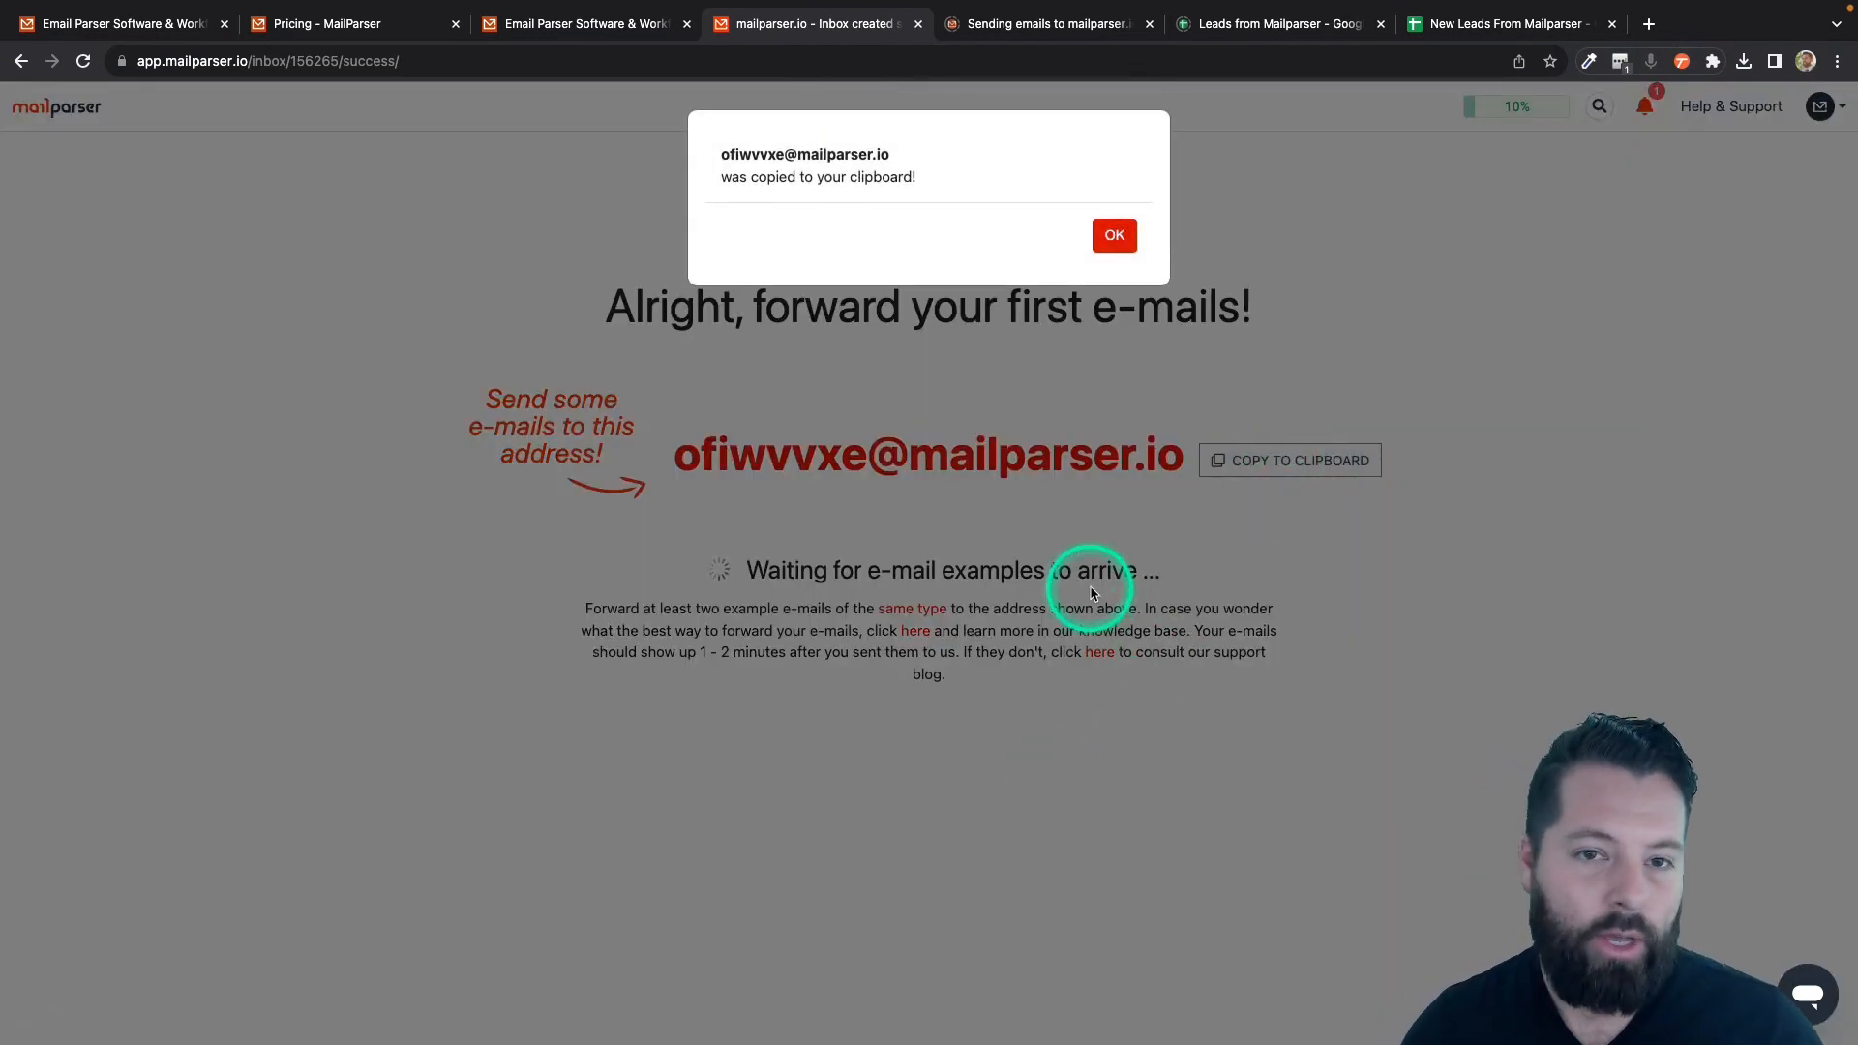
pyautogui.click(1113, 234)
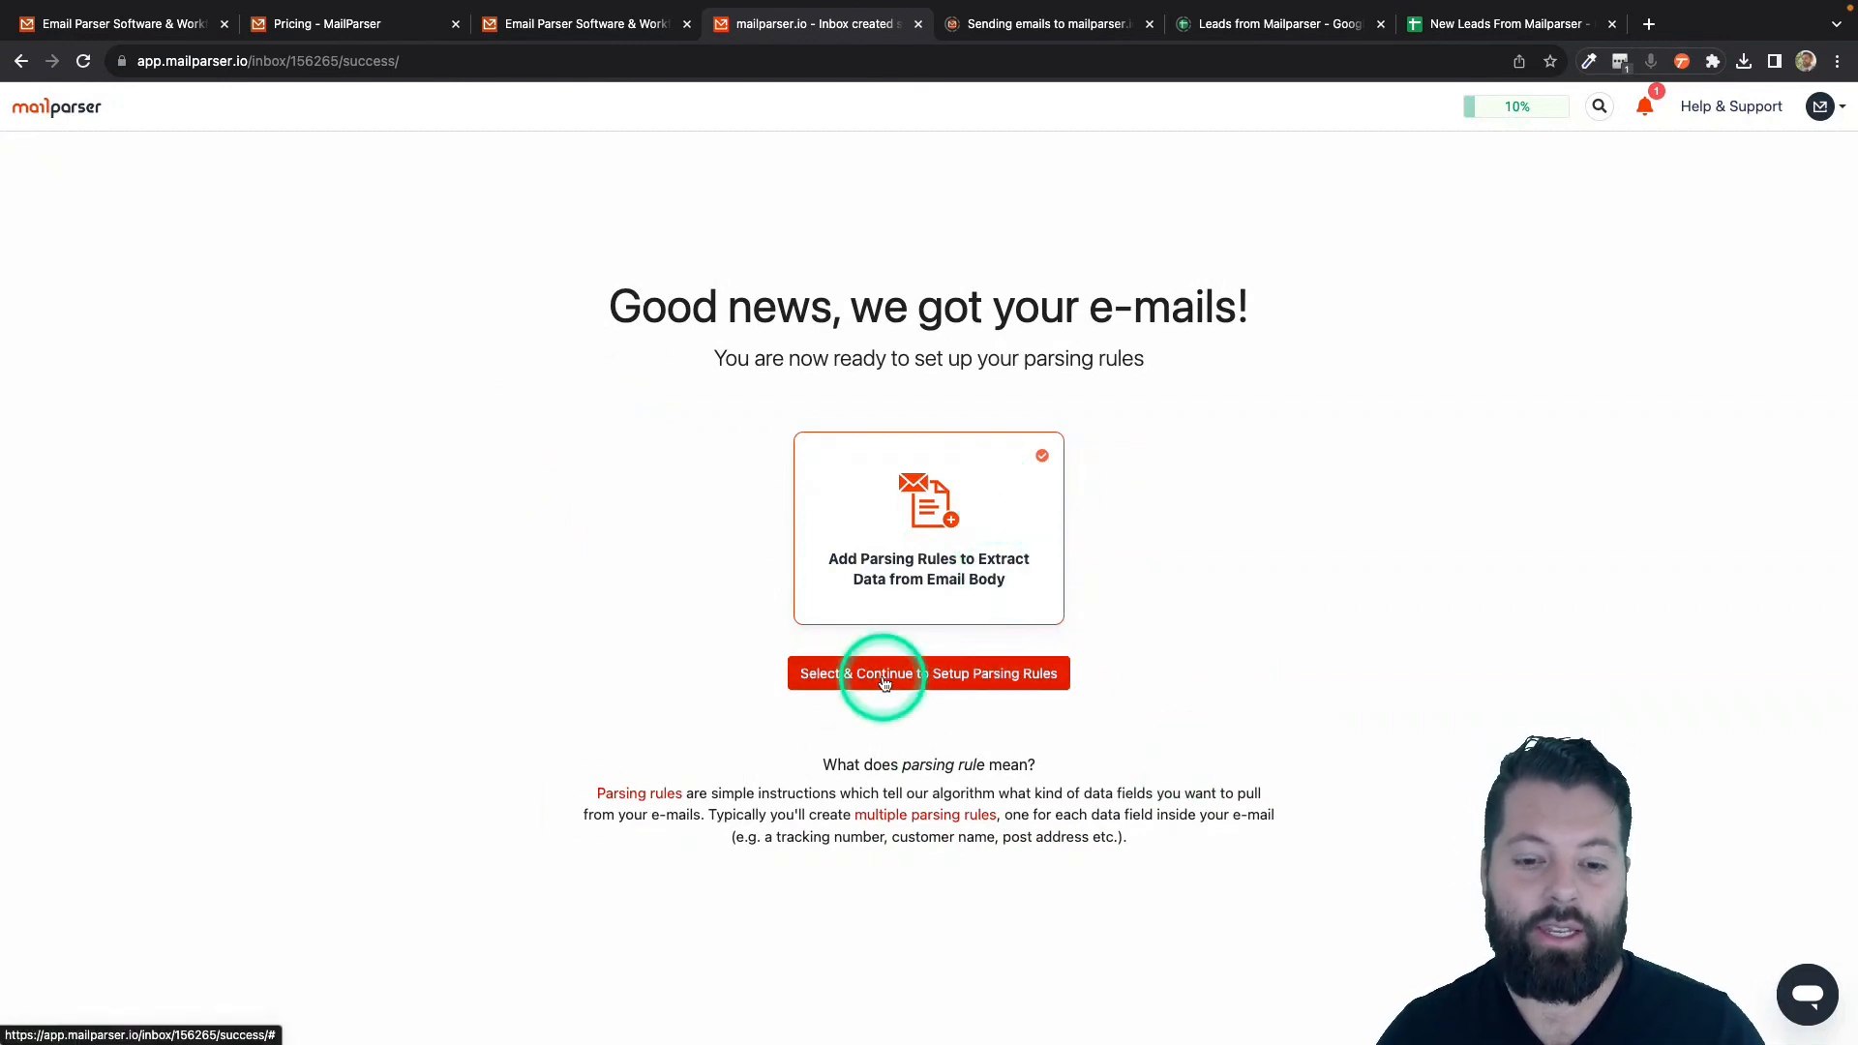
# - Choose the Real Estate category and apply the suggested Realtor.CA inquiry template
pyautogui.click(968, 681)
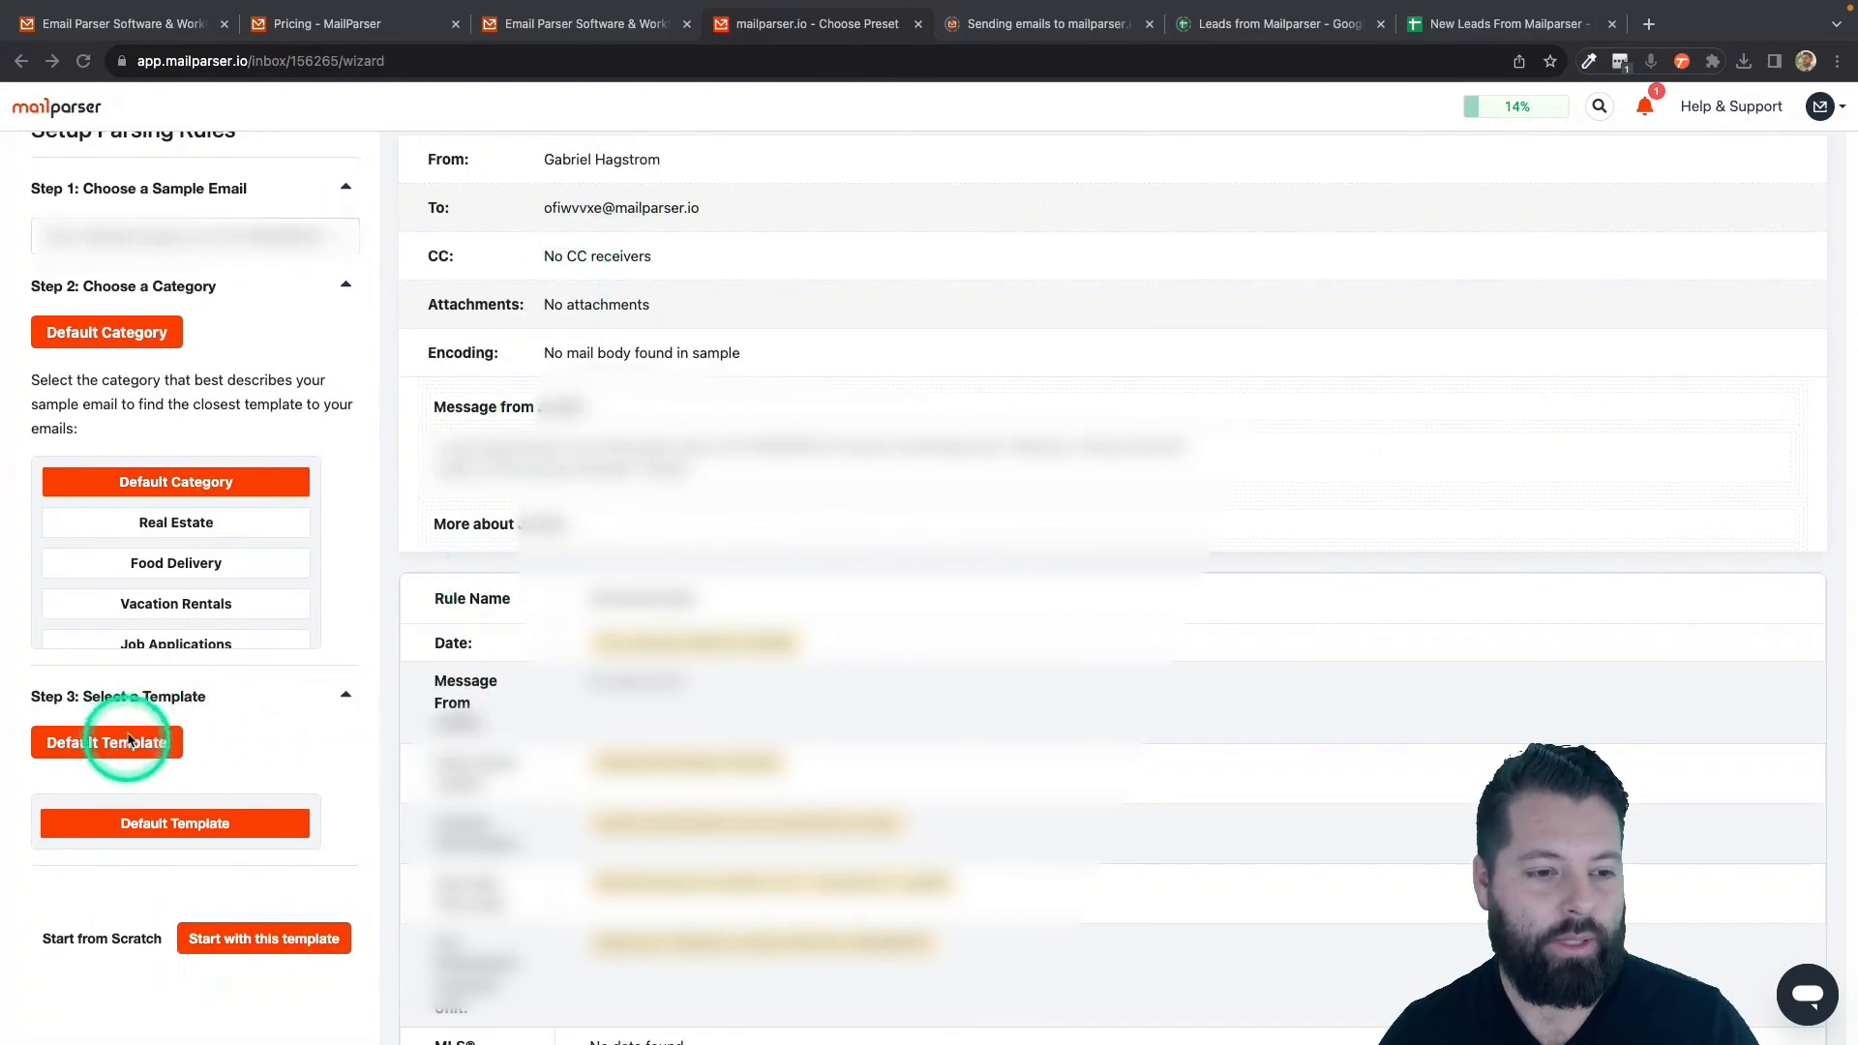
pyautogui.click(168, 523)
pyautogui.scroll(-5, 257, 685)
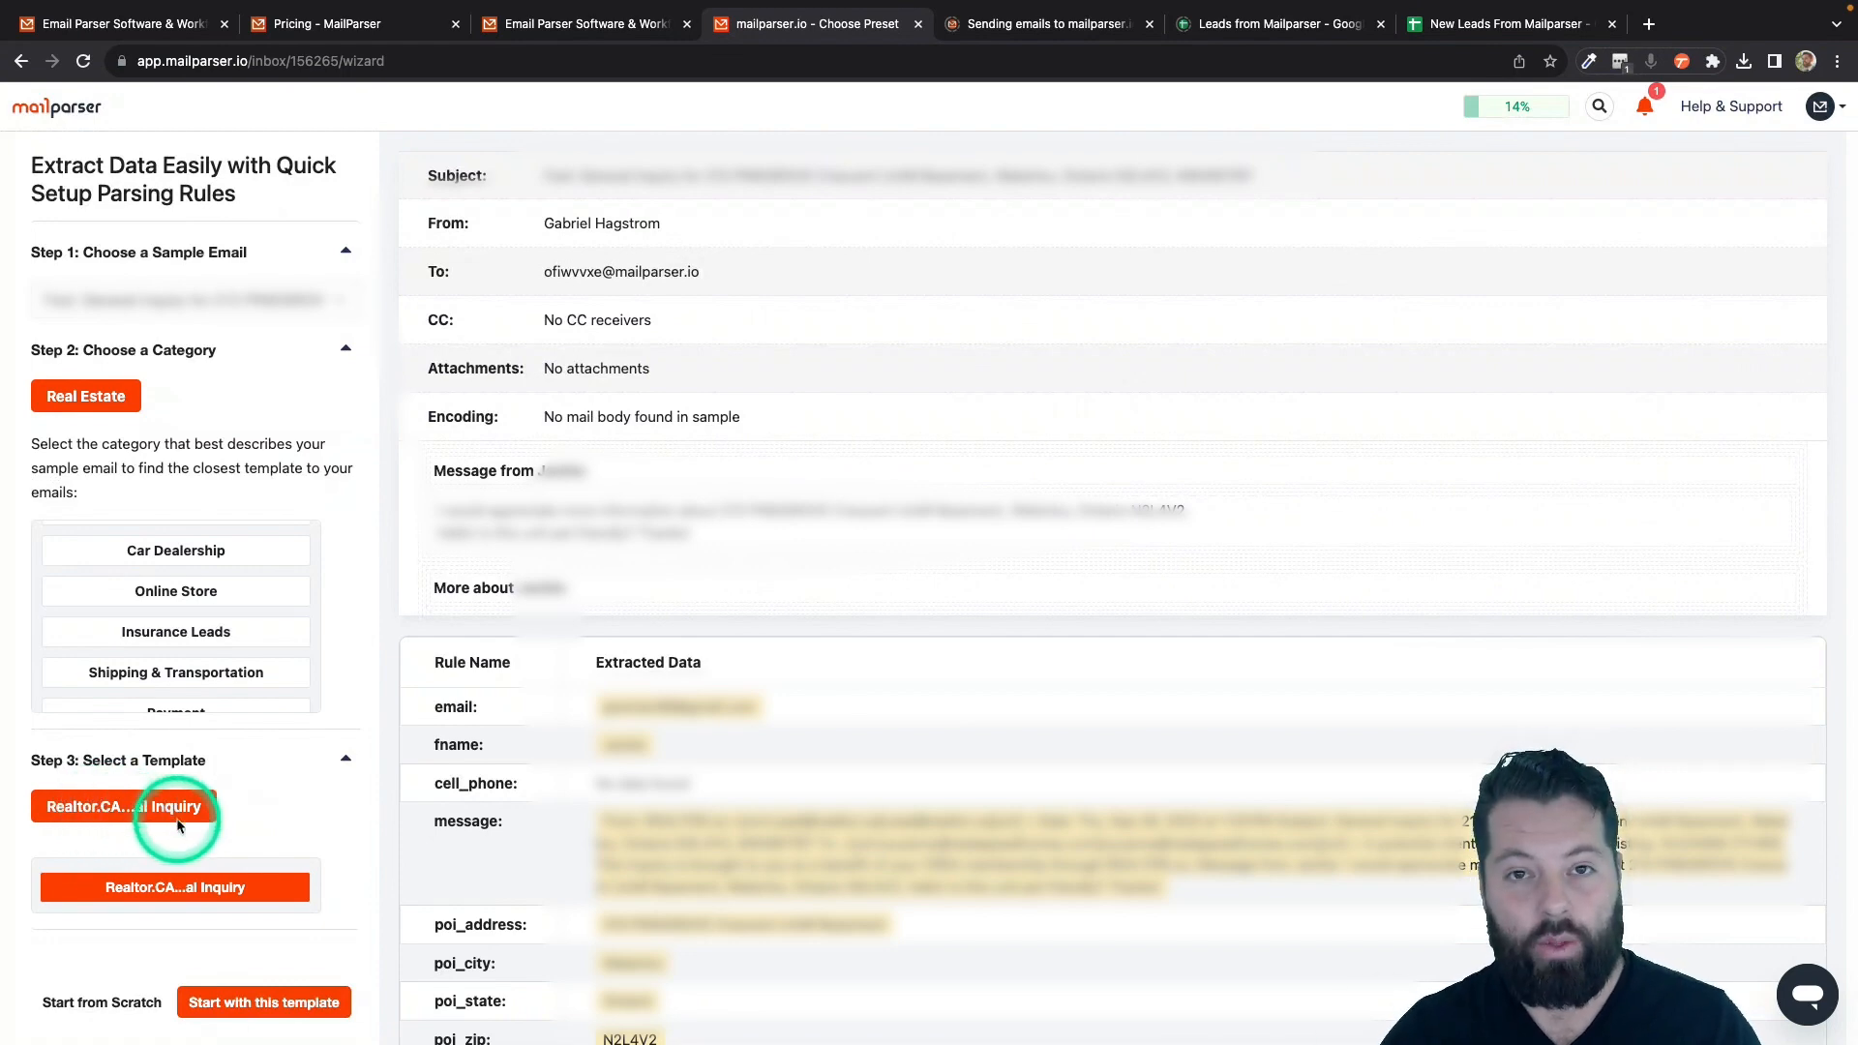
pyautogui.scroll(-1, 247, 820)
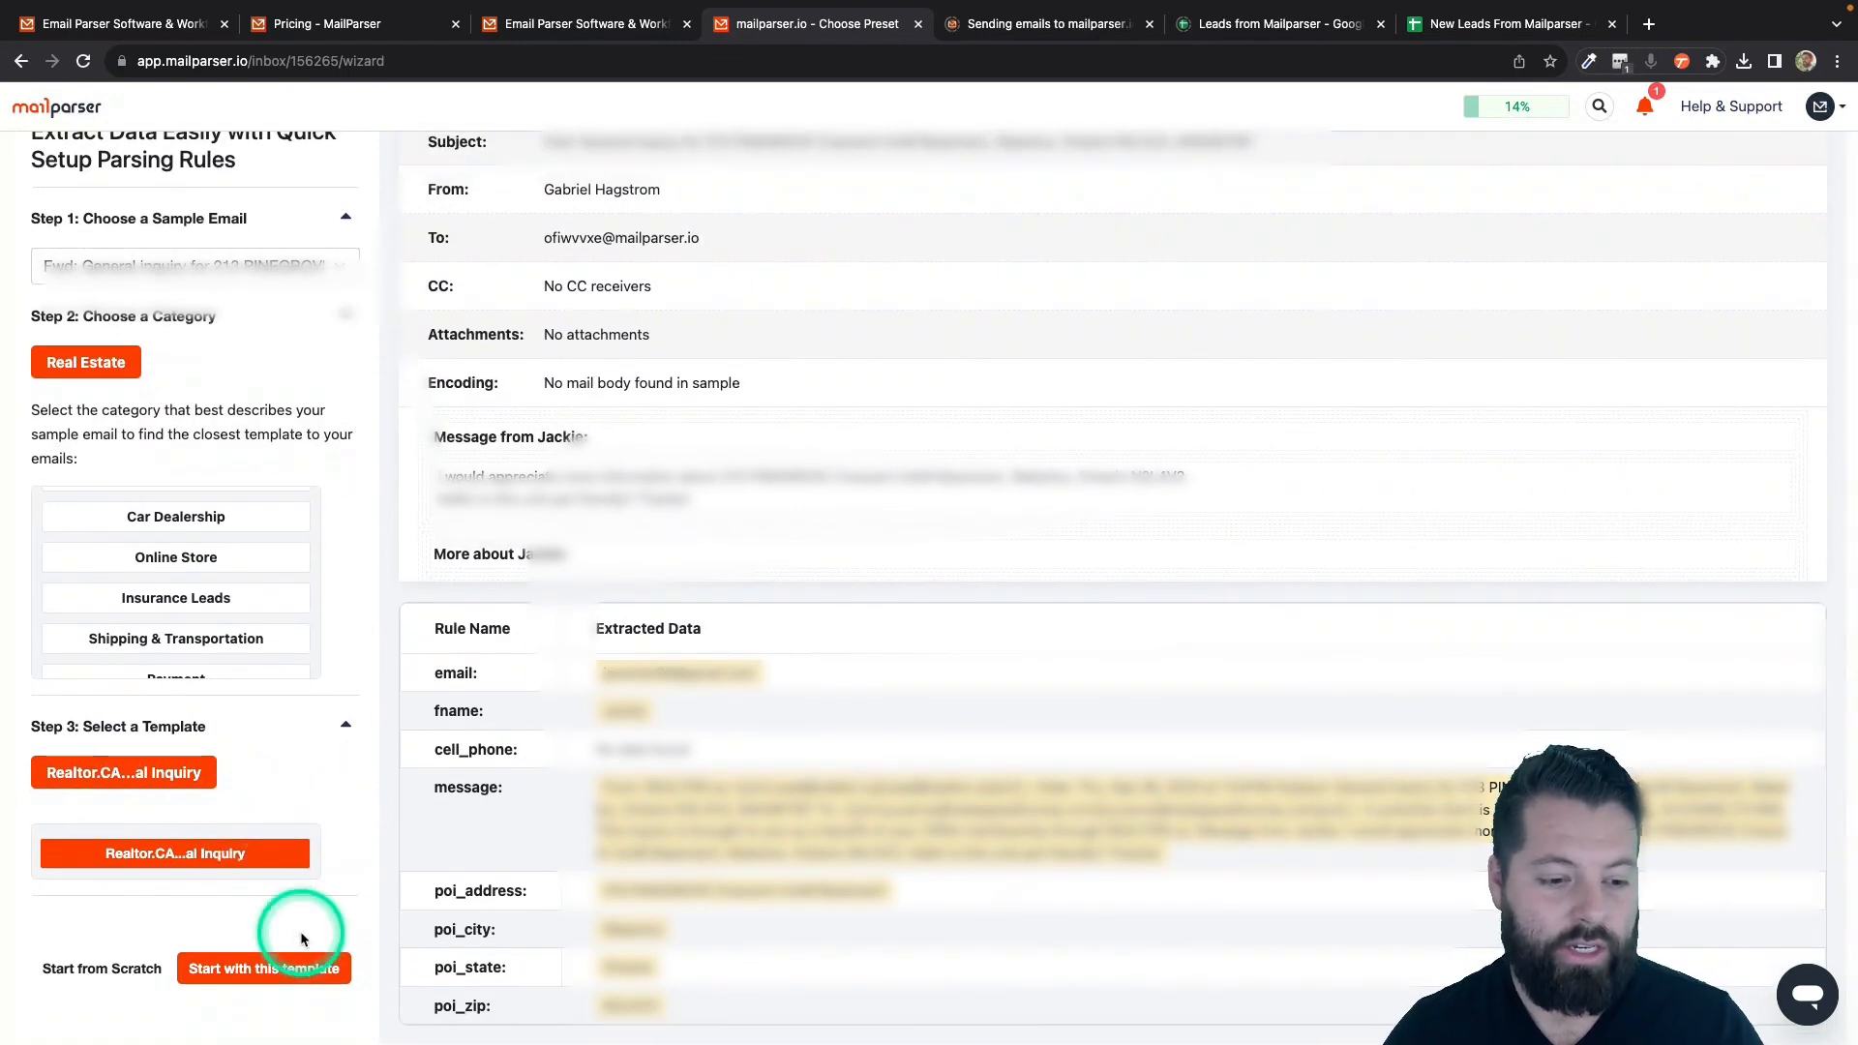
pyautogui.click(325, 971)
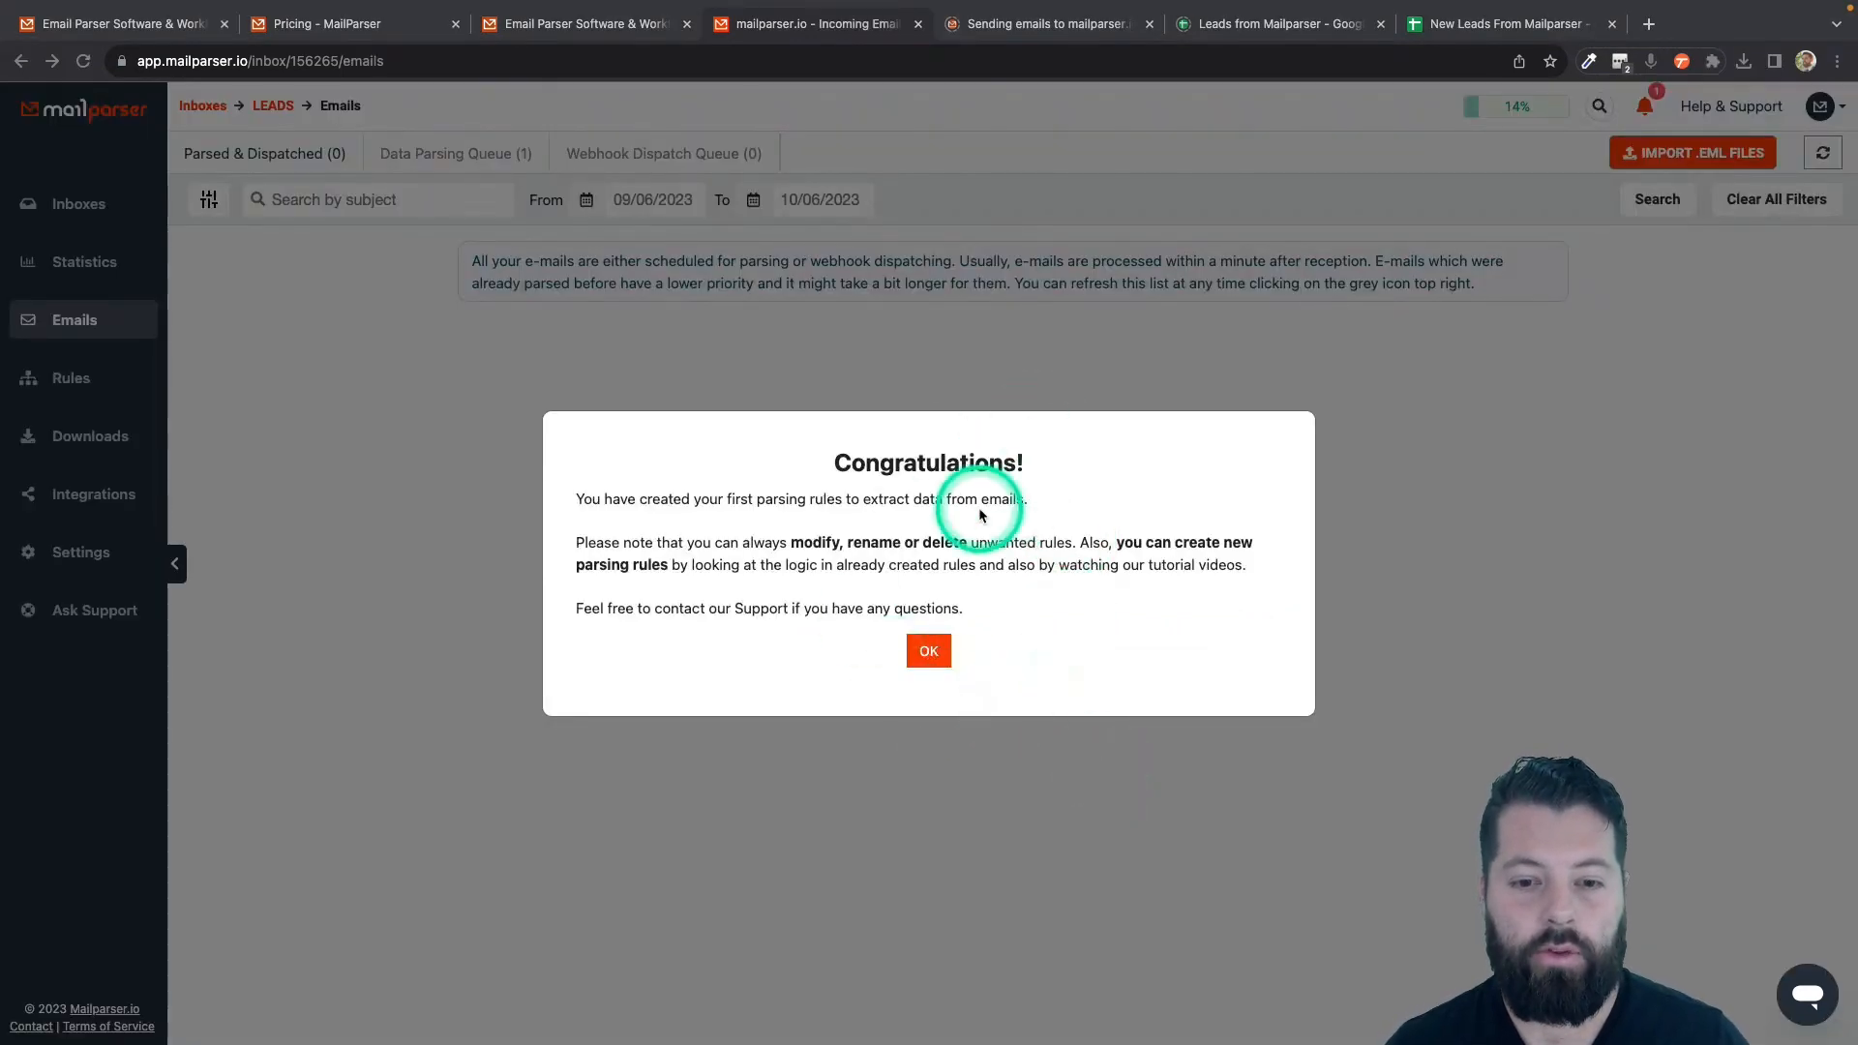
# - Close the Congratulations dialog to reveal the LEADS inbox's Emails page
pyautogui.click(932, 650)
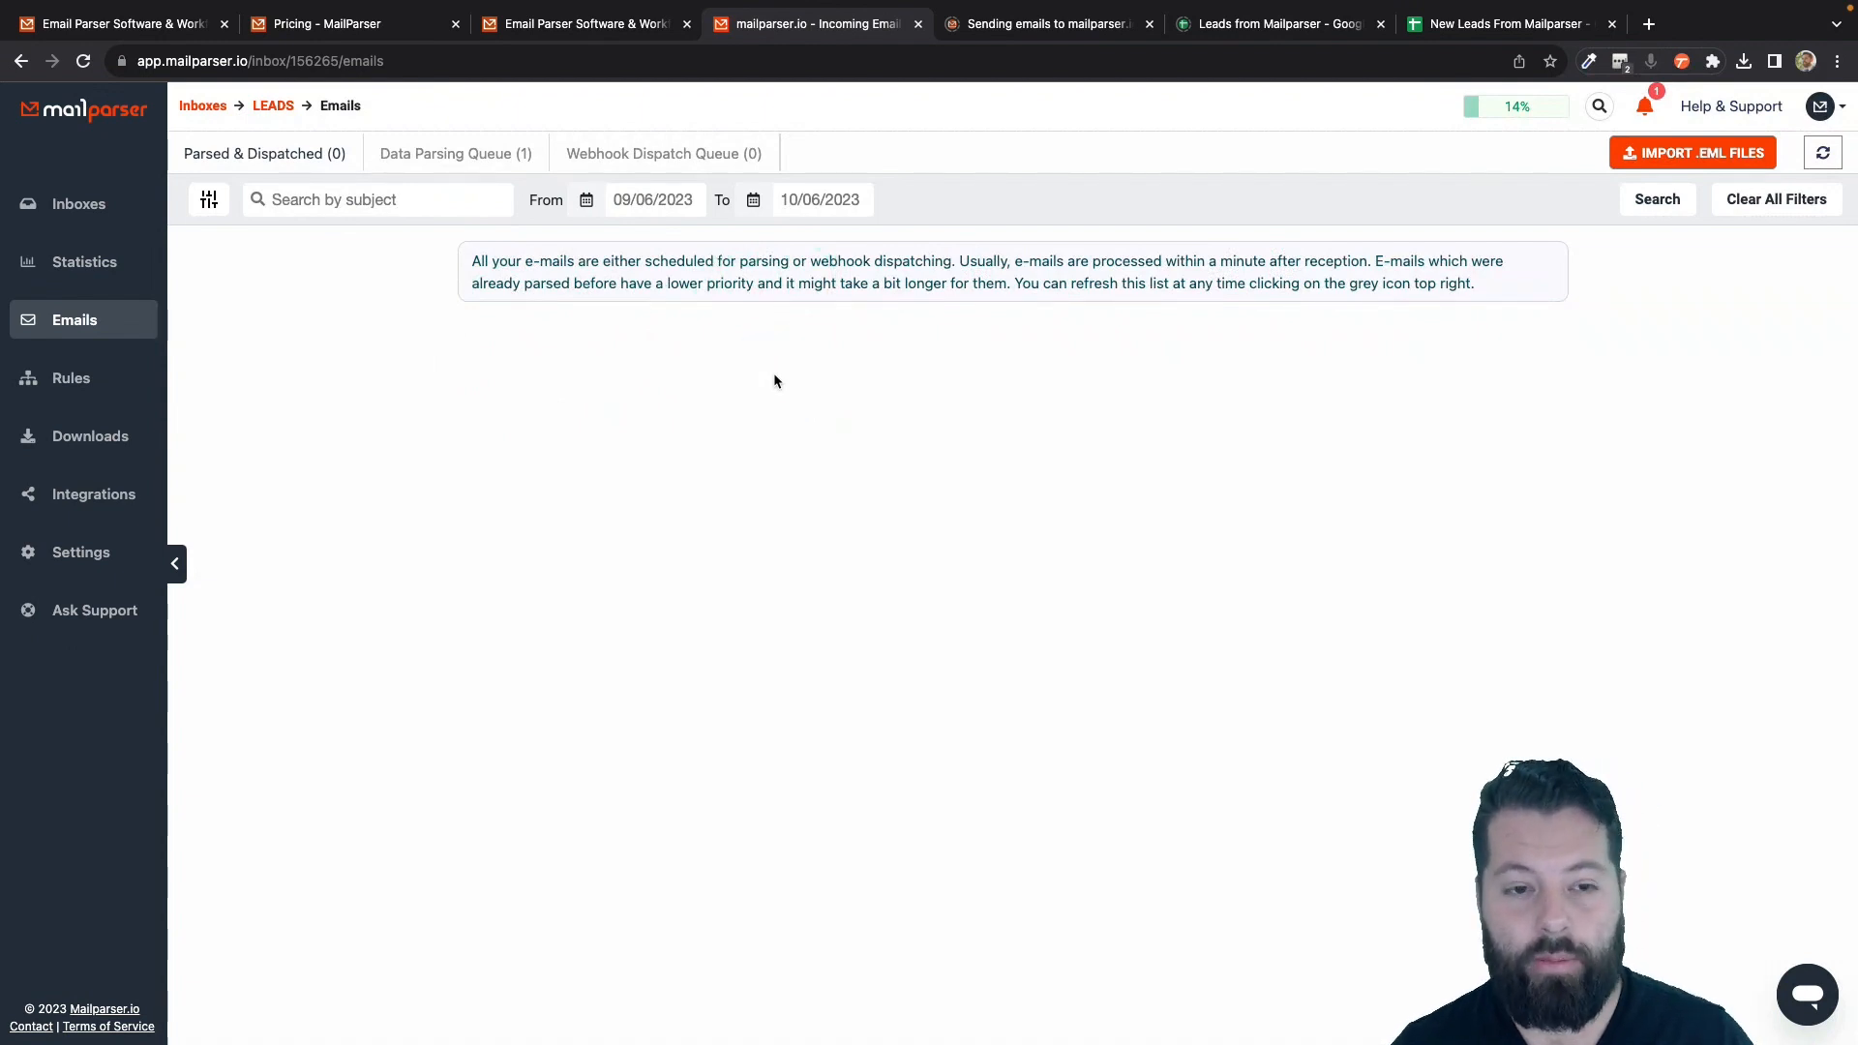
pyautogui.click(637, 262)
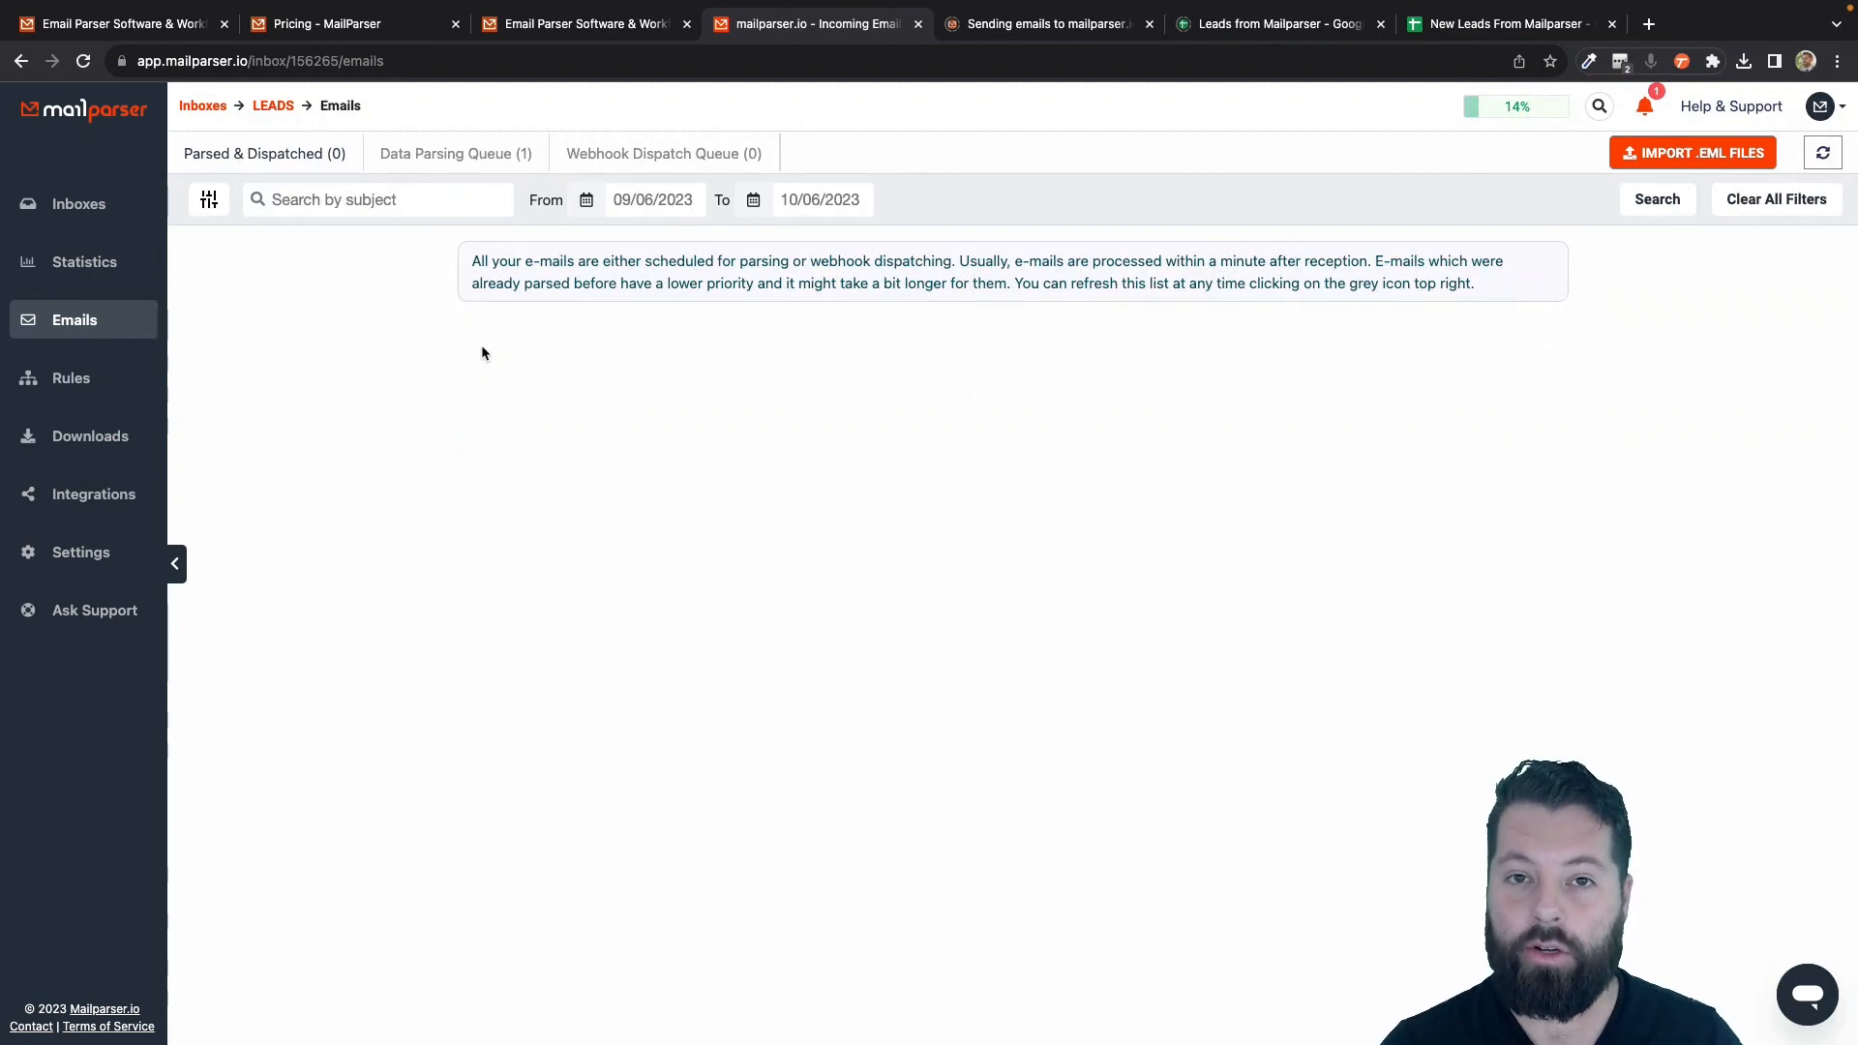
# - Add a new Google Sheets integration from the LEADS inbox's Integrations section
pyautogui.click(81, 502)
pyautogui.click(1035, 705)
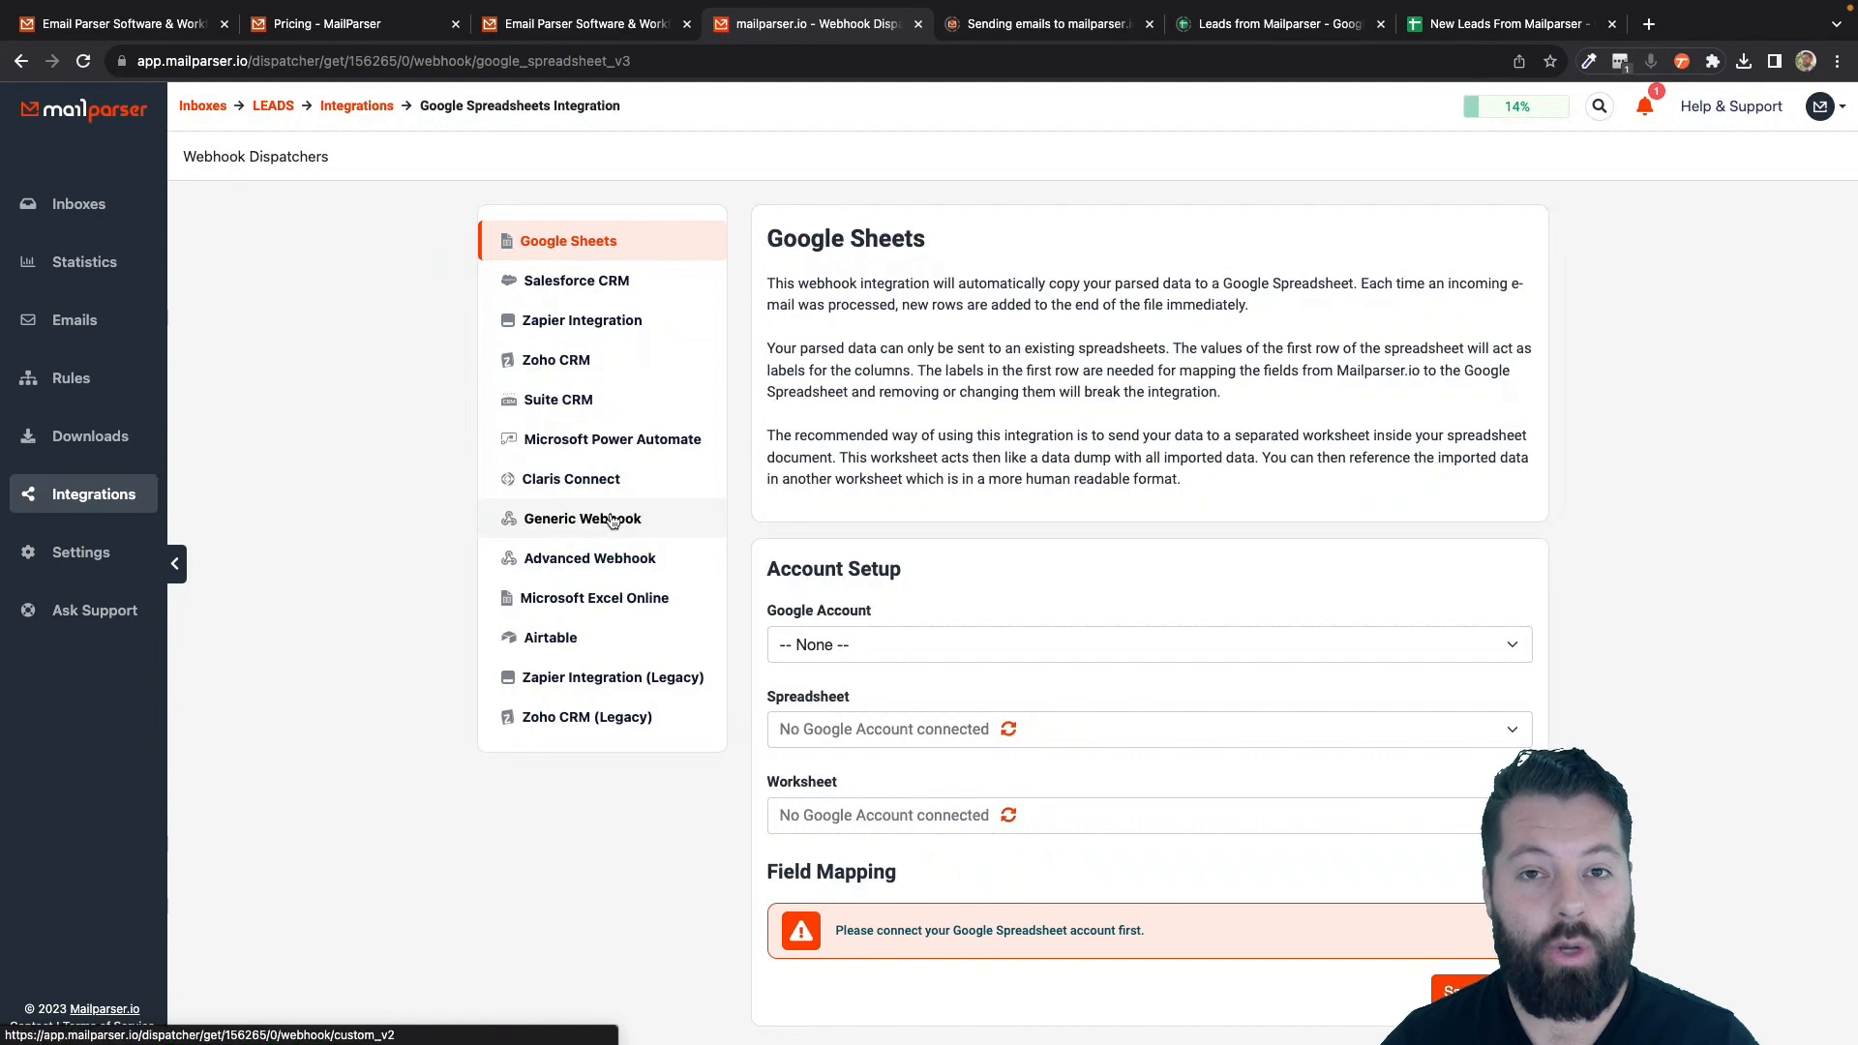
pyautogui.click(631, 528)
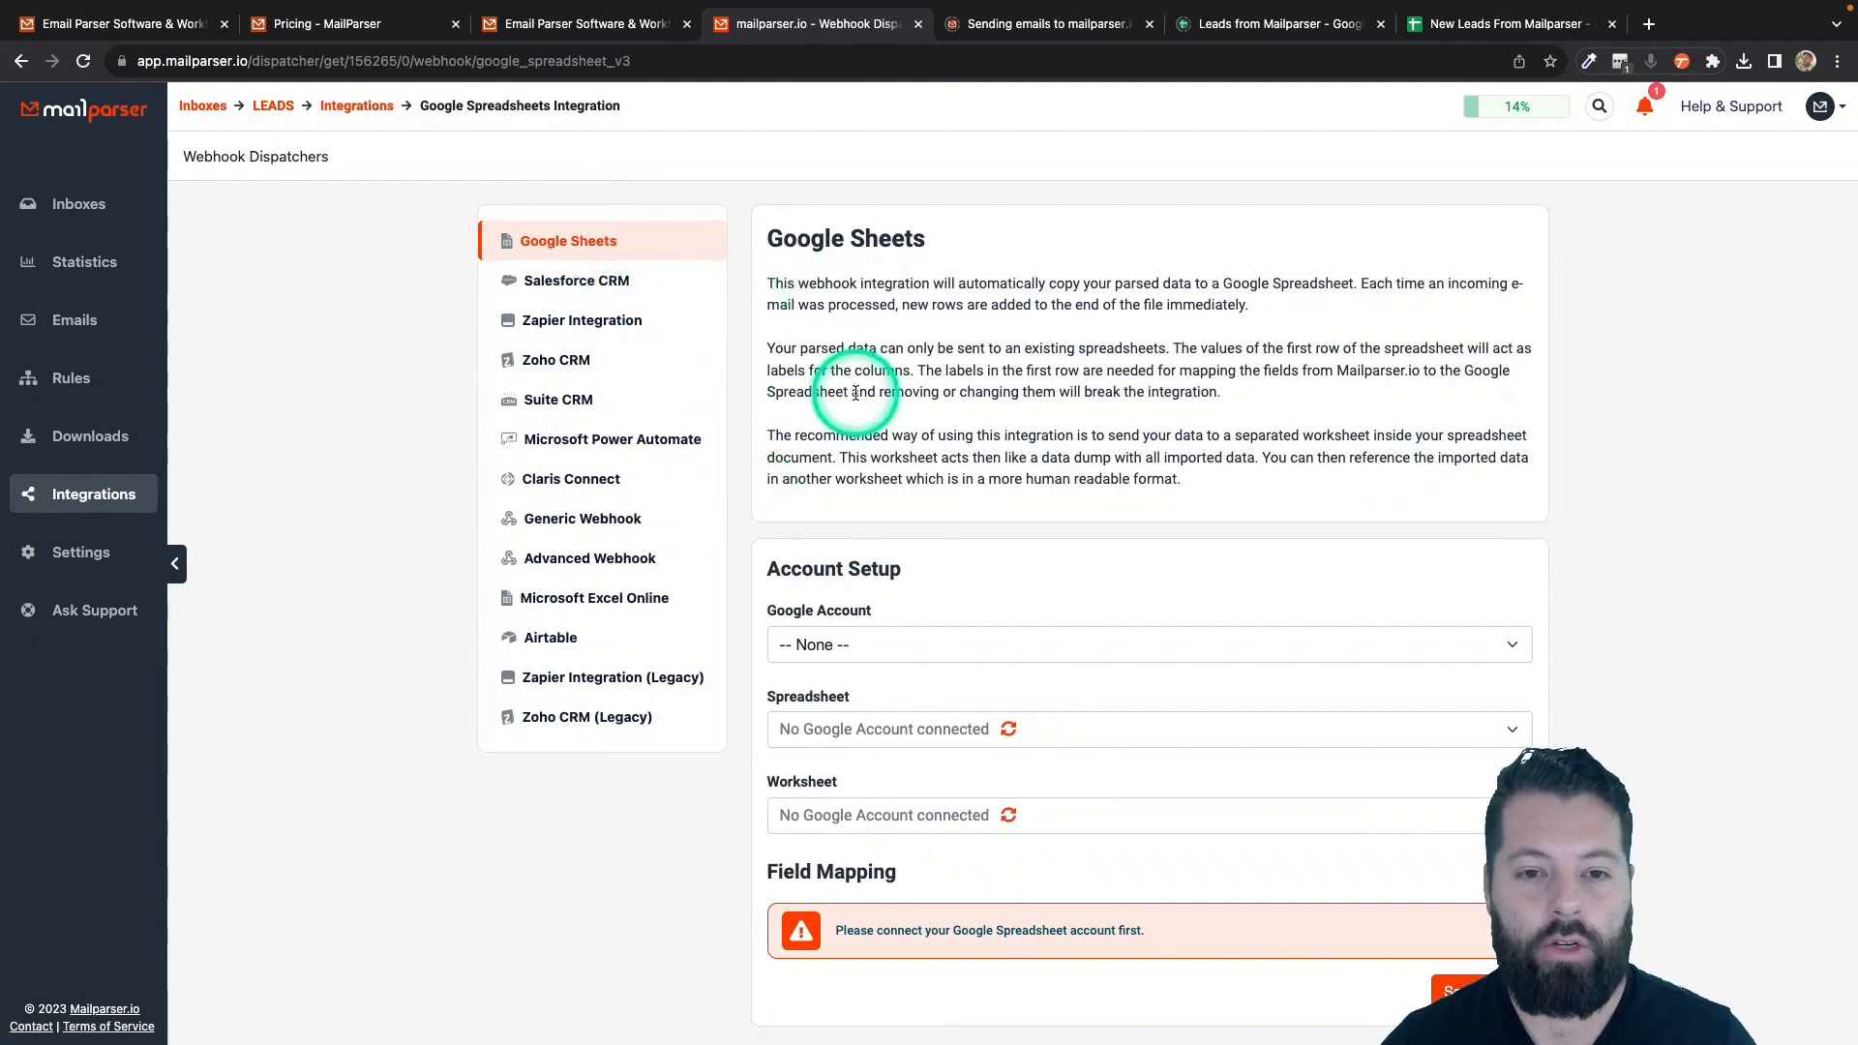
pyautogui.scroll(-1, 860, 397)
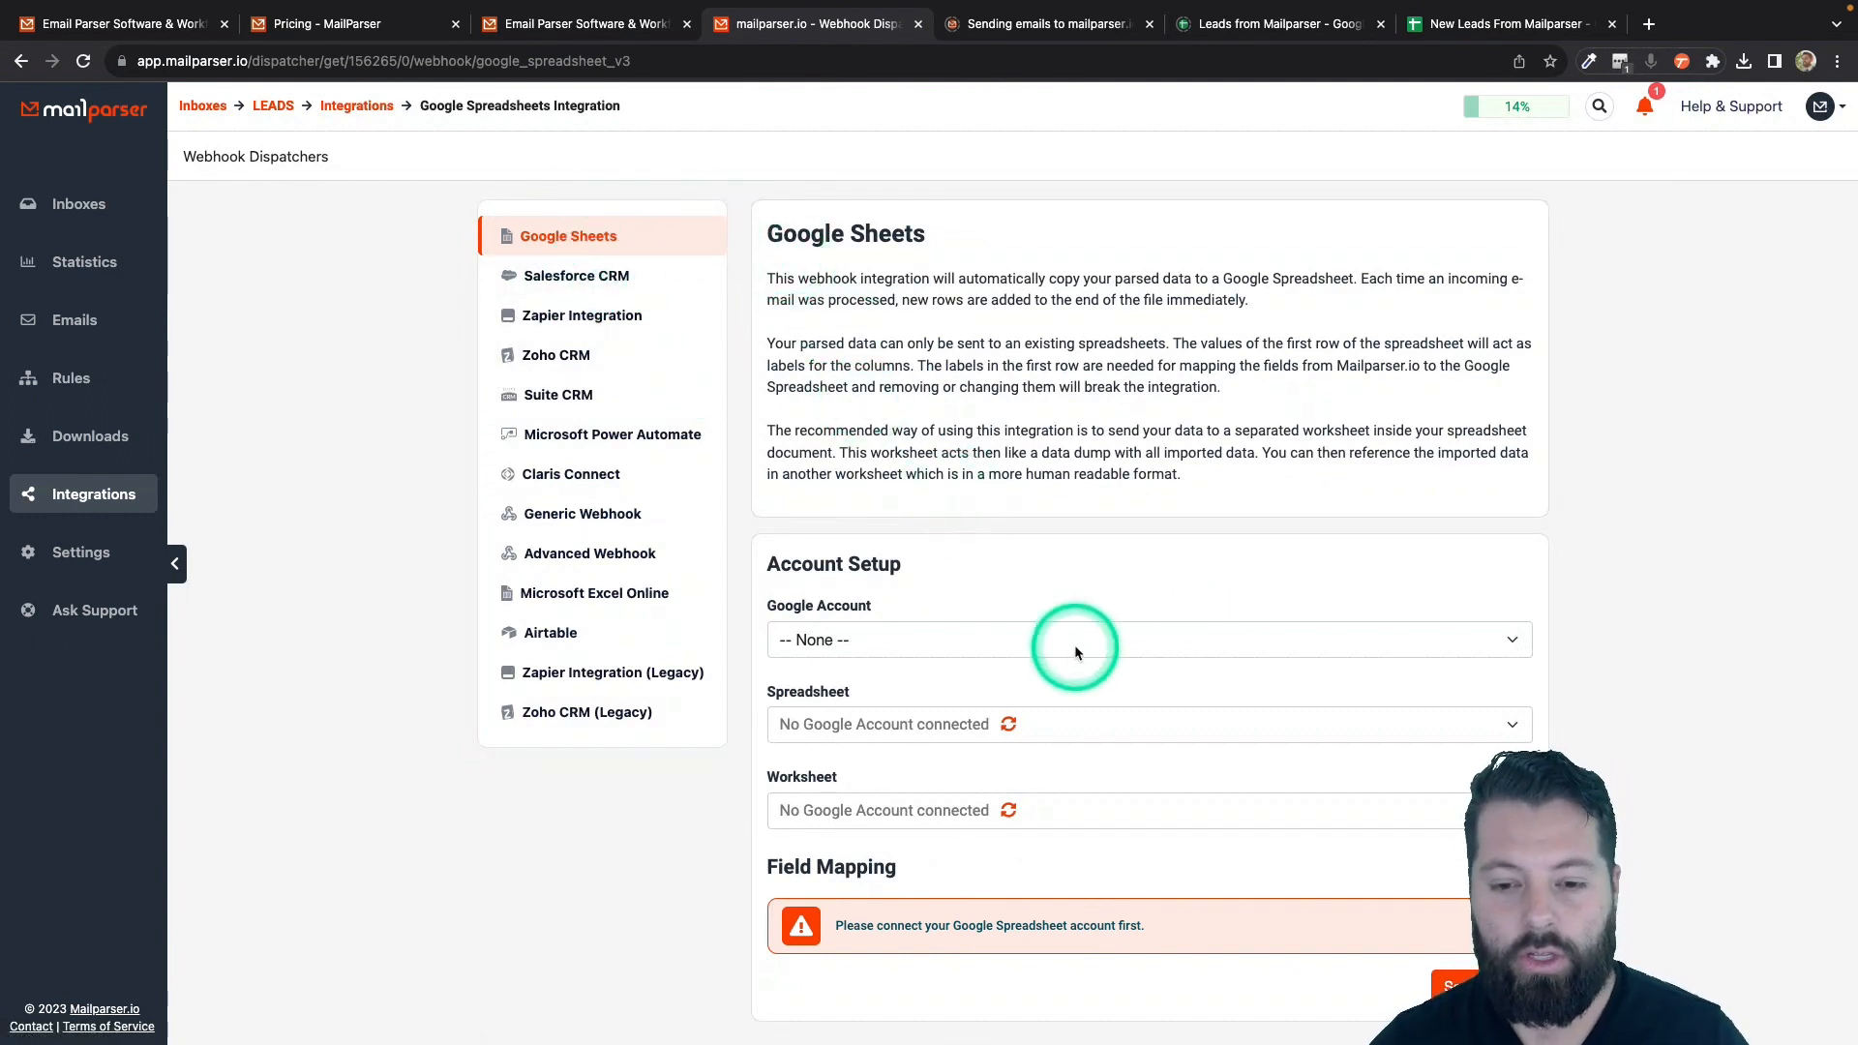
# - Connect the Google account and locate New Leads From Mailparser in the spreadsheet list
pyautogui.click(935, 644)
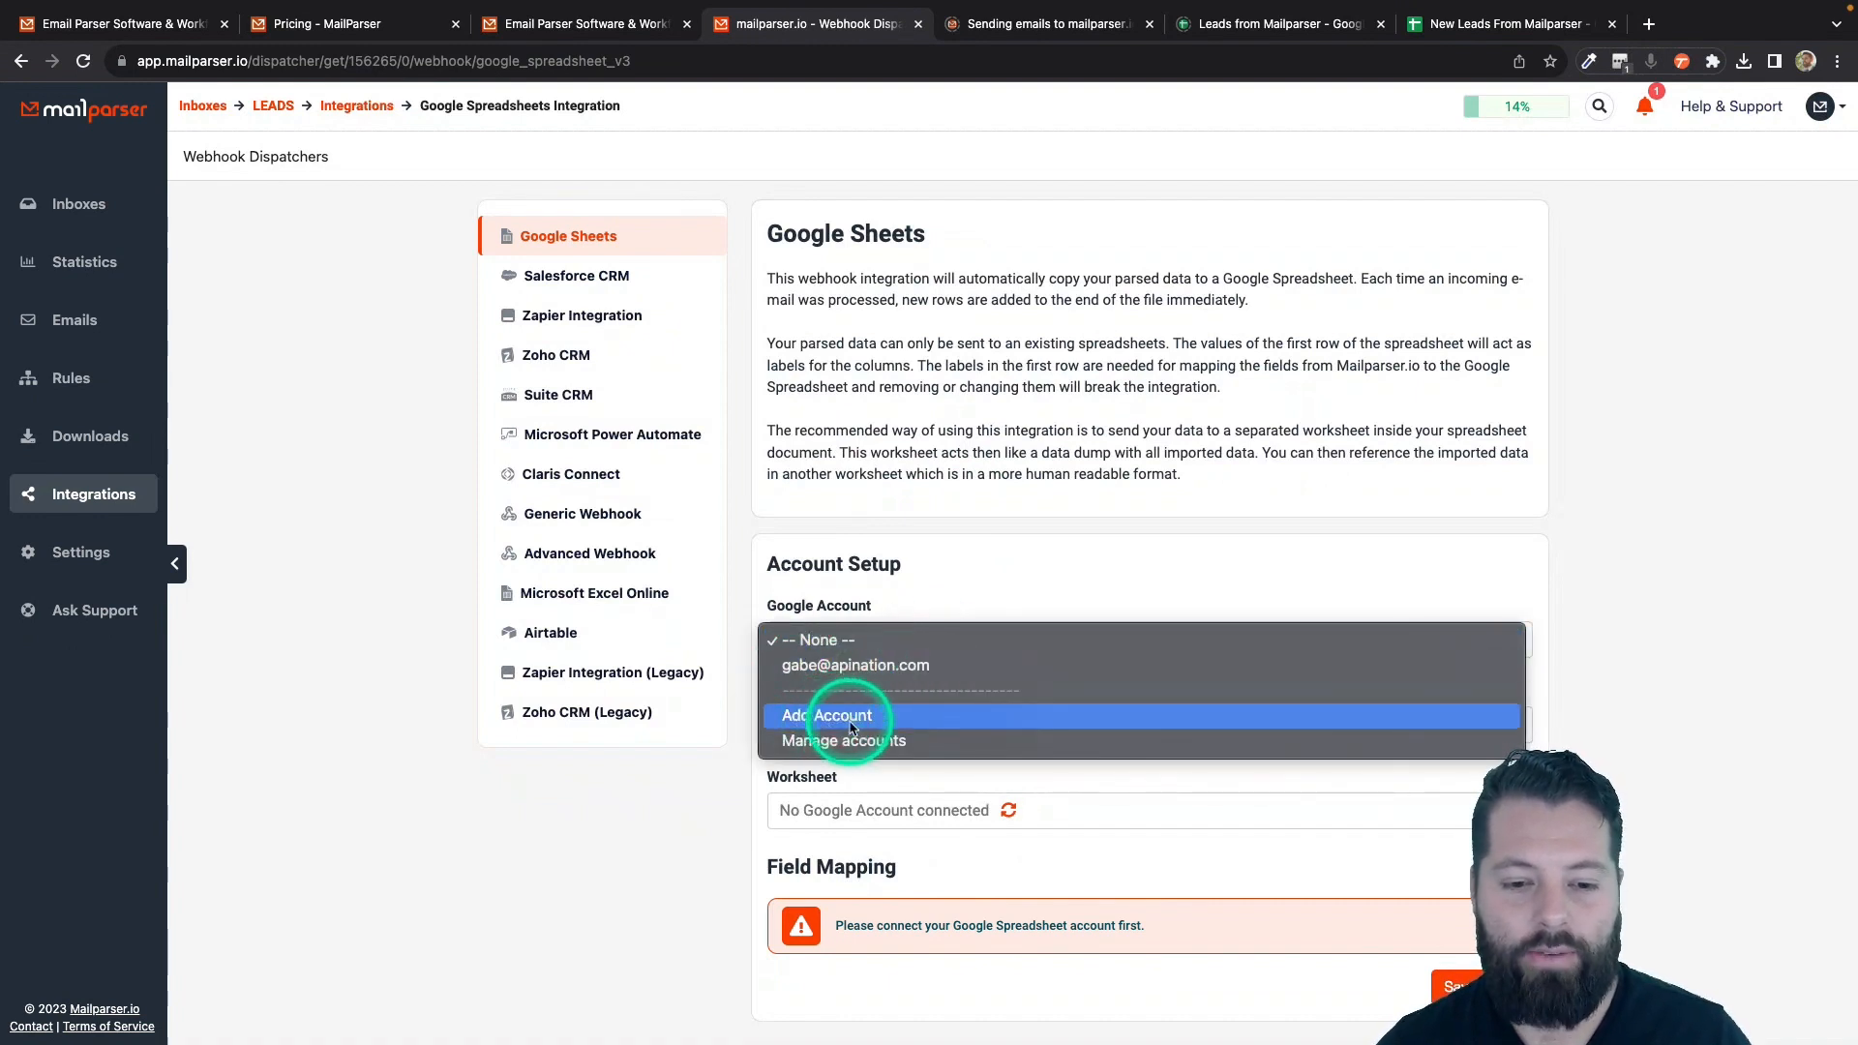
pyautogui.click(818, 668)
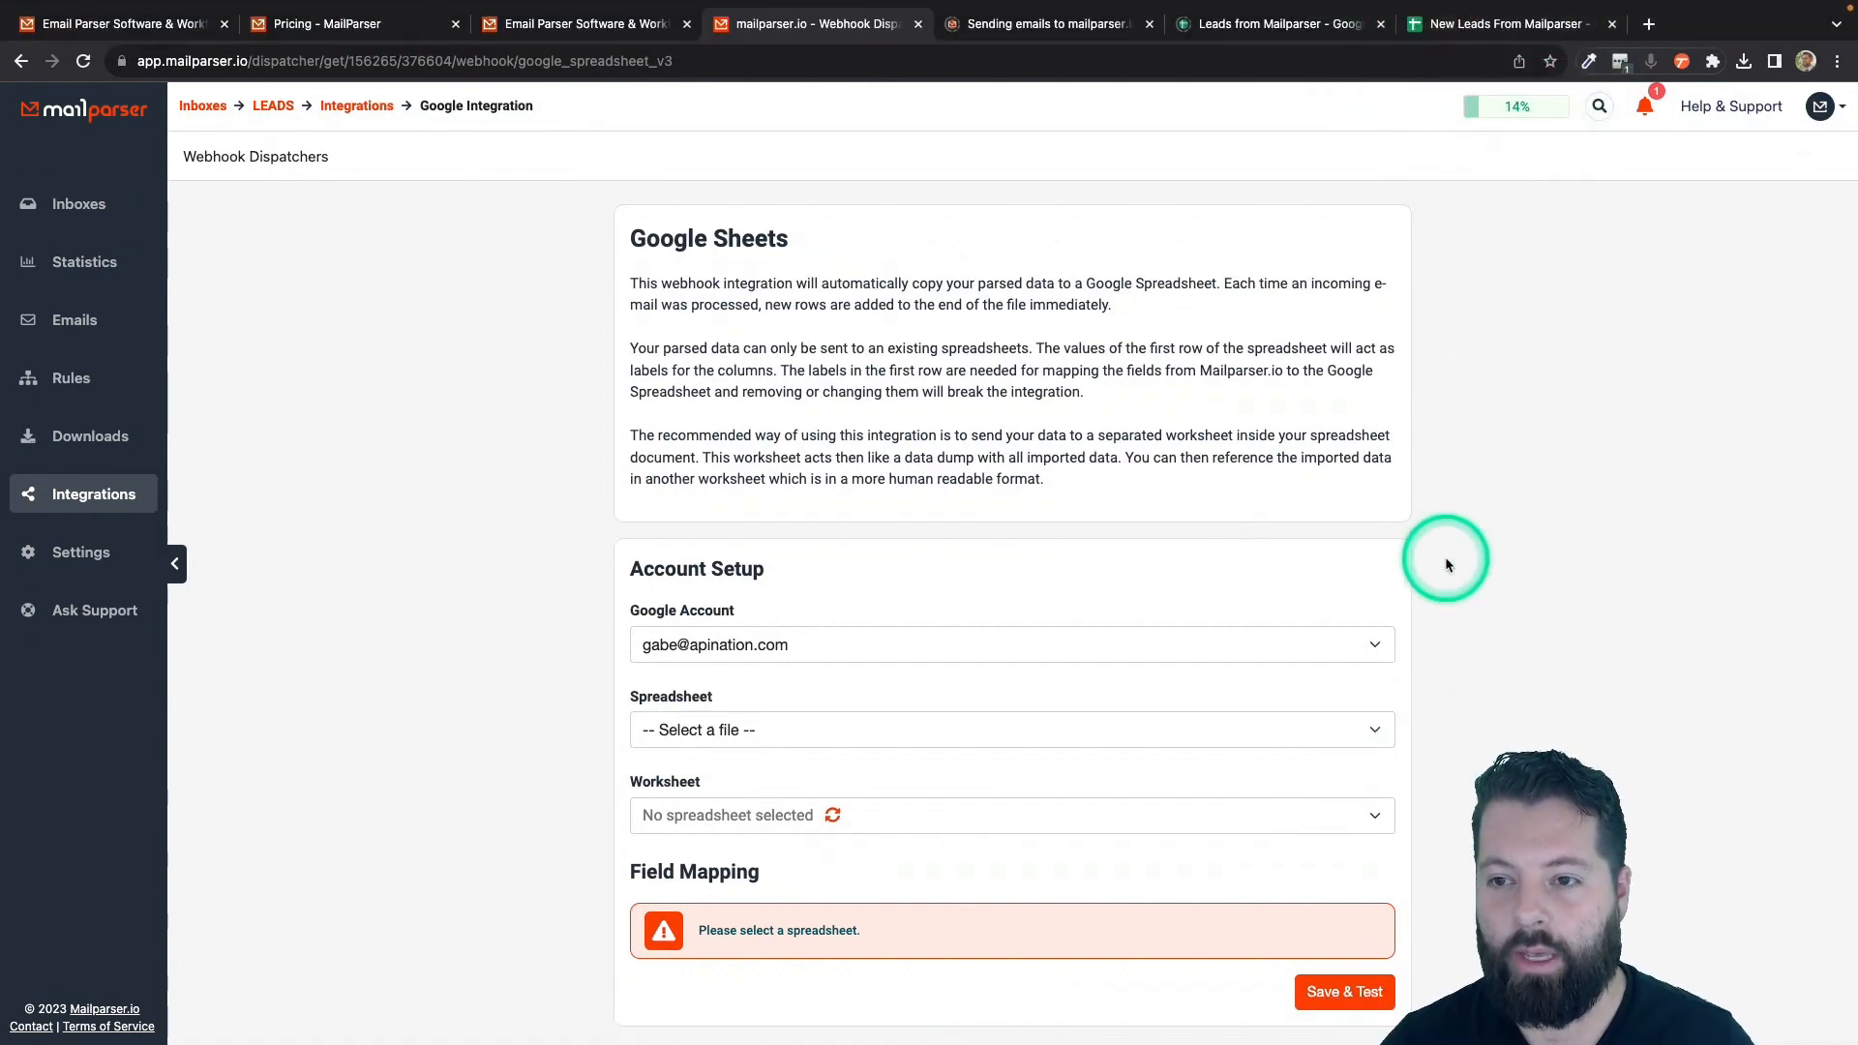
pyautogui.click(1377, 733)
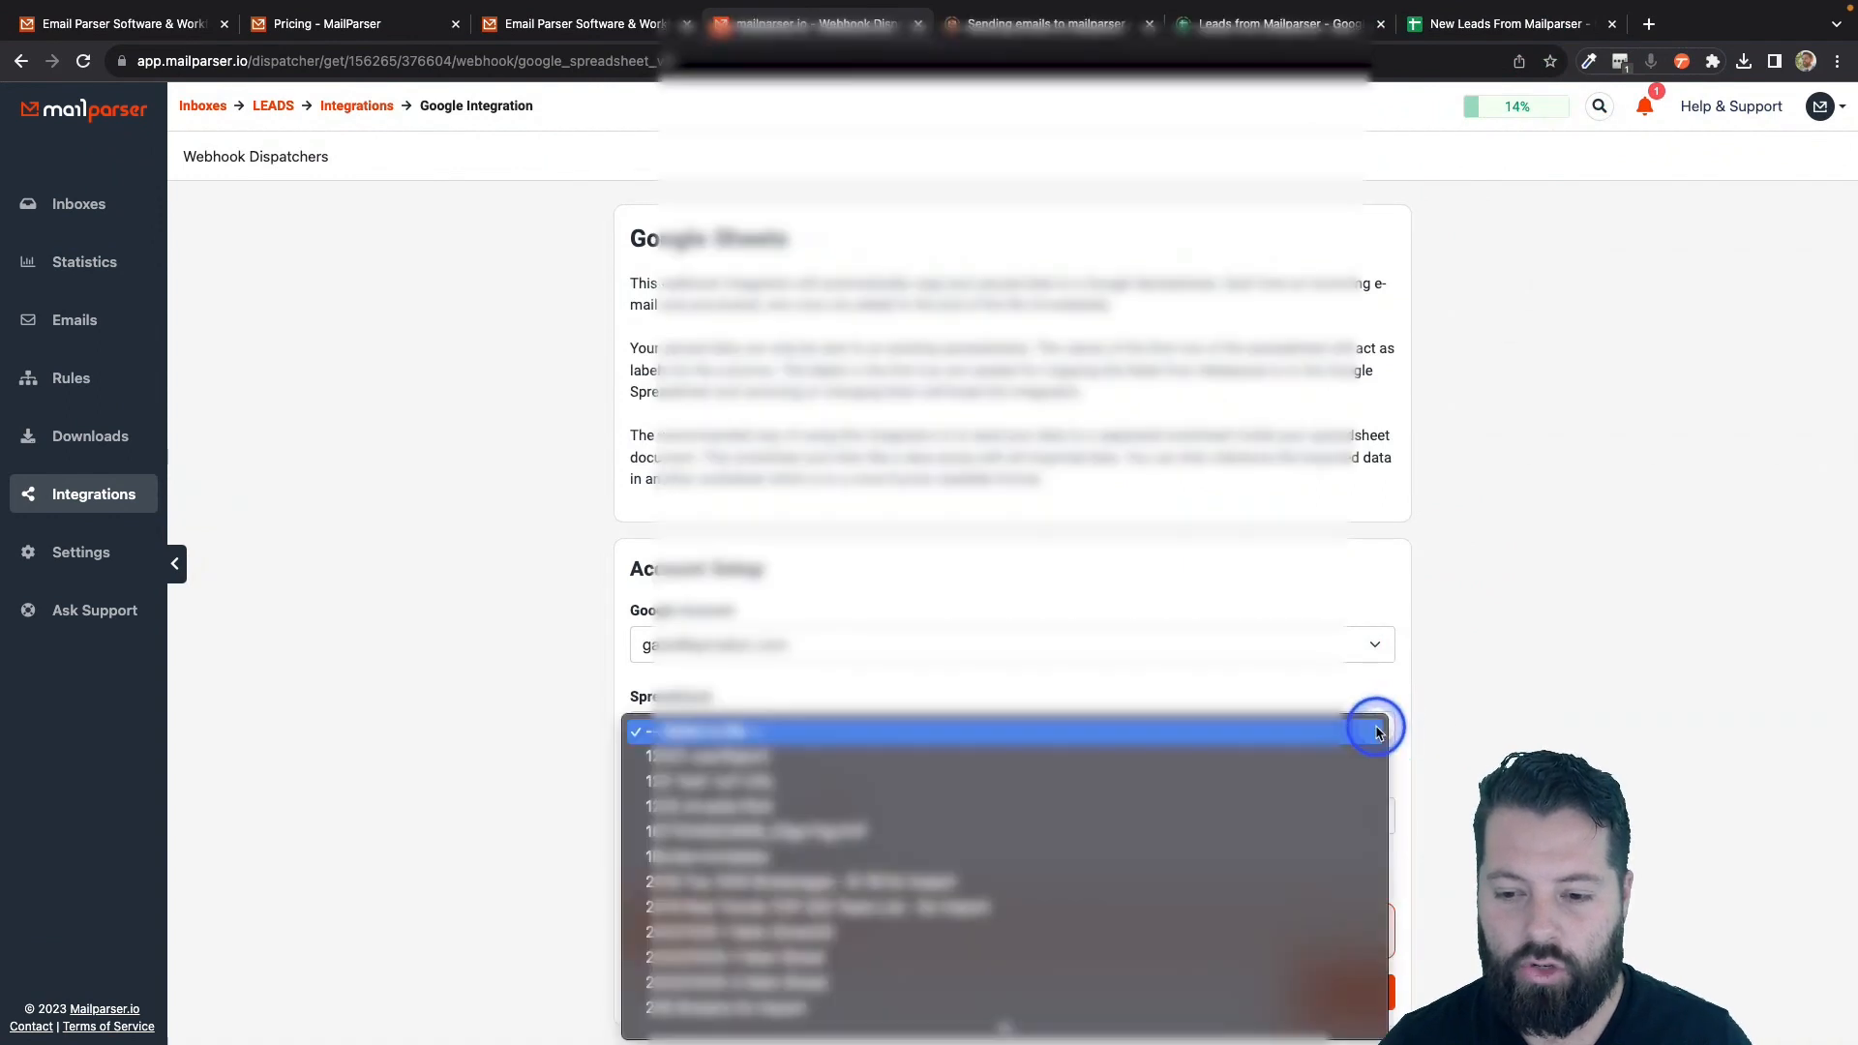
pyautogui.scroll(-5, 934, 978)
pyautogui.scroll(-20, 934, 963)
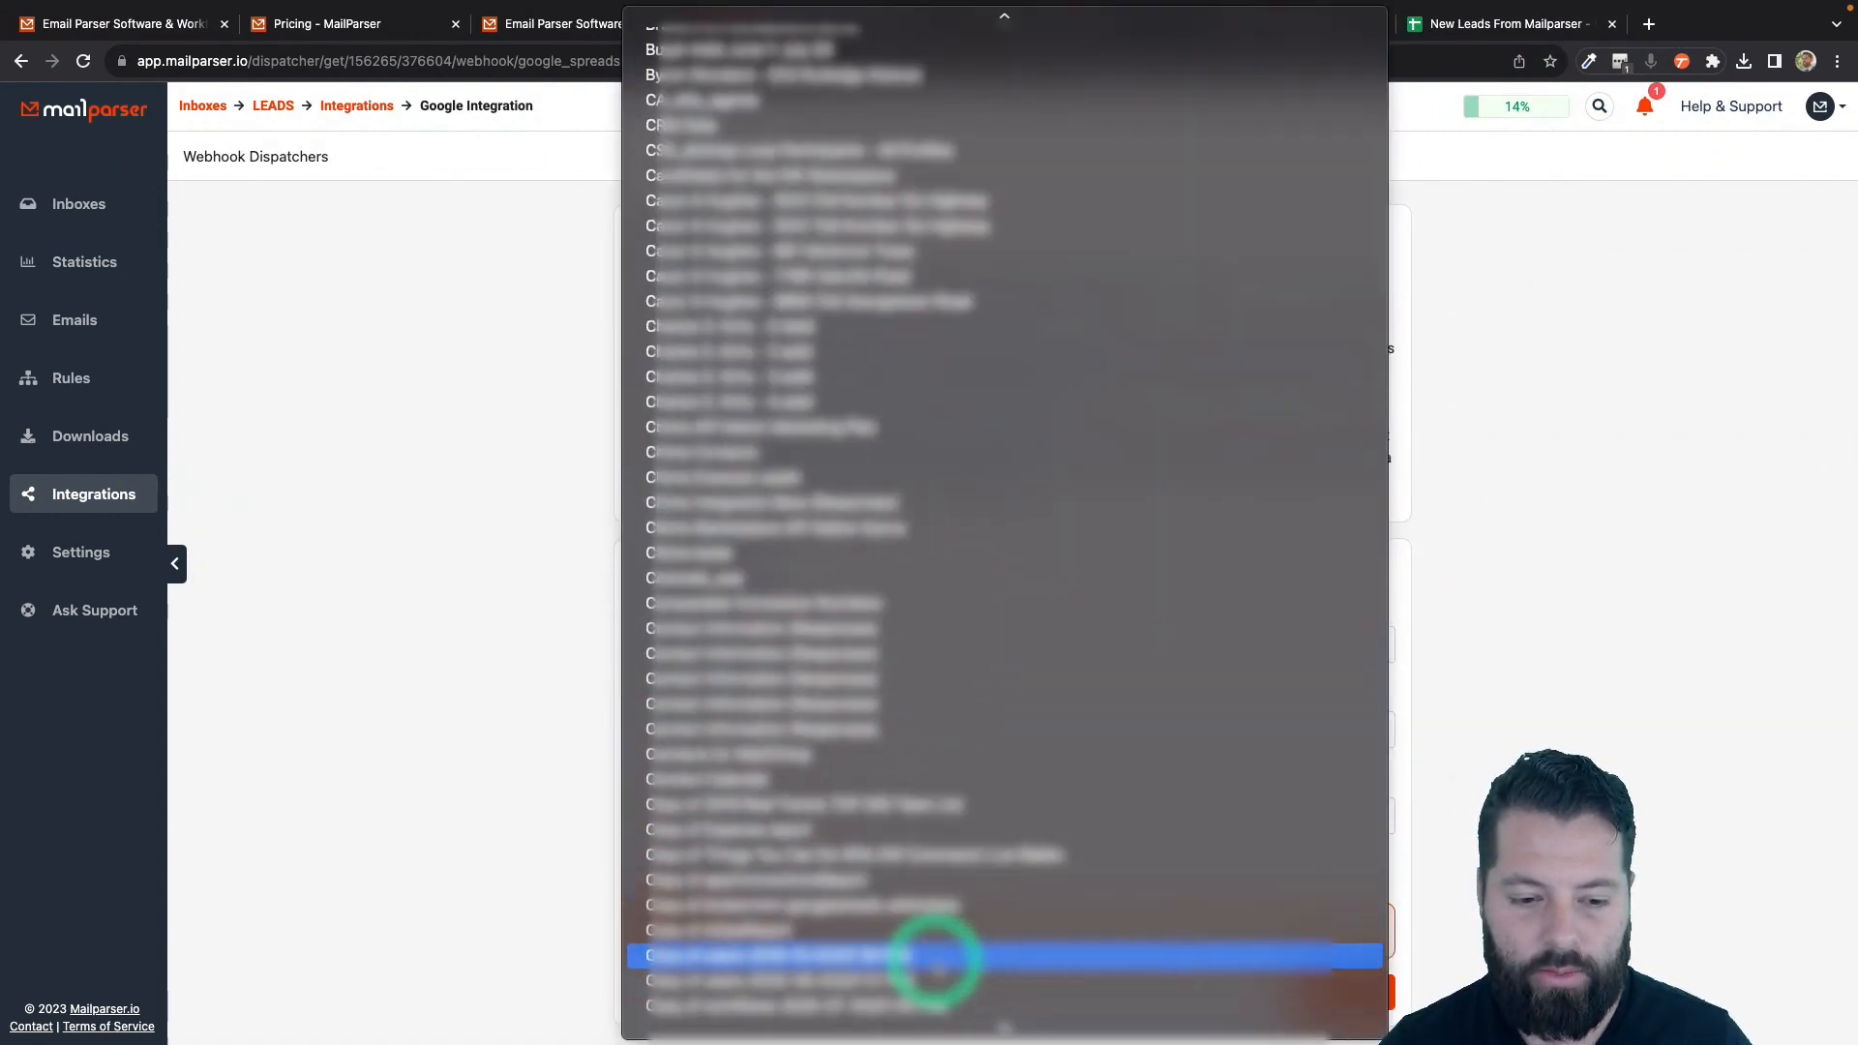
pyautogui.scroll(-20, 937, 966)
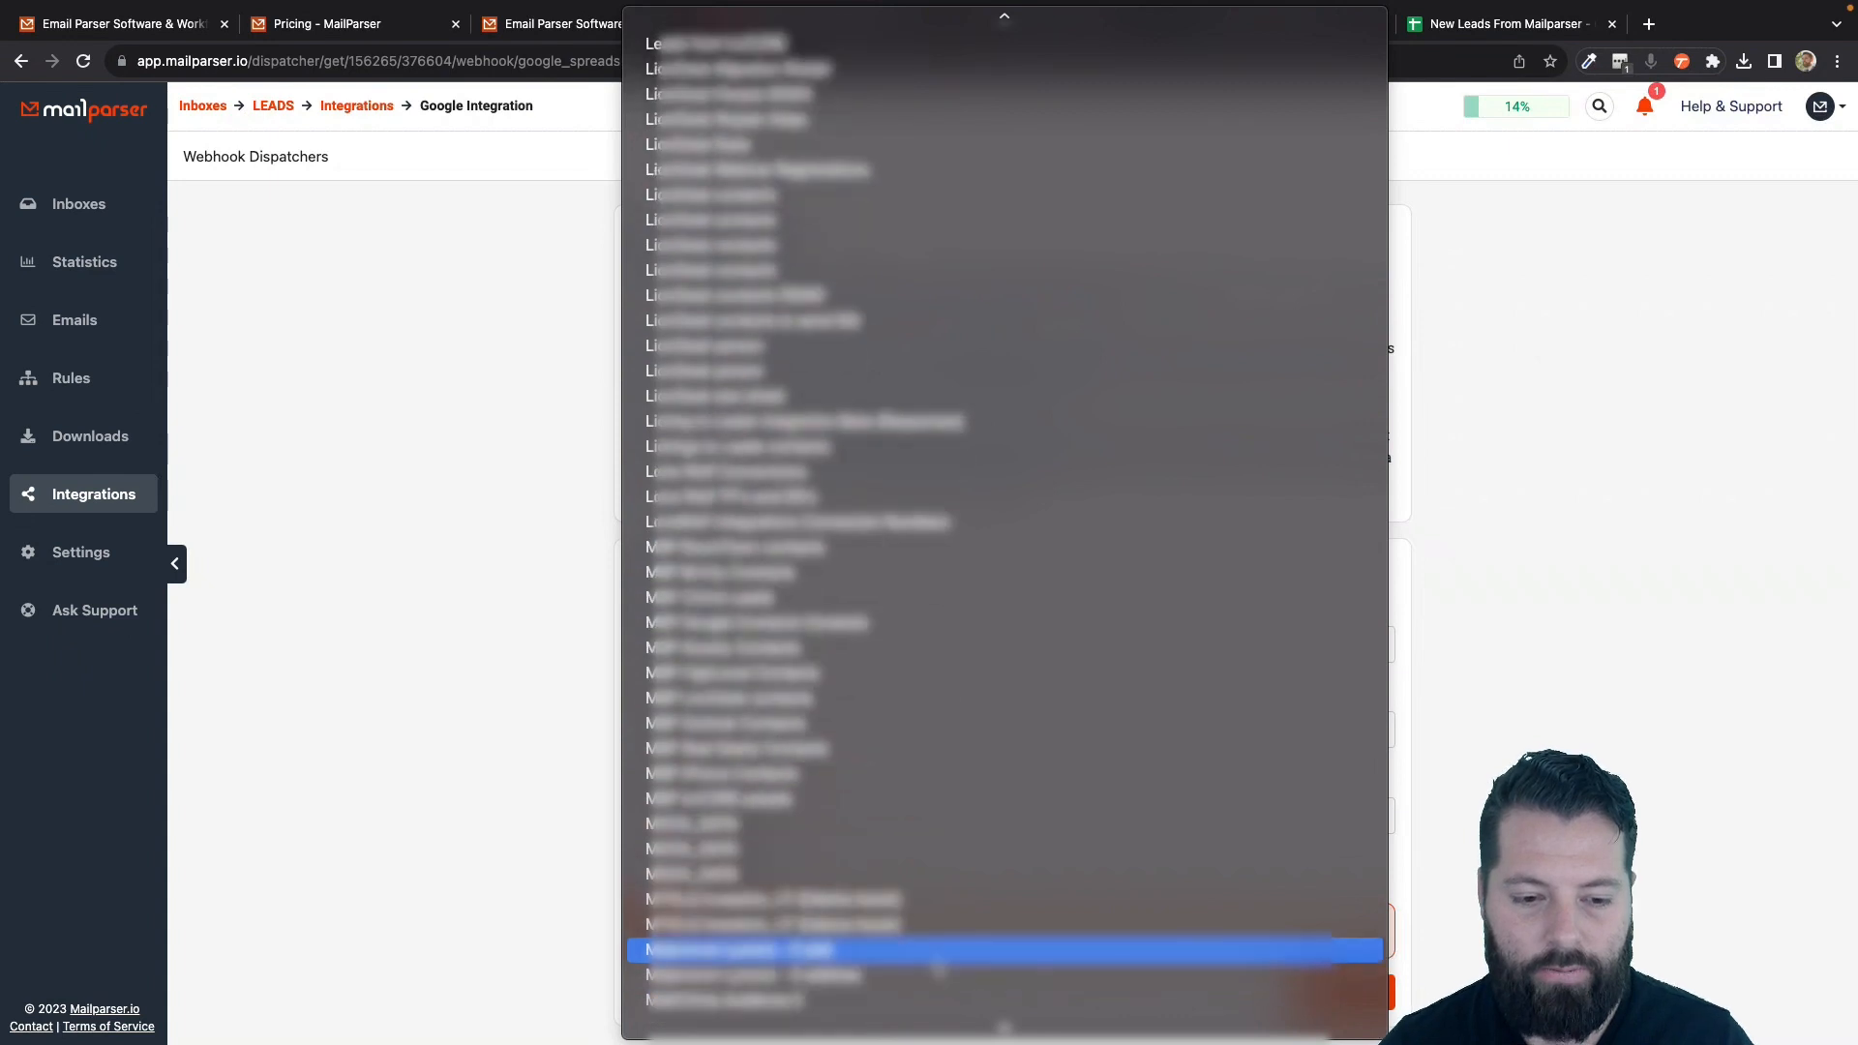
pyautogui.scroll(-5, 937, 966)
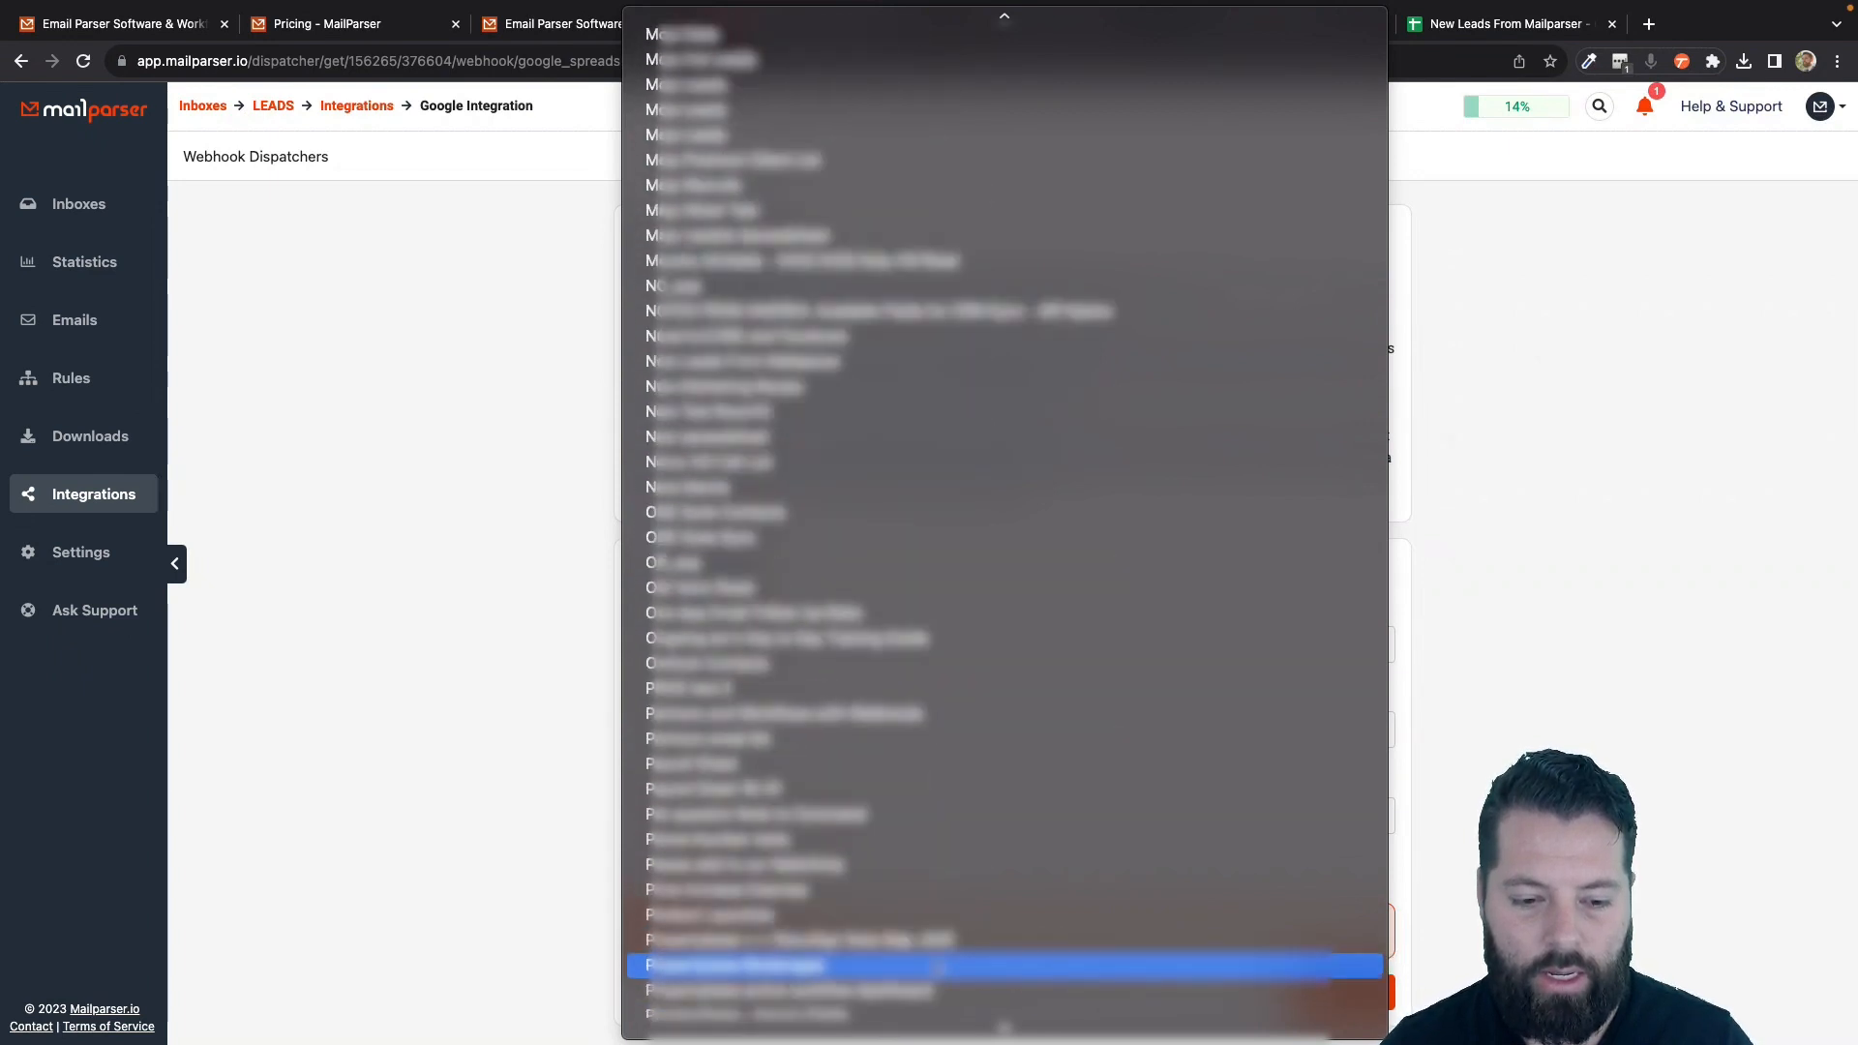
pyautogui.moveTo(779, 377); pyautogui.dragTo(726, 370)
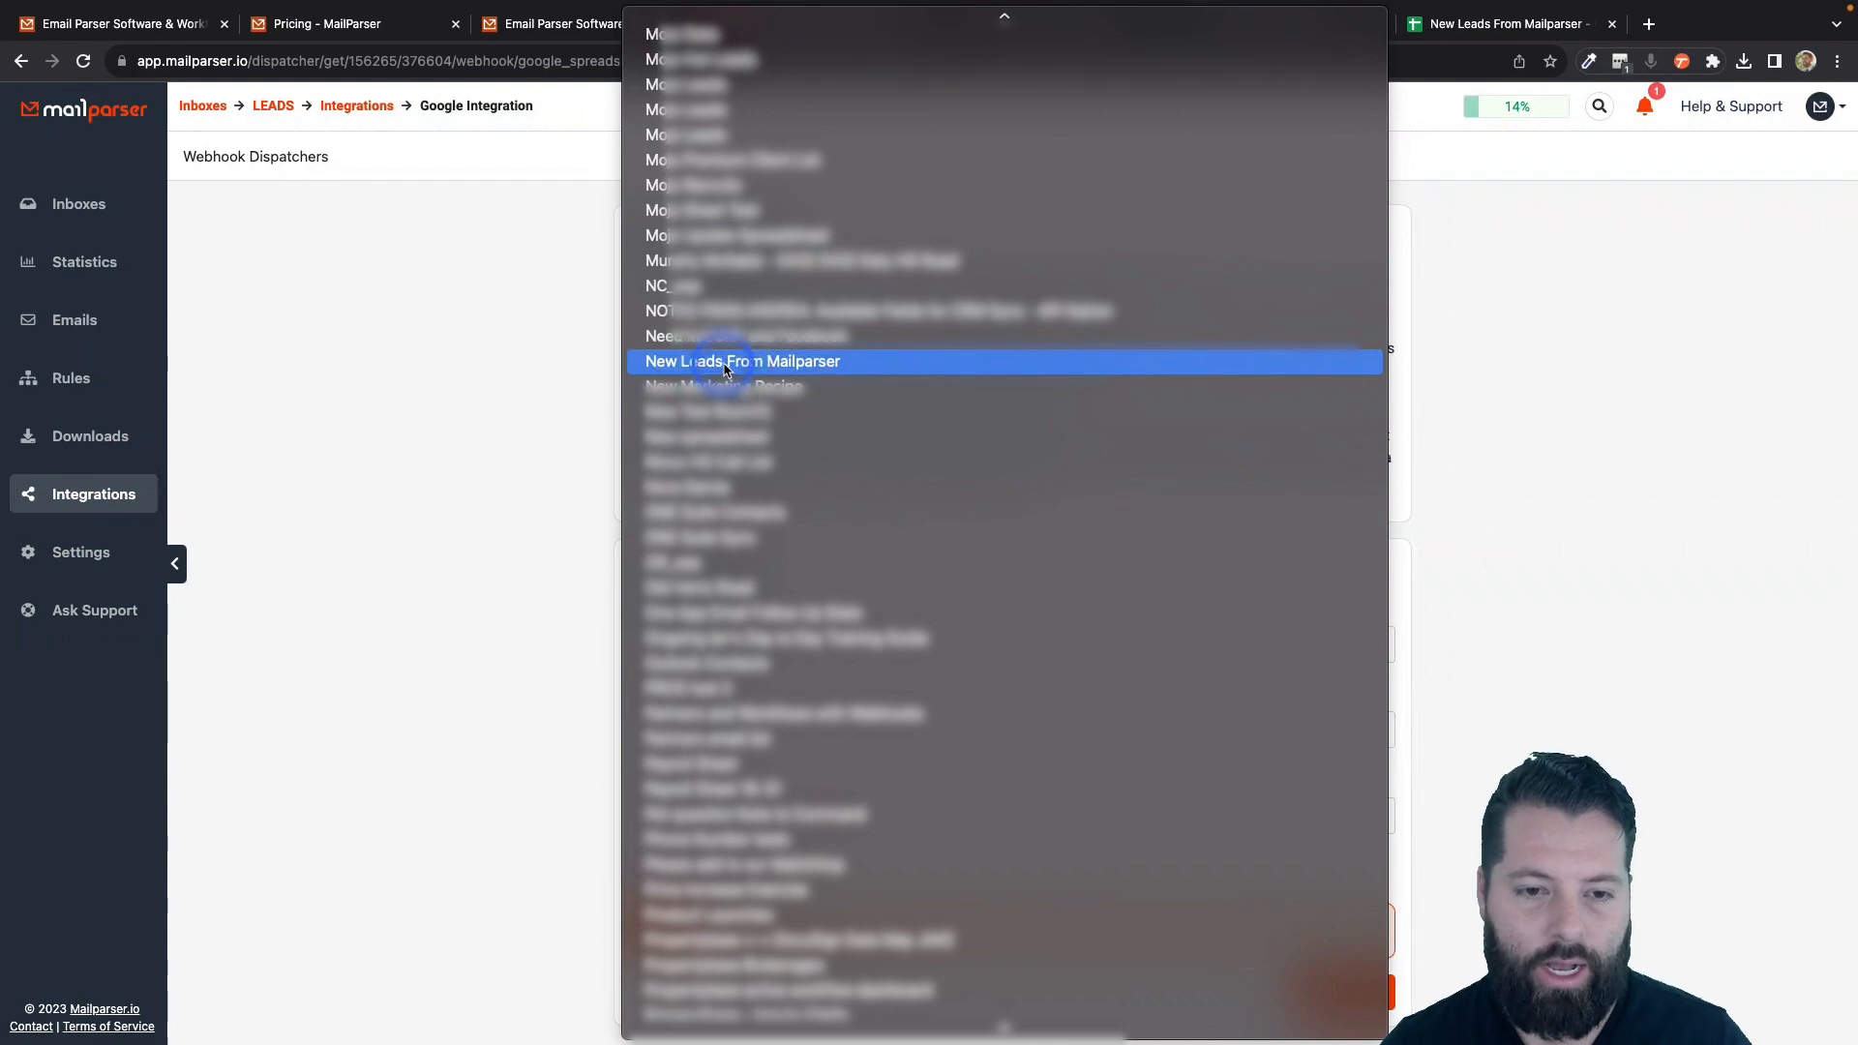
# - Target New Leads From Mailparser, map Fname to fname and leave Lname unmapped
pyautogui.click(726, 370)
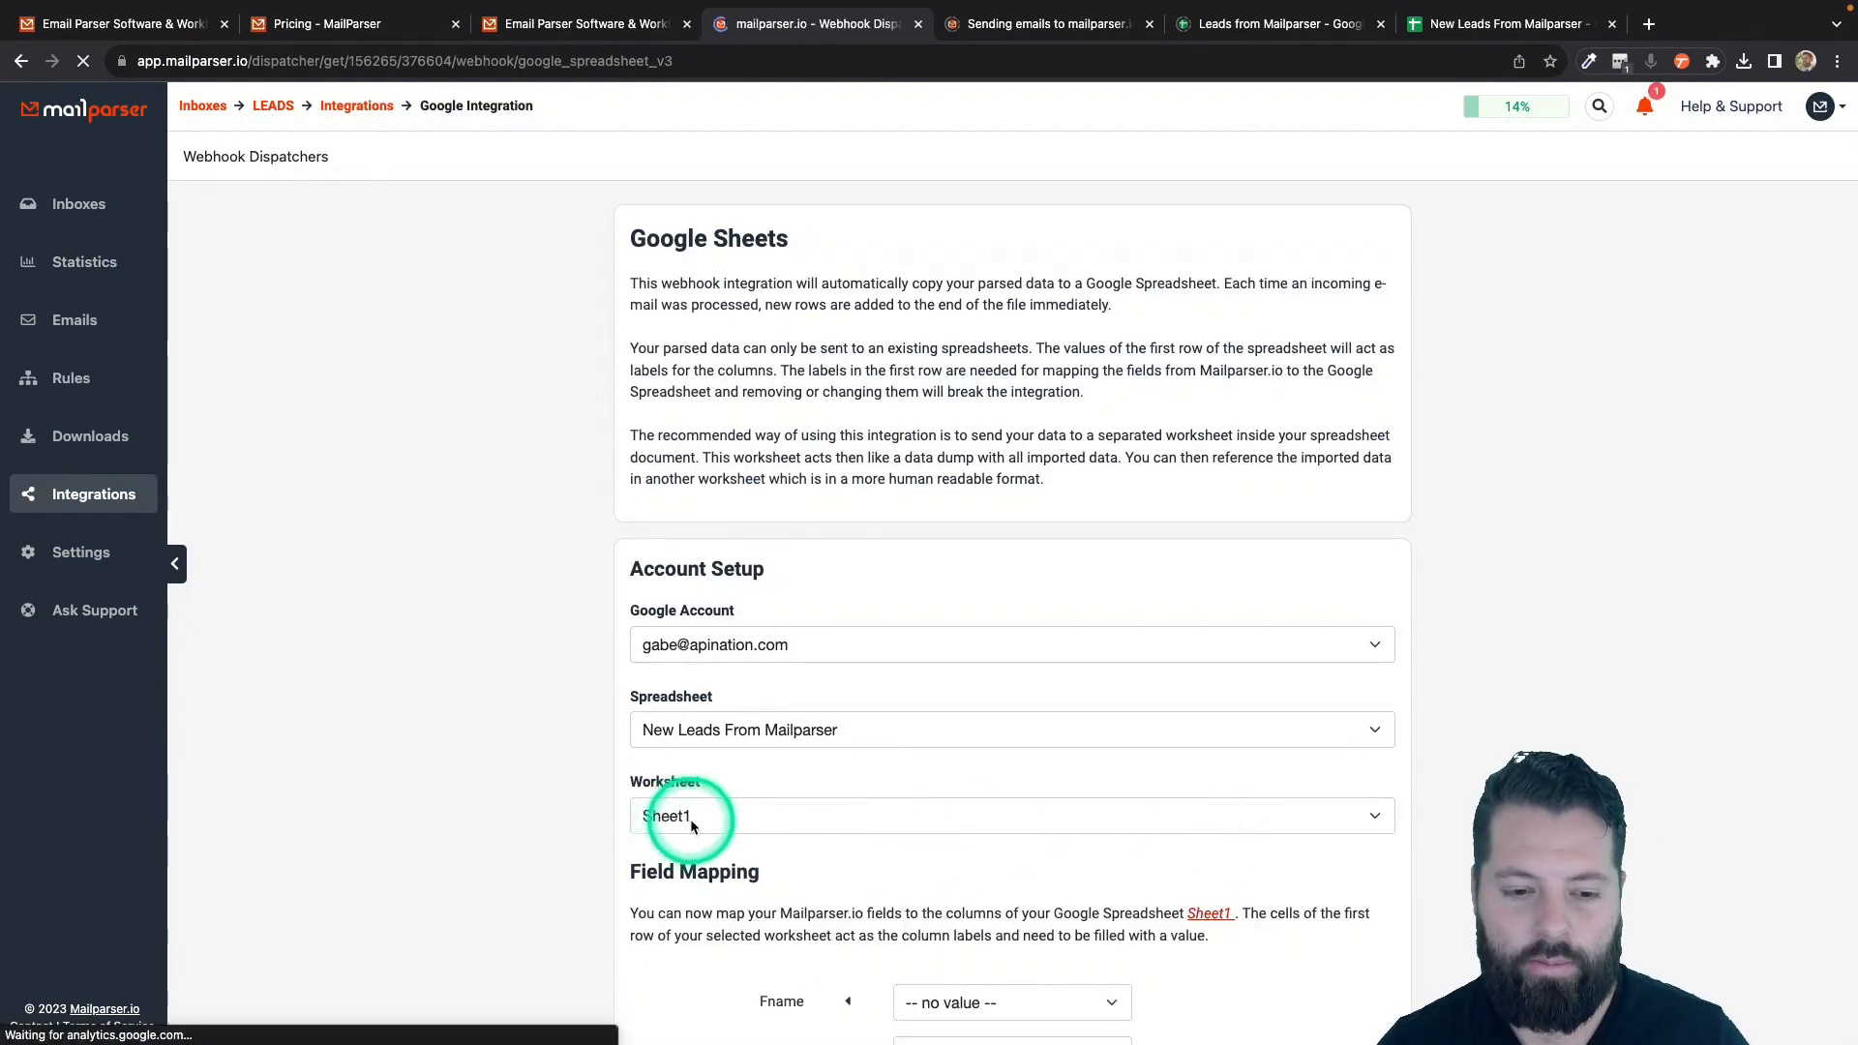
pyautogui.scroll(-5, 622, 831)
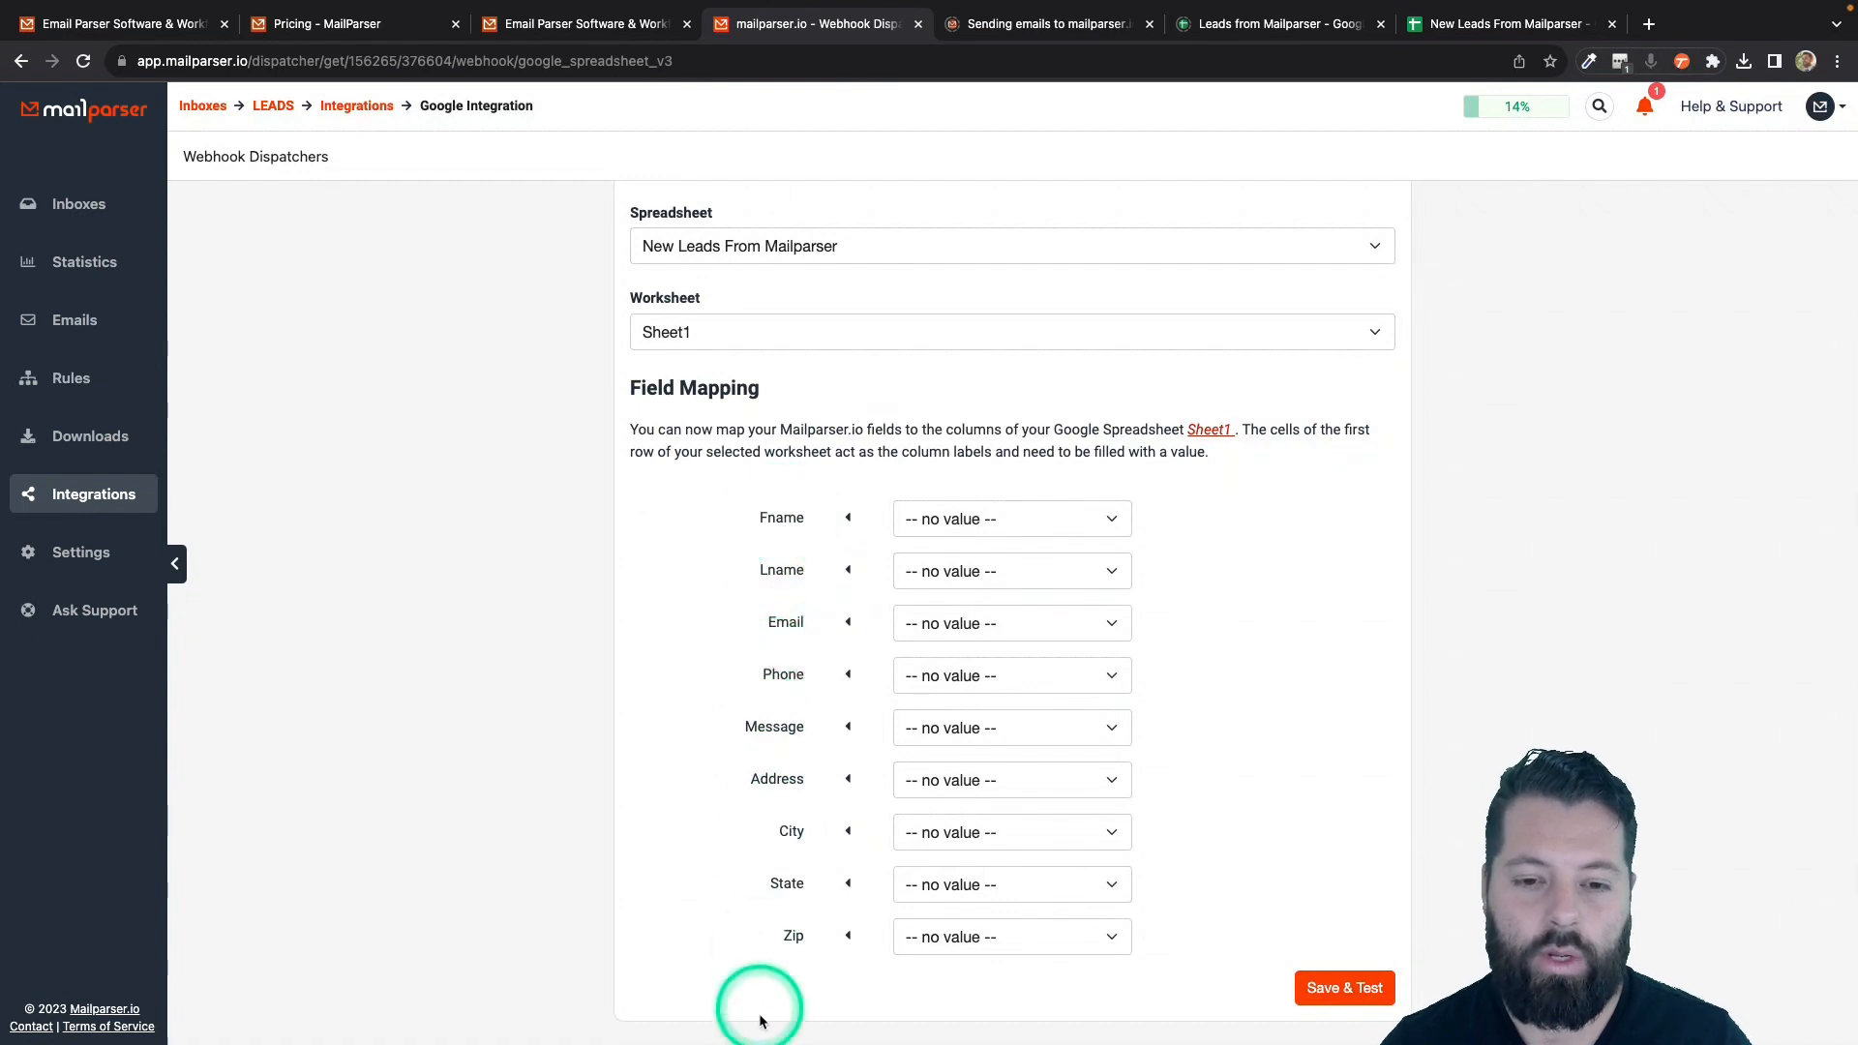
pyautogui.click(952, 523)
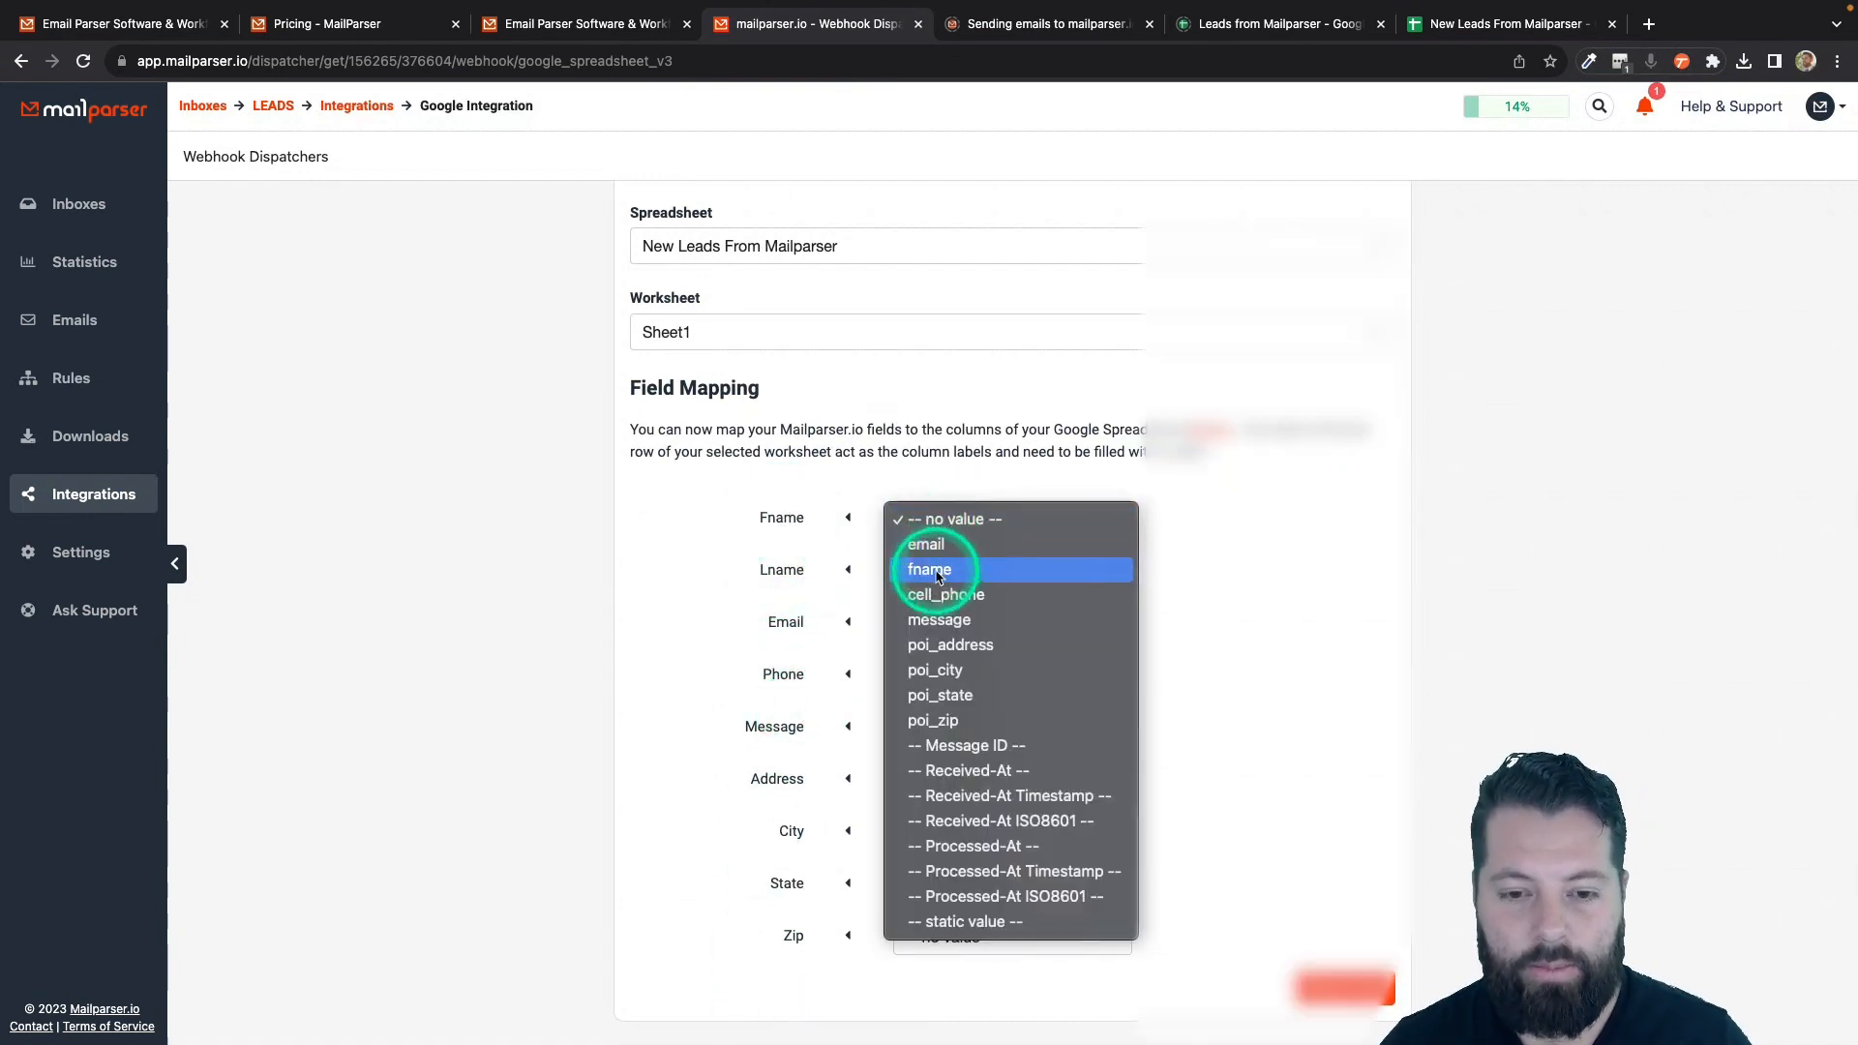
pyautogui.click(935, 567)
pyautogui.click(942, 573)
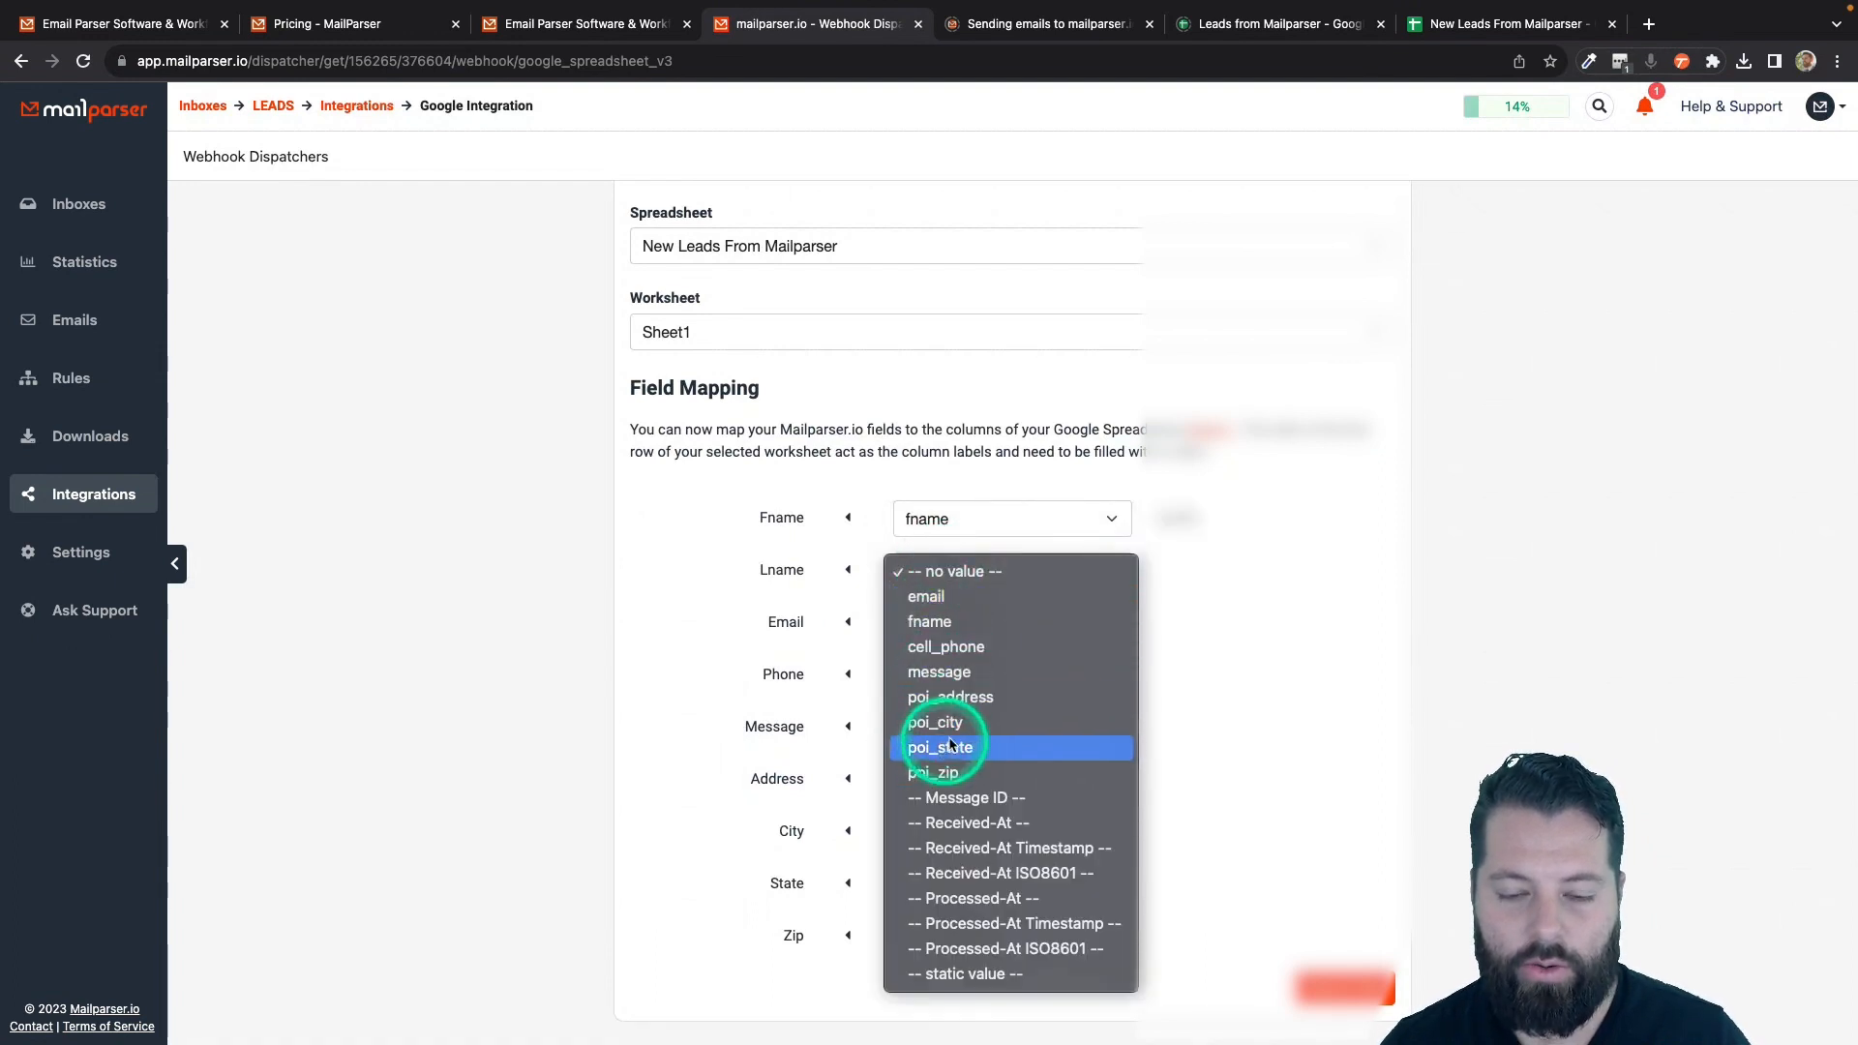
pyautogui.click(1207, 606)
pyautogui.click(1070, 570)
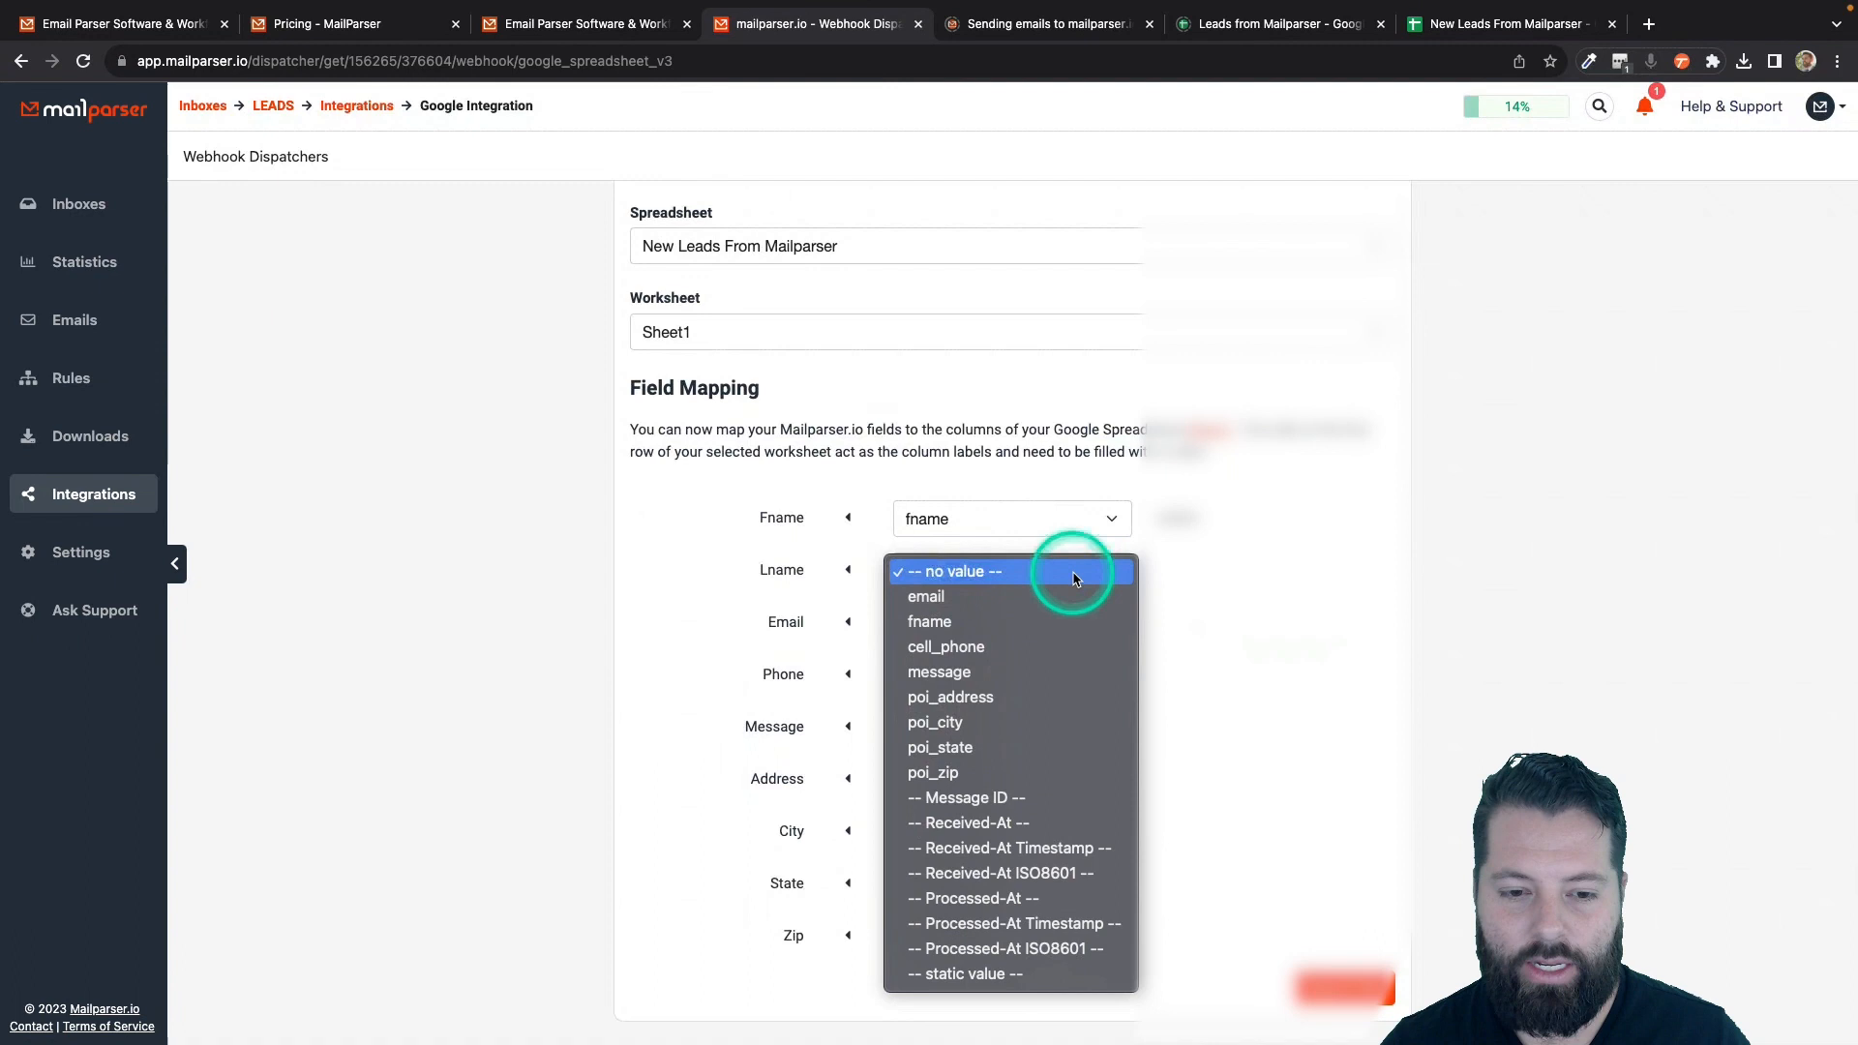
pyautogui.click(1272, 581)
# - Map Email to email, Phone to cell_phone and Message to message
pyautogui.click(1058, 621)
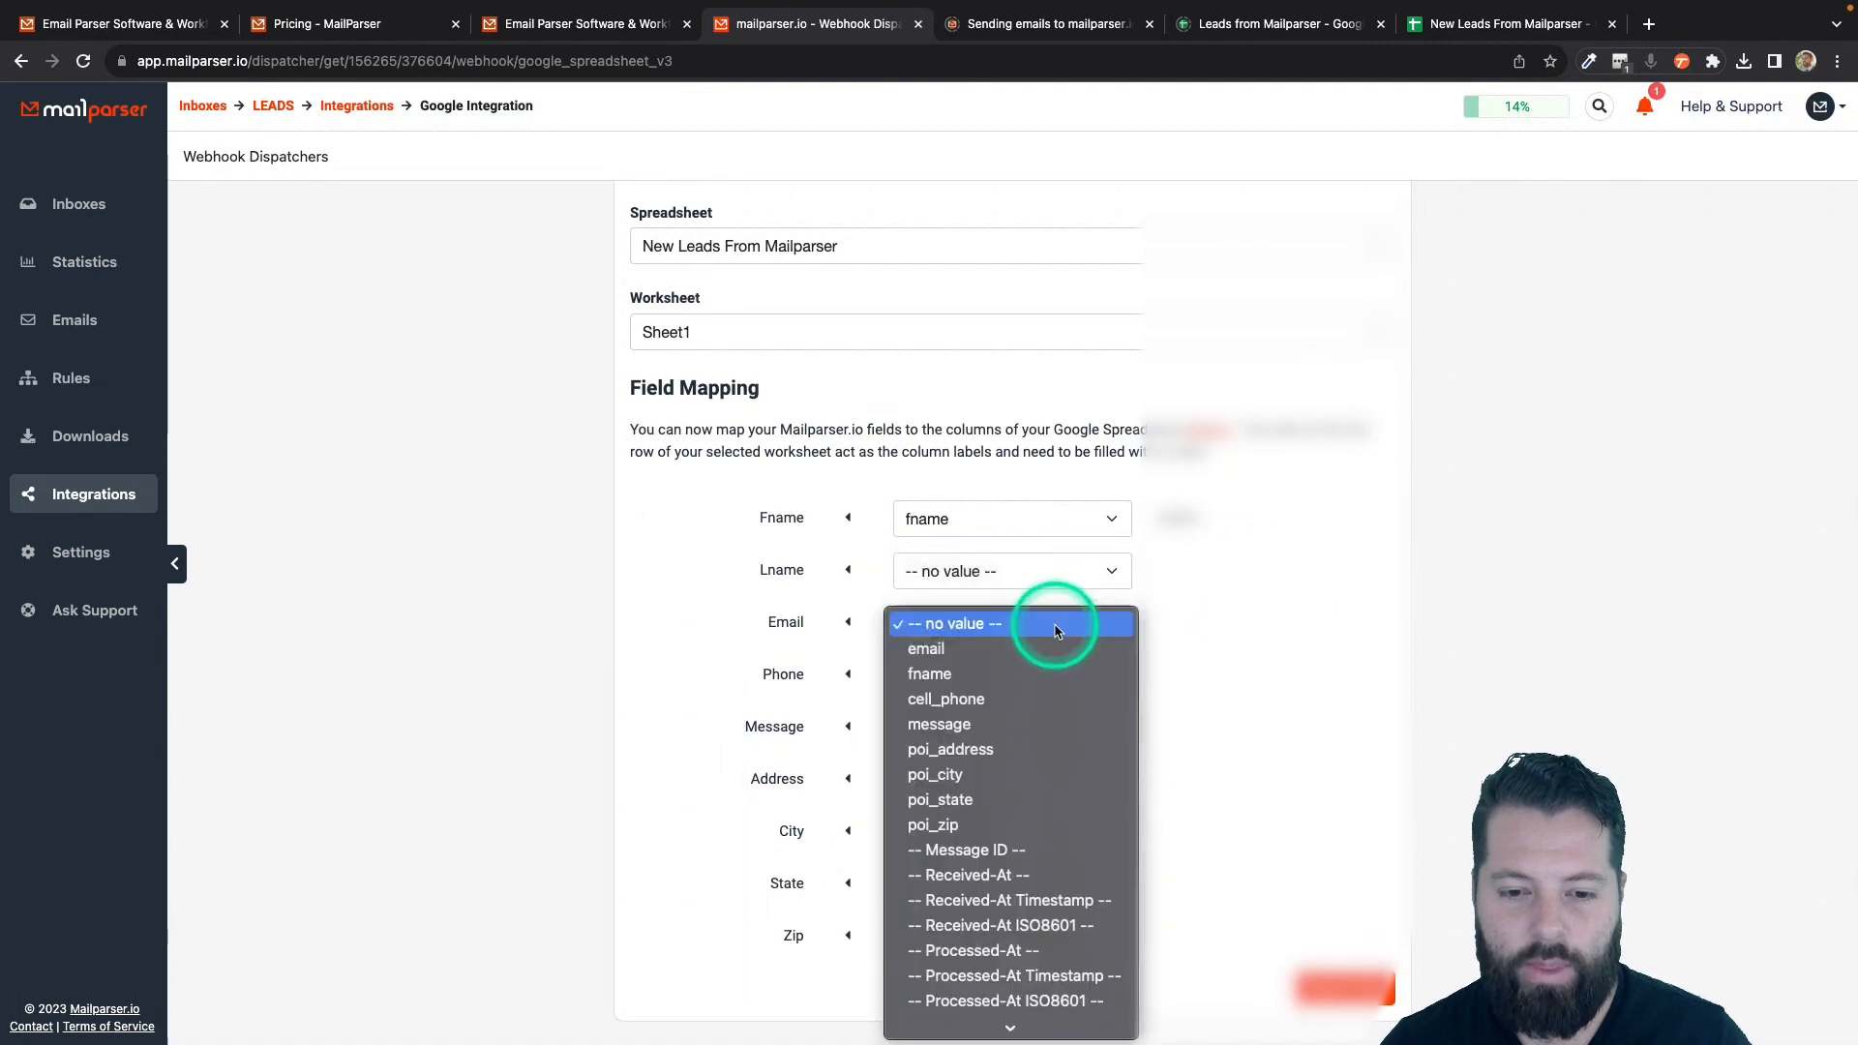
pyautogui.click(1009, 656)
pyautogui.click(1007, 673)
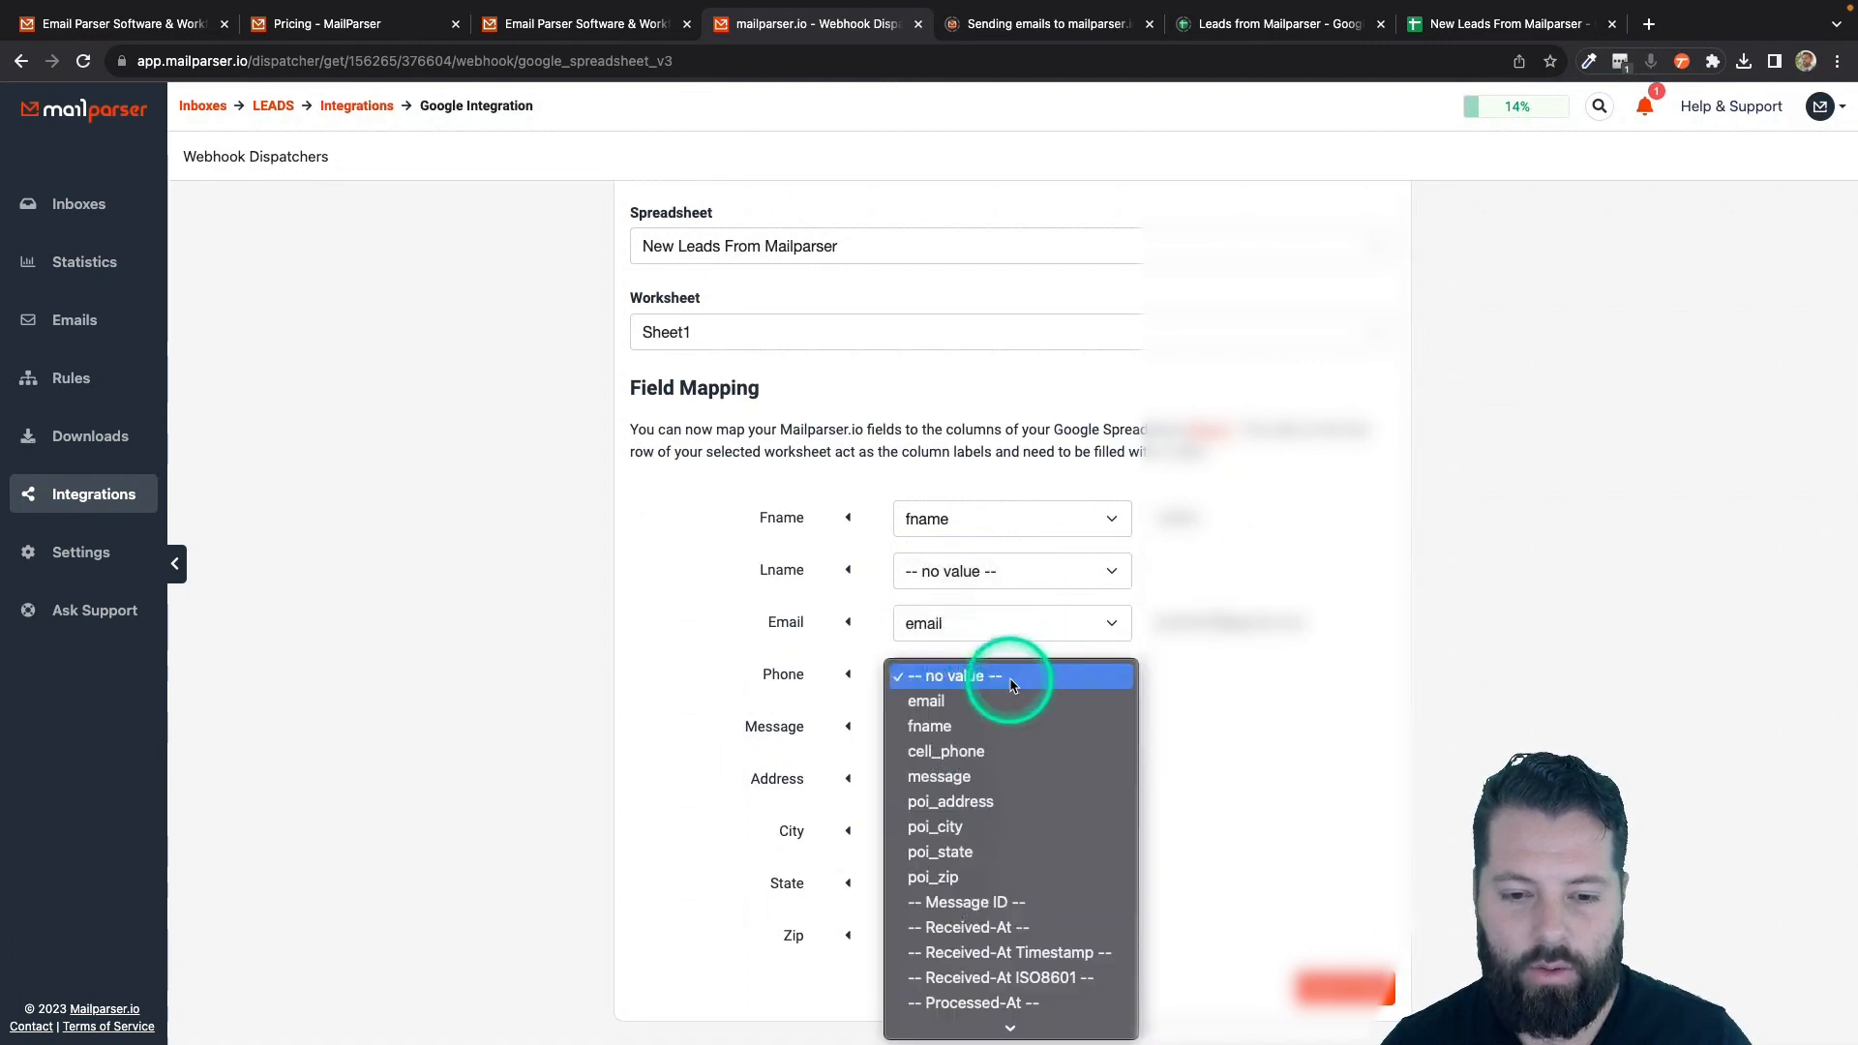
pyautogui.click(978, 753)
pyautogui.click(987, 726)
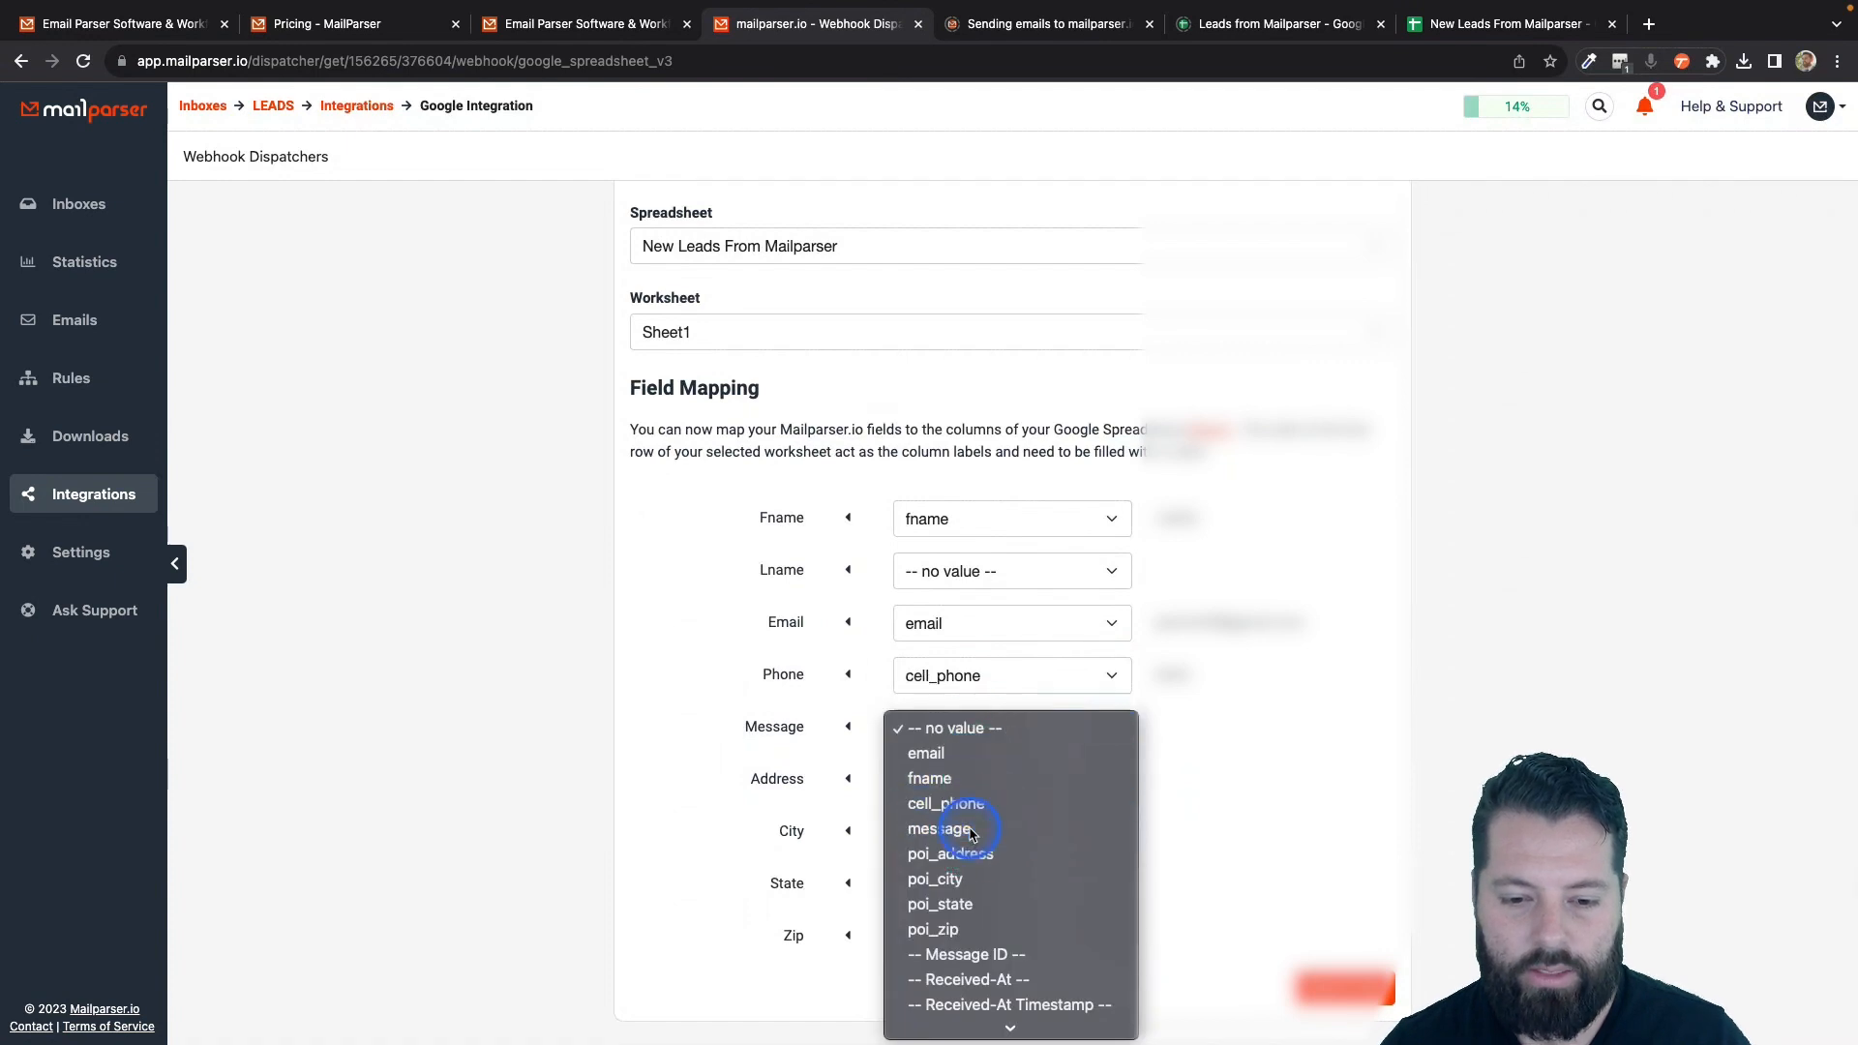
pyautogui.click(973, 832)
# - Map Address, City, State and Zip to poi_address, poi_city, poi_state and poi_zip
pyautogui.scroll(-5, 1097, 850)
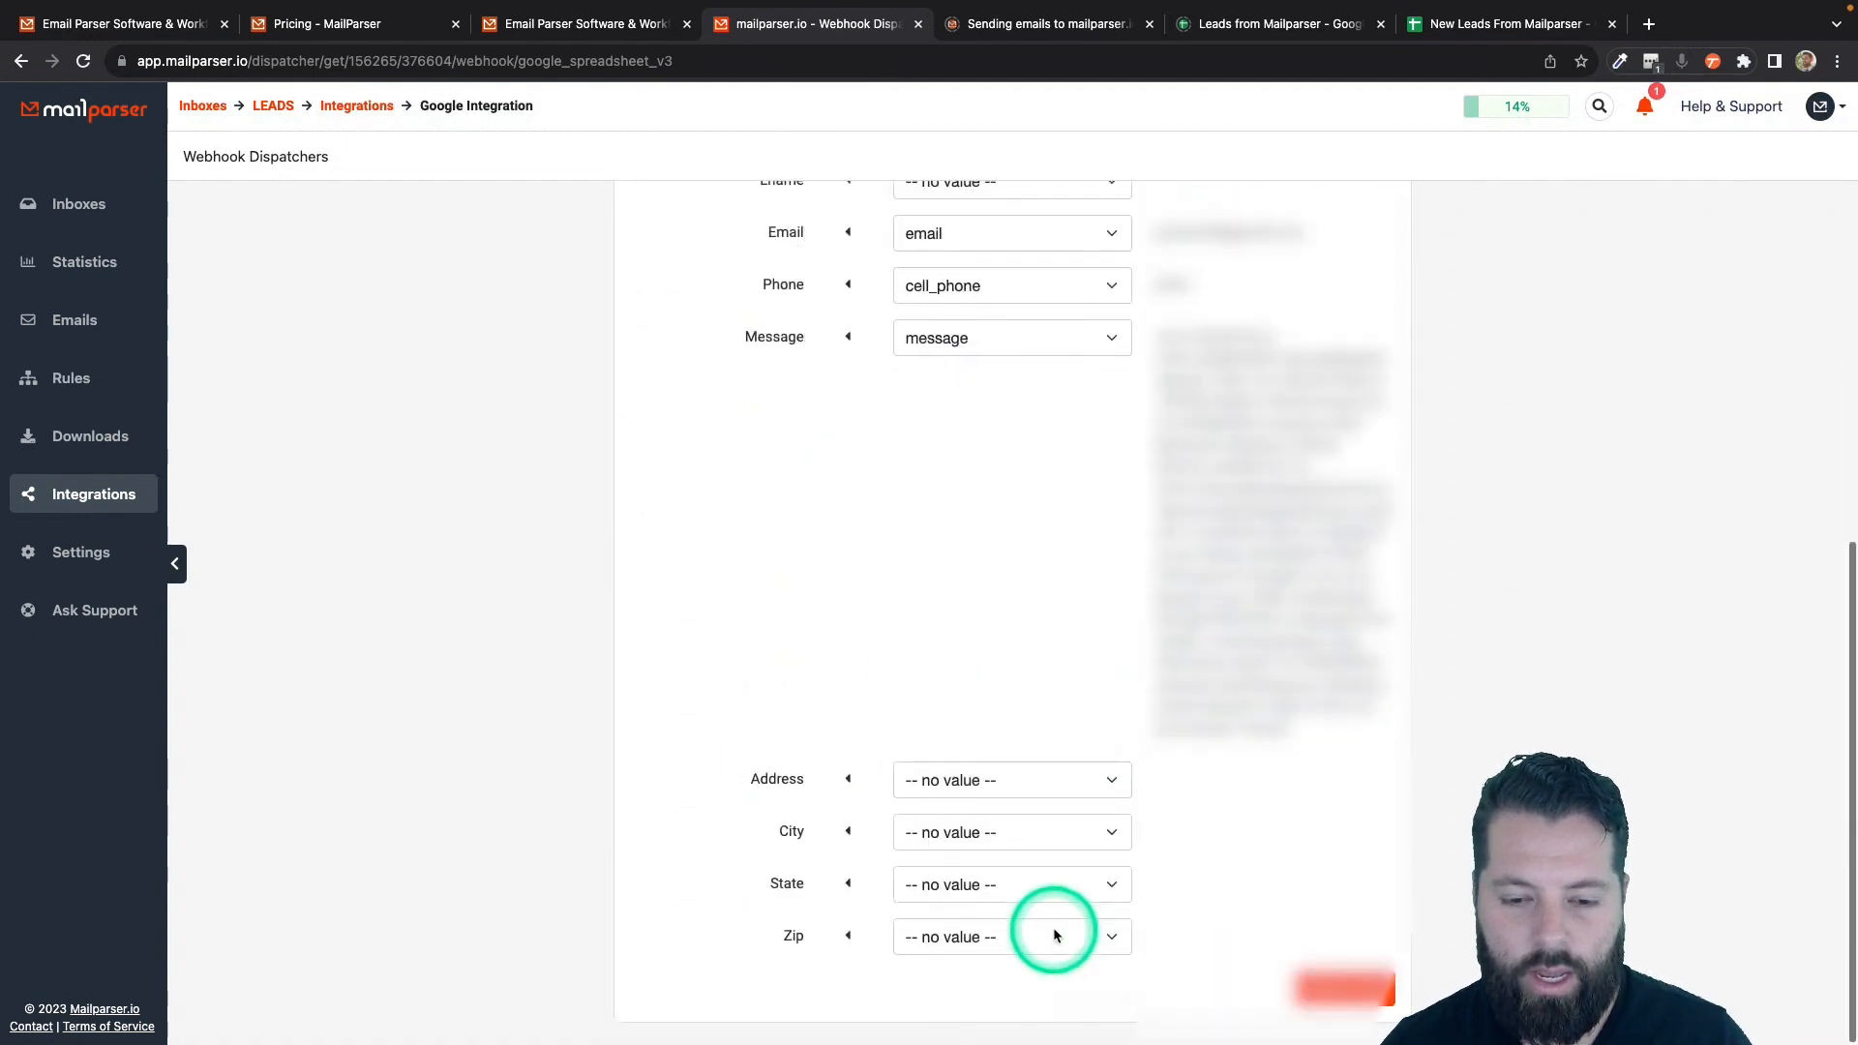
pyautogui.click(1093, 781)
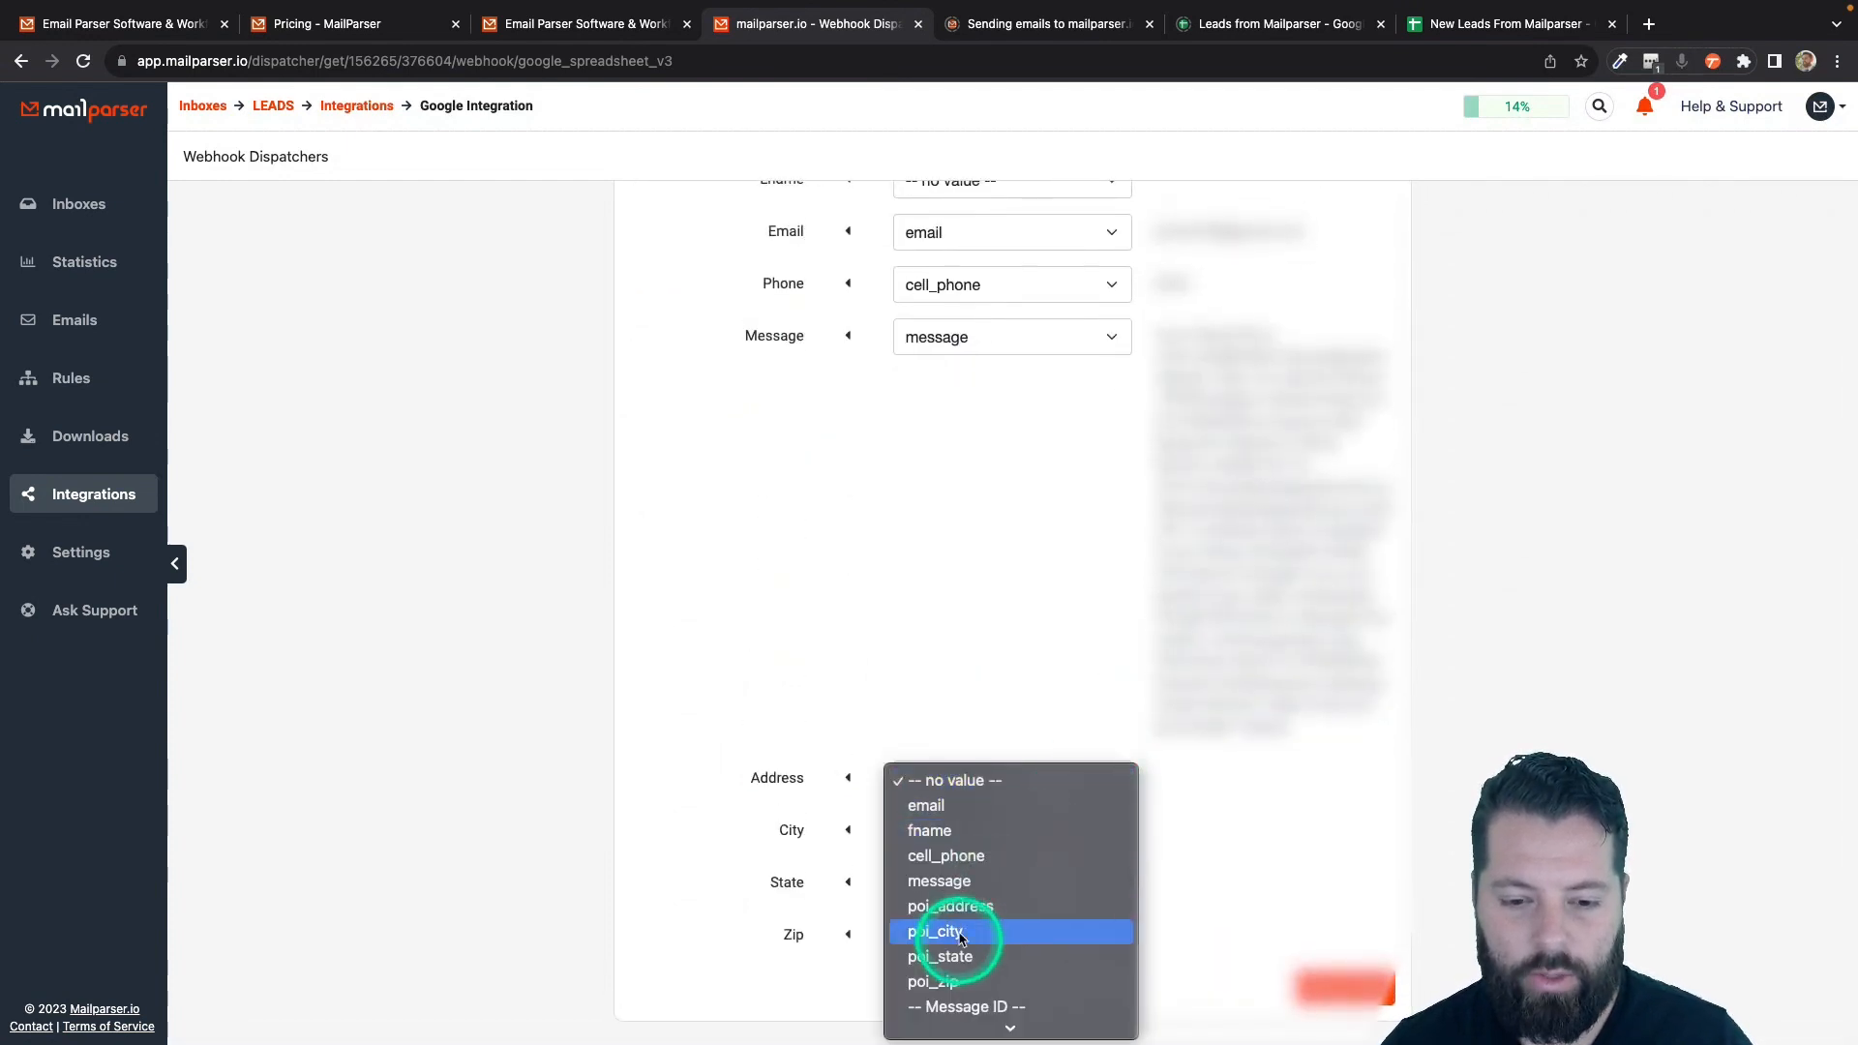
pyautogui.click(977, 906)
pyautogui.click(1001, 836)
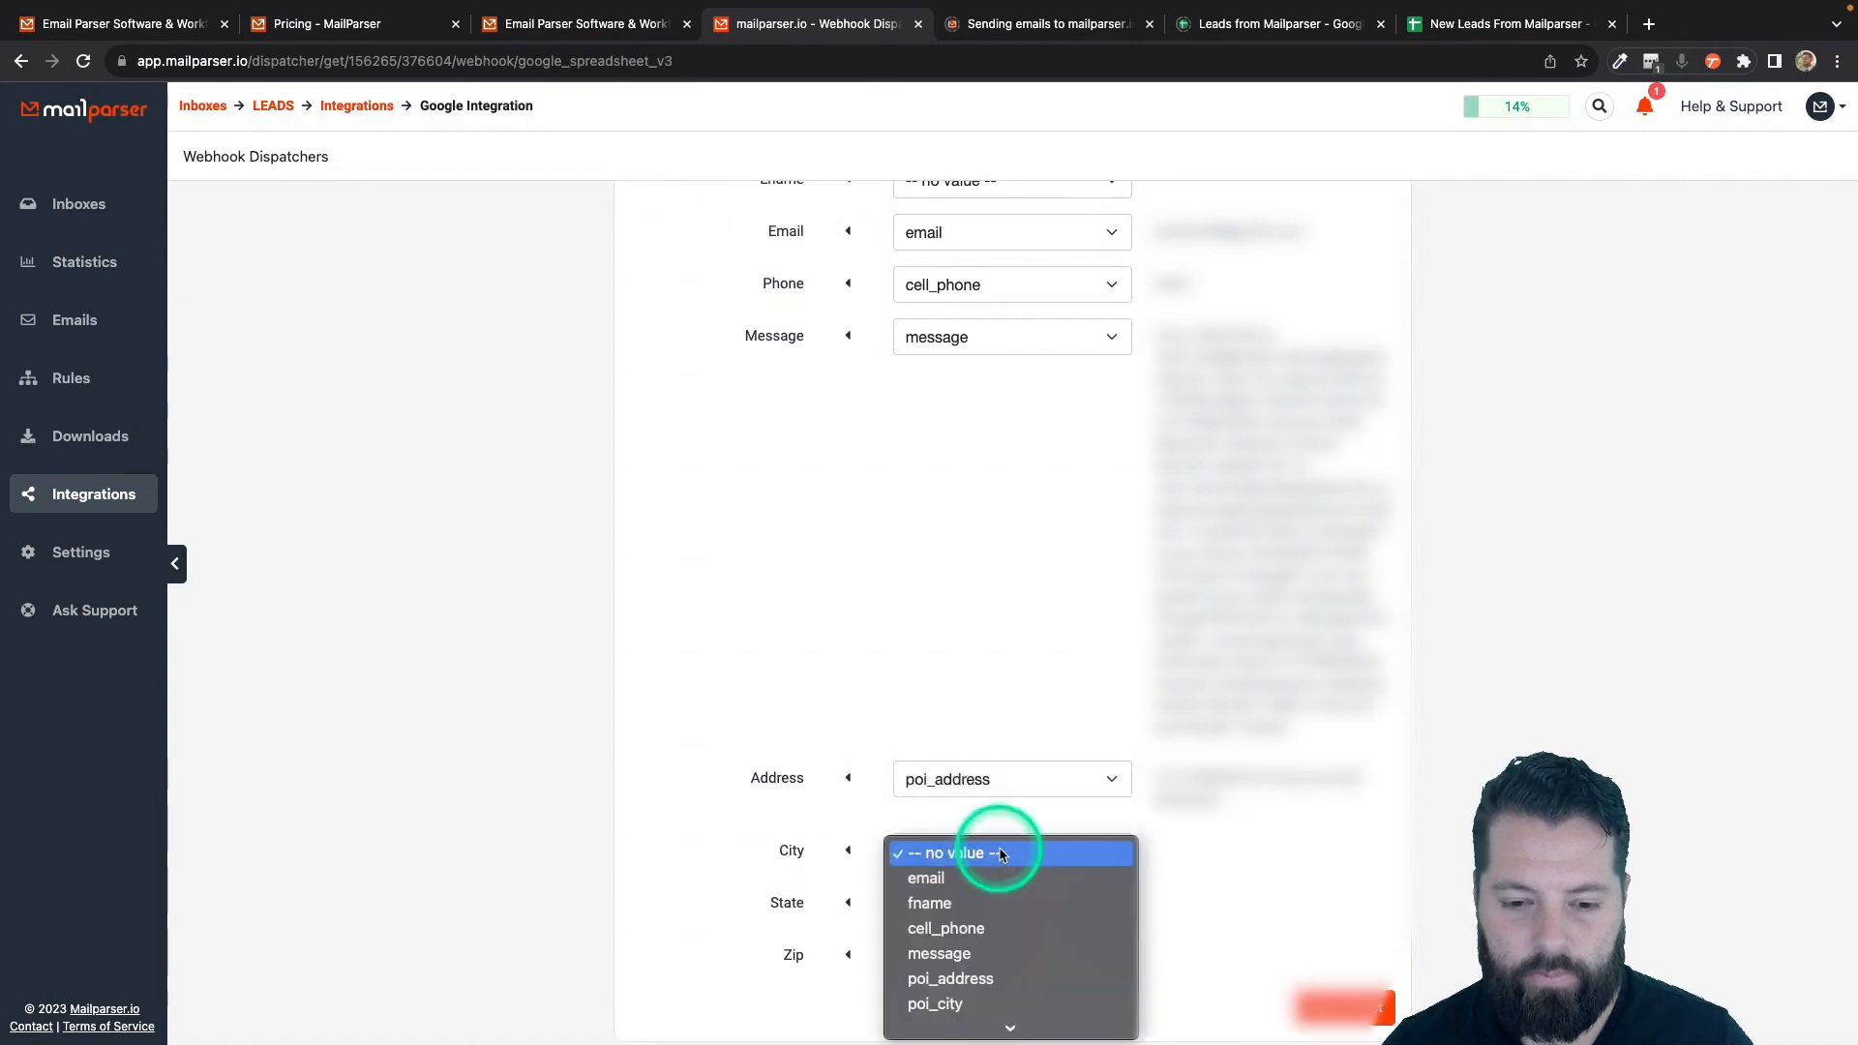
pyautogui.click(948, 1004)
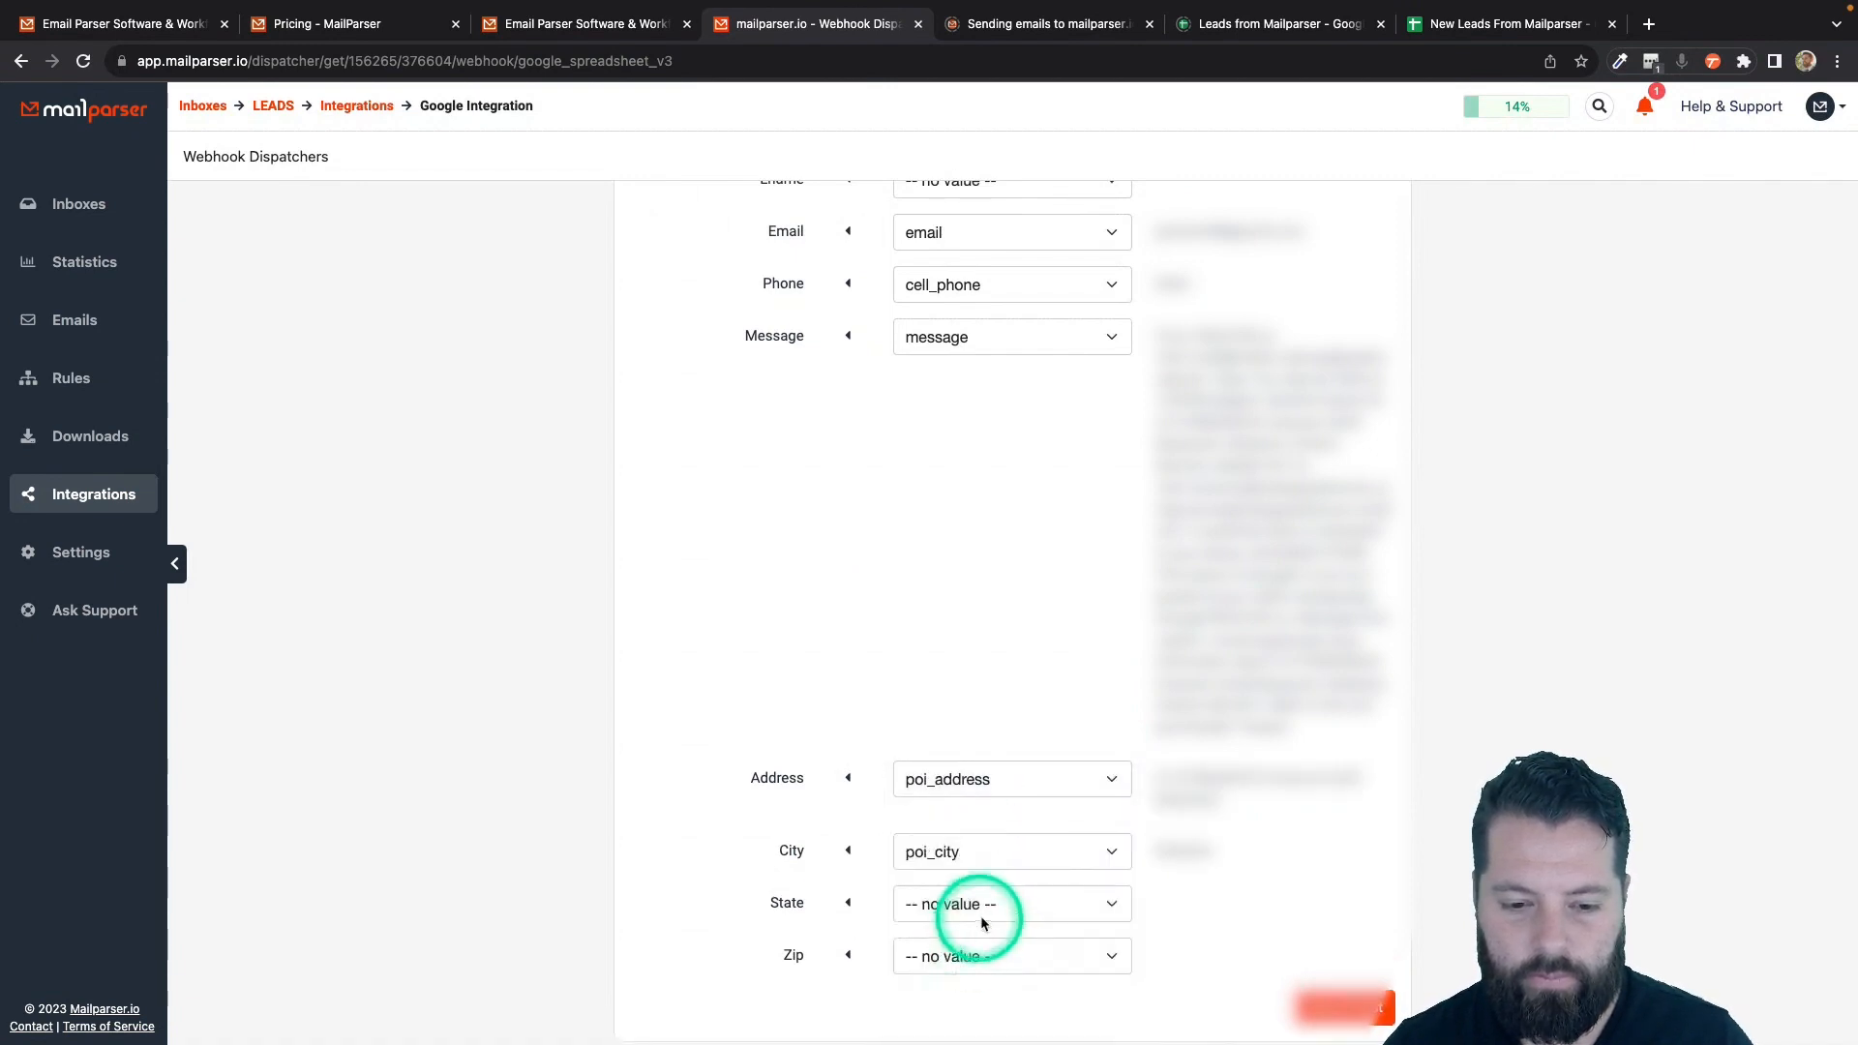
pyautogui.click(992, 905)
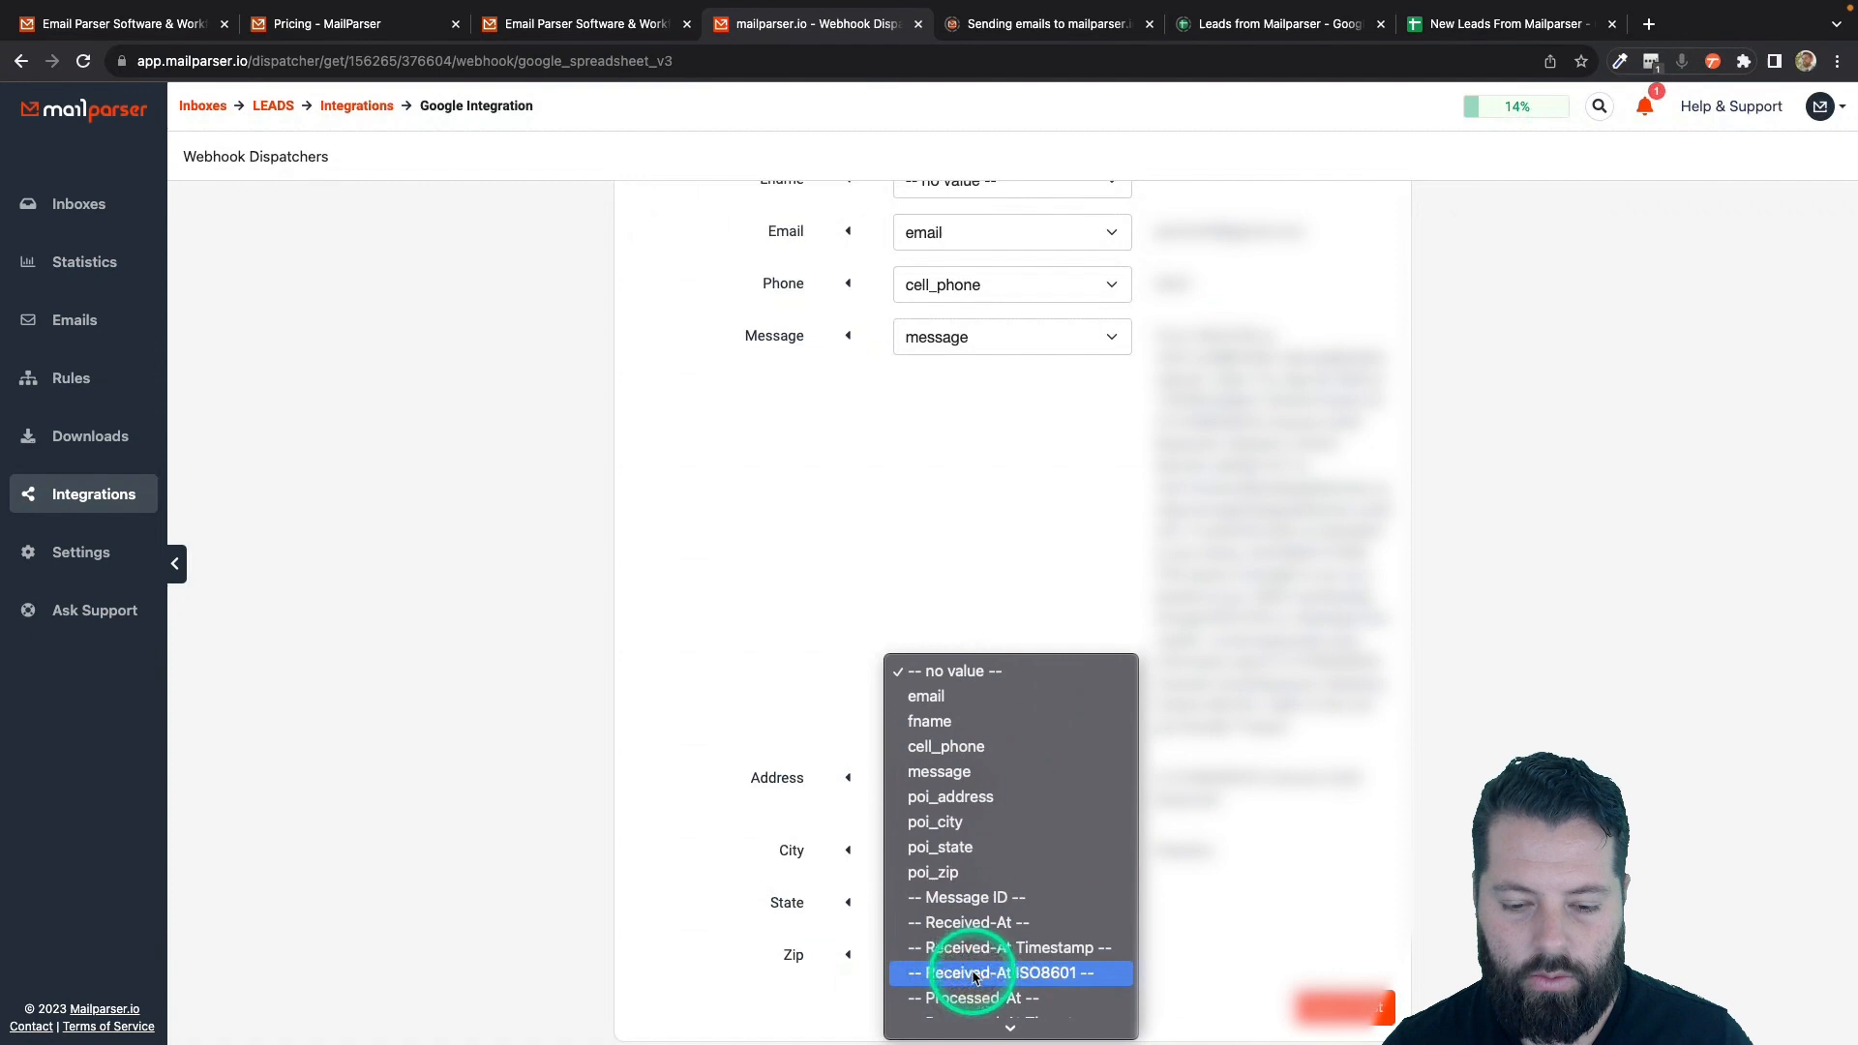
pyautogui.click(978, 849)
pyautogui.click(987, 956)
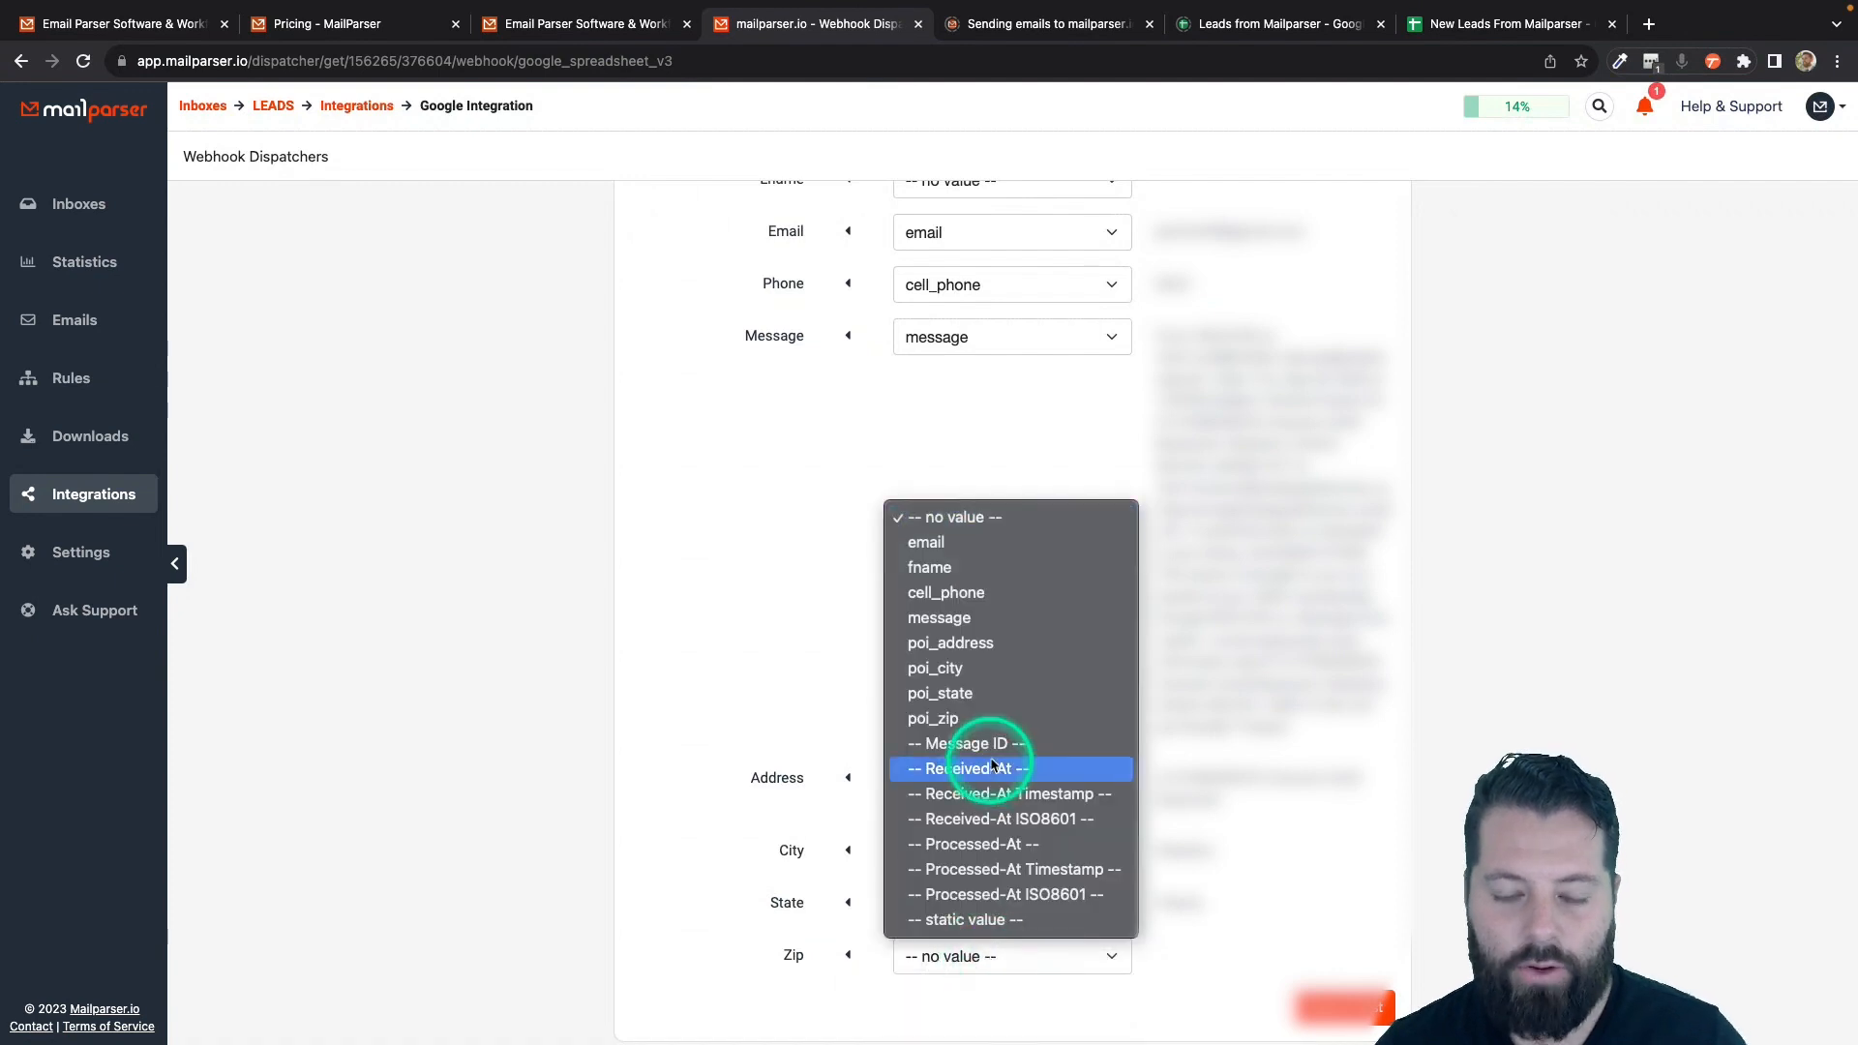
pyautogui.click(980, 721)
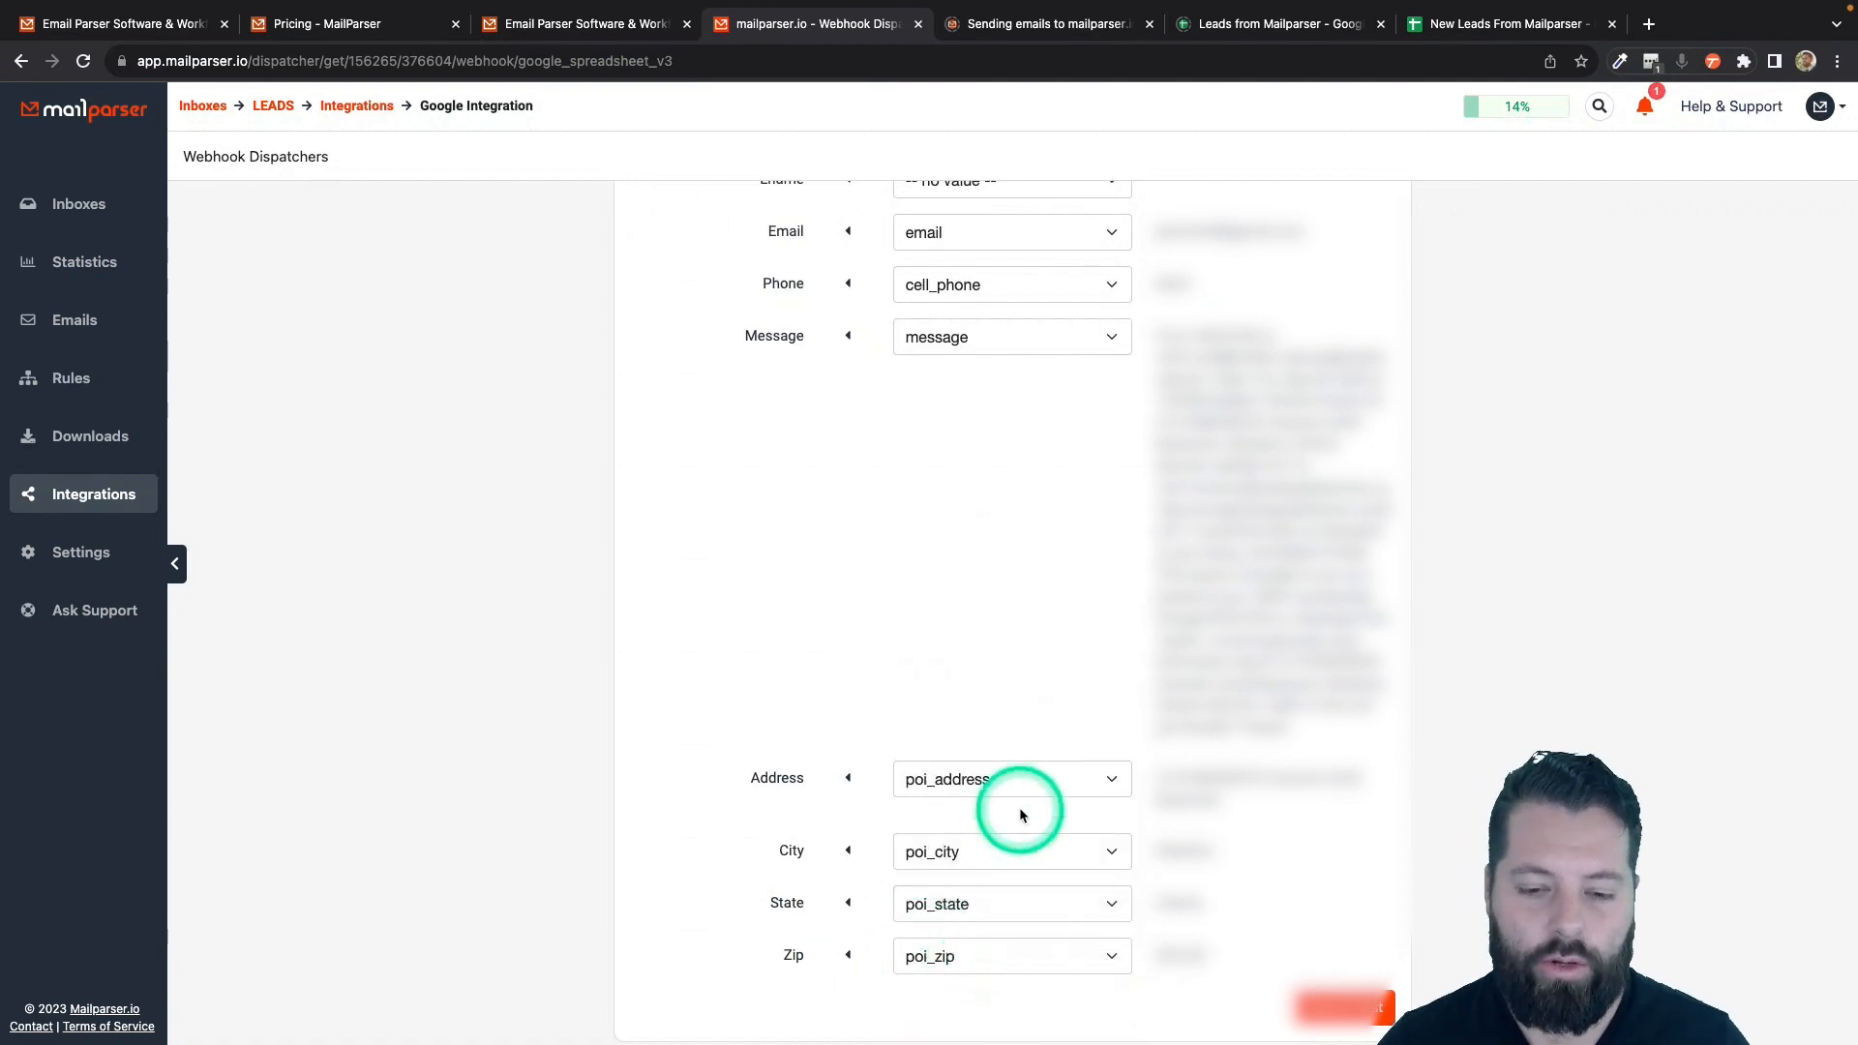
# - Compare the column headers in New Leads From Mailparser against the field mapping
pyautogui.scroll(3, 985, 548)
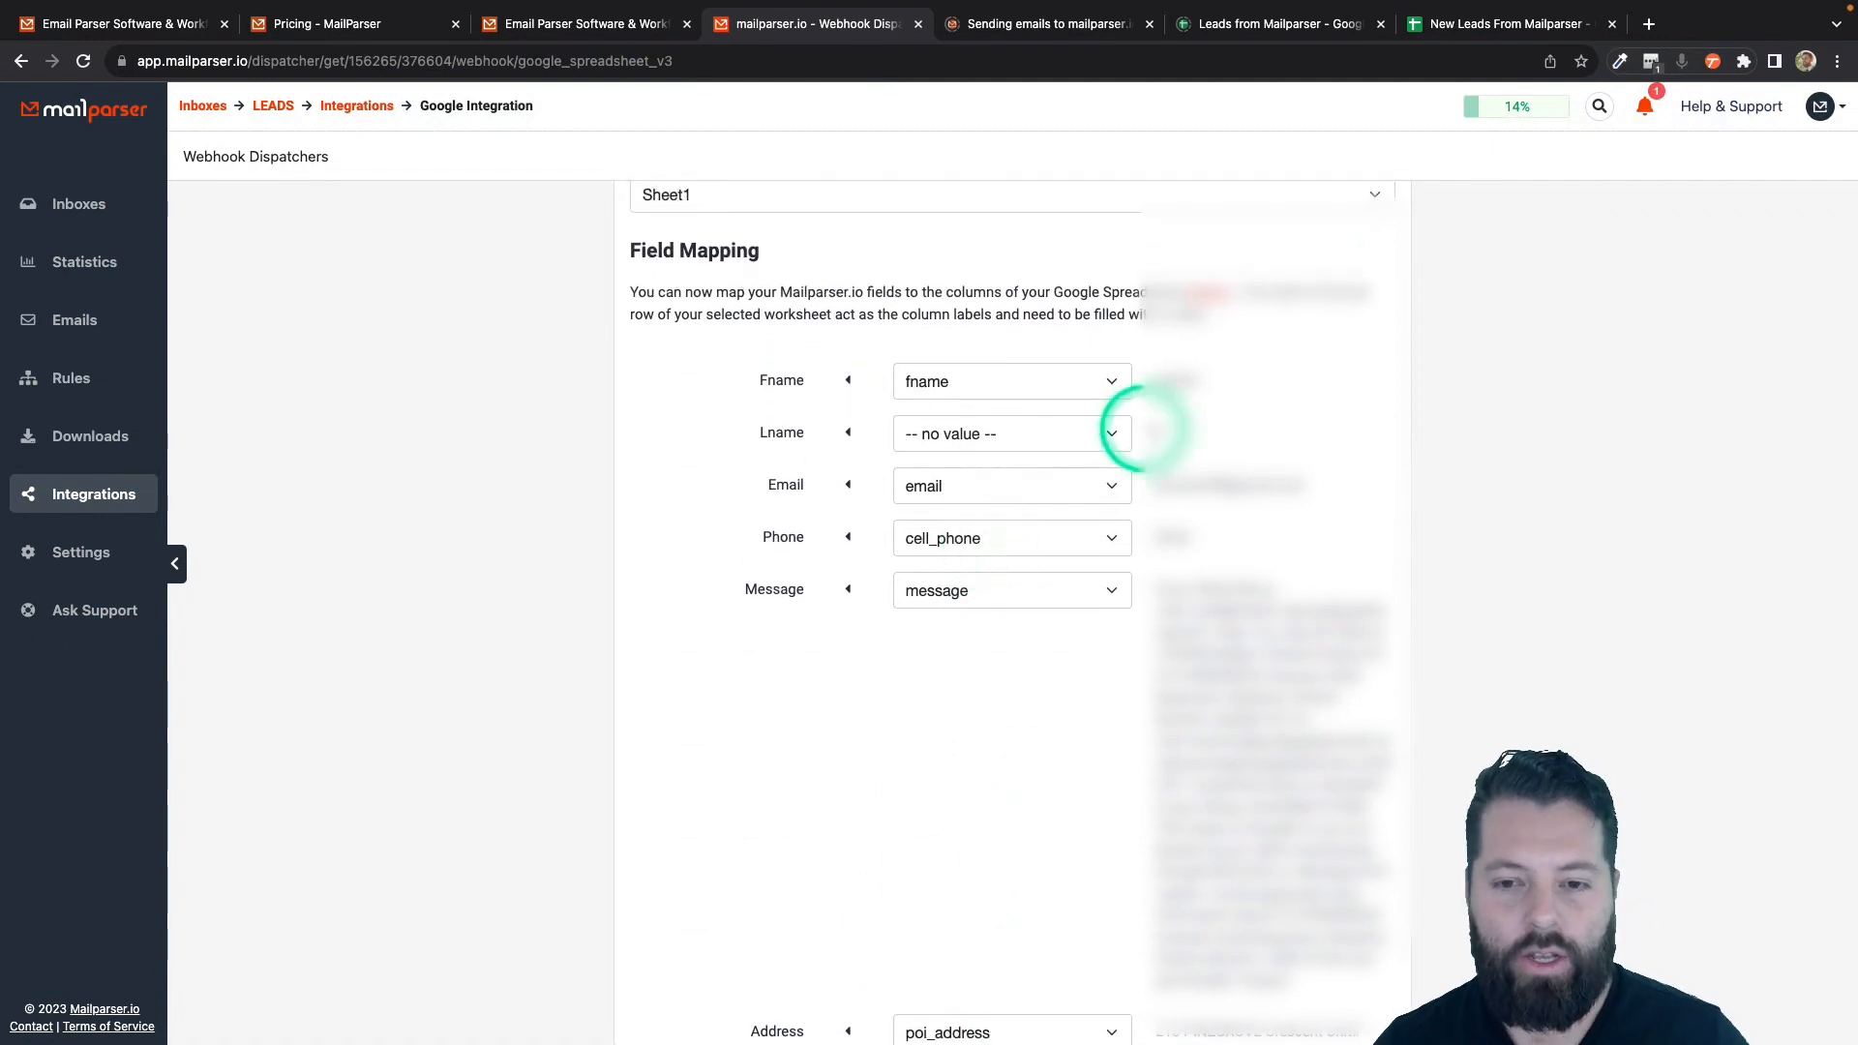
pyautogui.click(1506, 27)
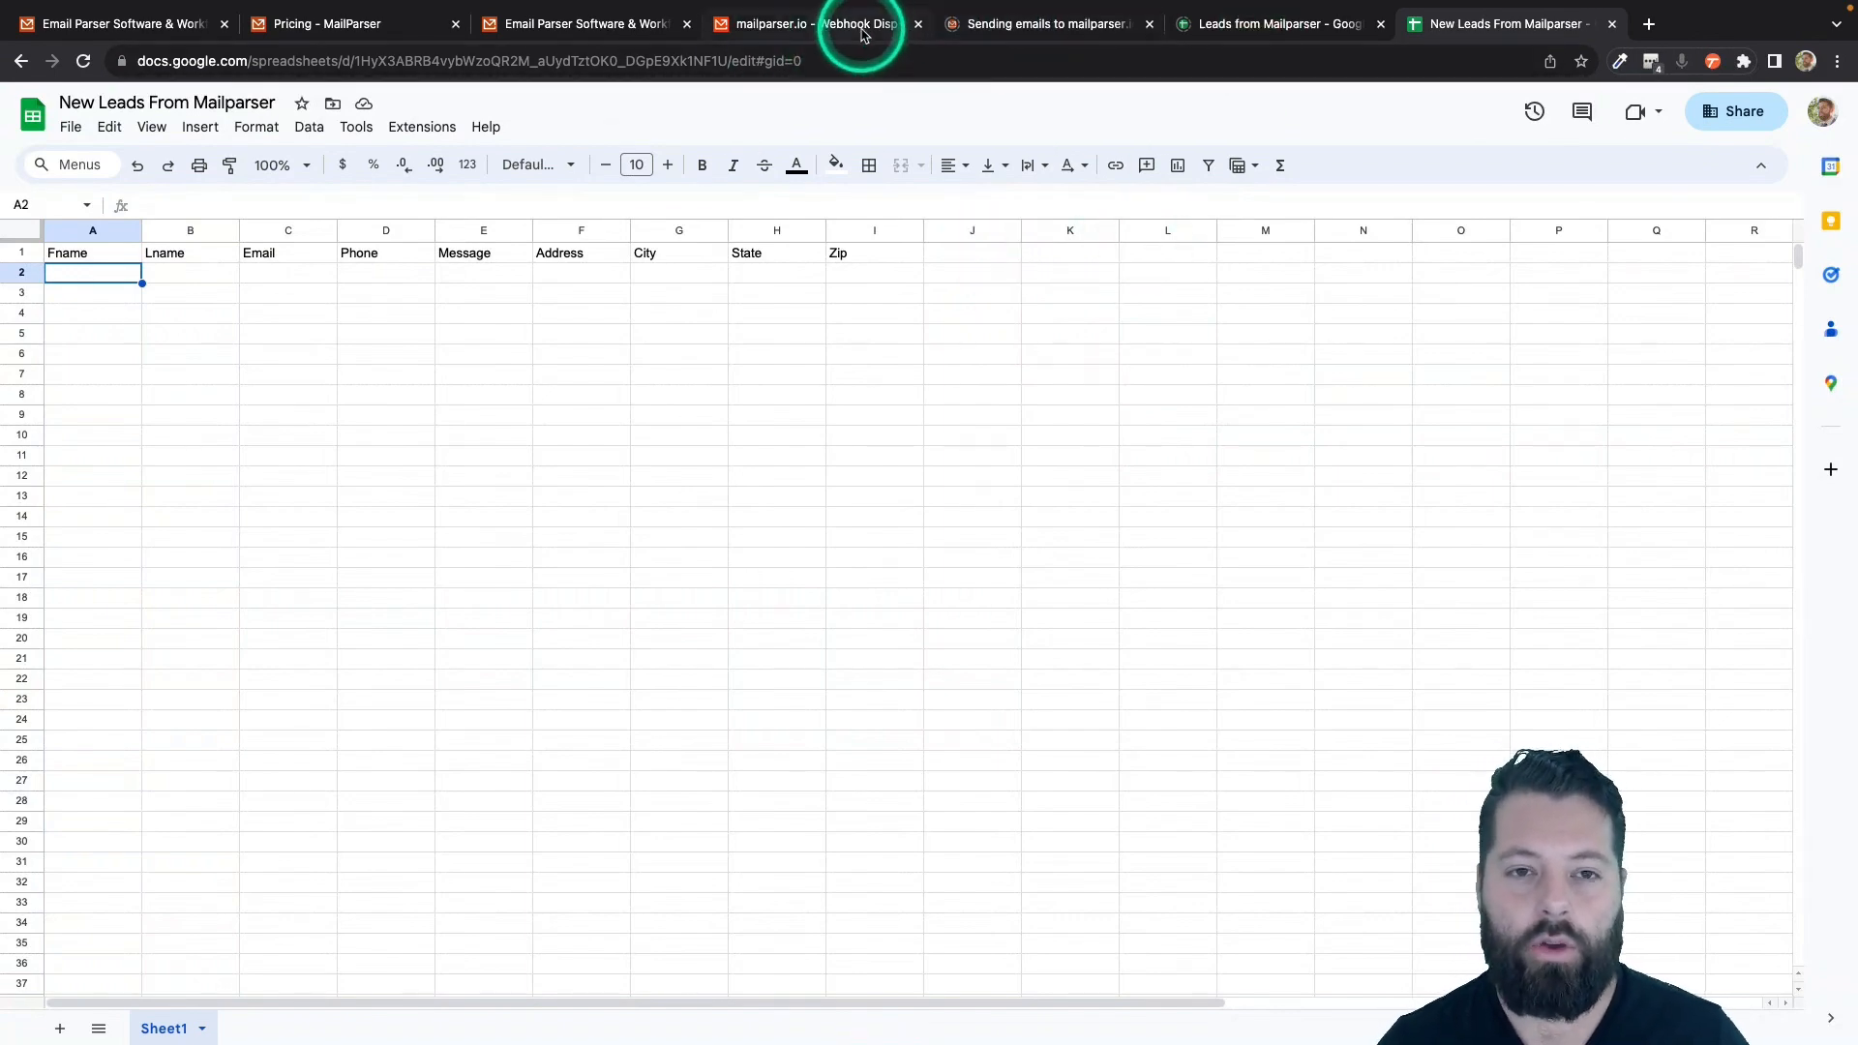
pyautogui.click(823, 23)
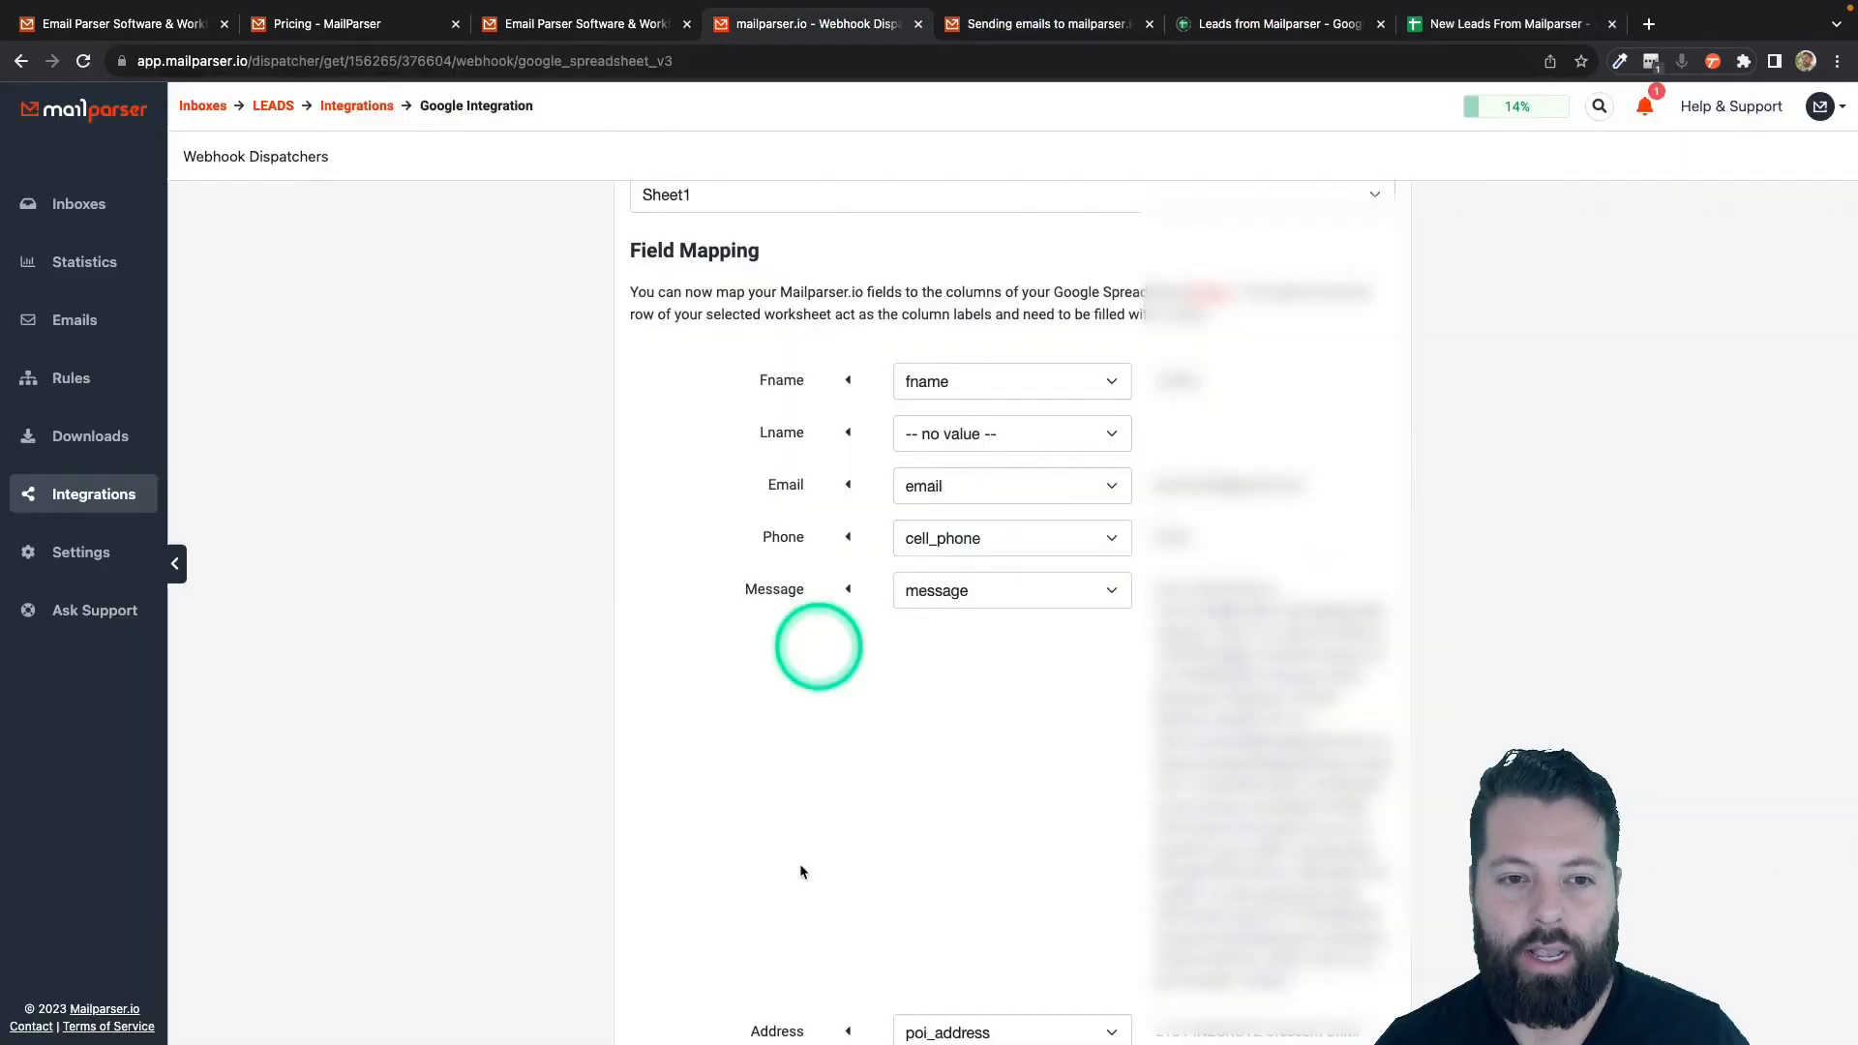
pyautogui.scroll(-3, 946, 974)
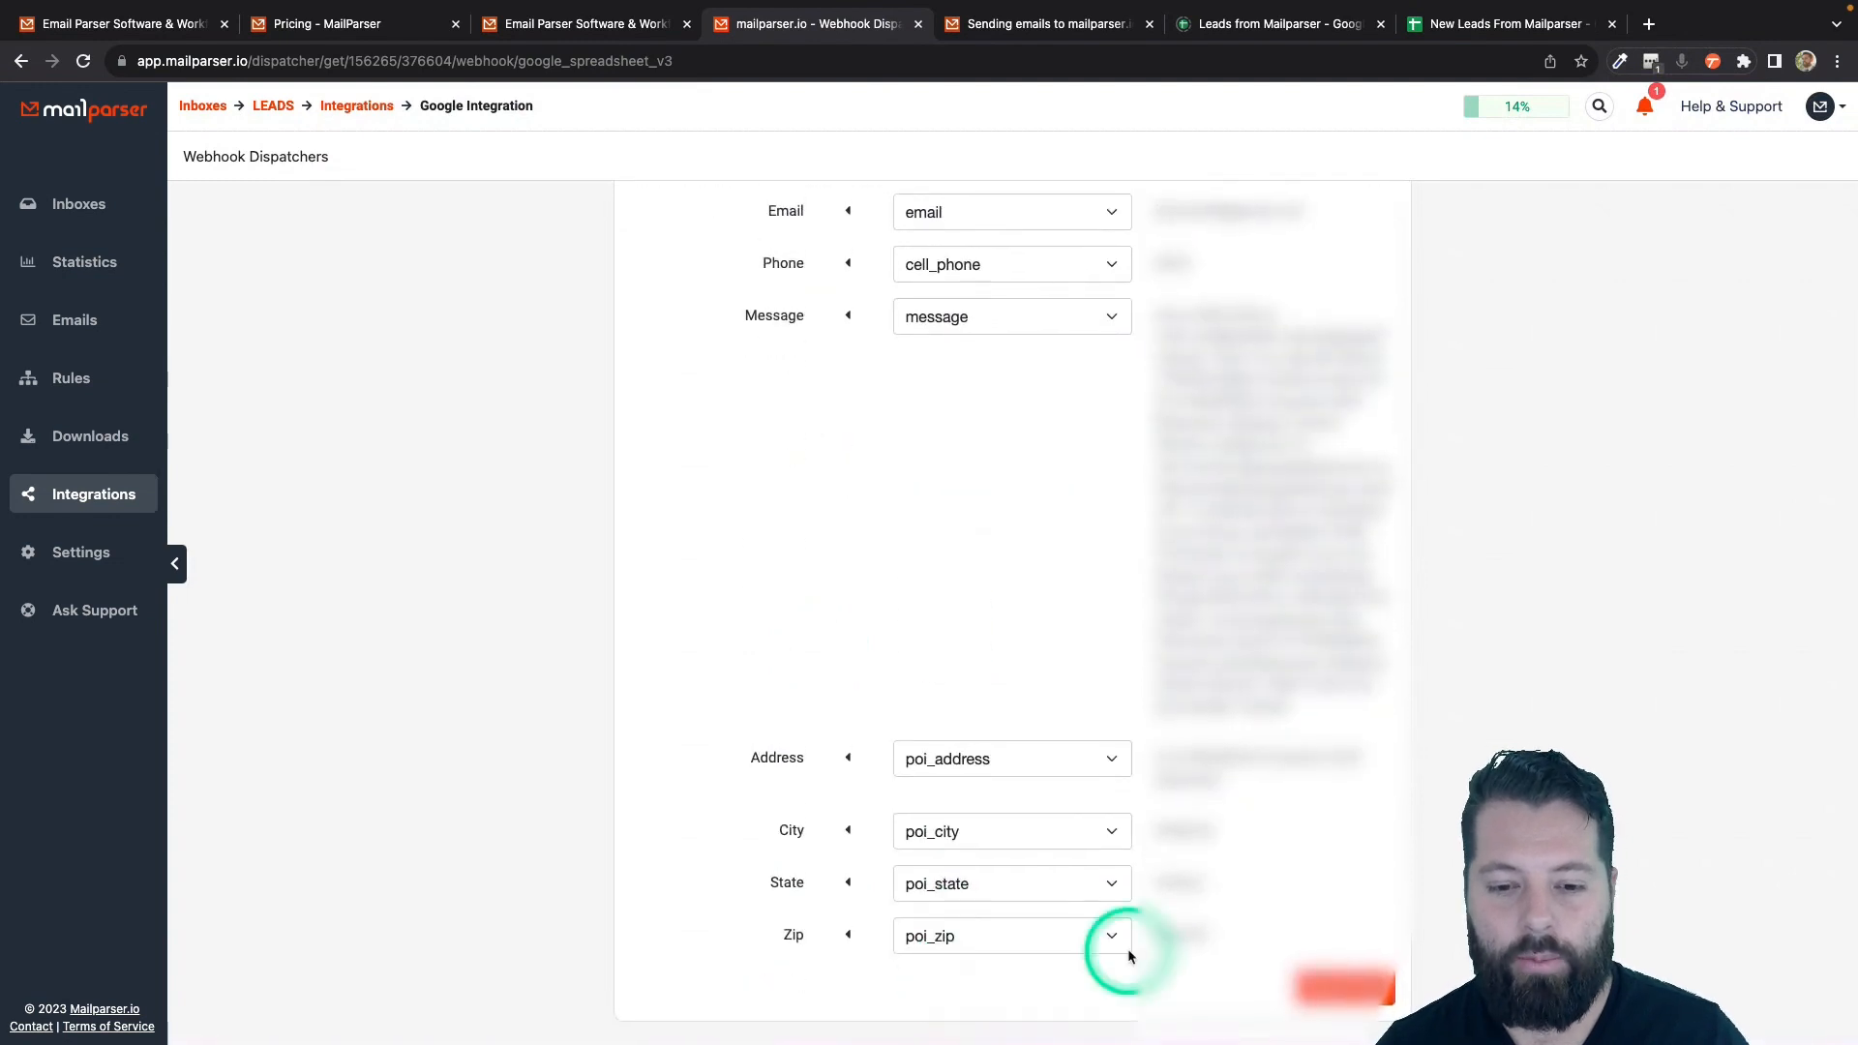
# - Save and test the New Leads From Mailparser integration, confirming the test row reaches the spreadsheet
pyautogui.click(1341, 988)
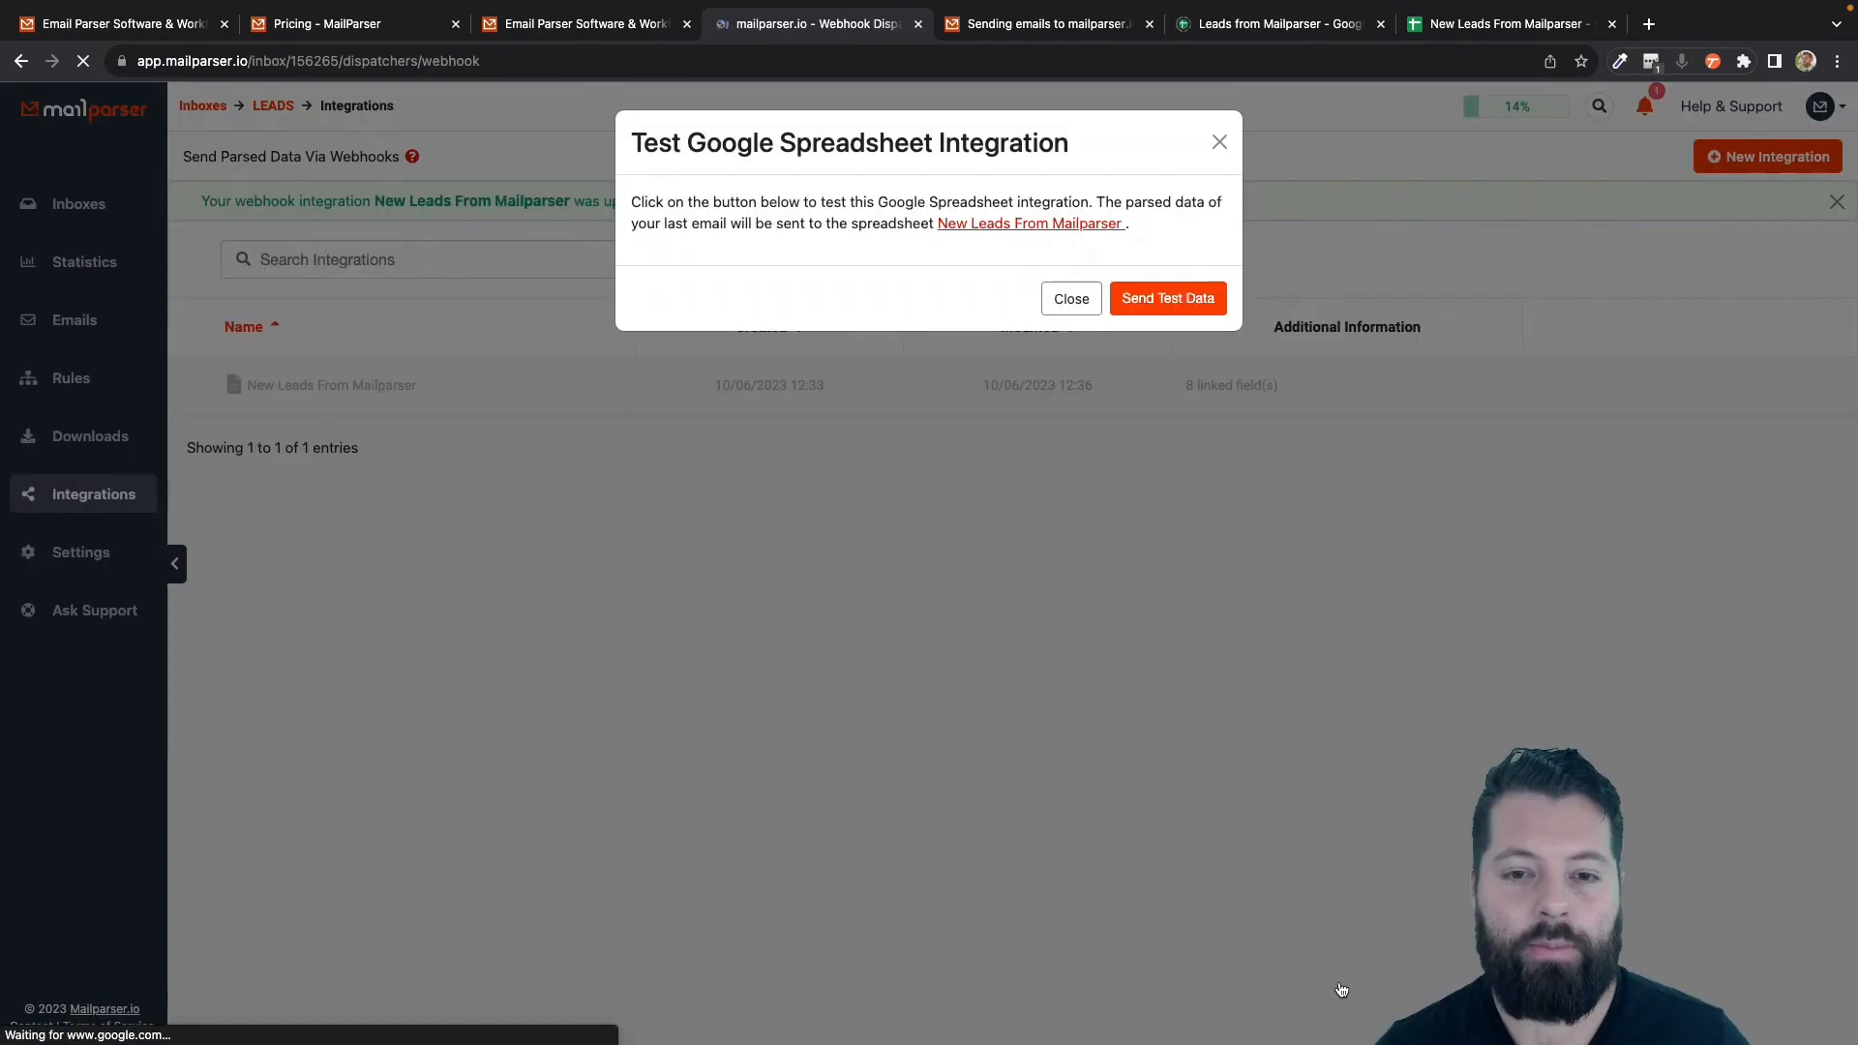
pyautogui.click(1169, 300)
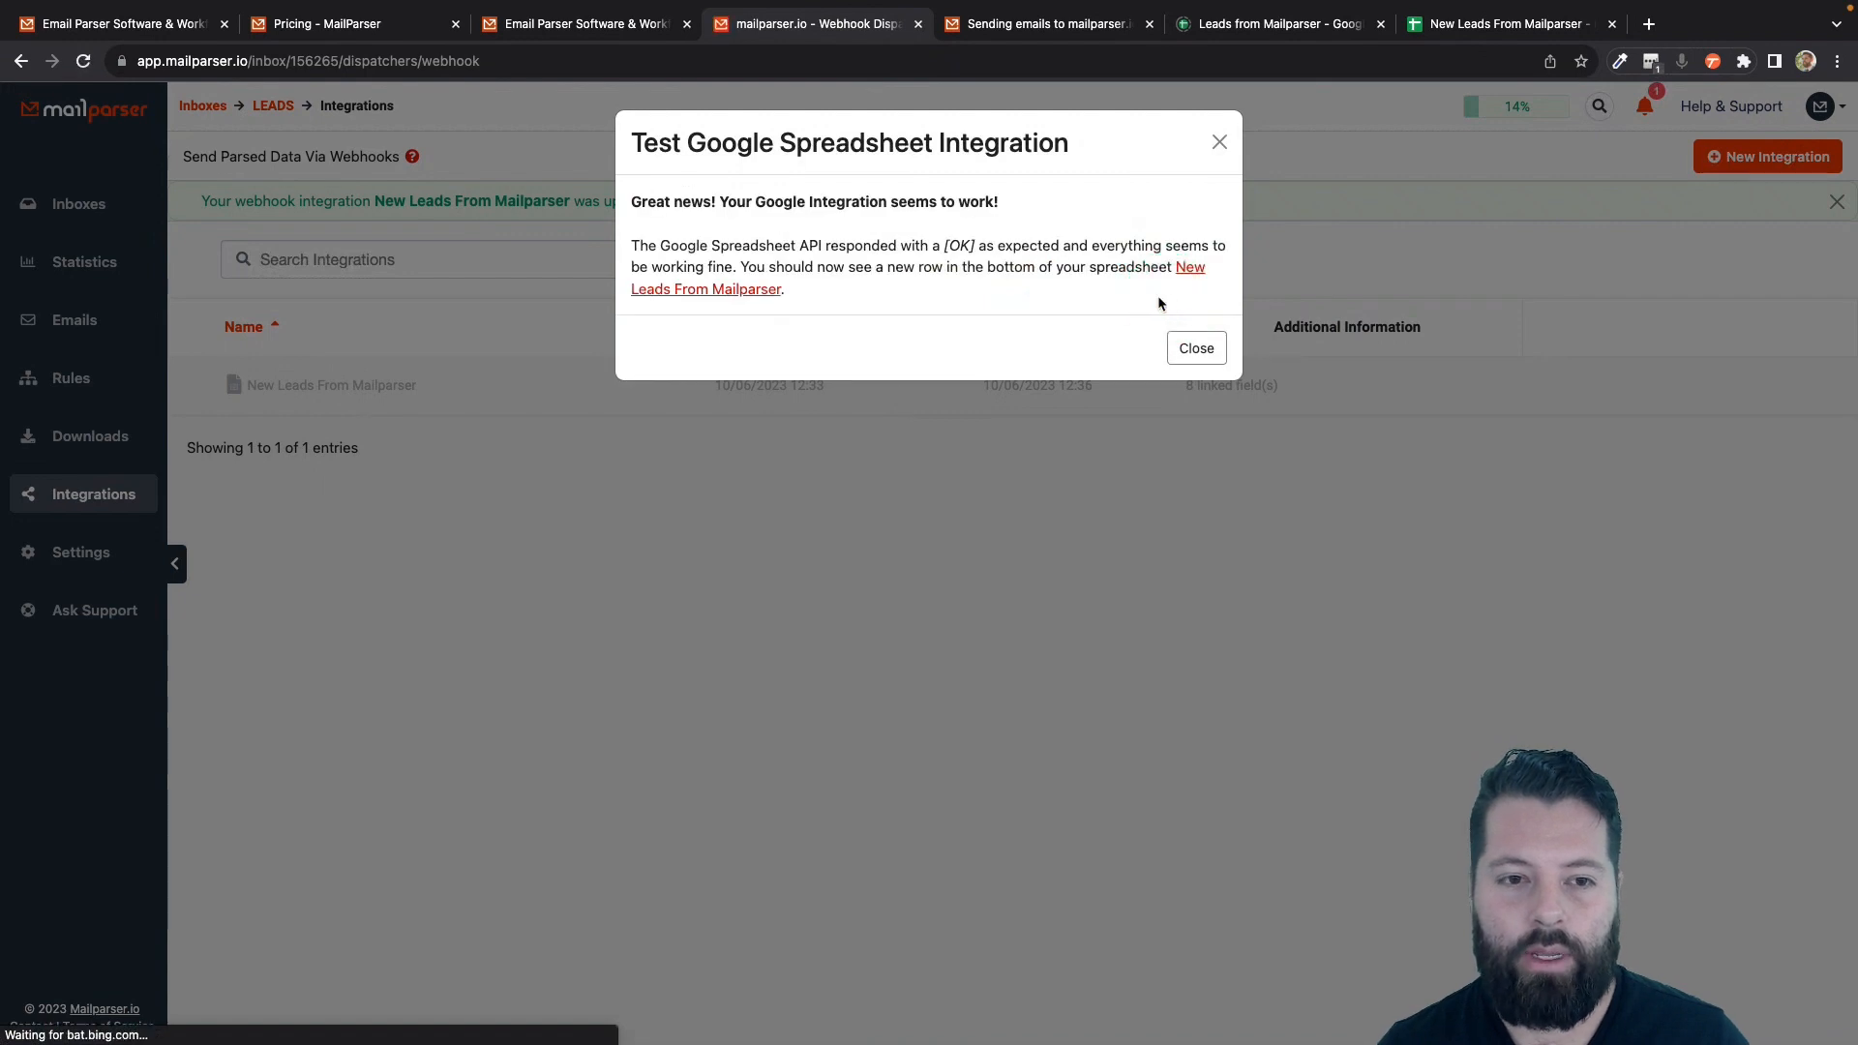
pyautogui.click(1208, 349)
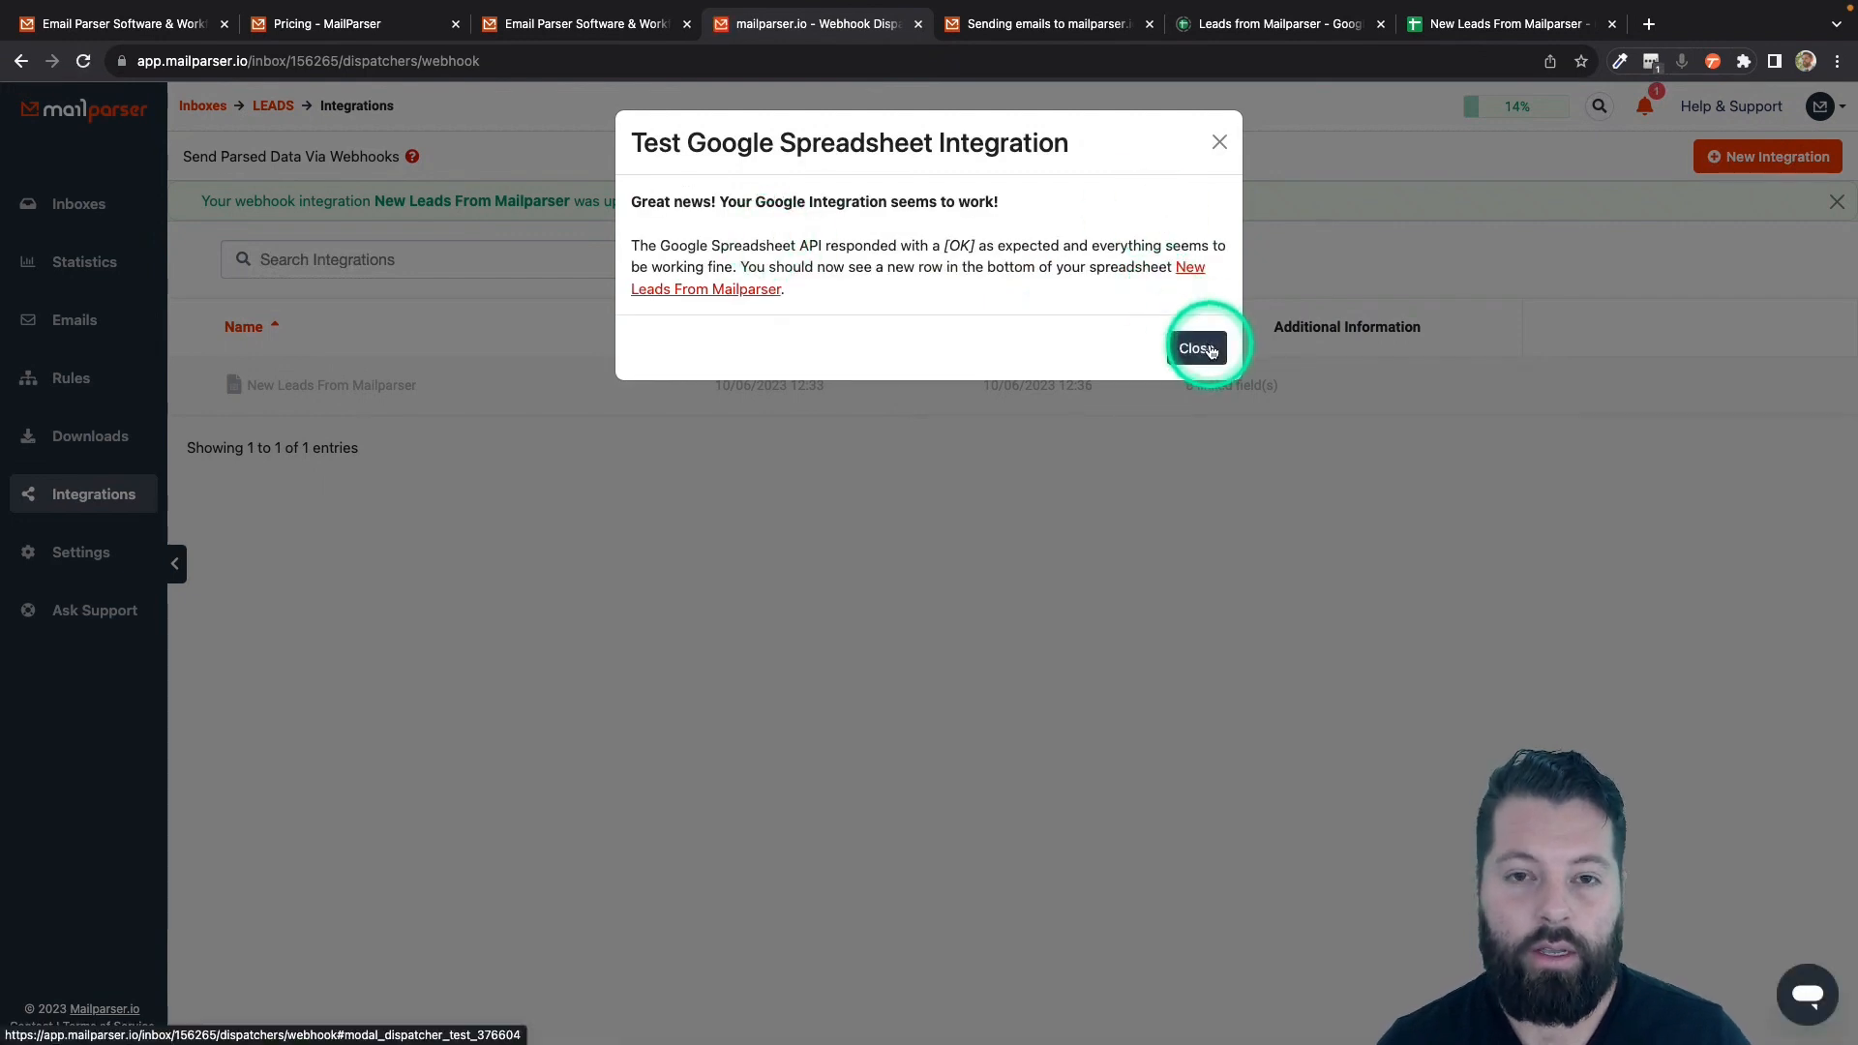
pyautogui.click(1210, 348)
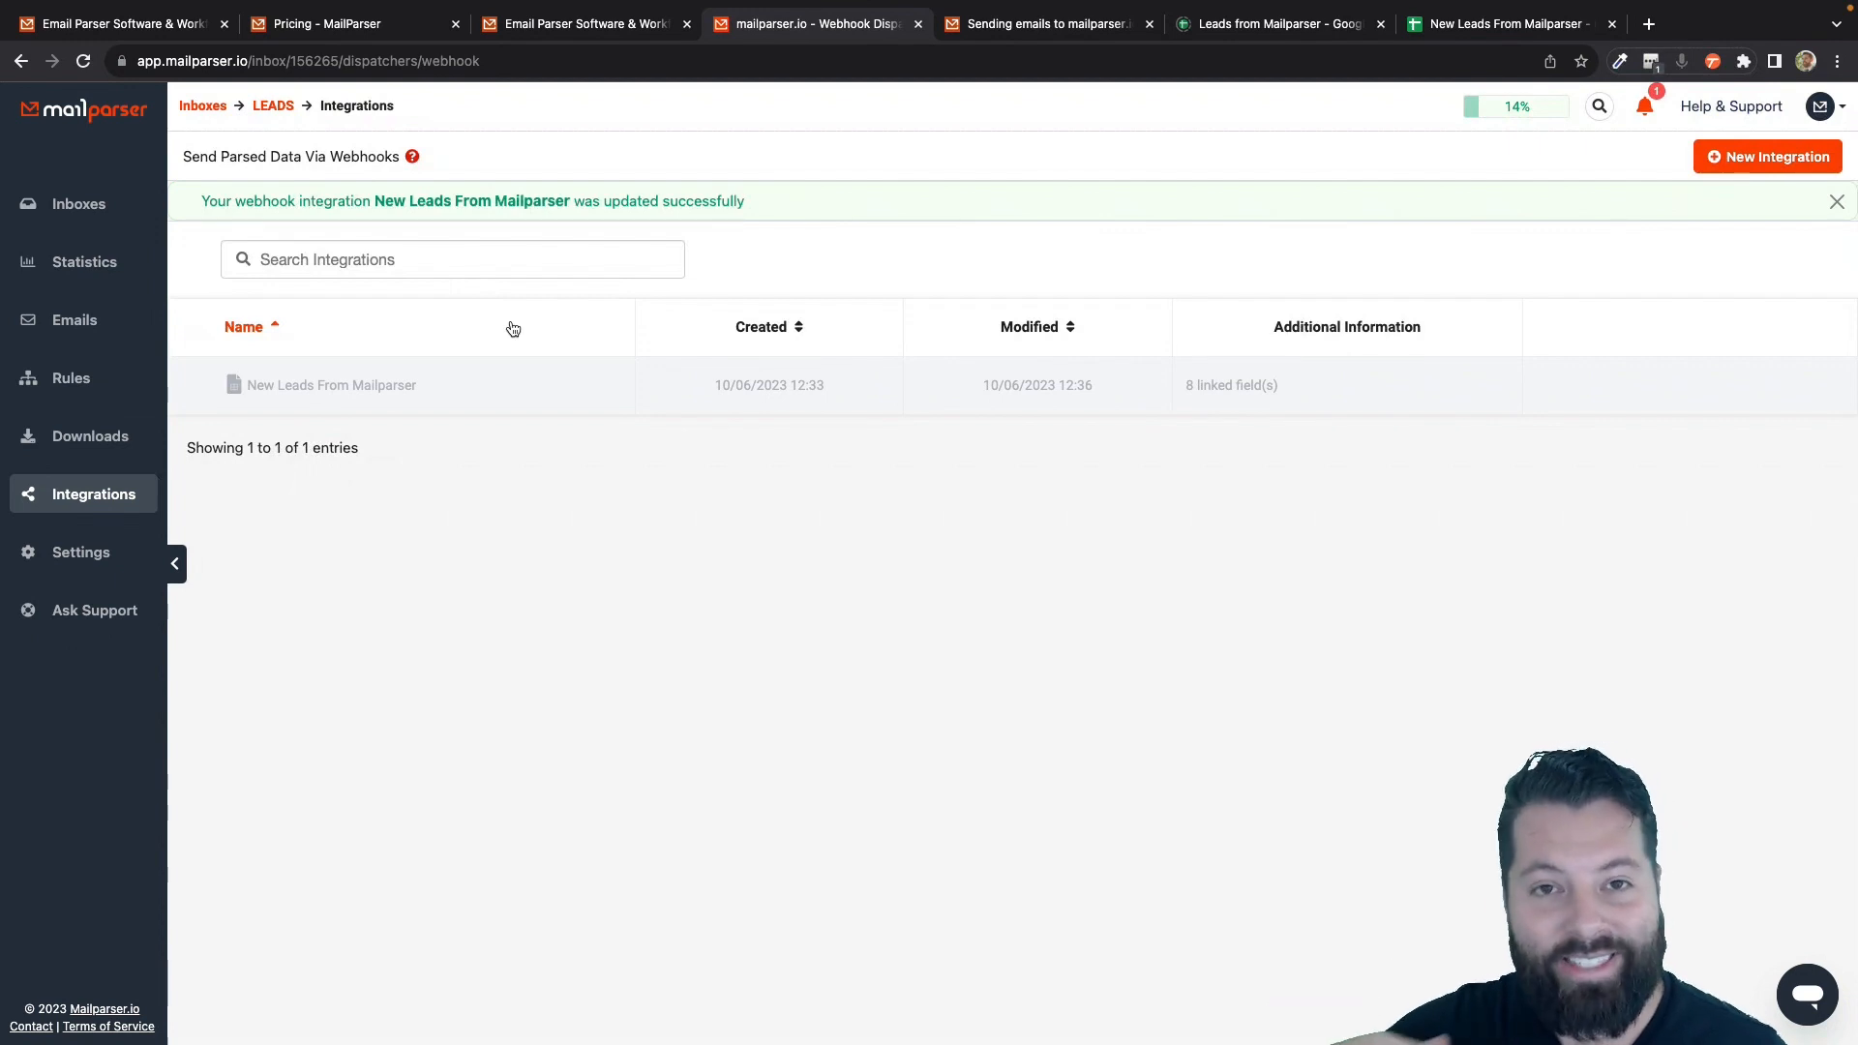
# - Check the Emails page for the dispatched lead, then go to the KW Command dashboard tab
pyautogui.click(842, 200)
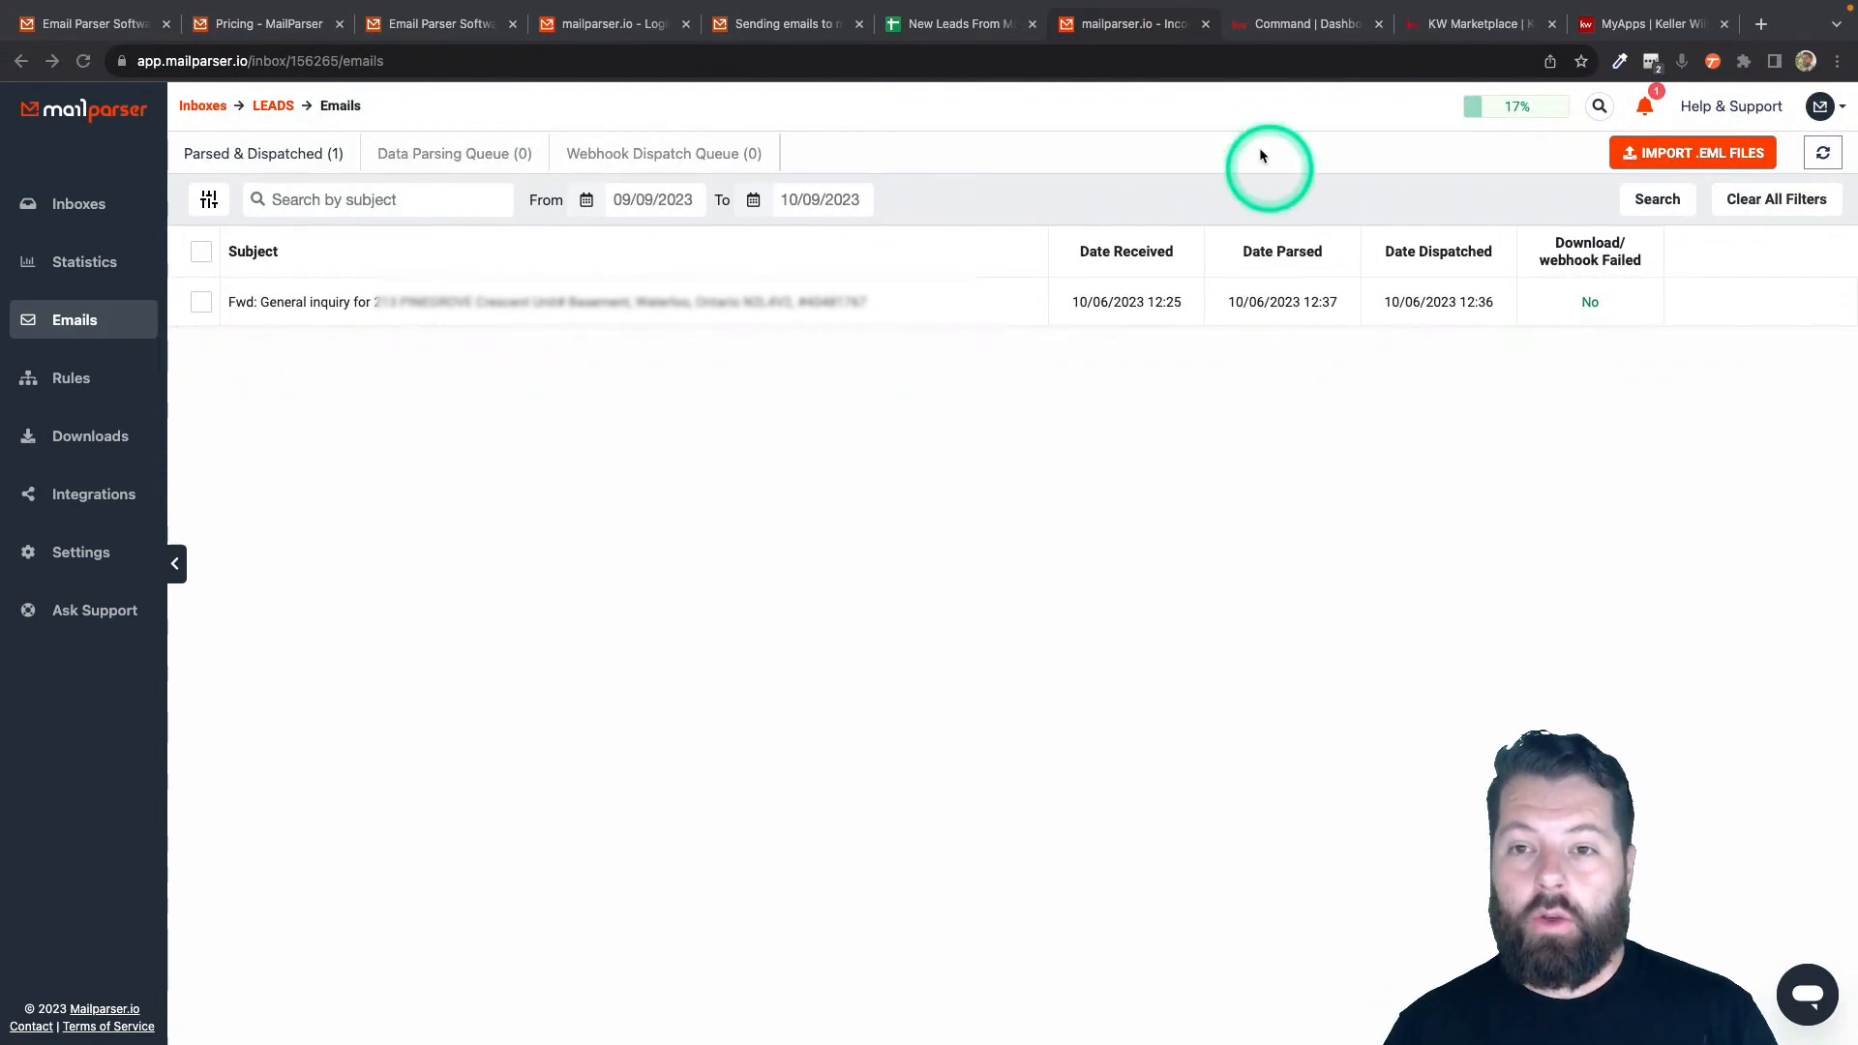
pyautogui.click(1314, 29)
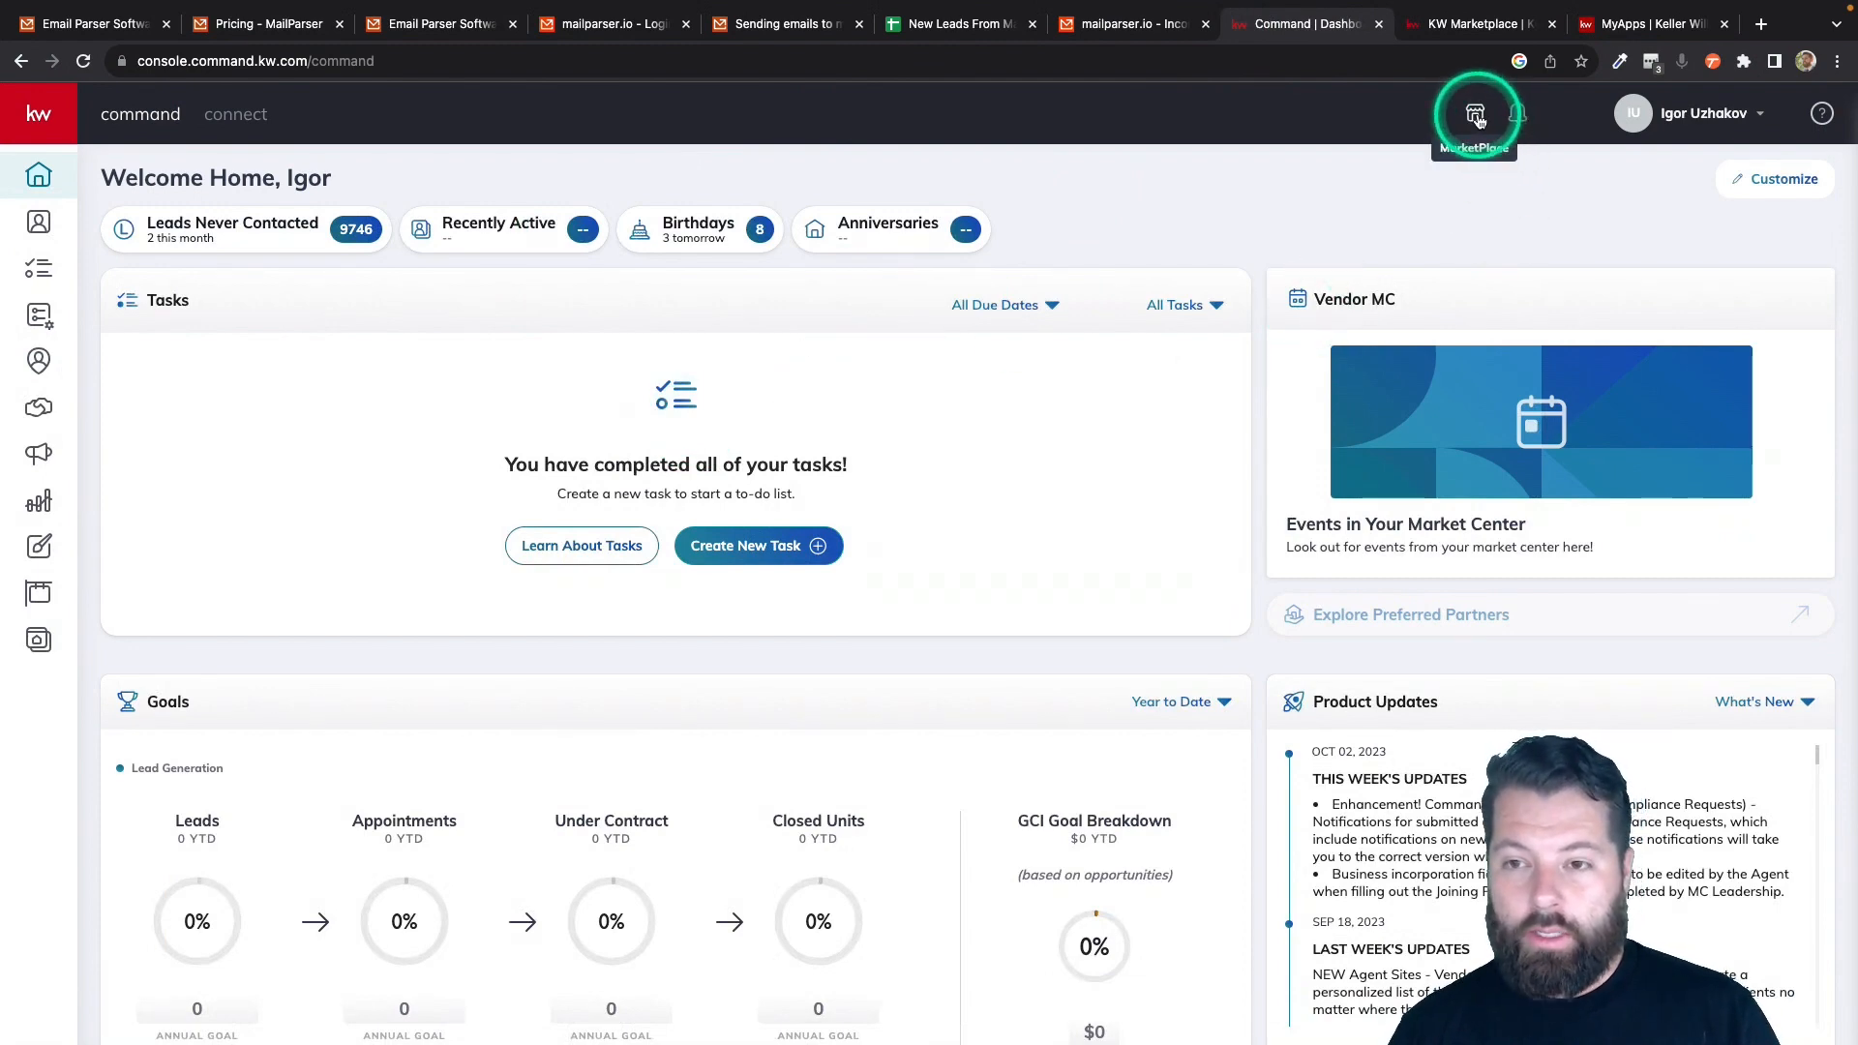
# - Search the KW Marketplace for 'google she' and view the Google Sheets and KW Command listing
pyautogui.click(1466, 27)
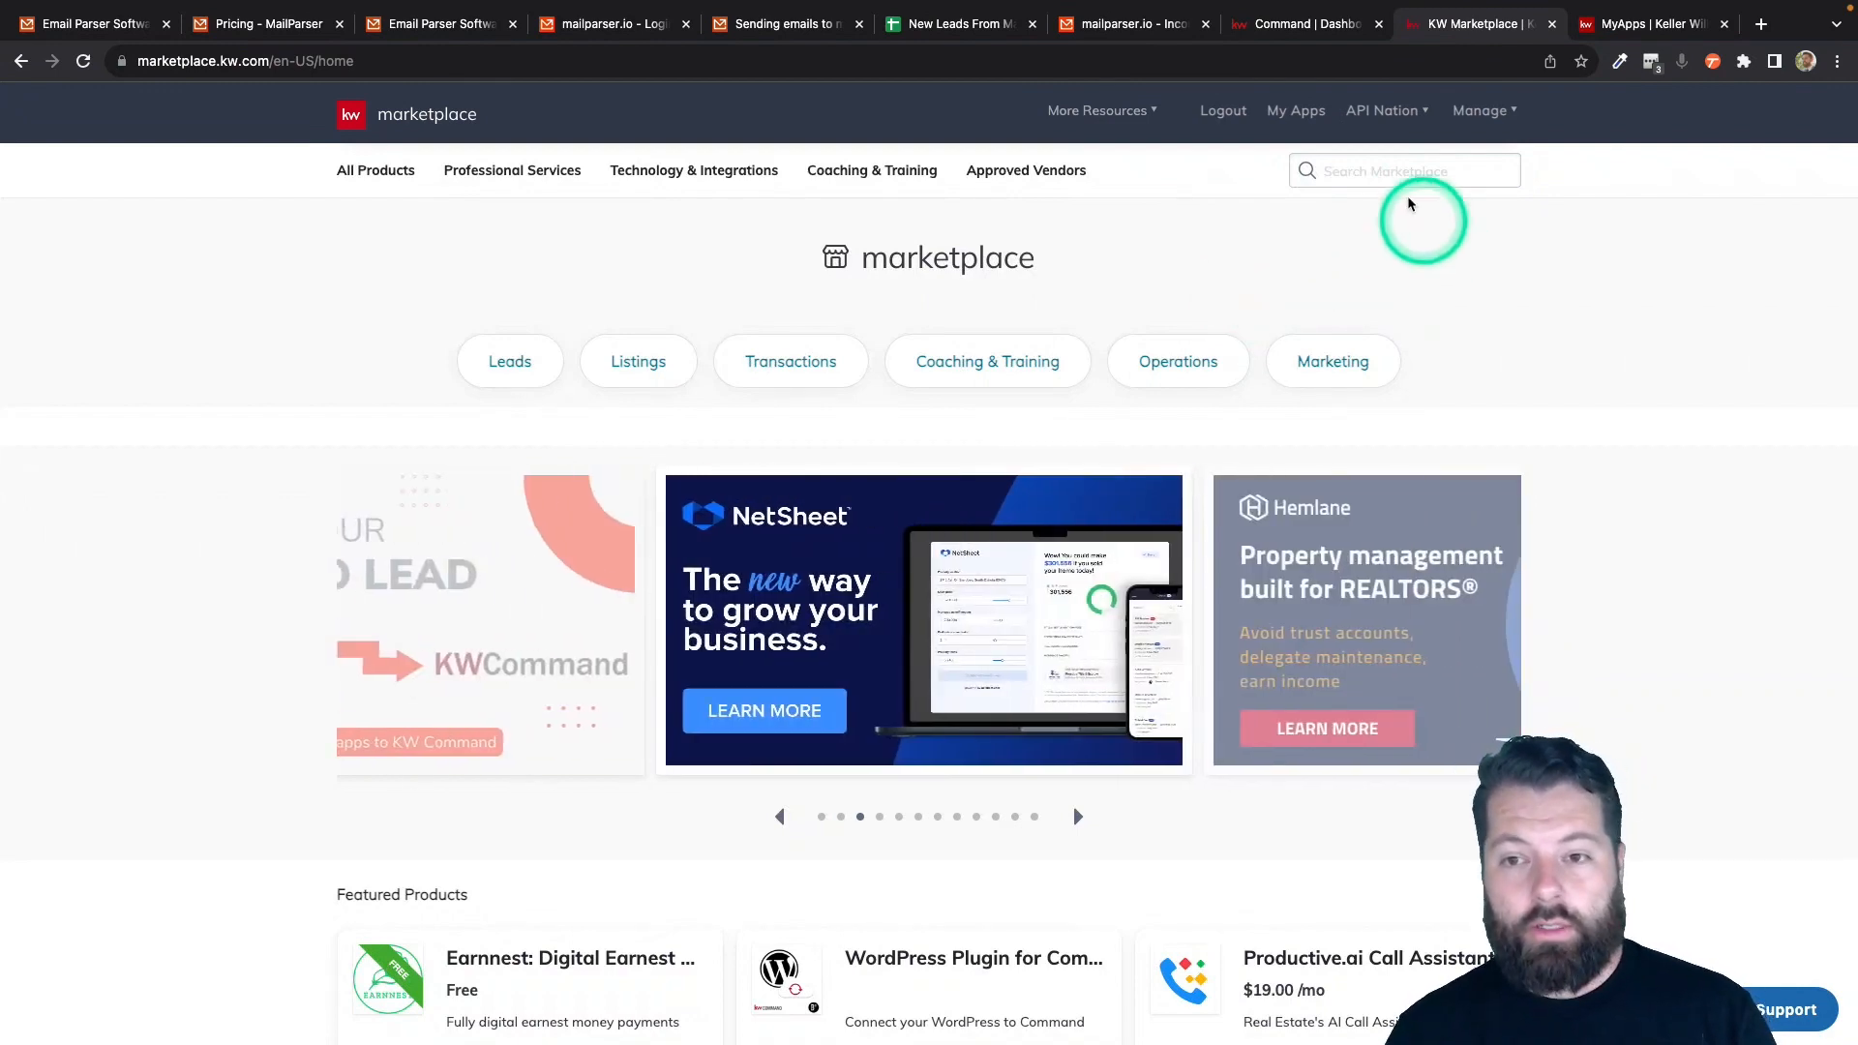
pyautogui.click(1394, 174)
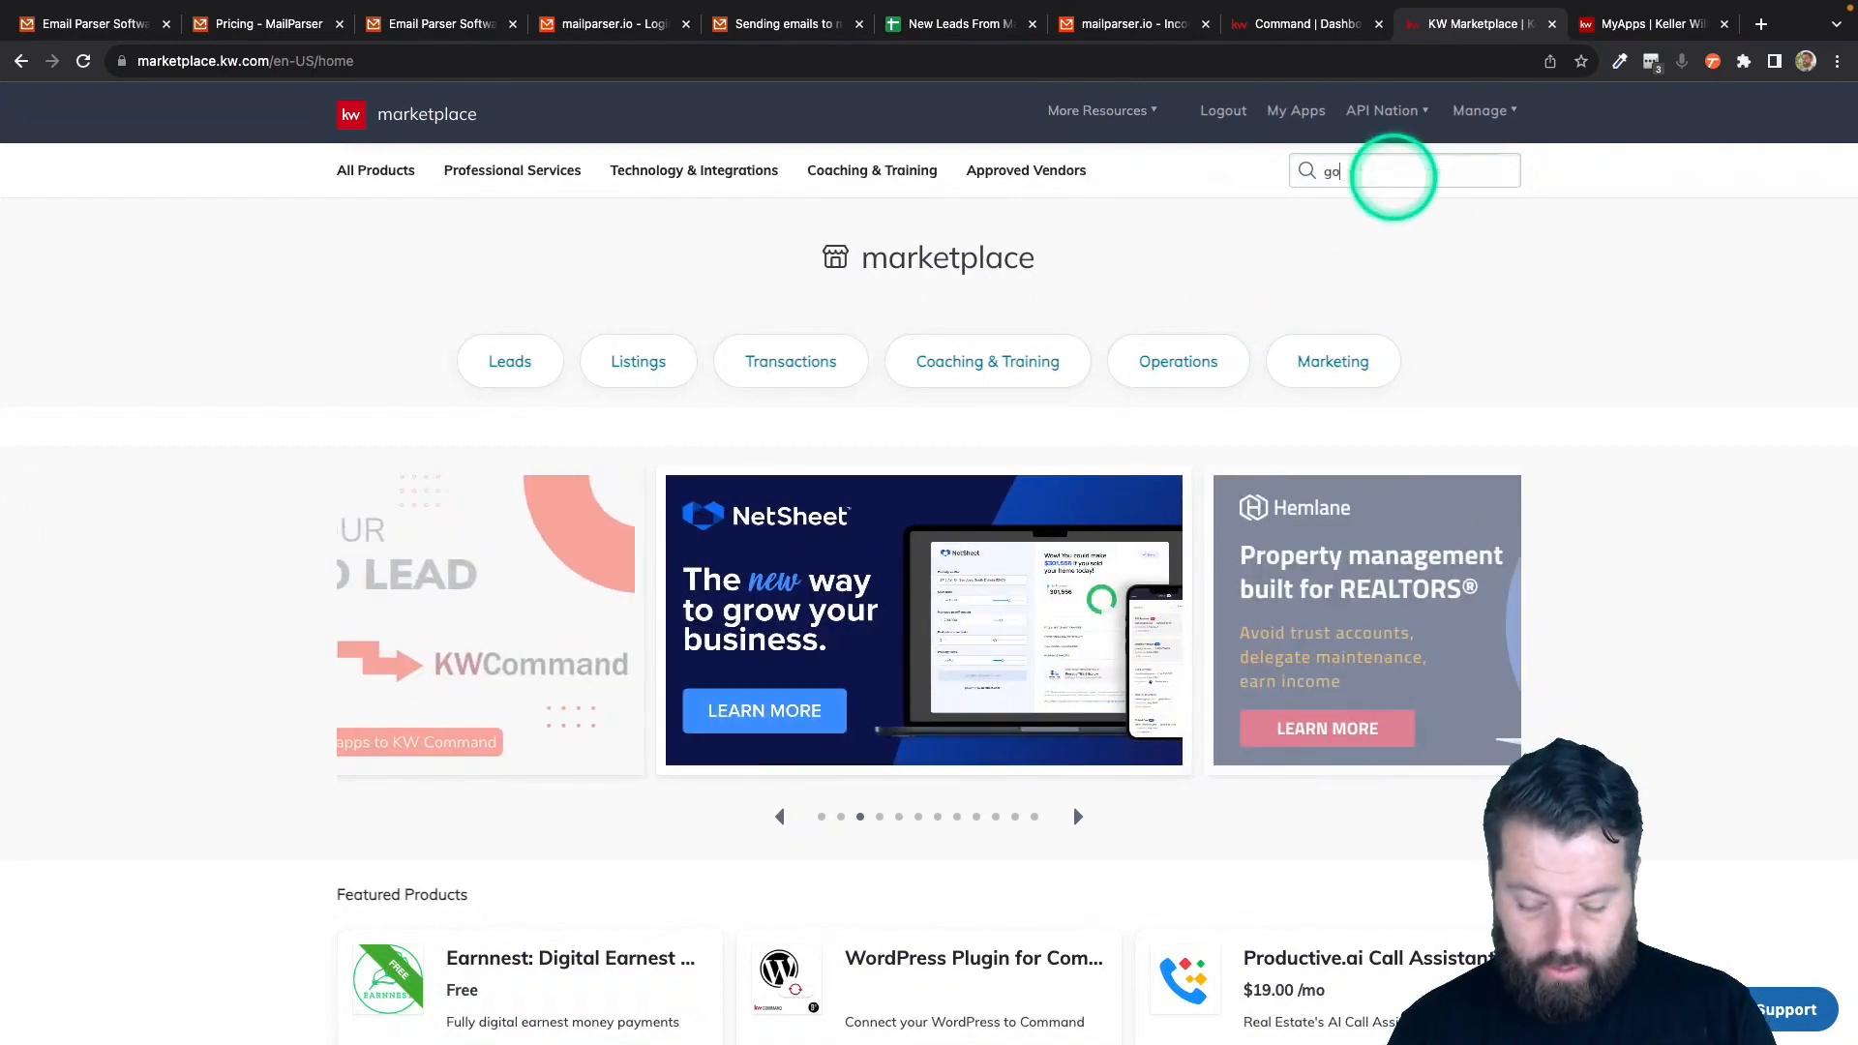
pyautogui.write('google sheets')
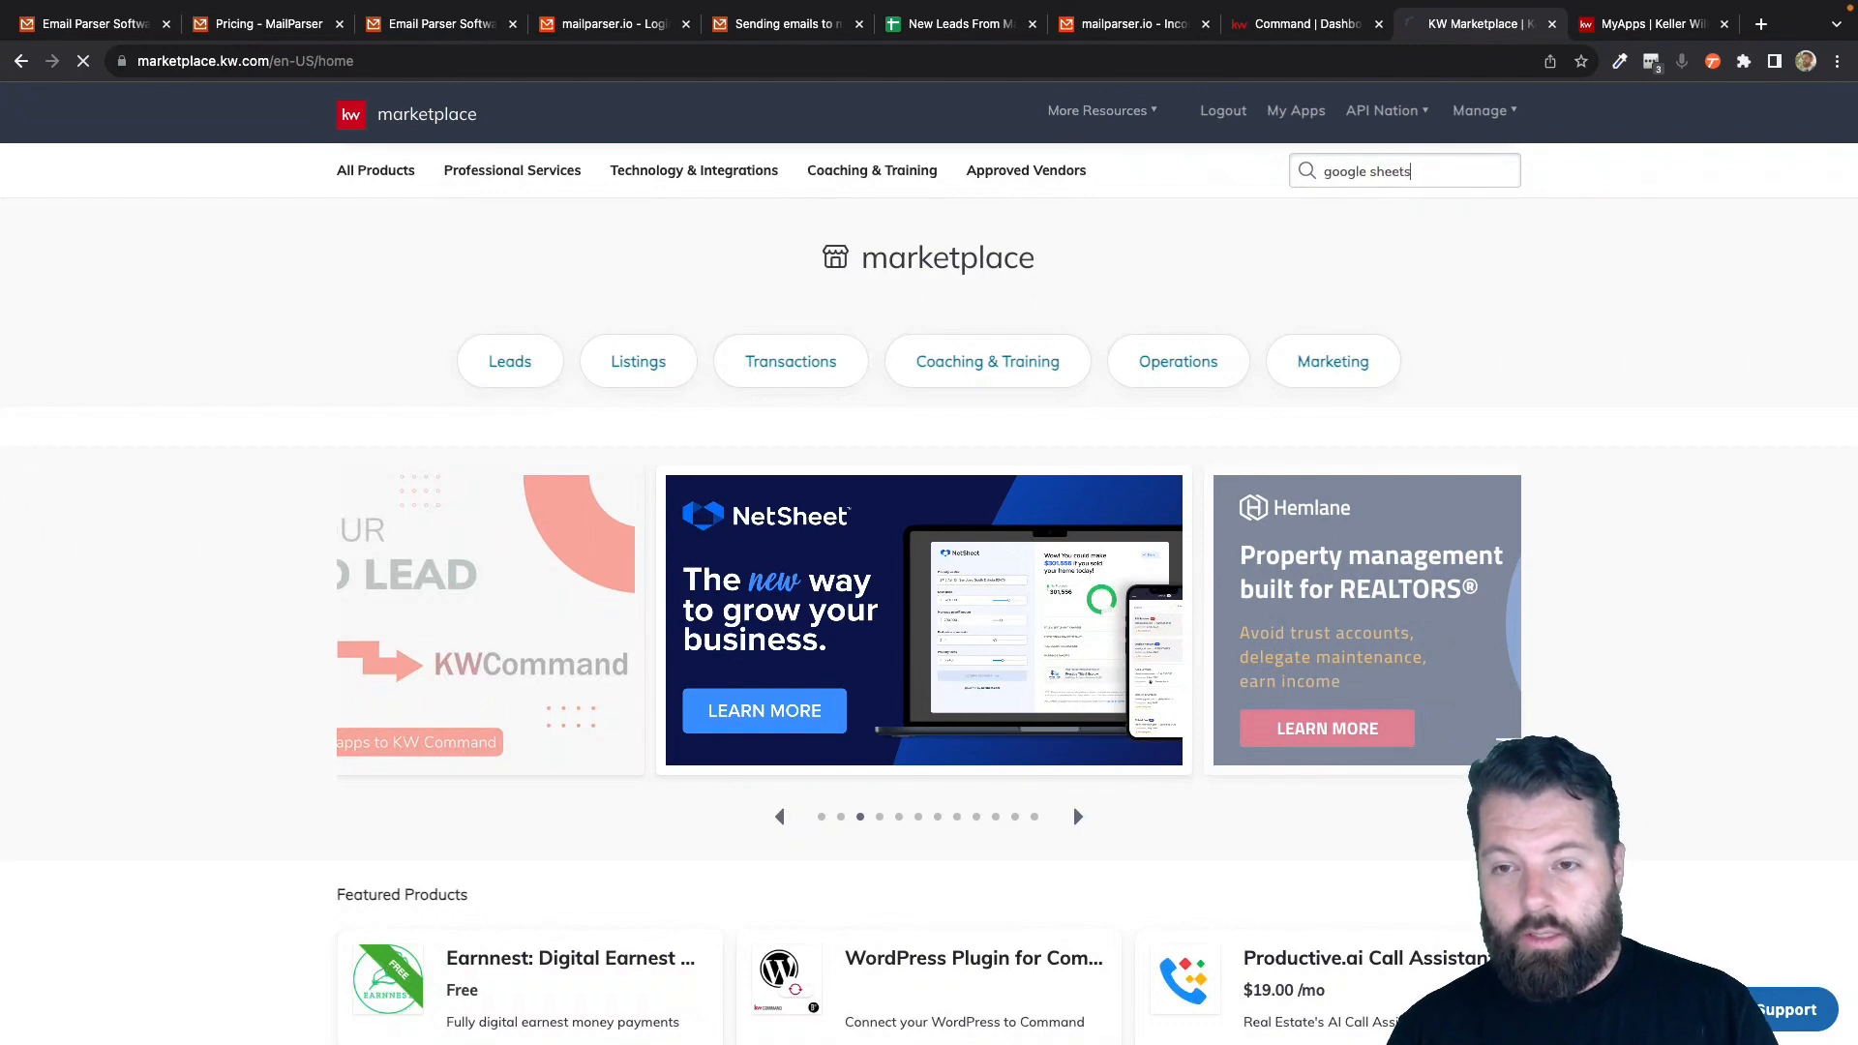
pyautogui.click(1129, 114)
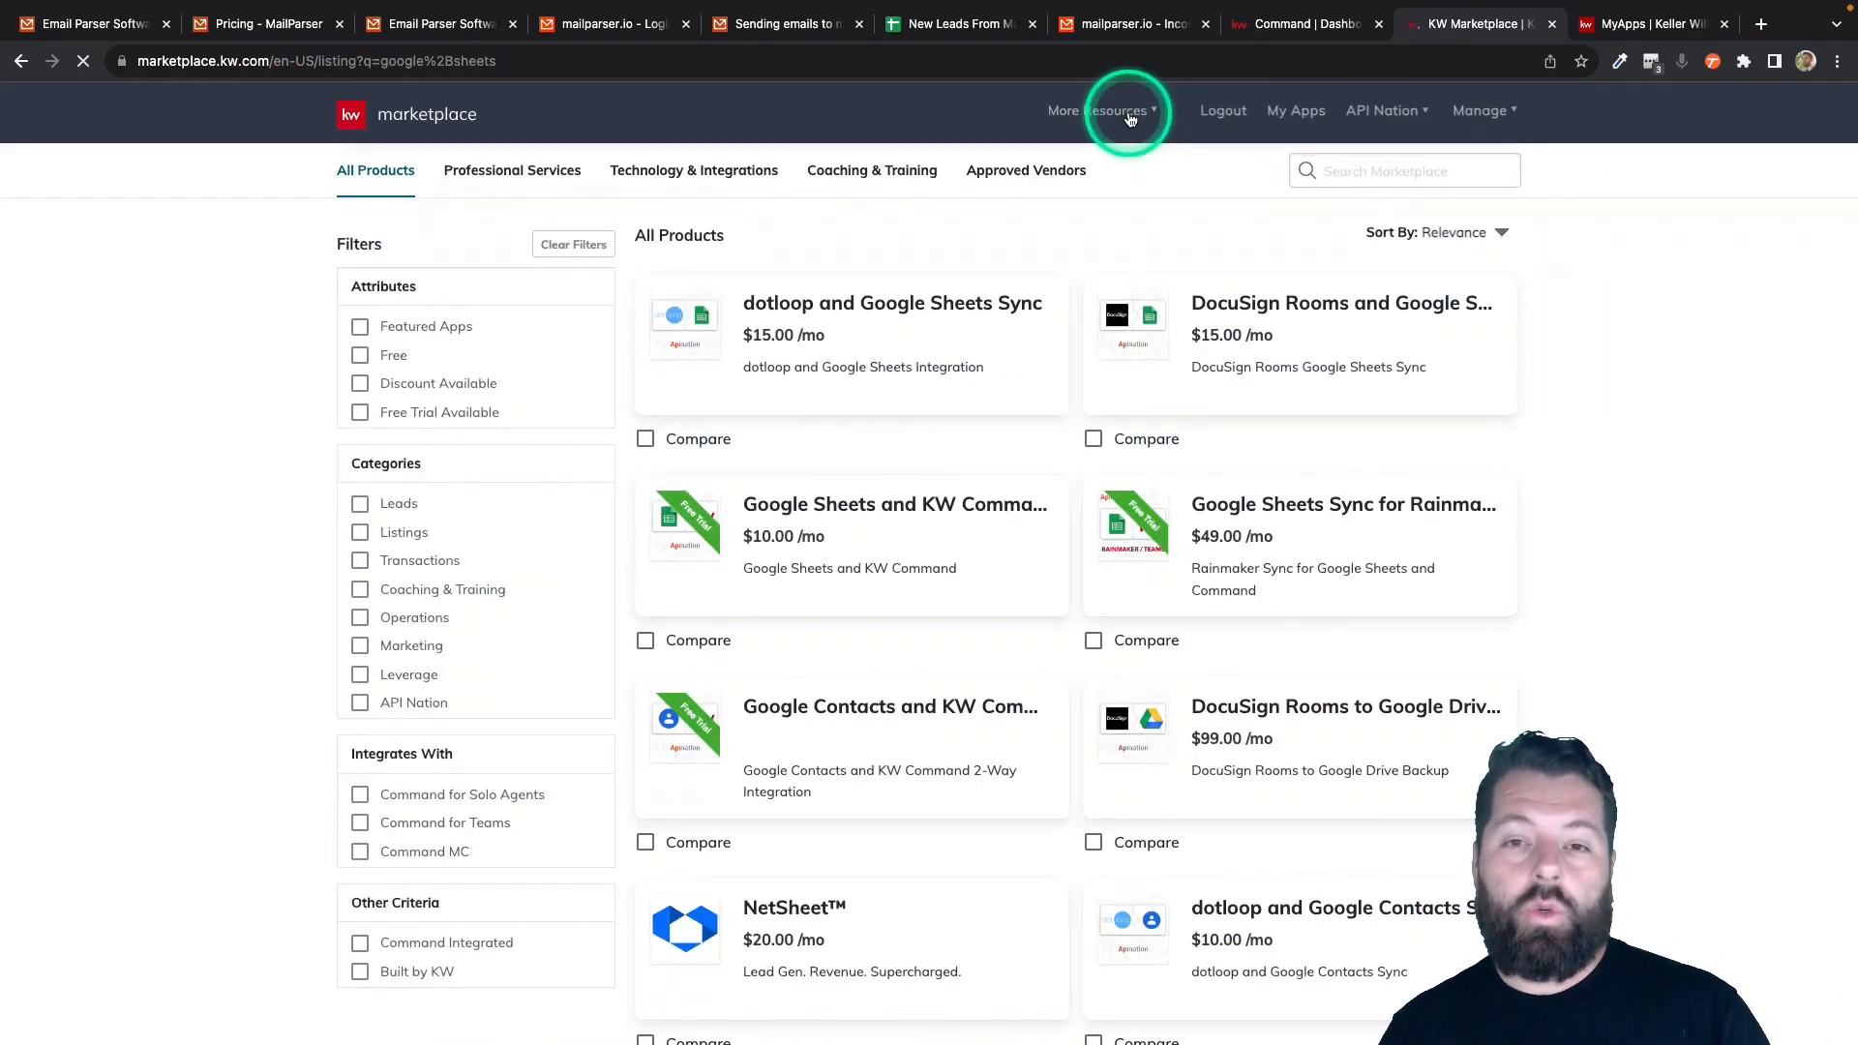
pyautogui.scroll(-2, 1112, 386)
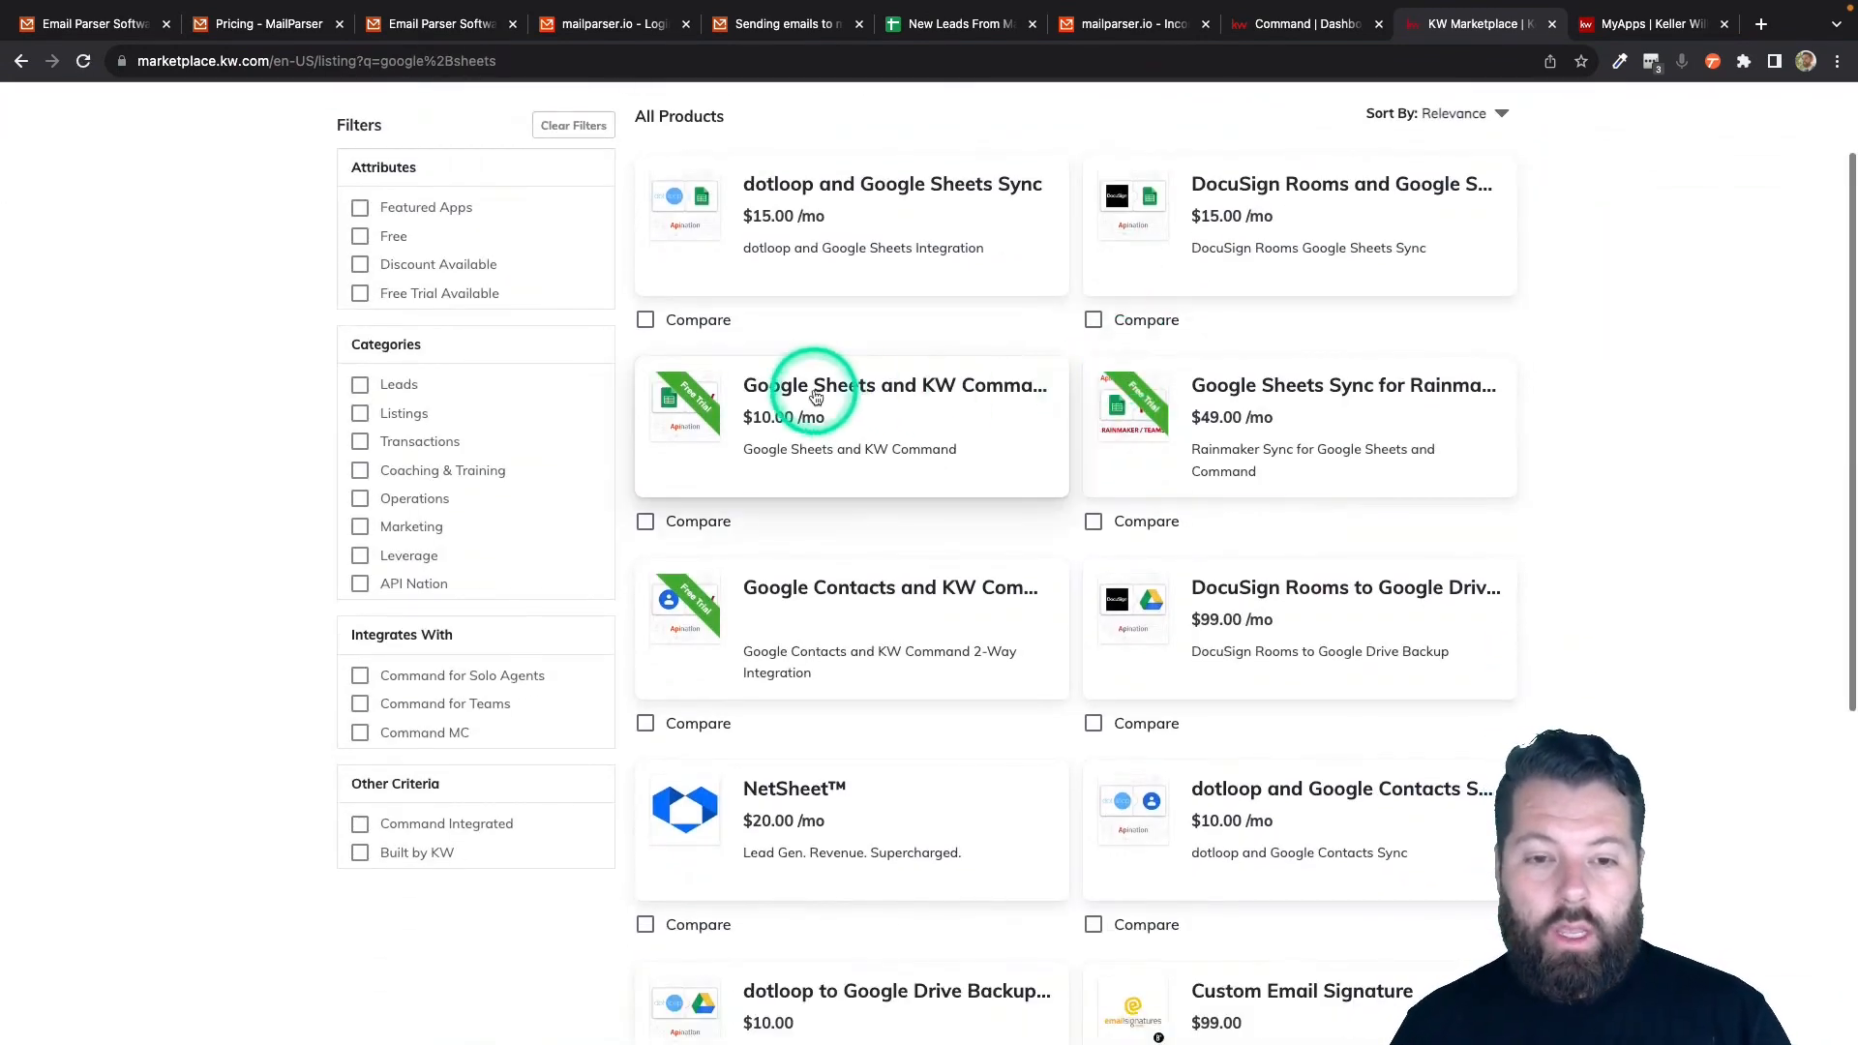
pyautogui.moveTo(816, 398)
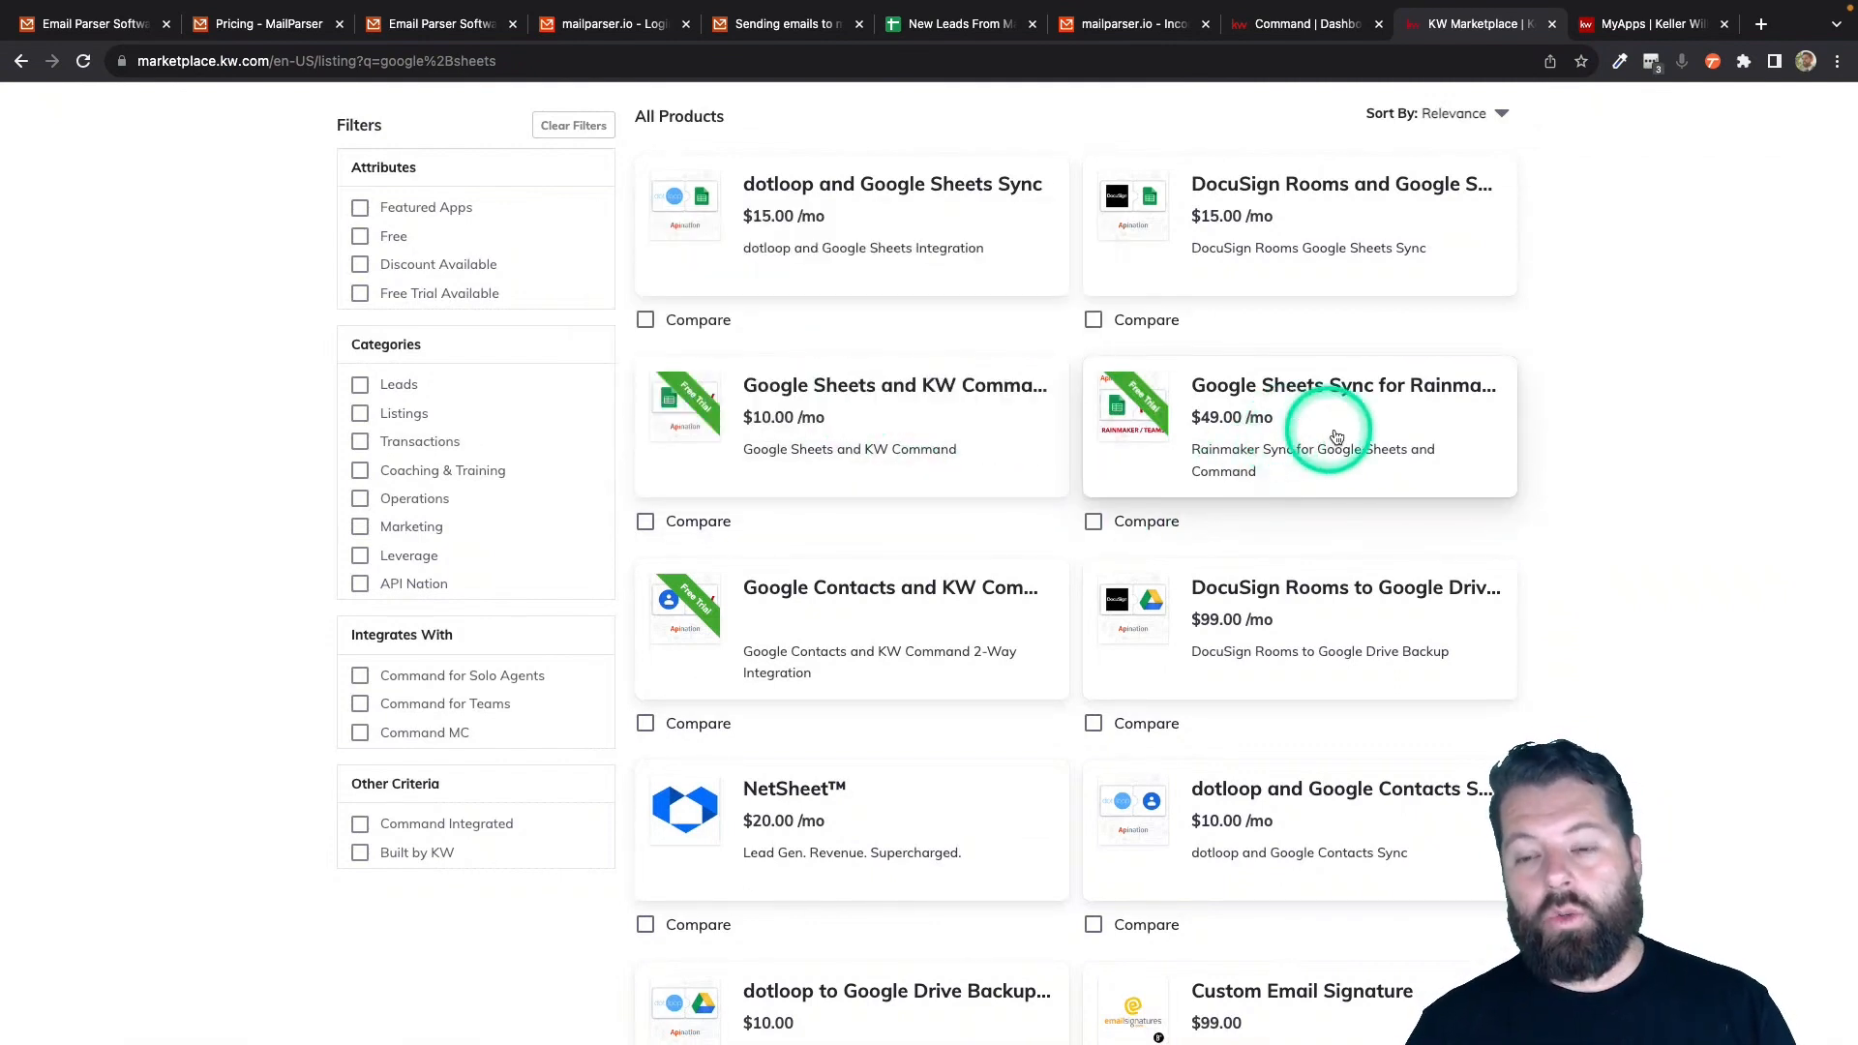
pyautogui.moveTo(1342, 438)
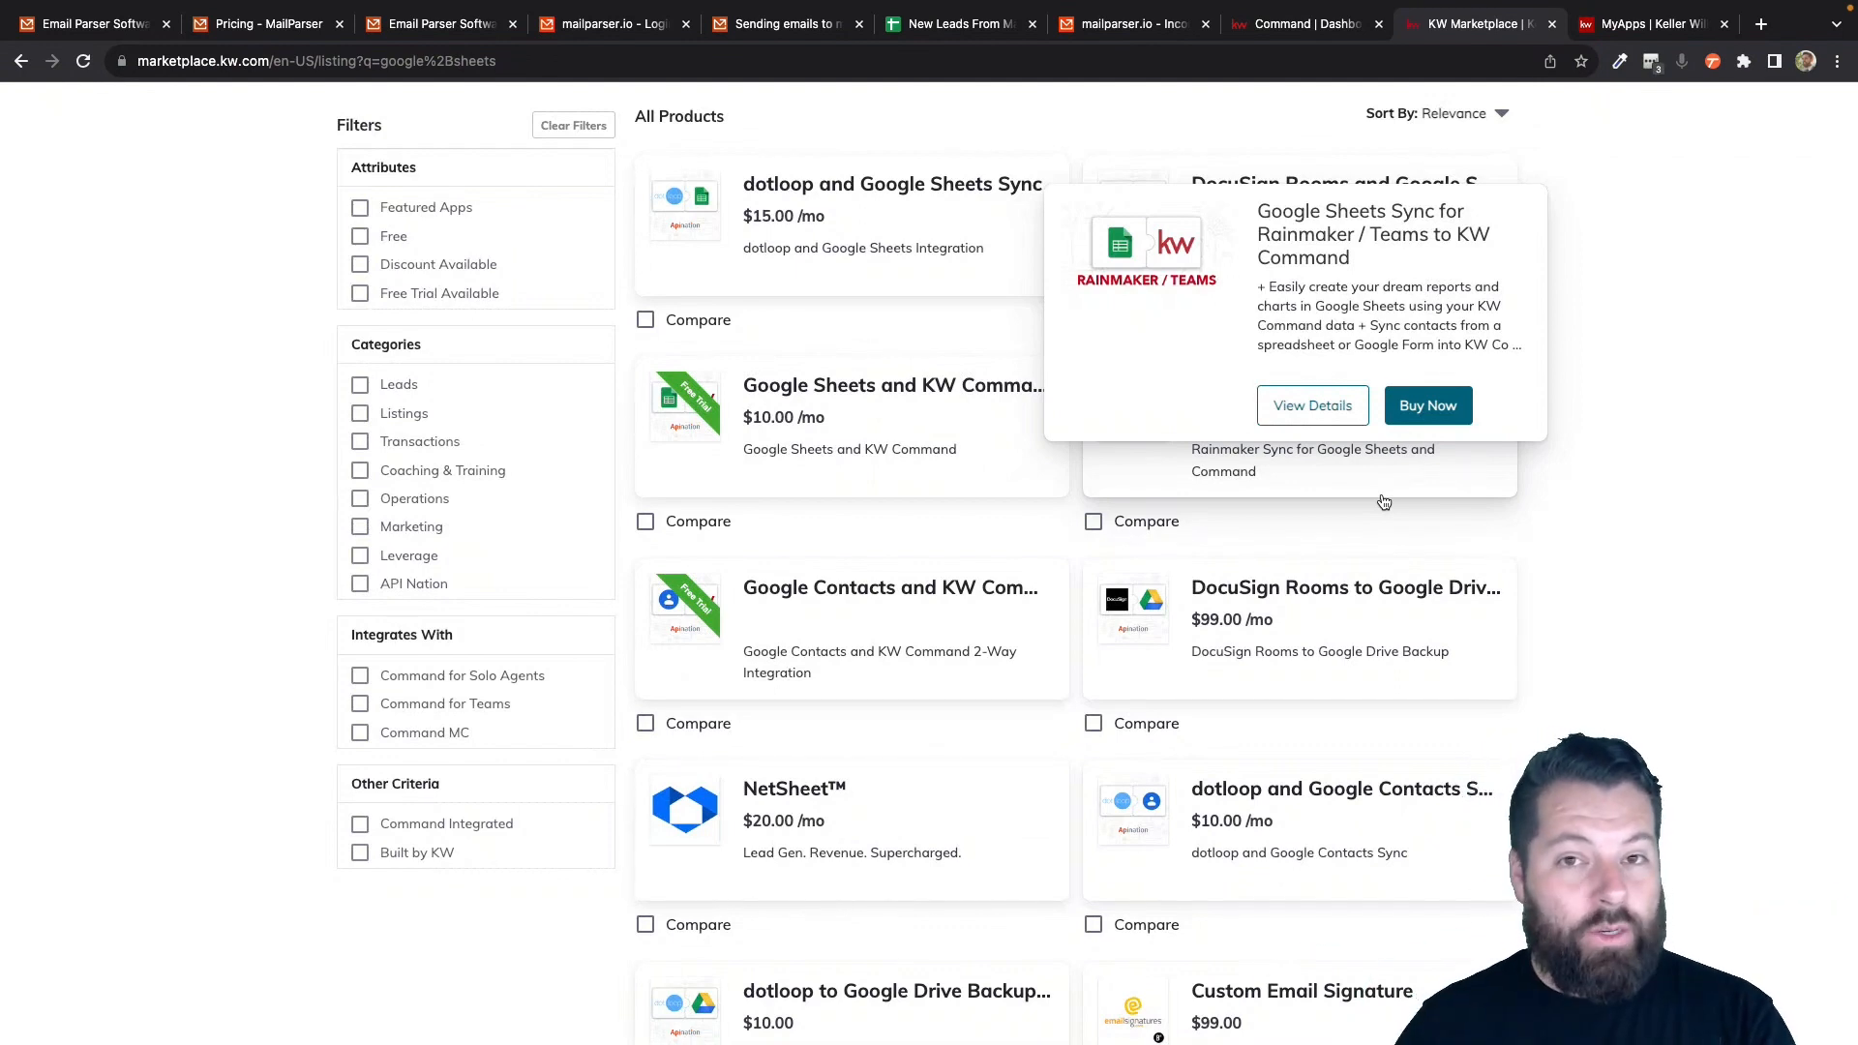
pyautogui.click(1365, 249)
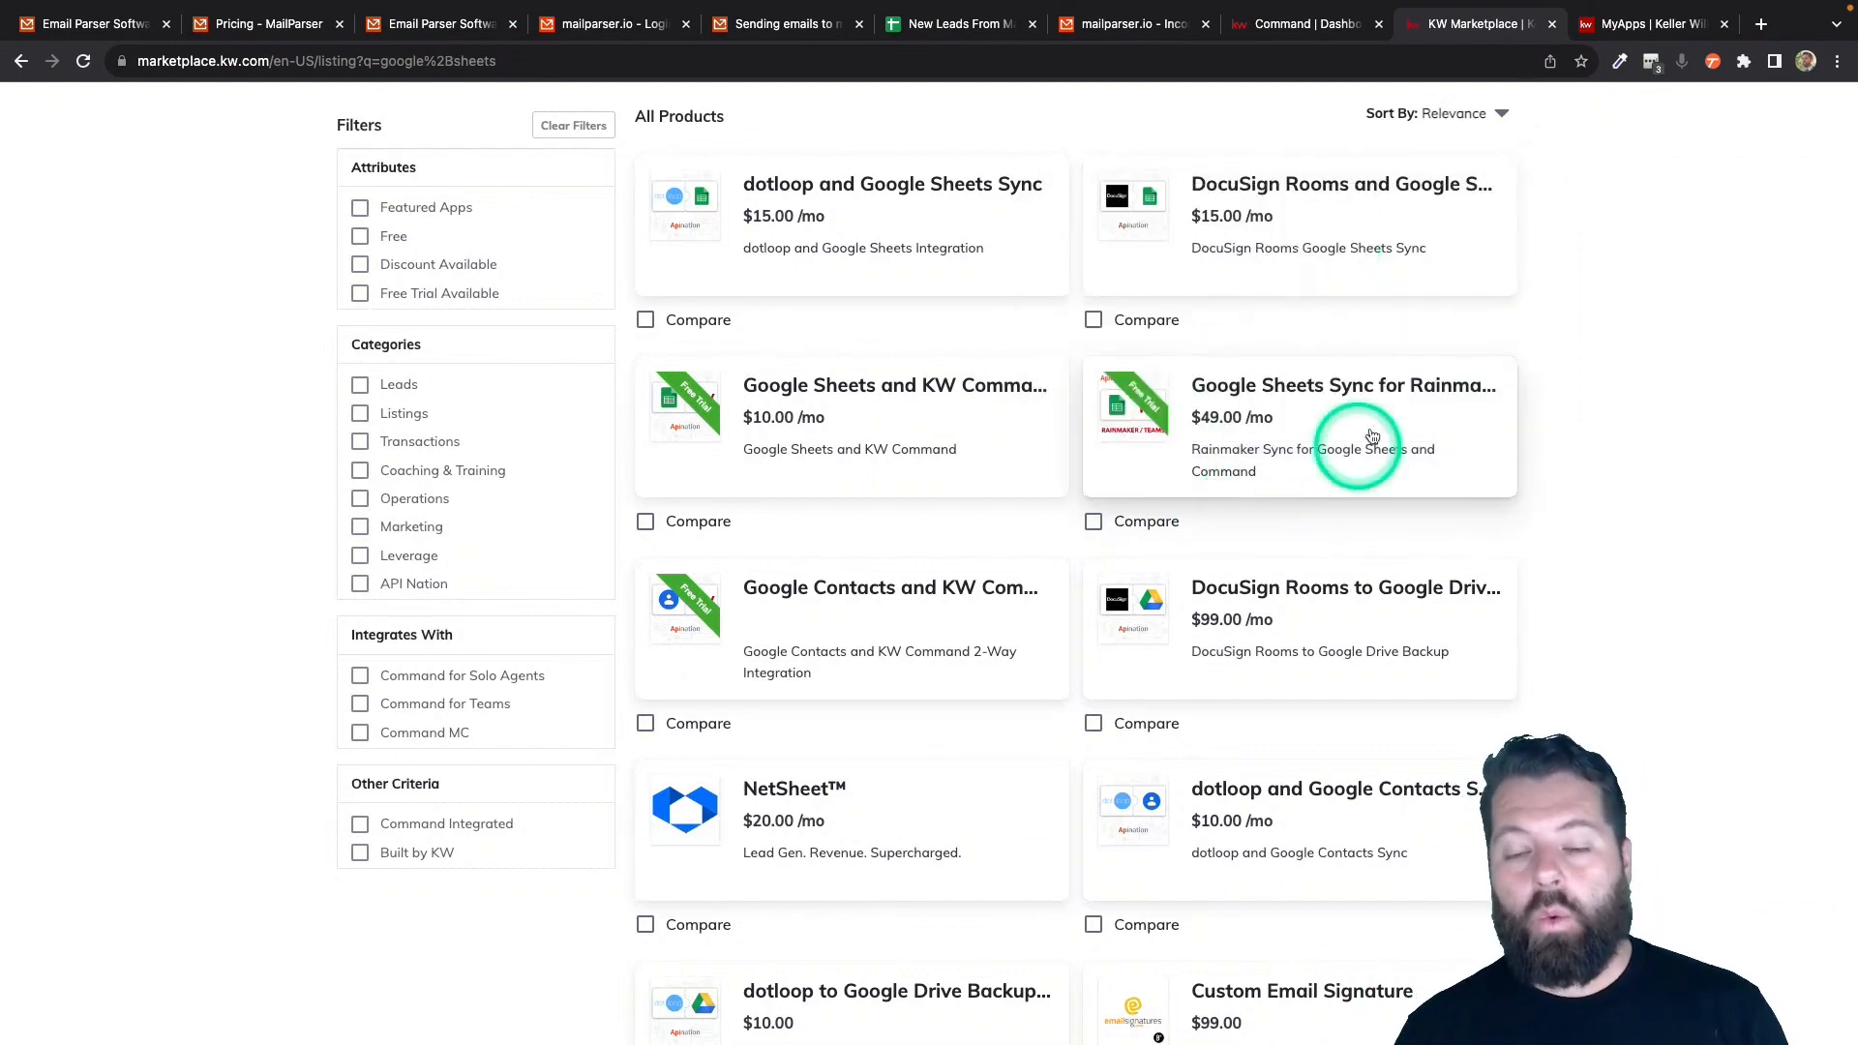
pyautogui.click(936, 443)
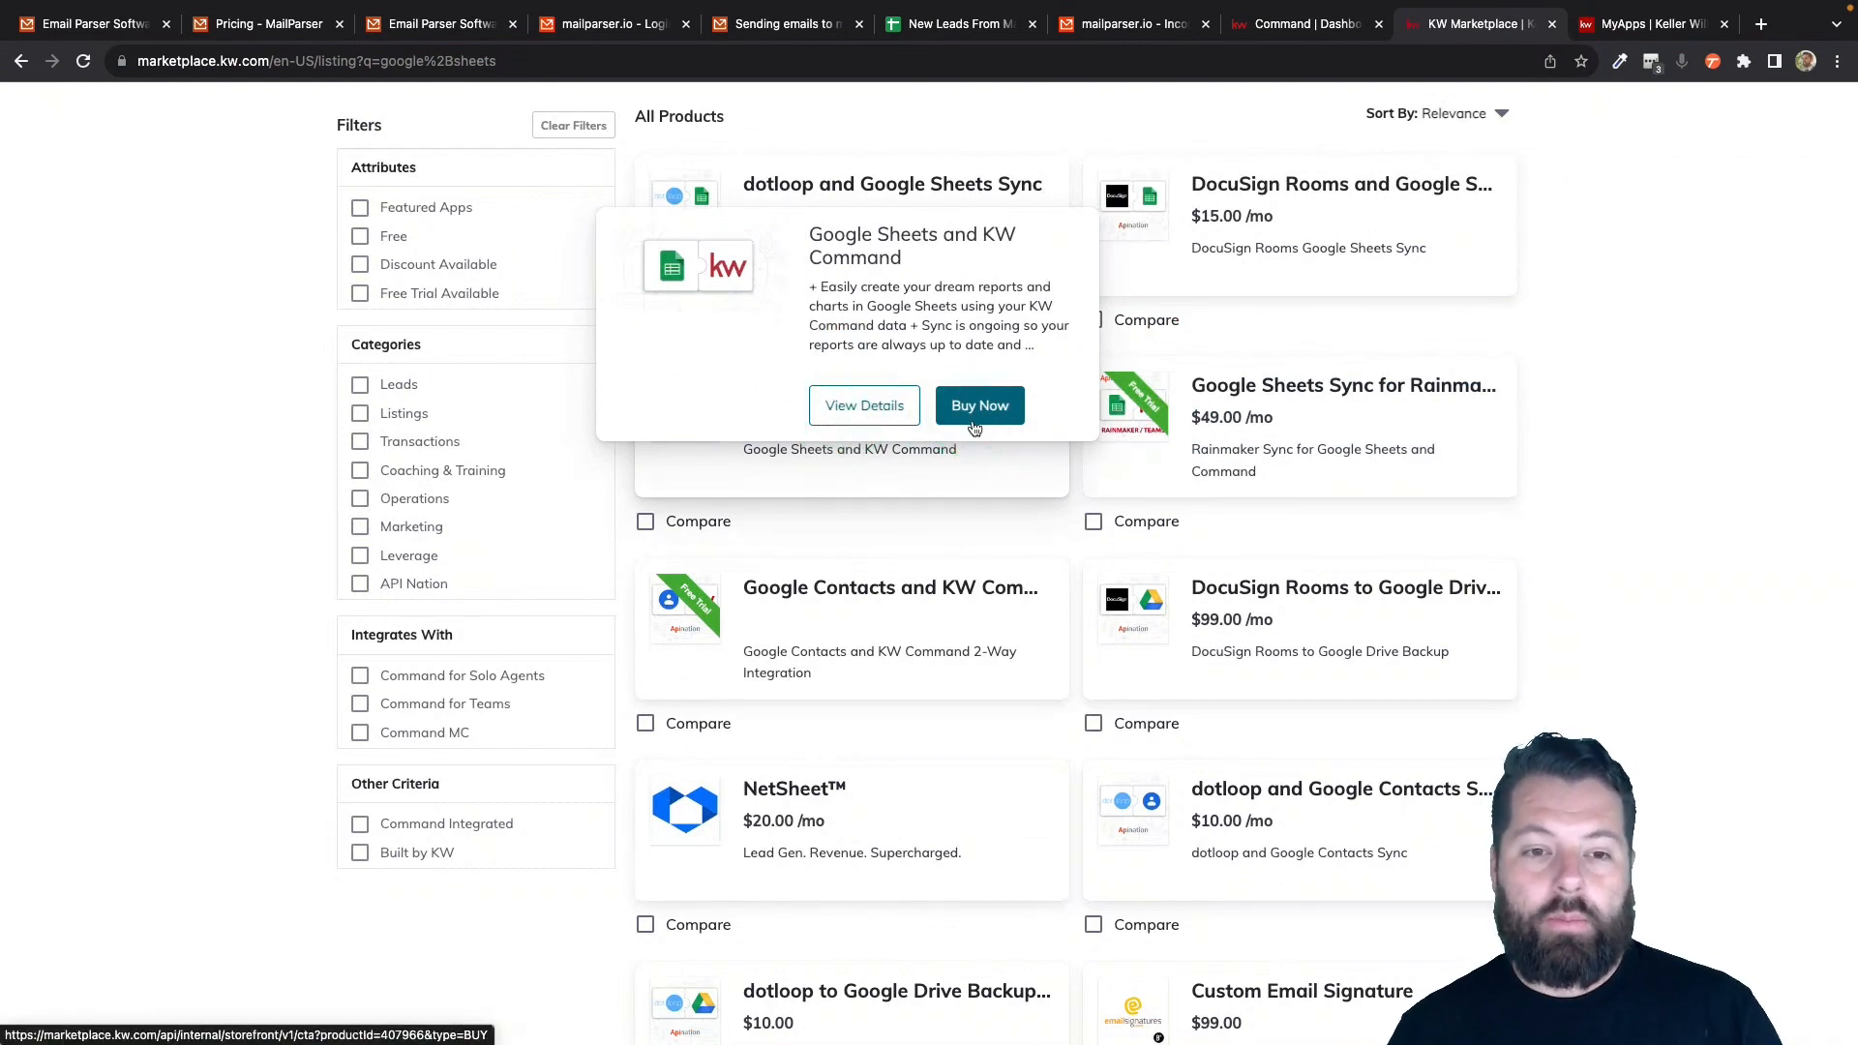
# - Launch the Google Sheets and KW Command app from My Apps
pyautogui.scroll(2, 1046, 431)
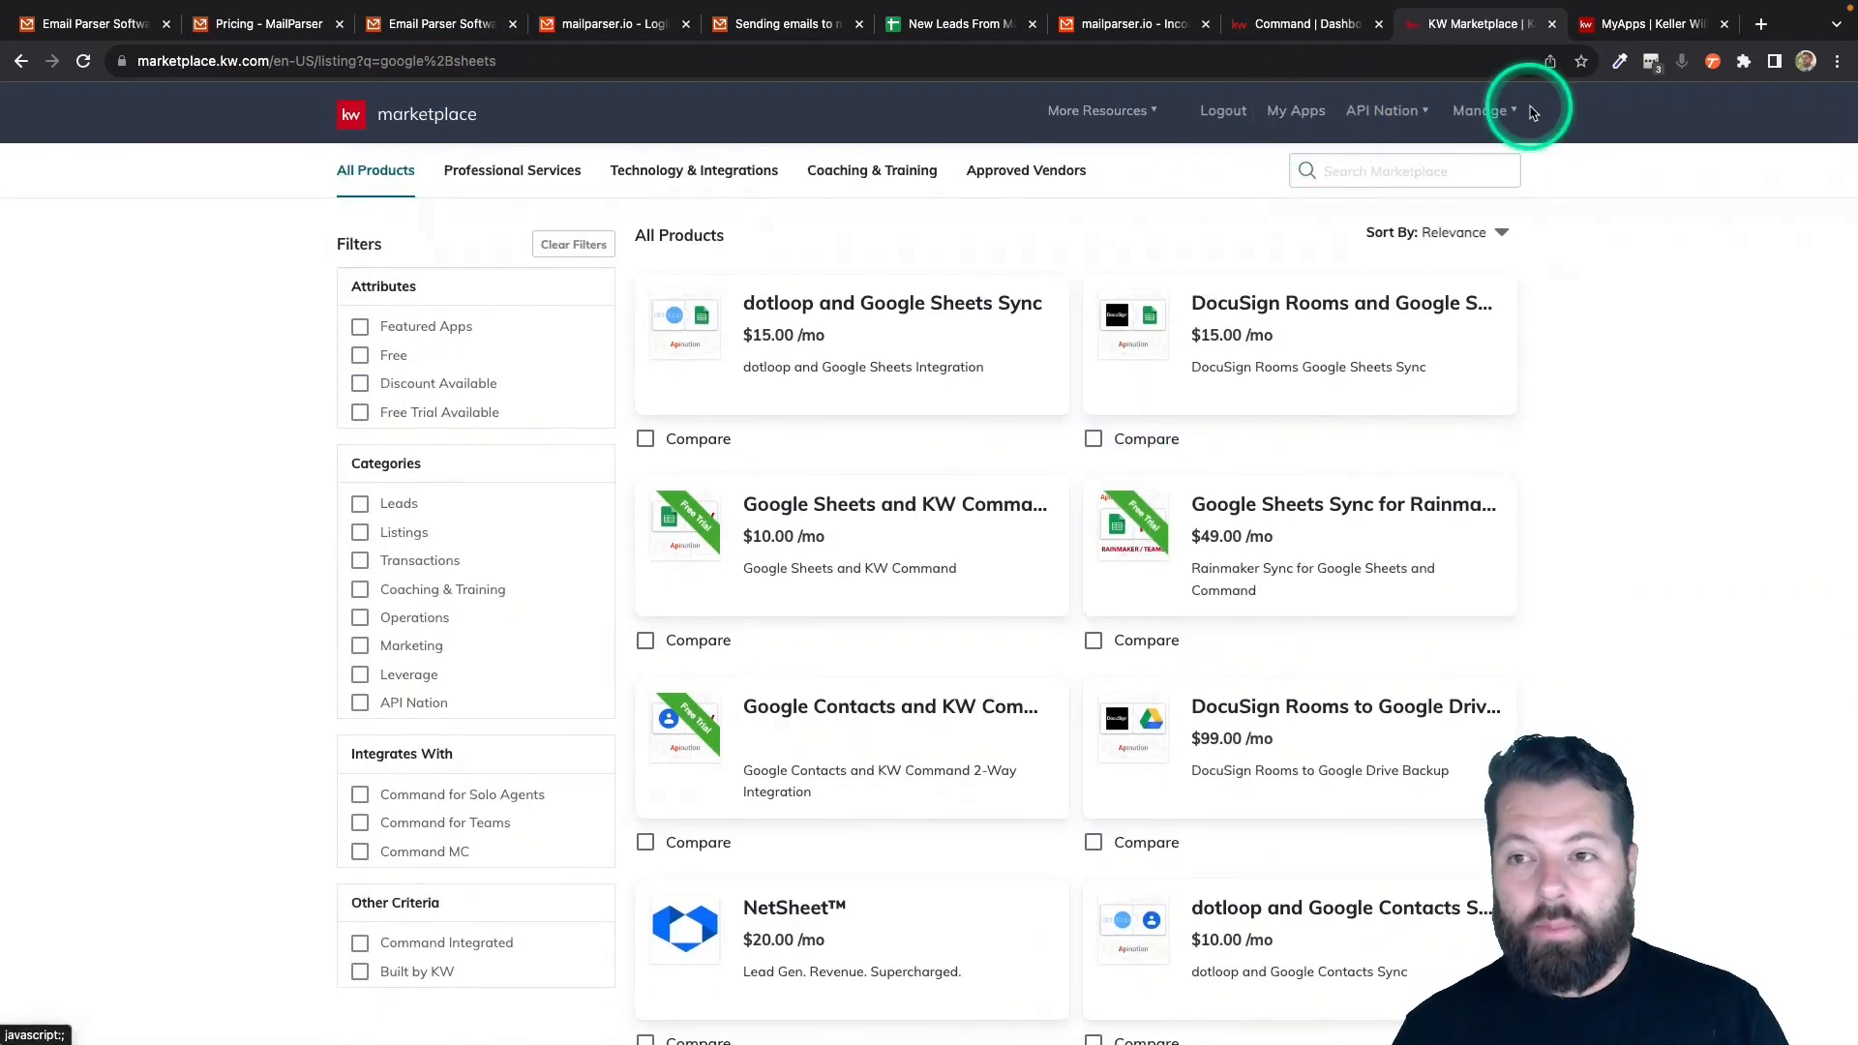
pyautogui.click(1645, 23)
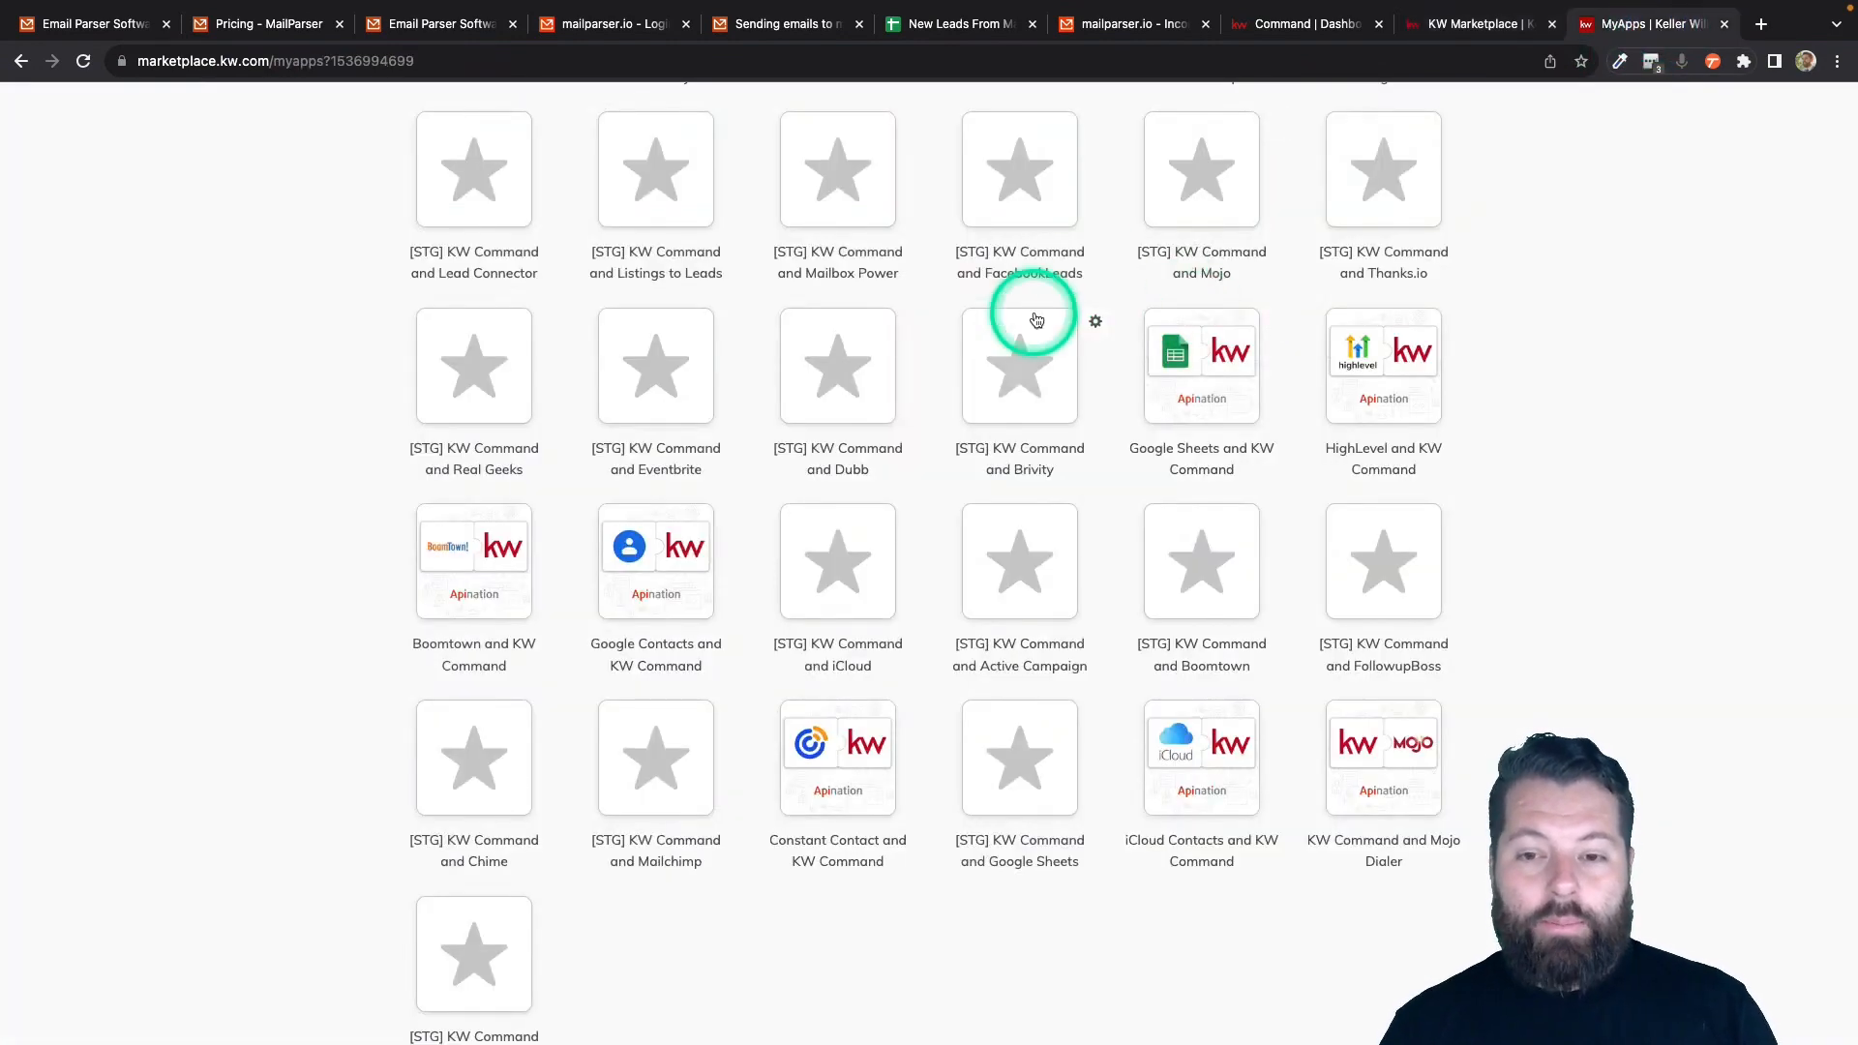
pyautogui.scroll(1, 1037, 310)
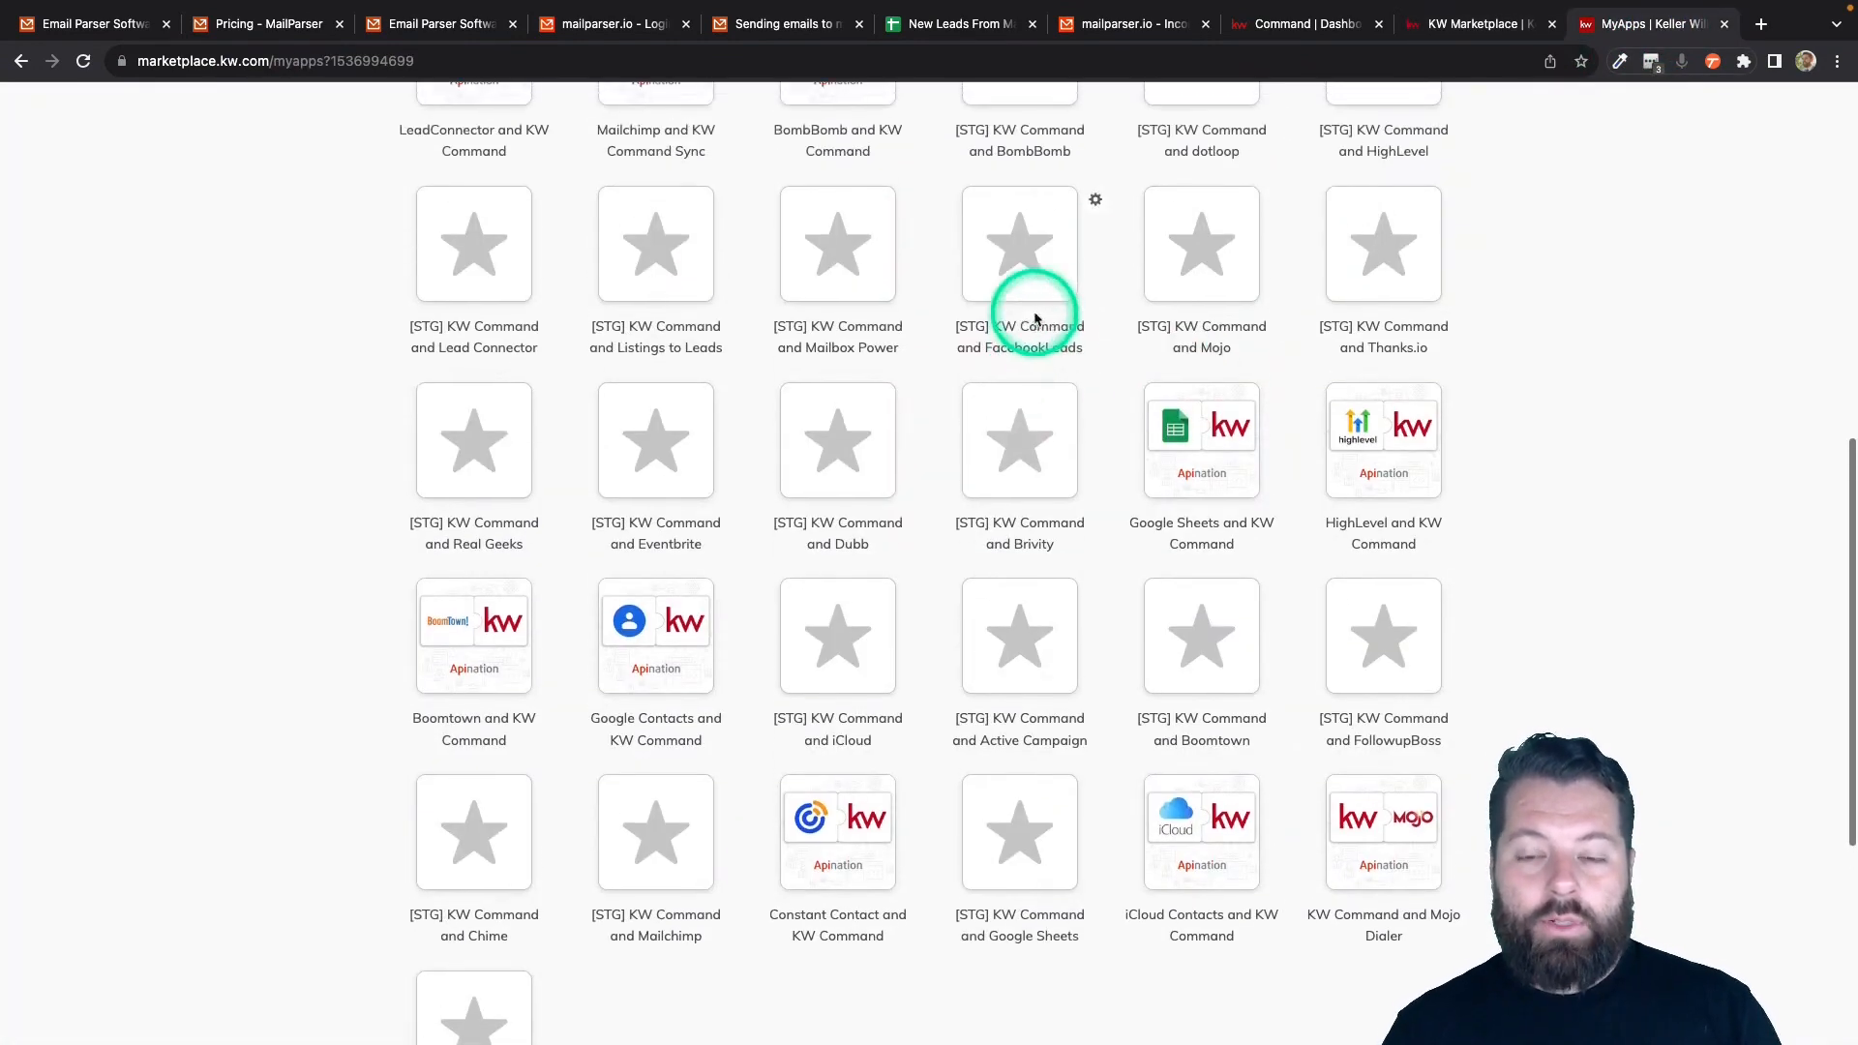
pyautogui.click(1197, 432)
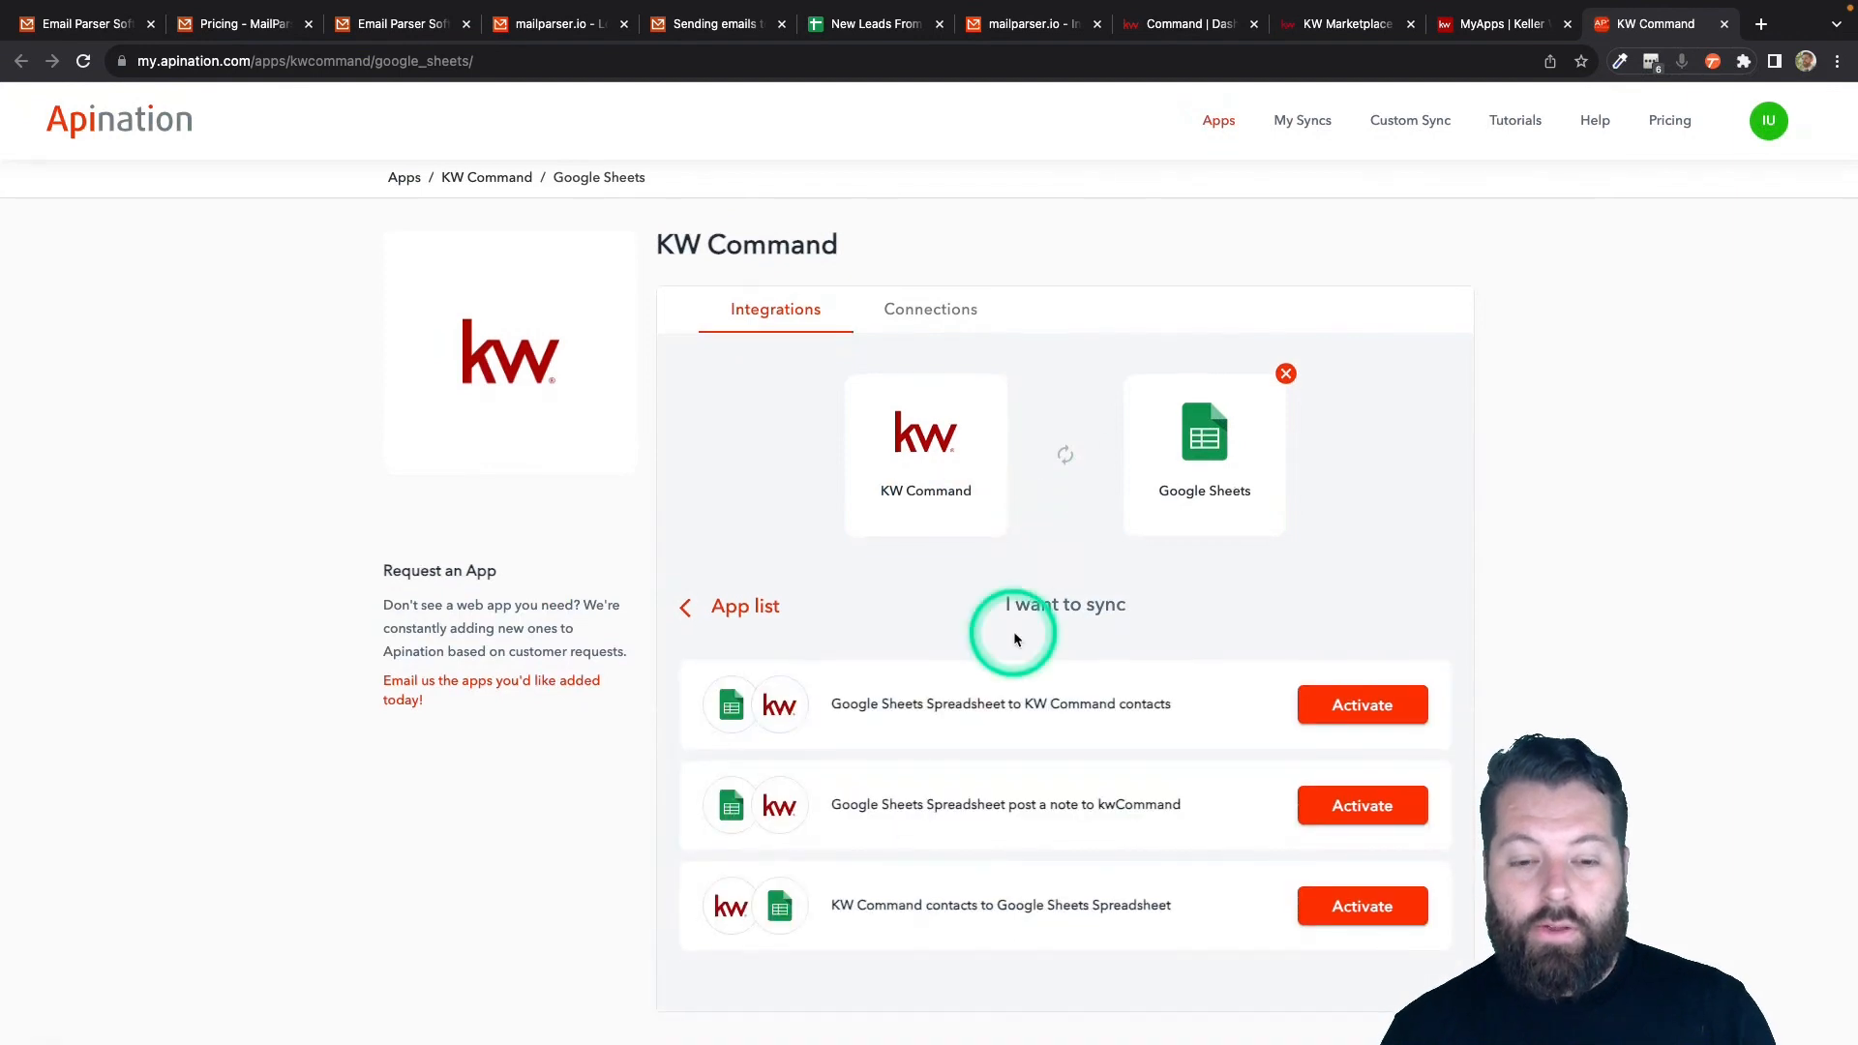
# - Activate 'Google Sheets Spreadsheet to KW Command contacts' from the integrations list
pyautogui.scroll(-3, 996, 630)
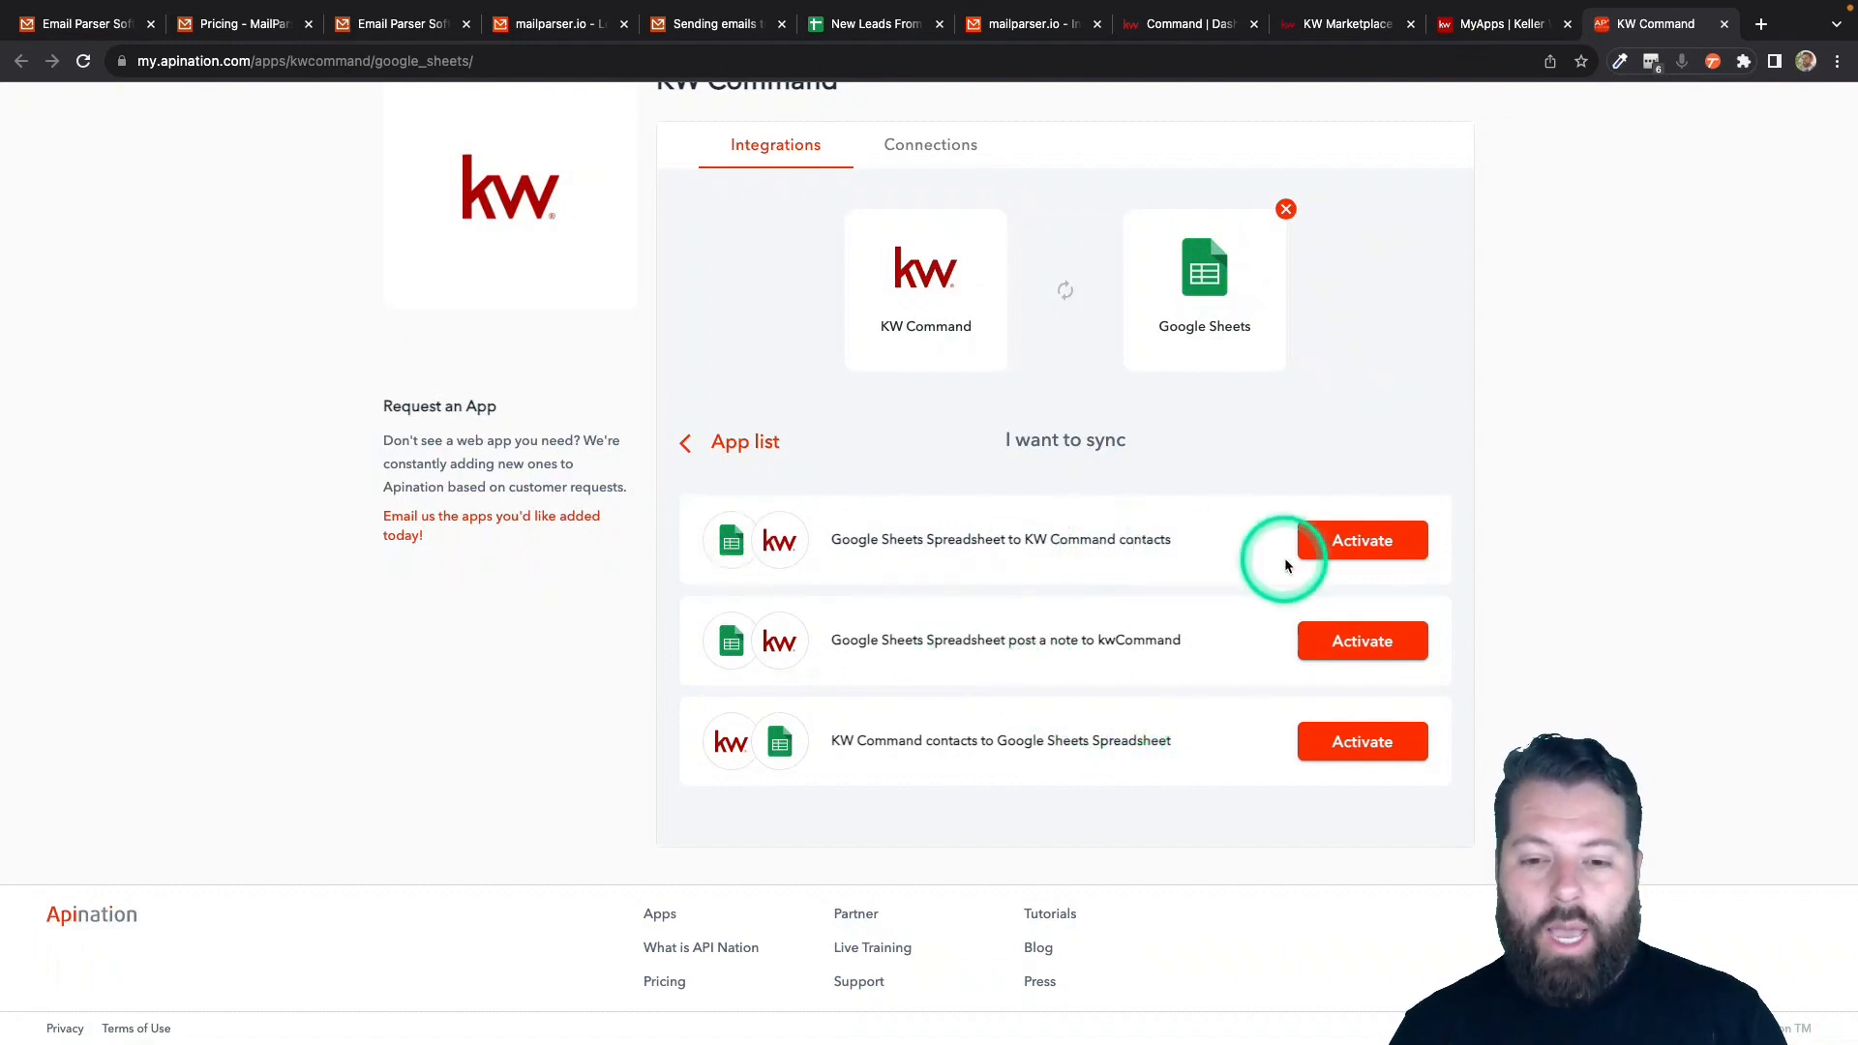
pyautogui.click(1336, 545)
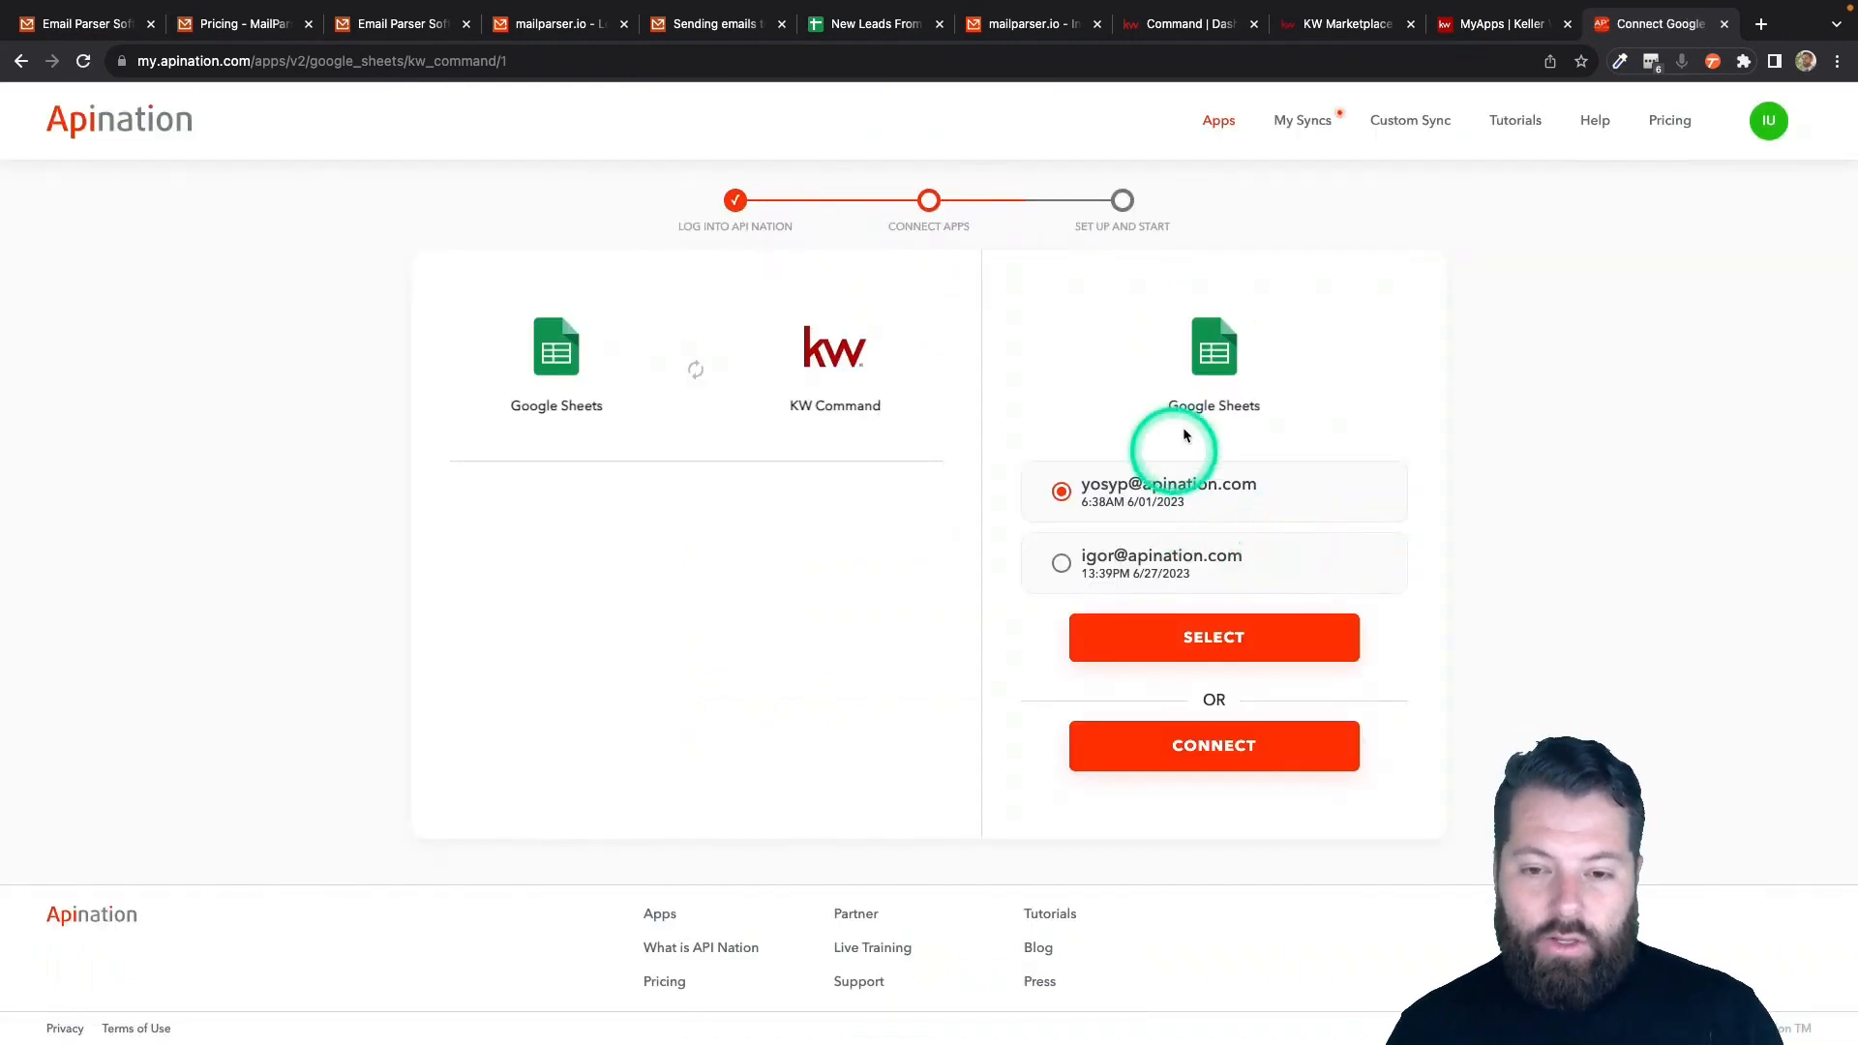
# - Authorize a Google account for Sheets access and select the saved KW Command account
pyautogui.click(1210, 760)
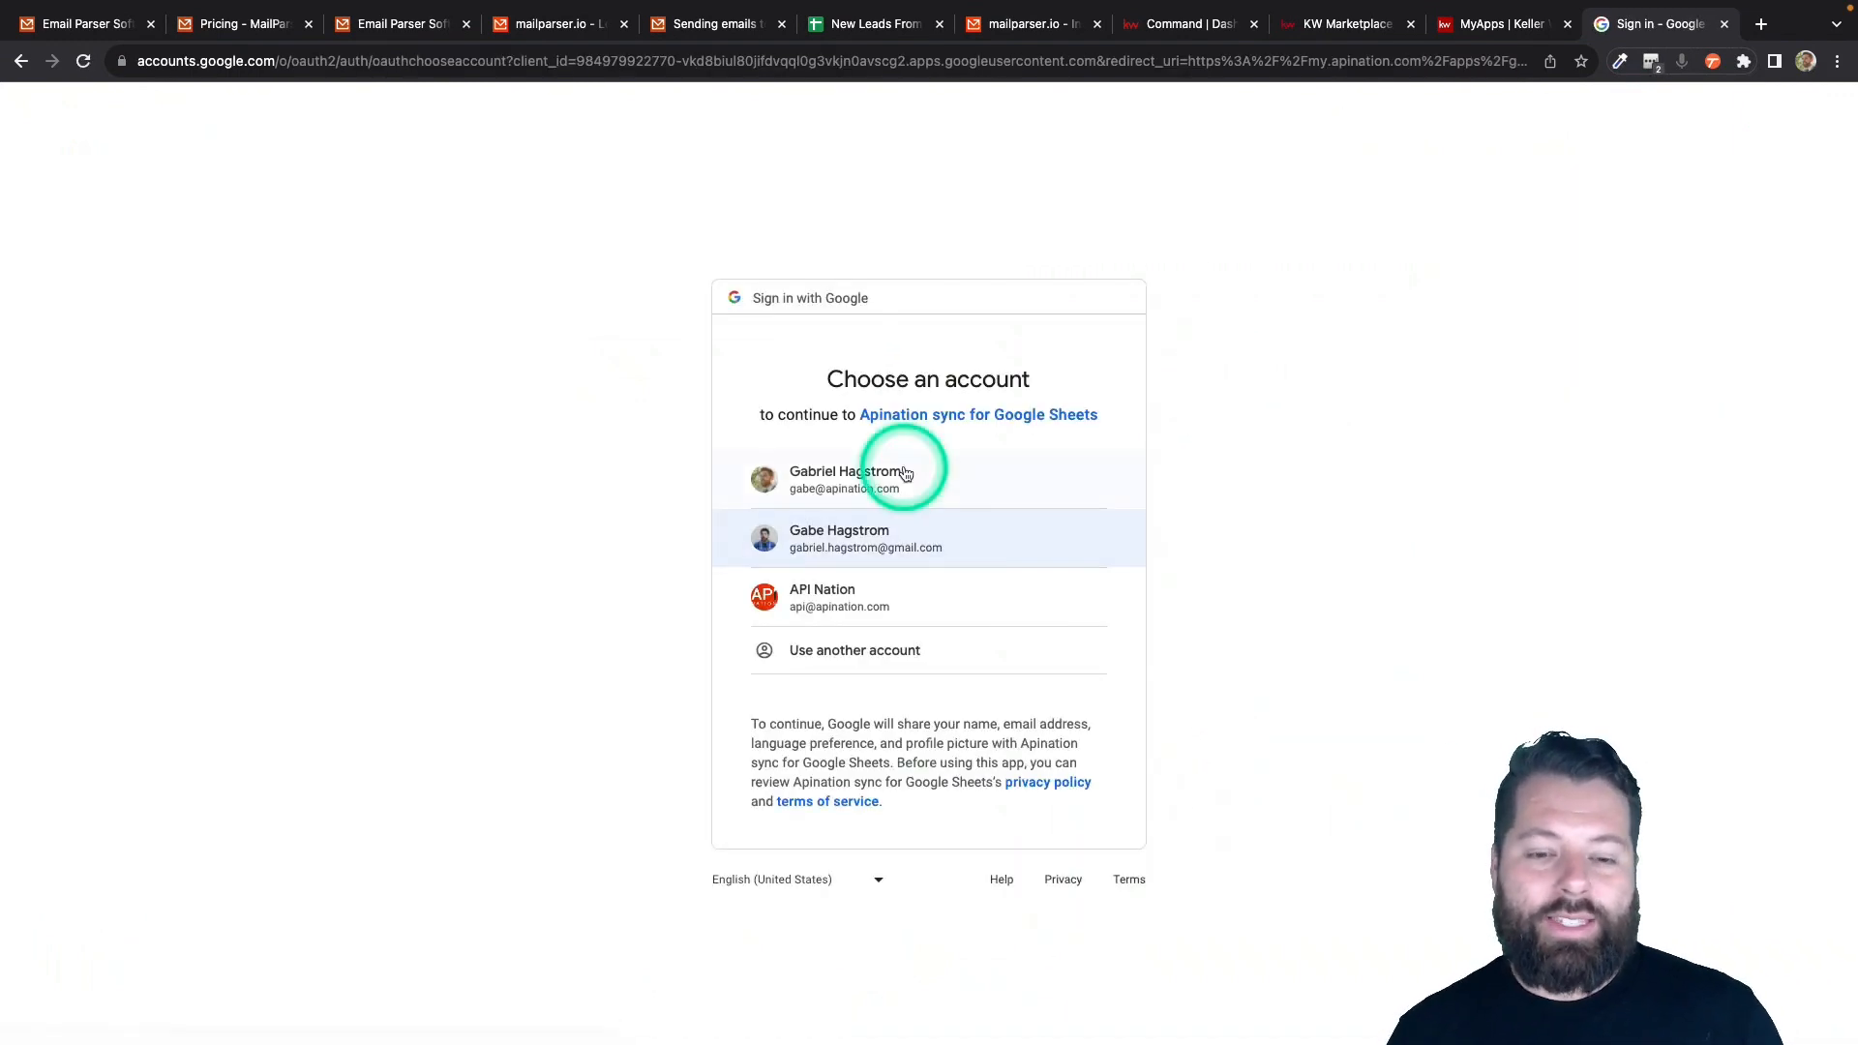
pyautogui.click(869, 485)
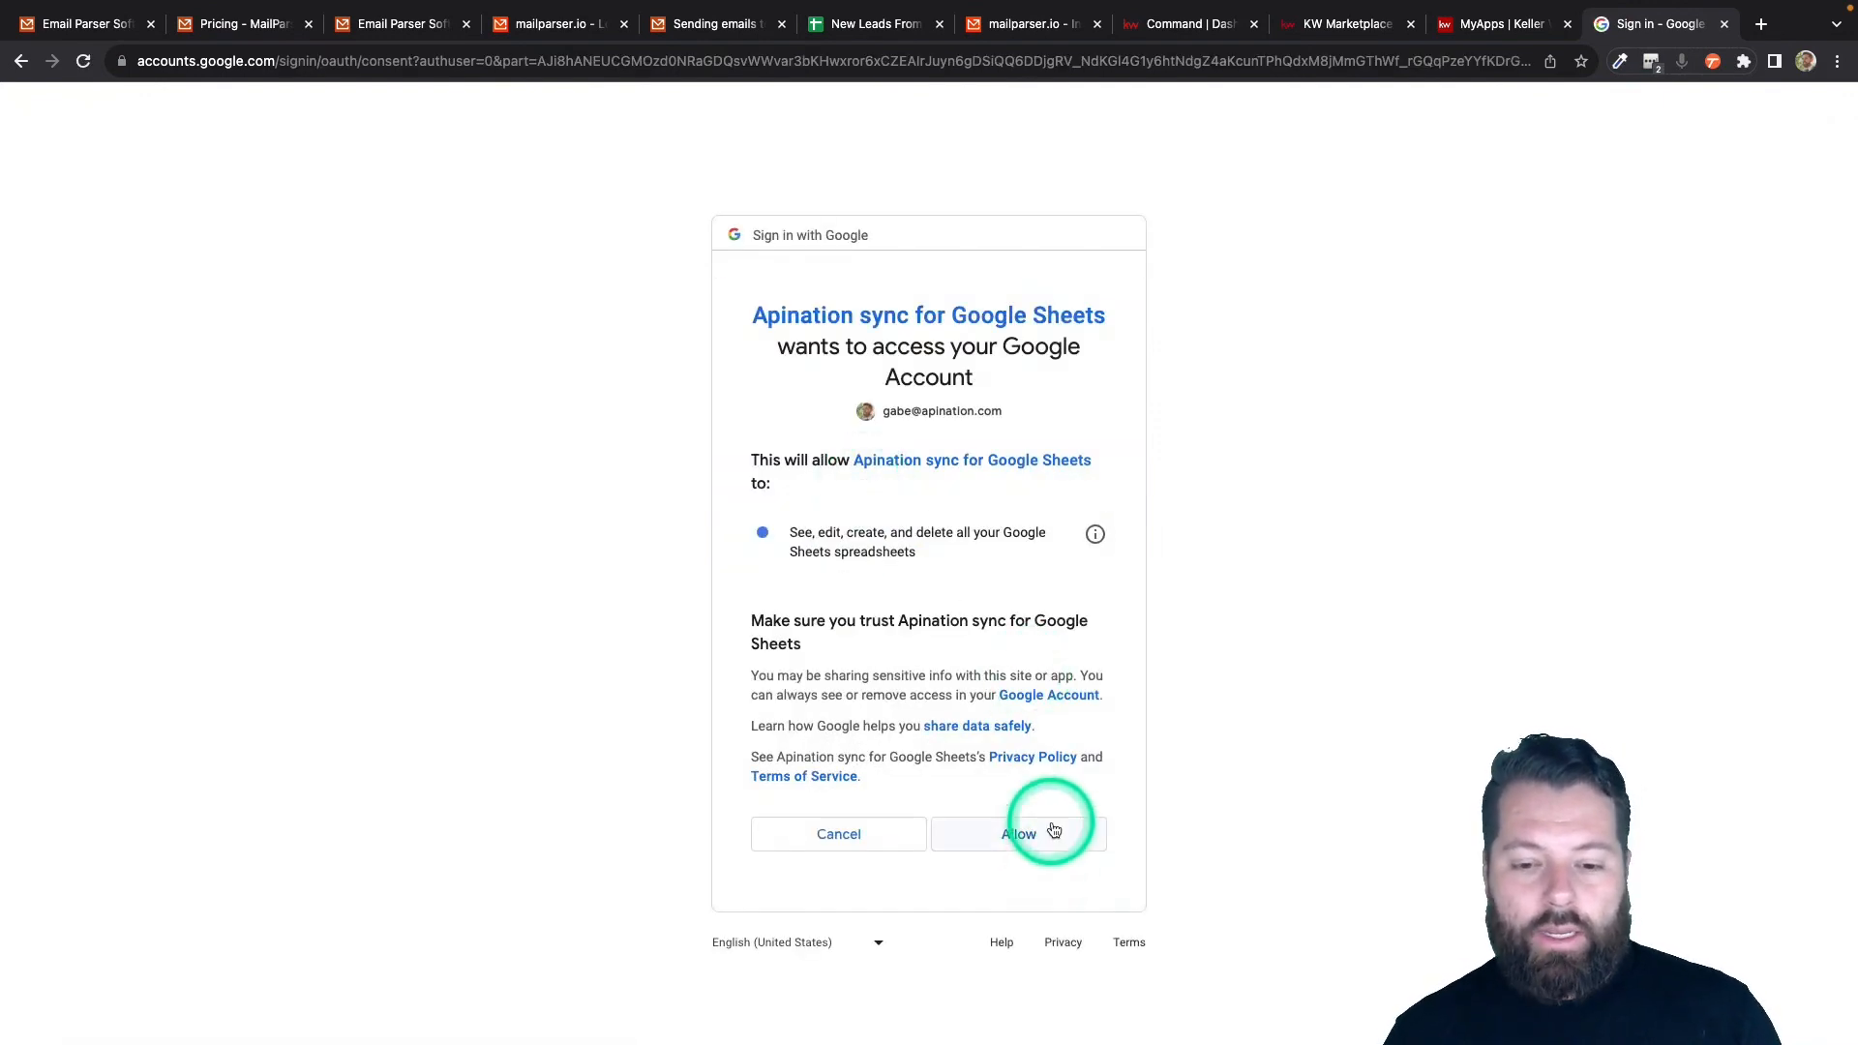
pyautogui.click(1053, 831)
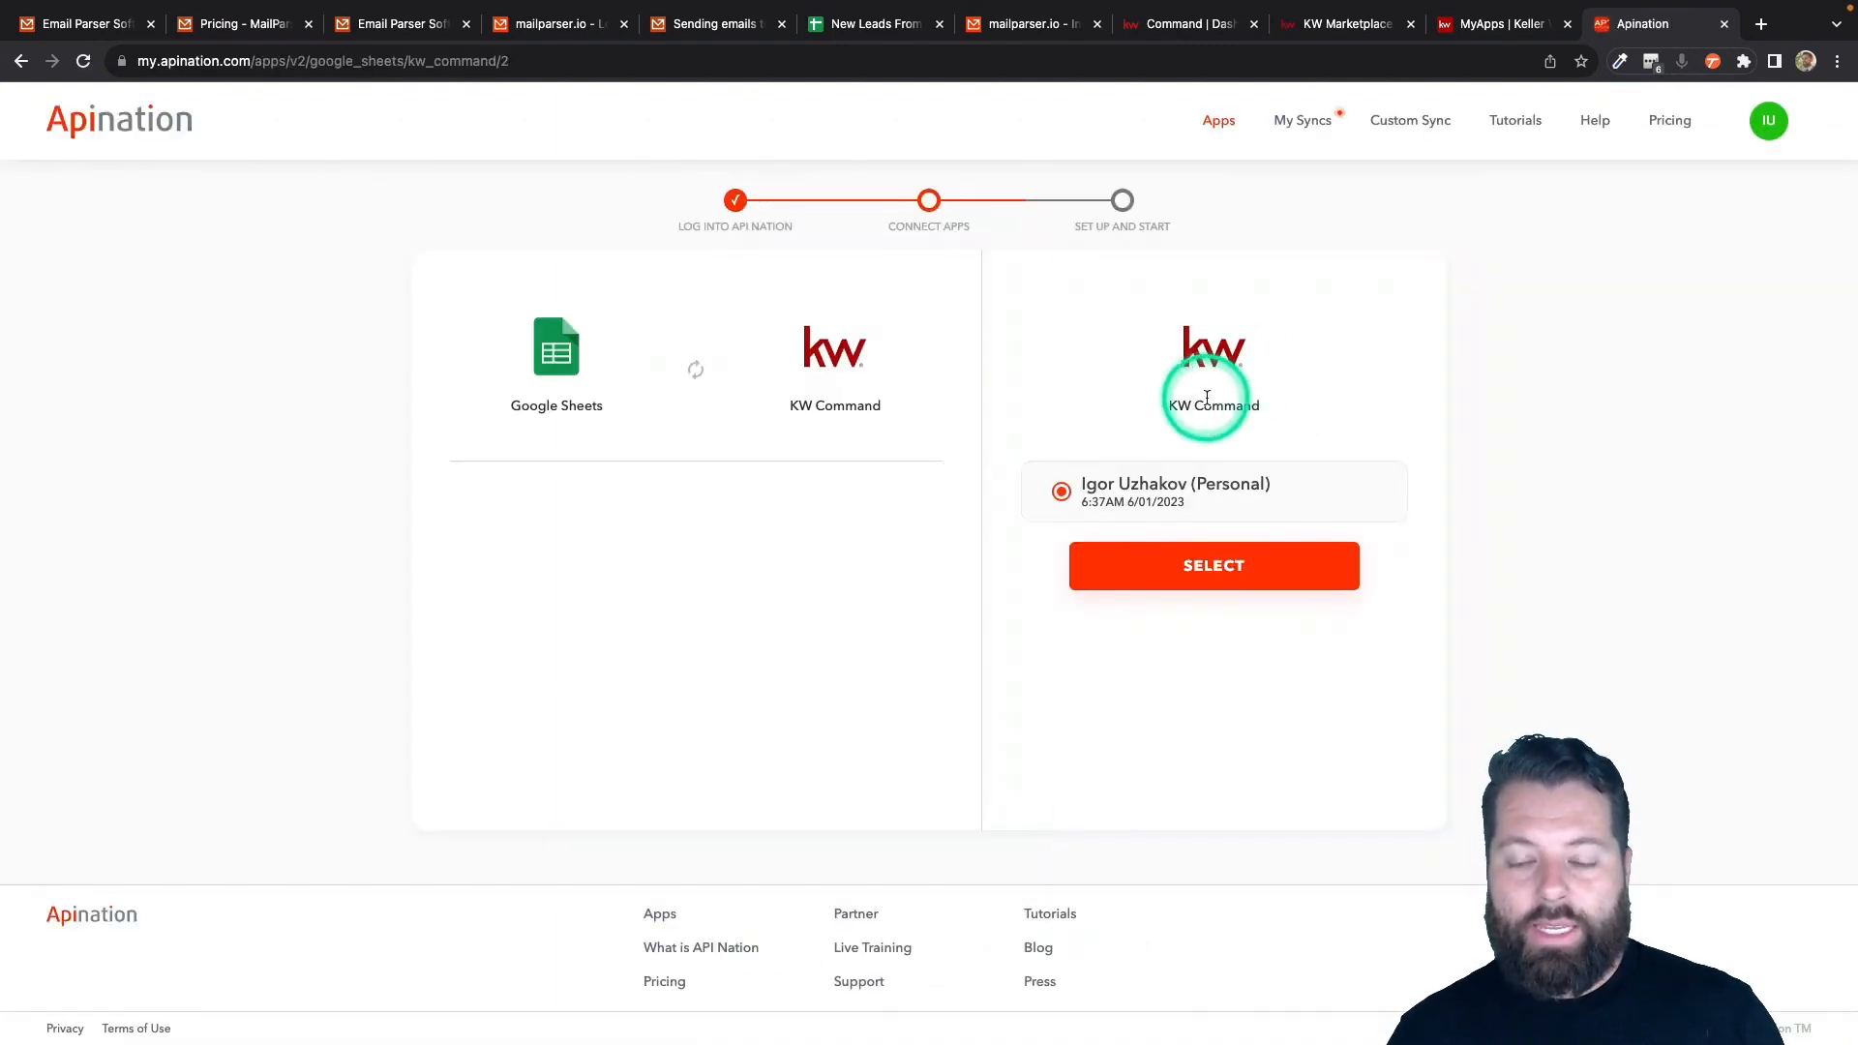
pyautogui.click(1193, 554)
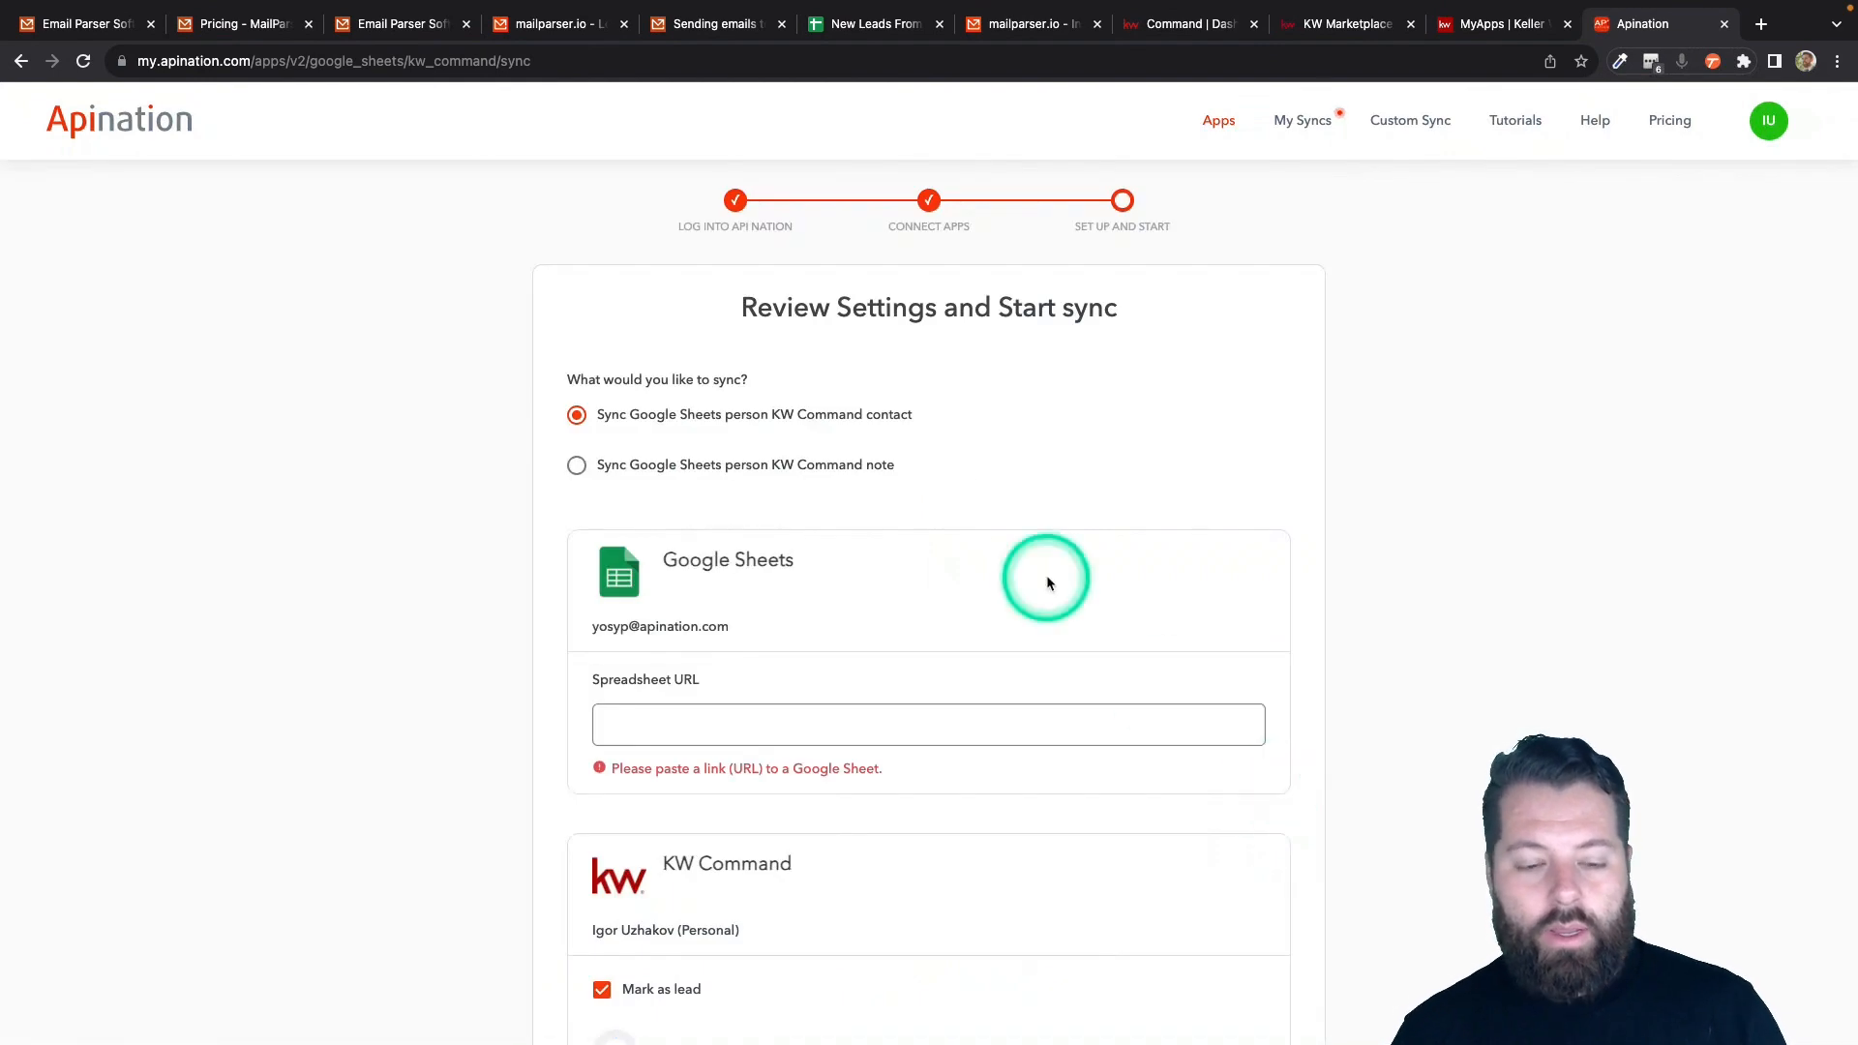
# - Copy the New Leads From Mailparser sheet's full URL and return to the Apination settings
pyautogui.scroll(-3, 1048, 580)
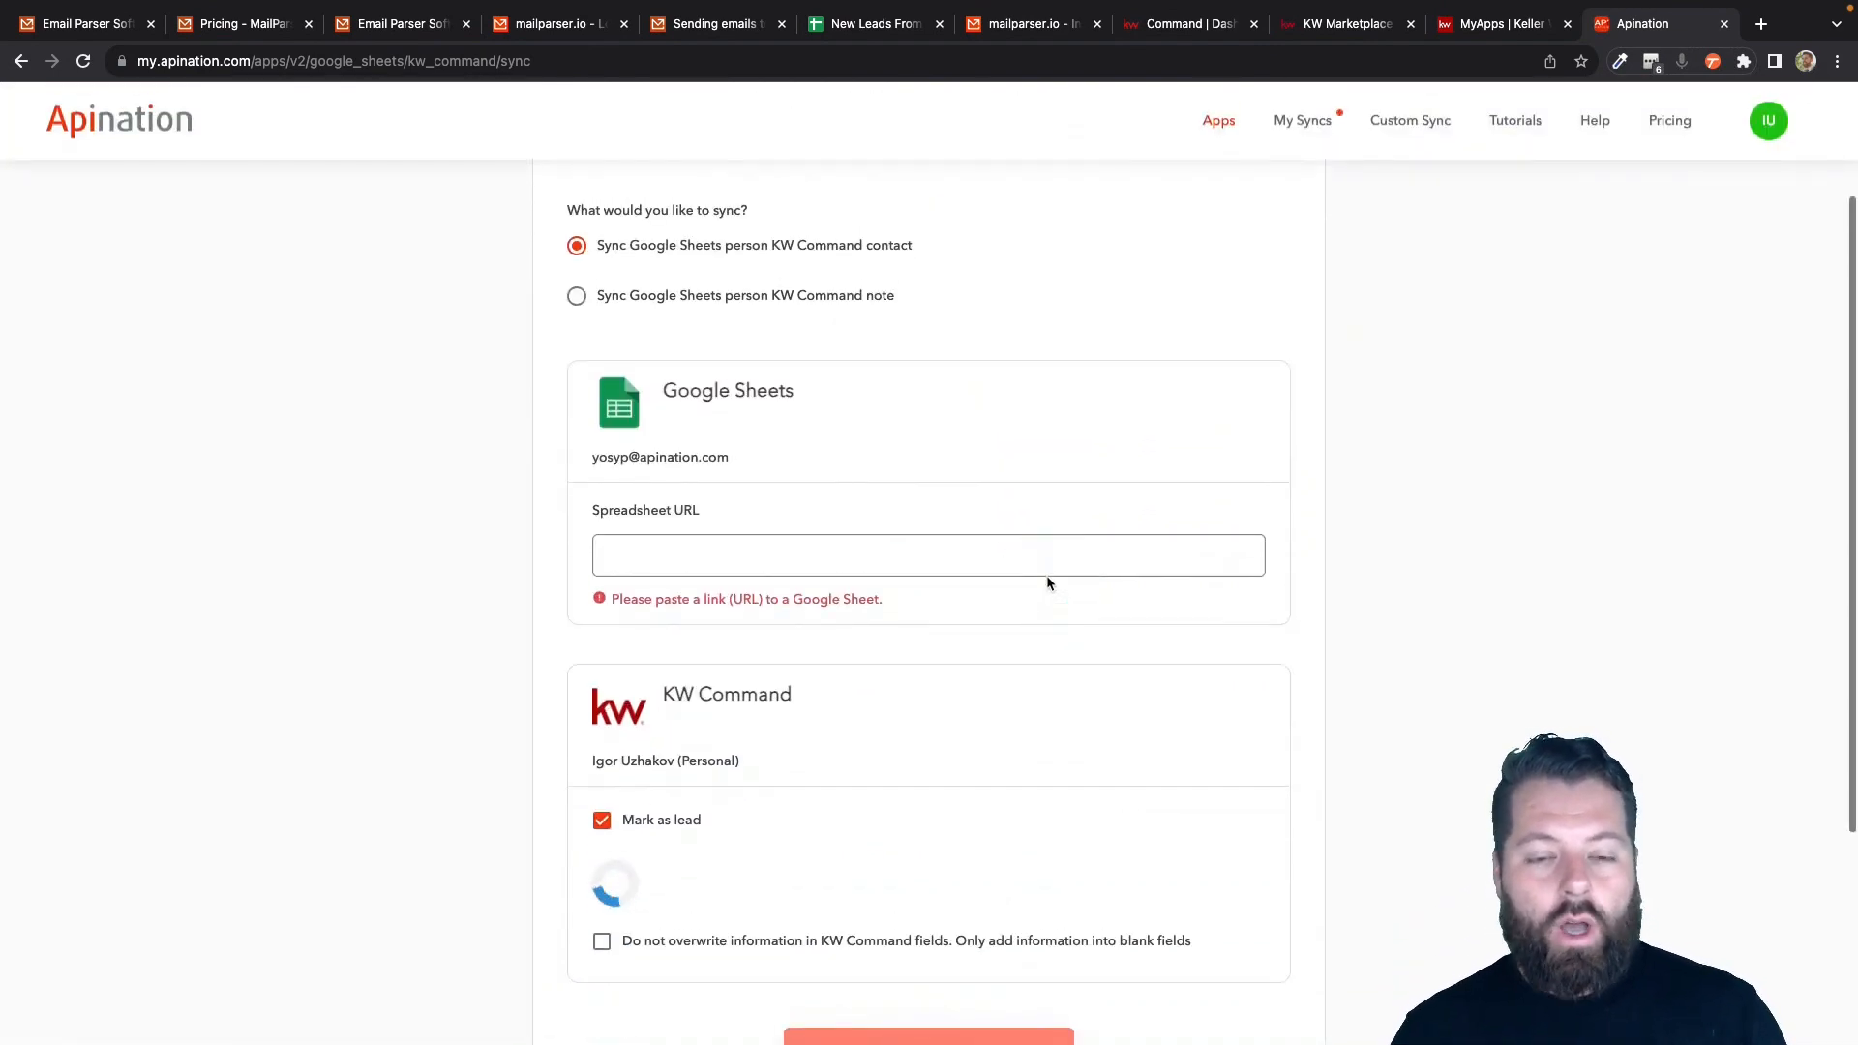
pyautogui.scroll(2, 1048, 581)
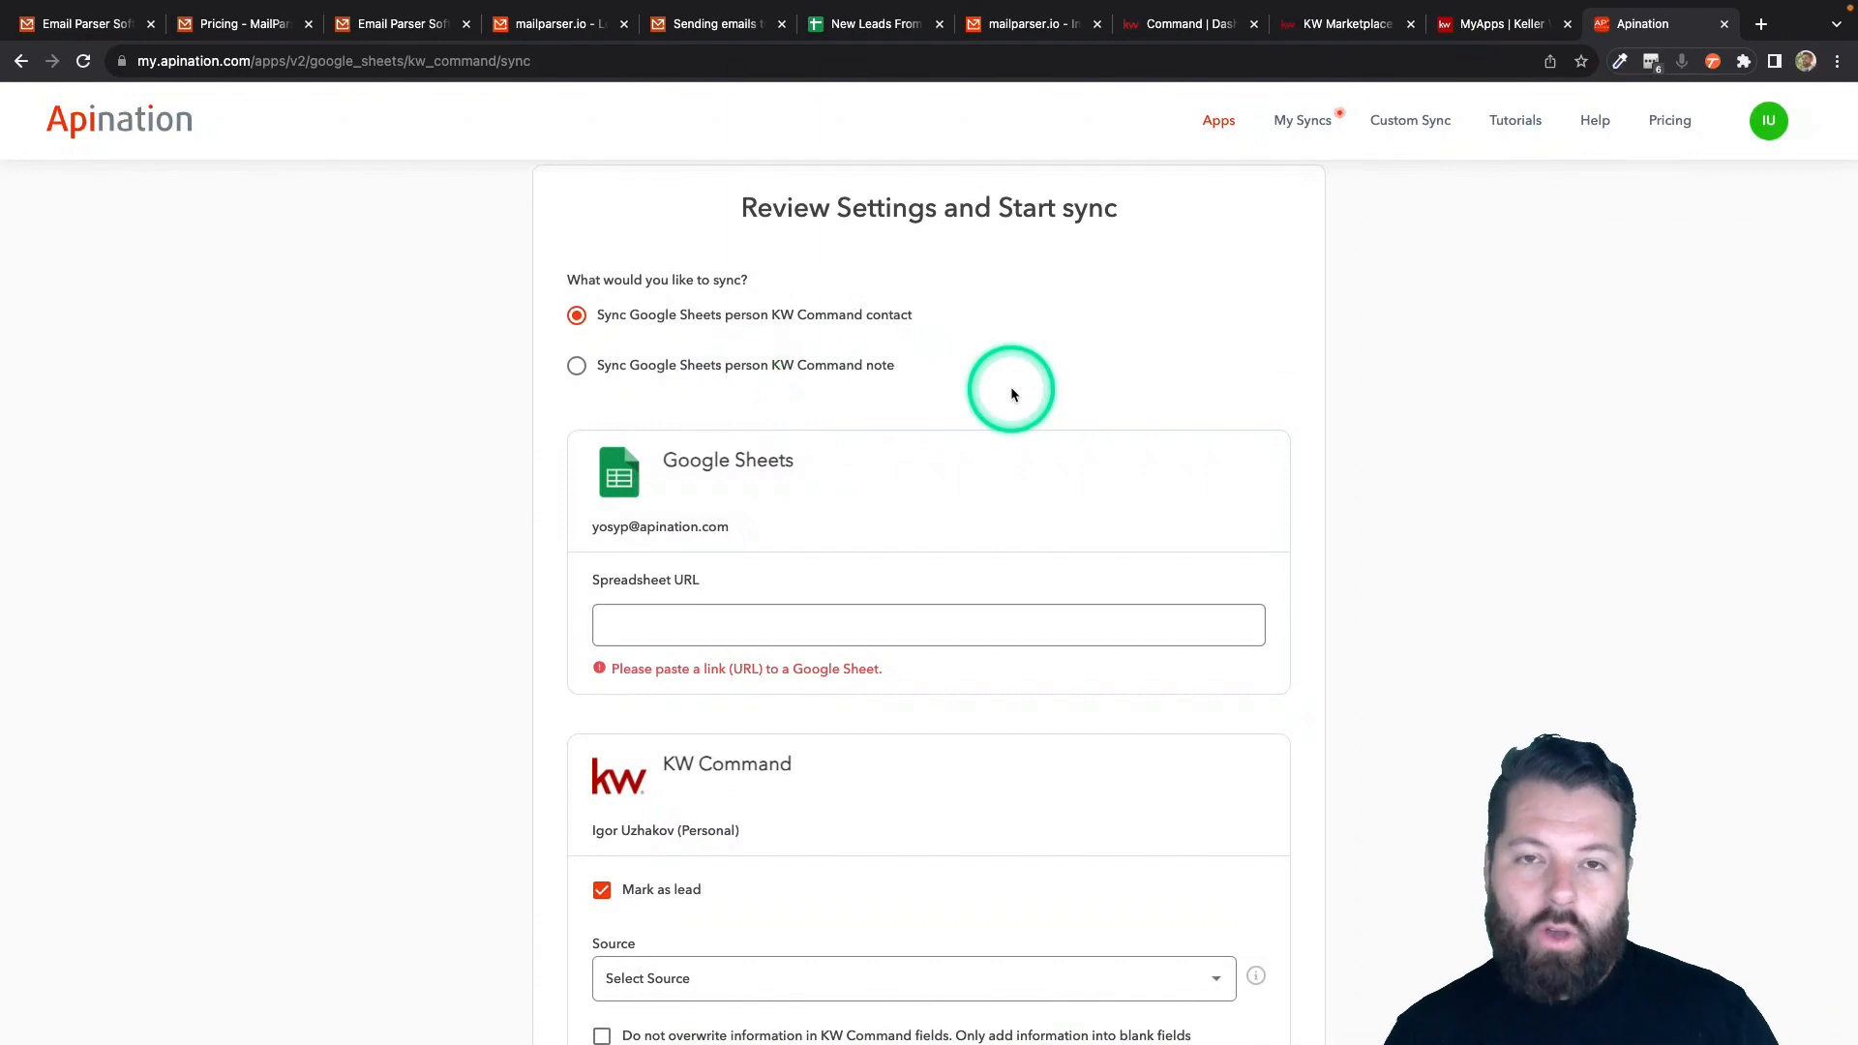
pyautogui.scroll(-1, 916, 414)
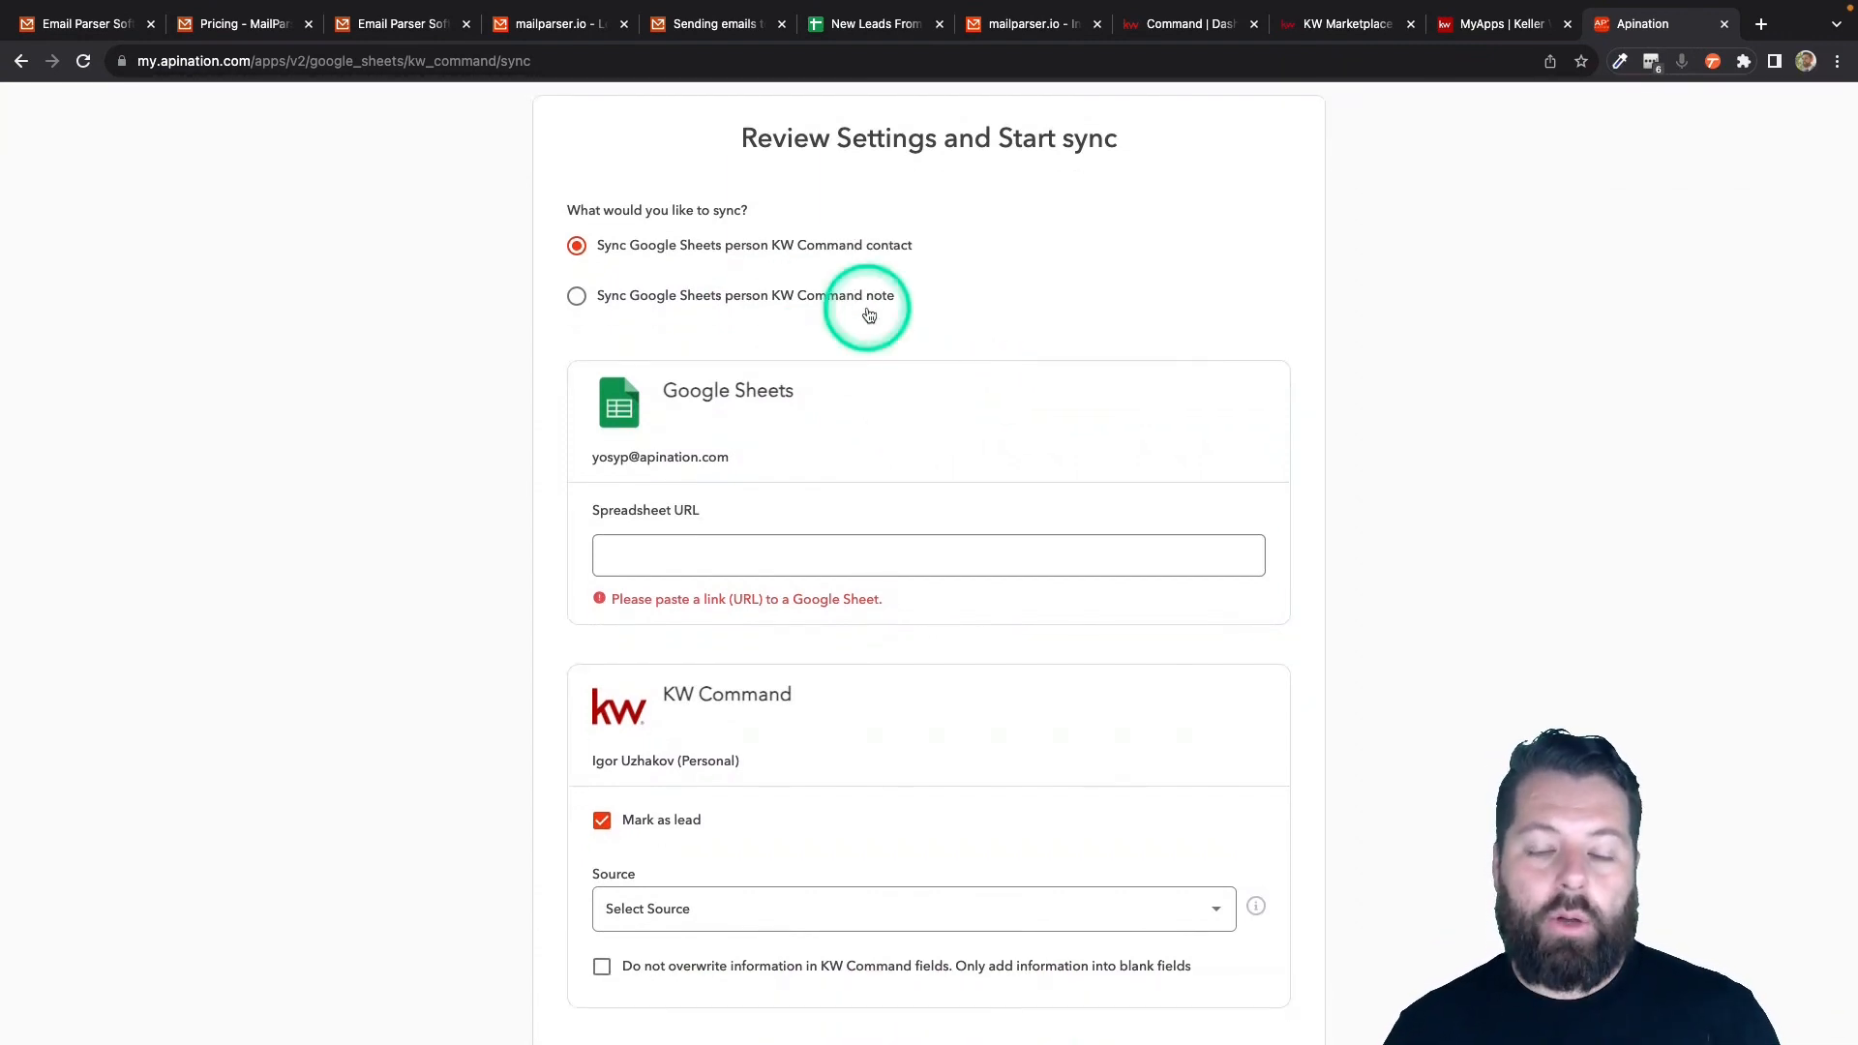
pyautogui.scroll(-2, 918, 415)
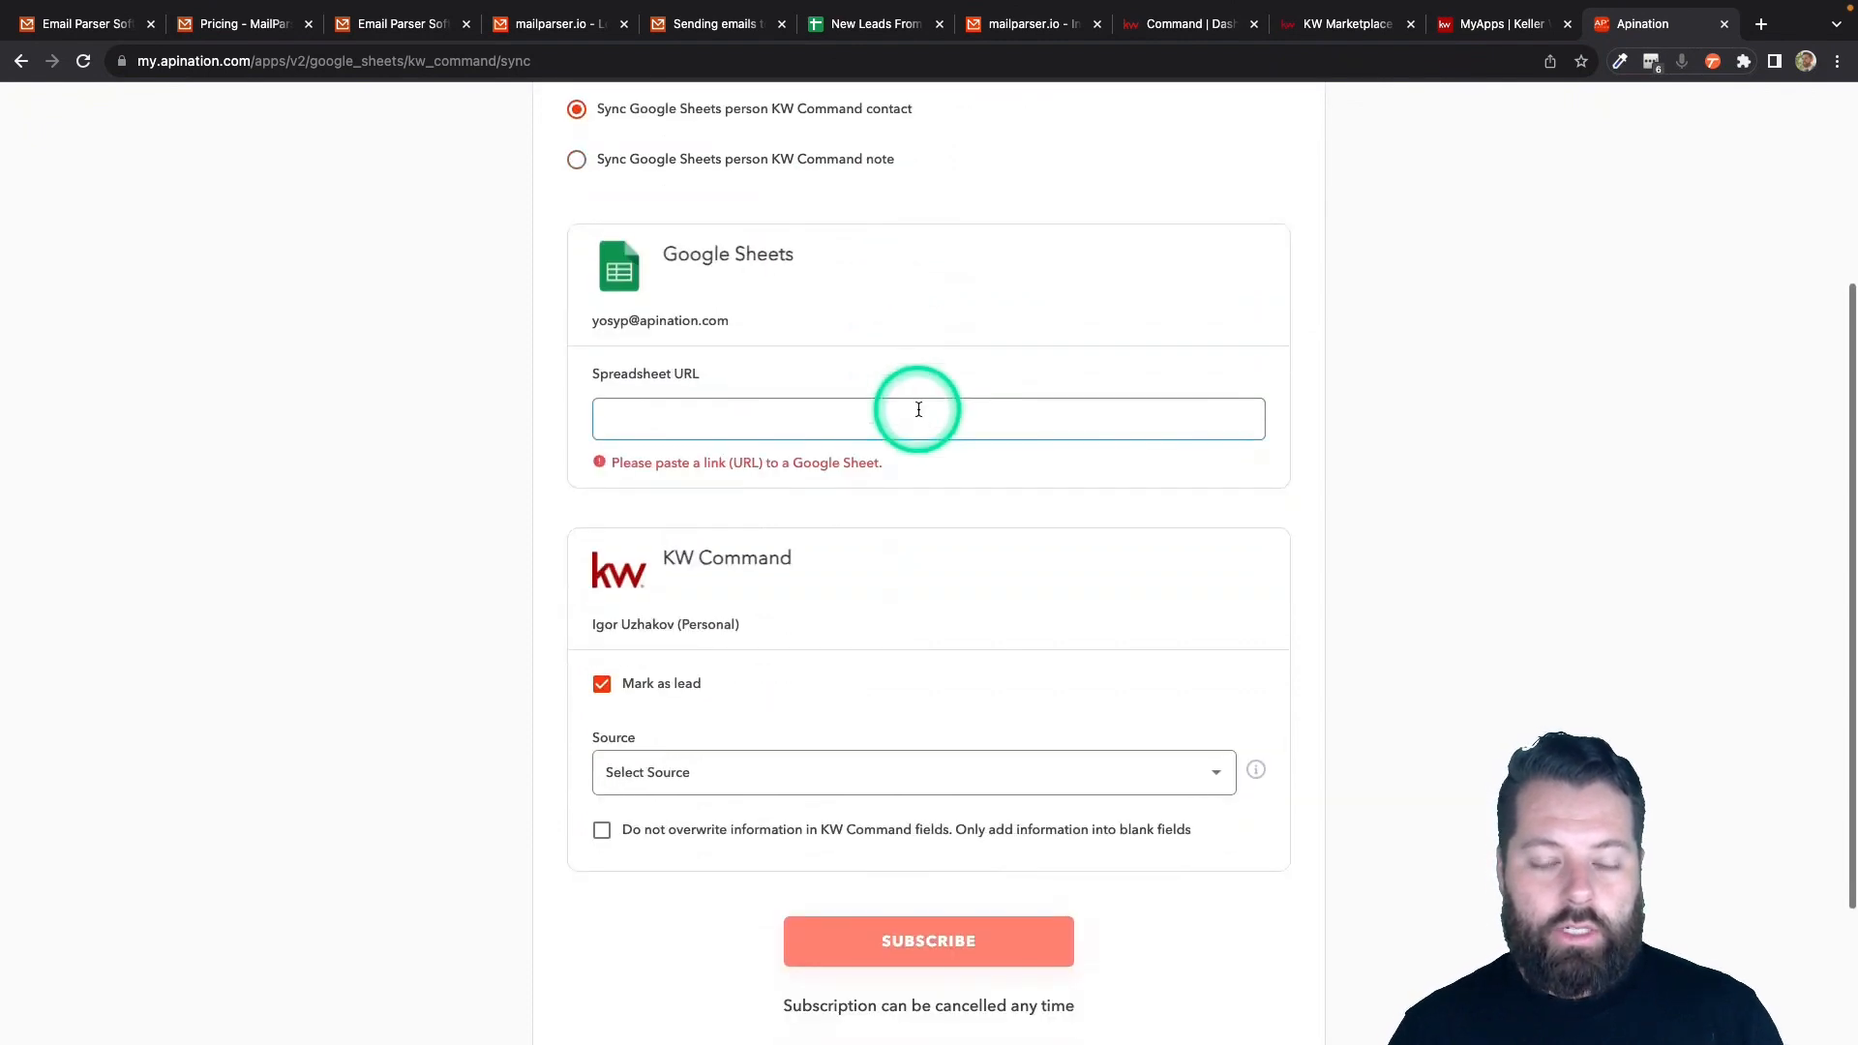
pyautogui.moveTo(594, 377); pyautogui.dragTo(967, 362)
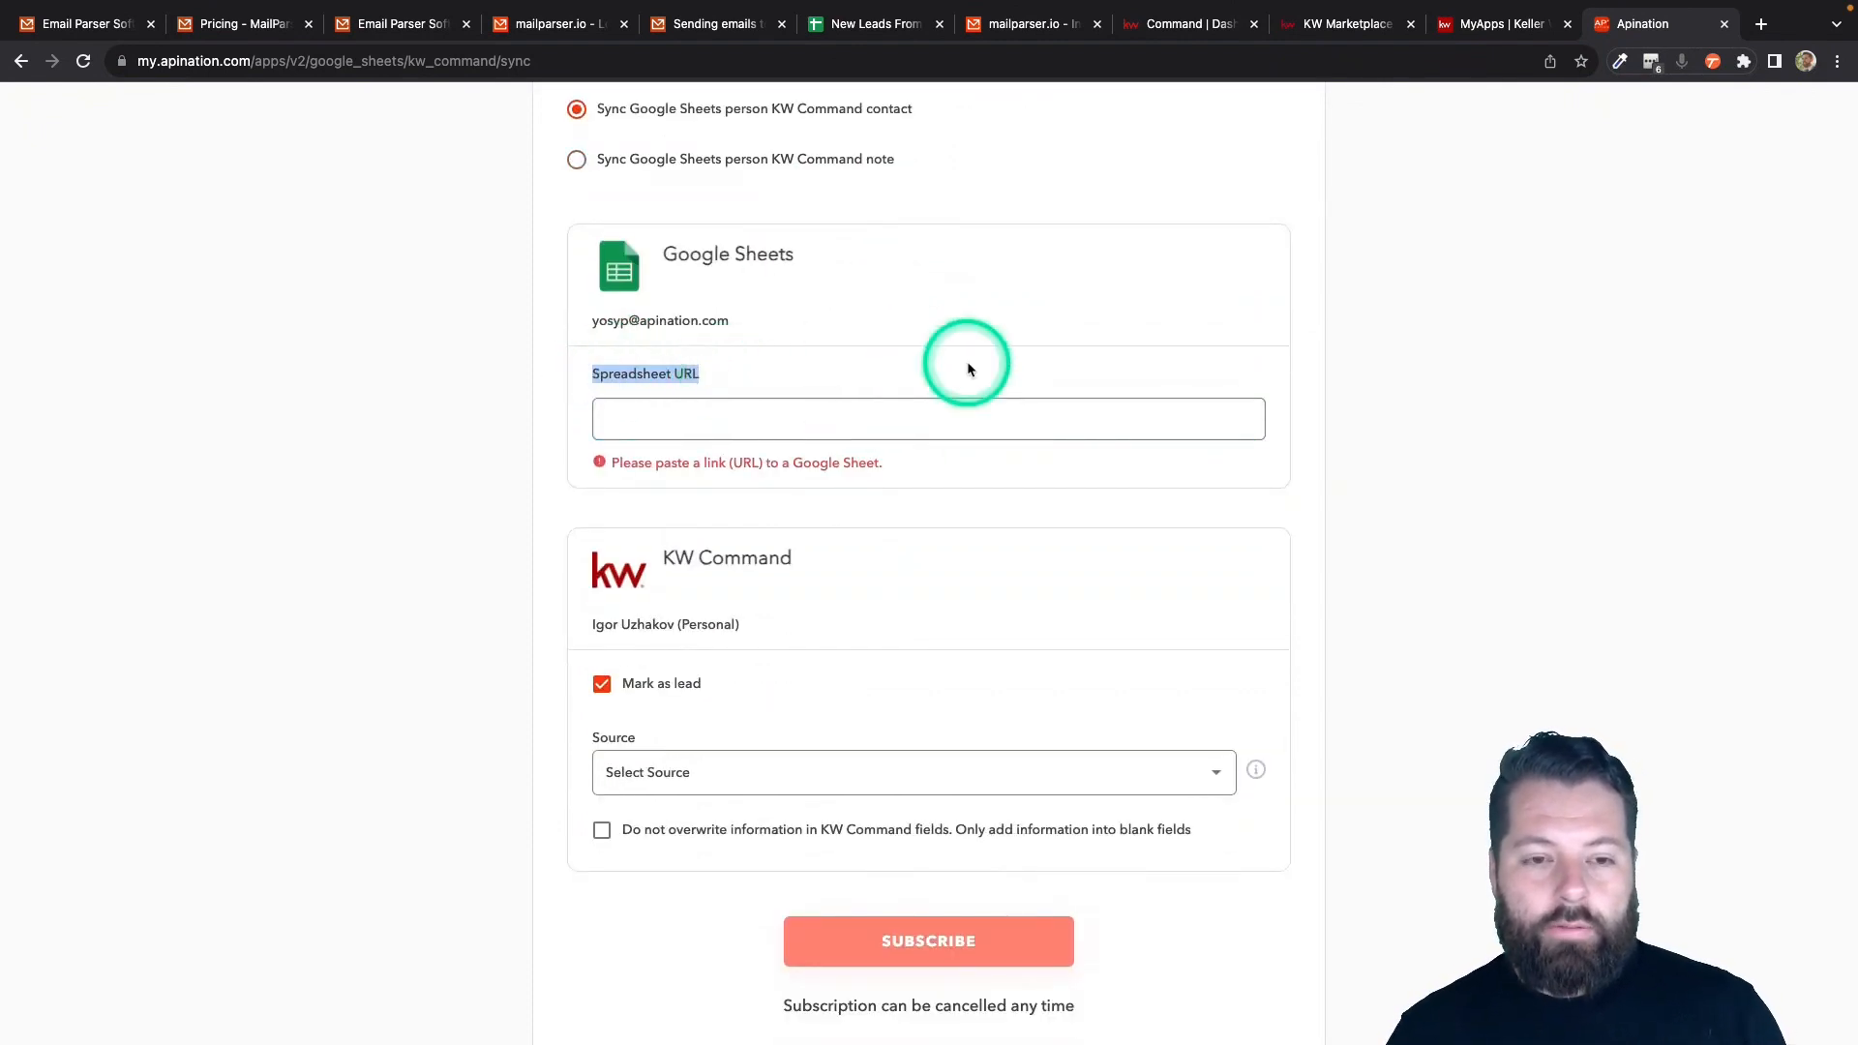
pyautogui.click(895, 27)
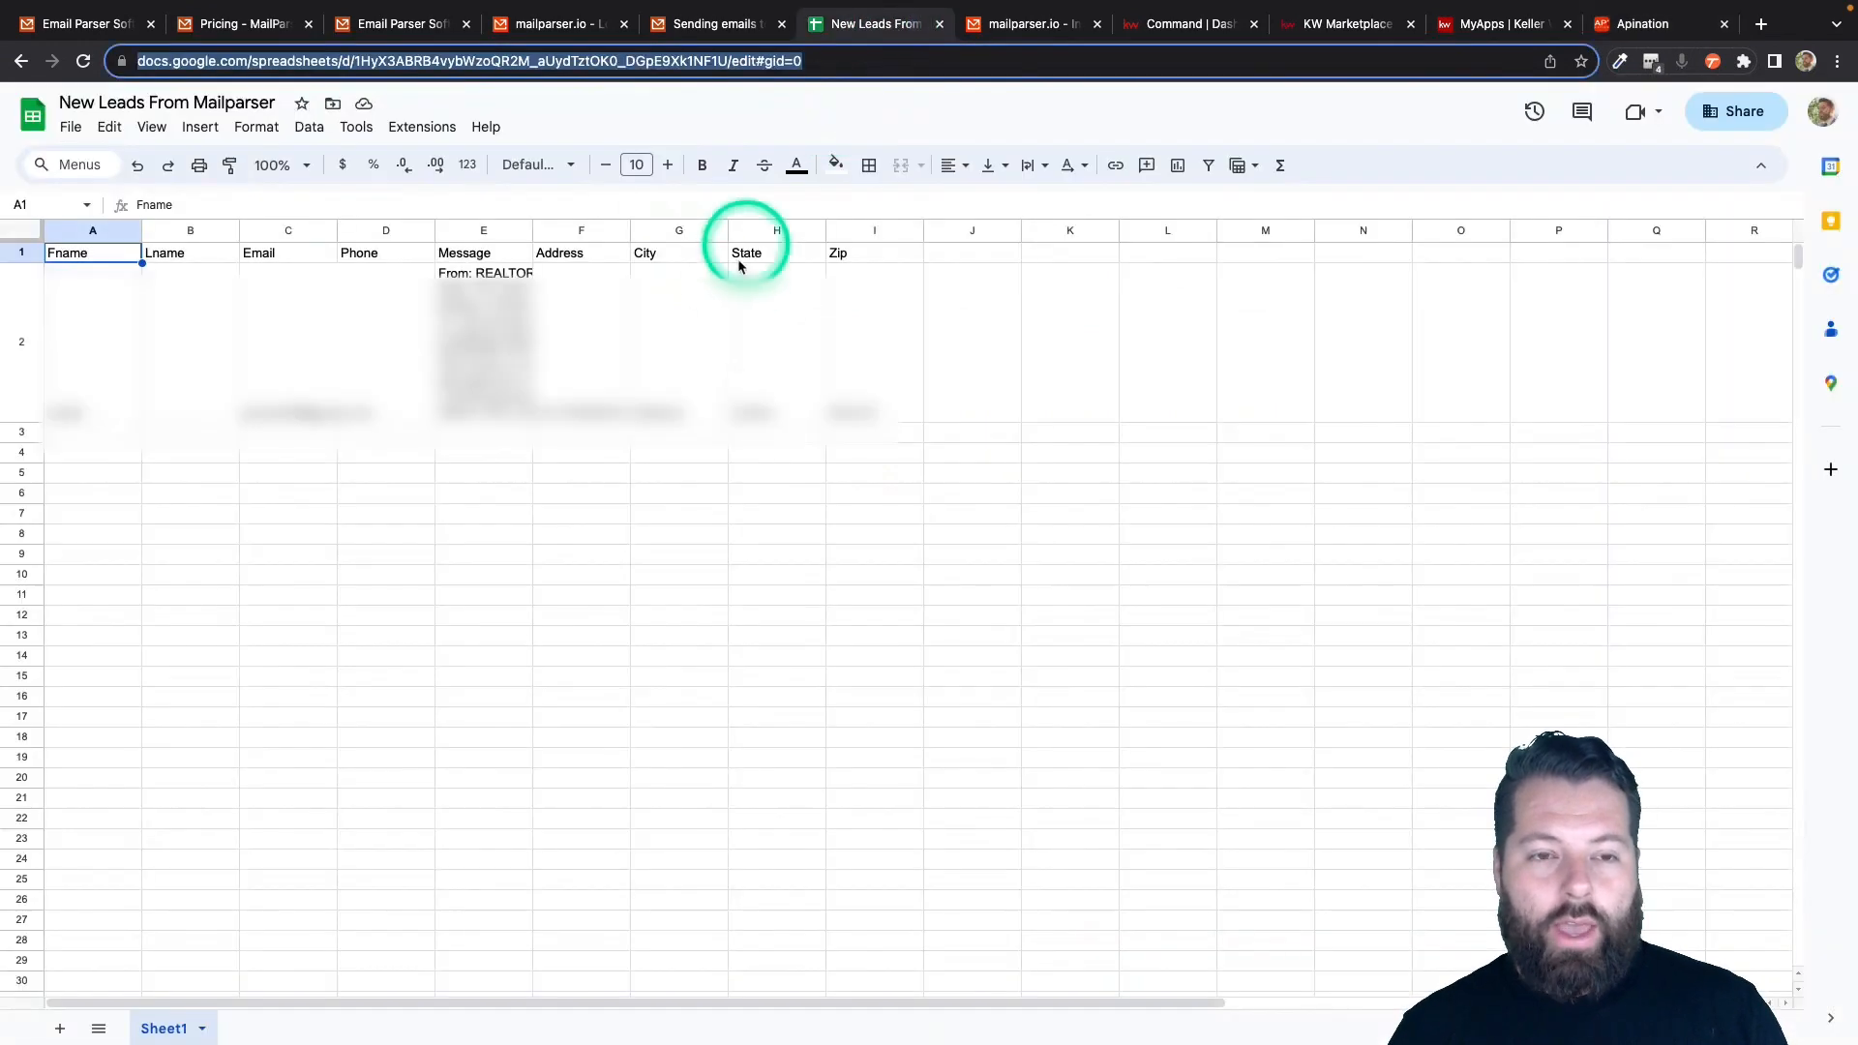
pyautogui.click(602, 65)
pyautogui.tripleClick(602, 65)
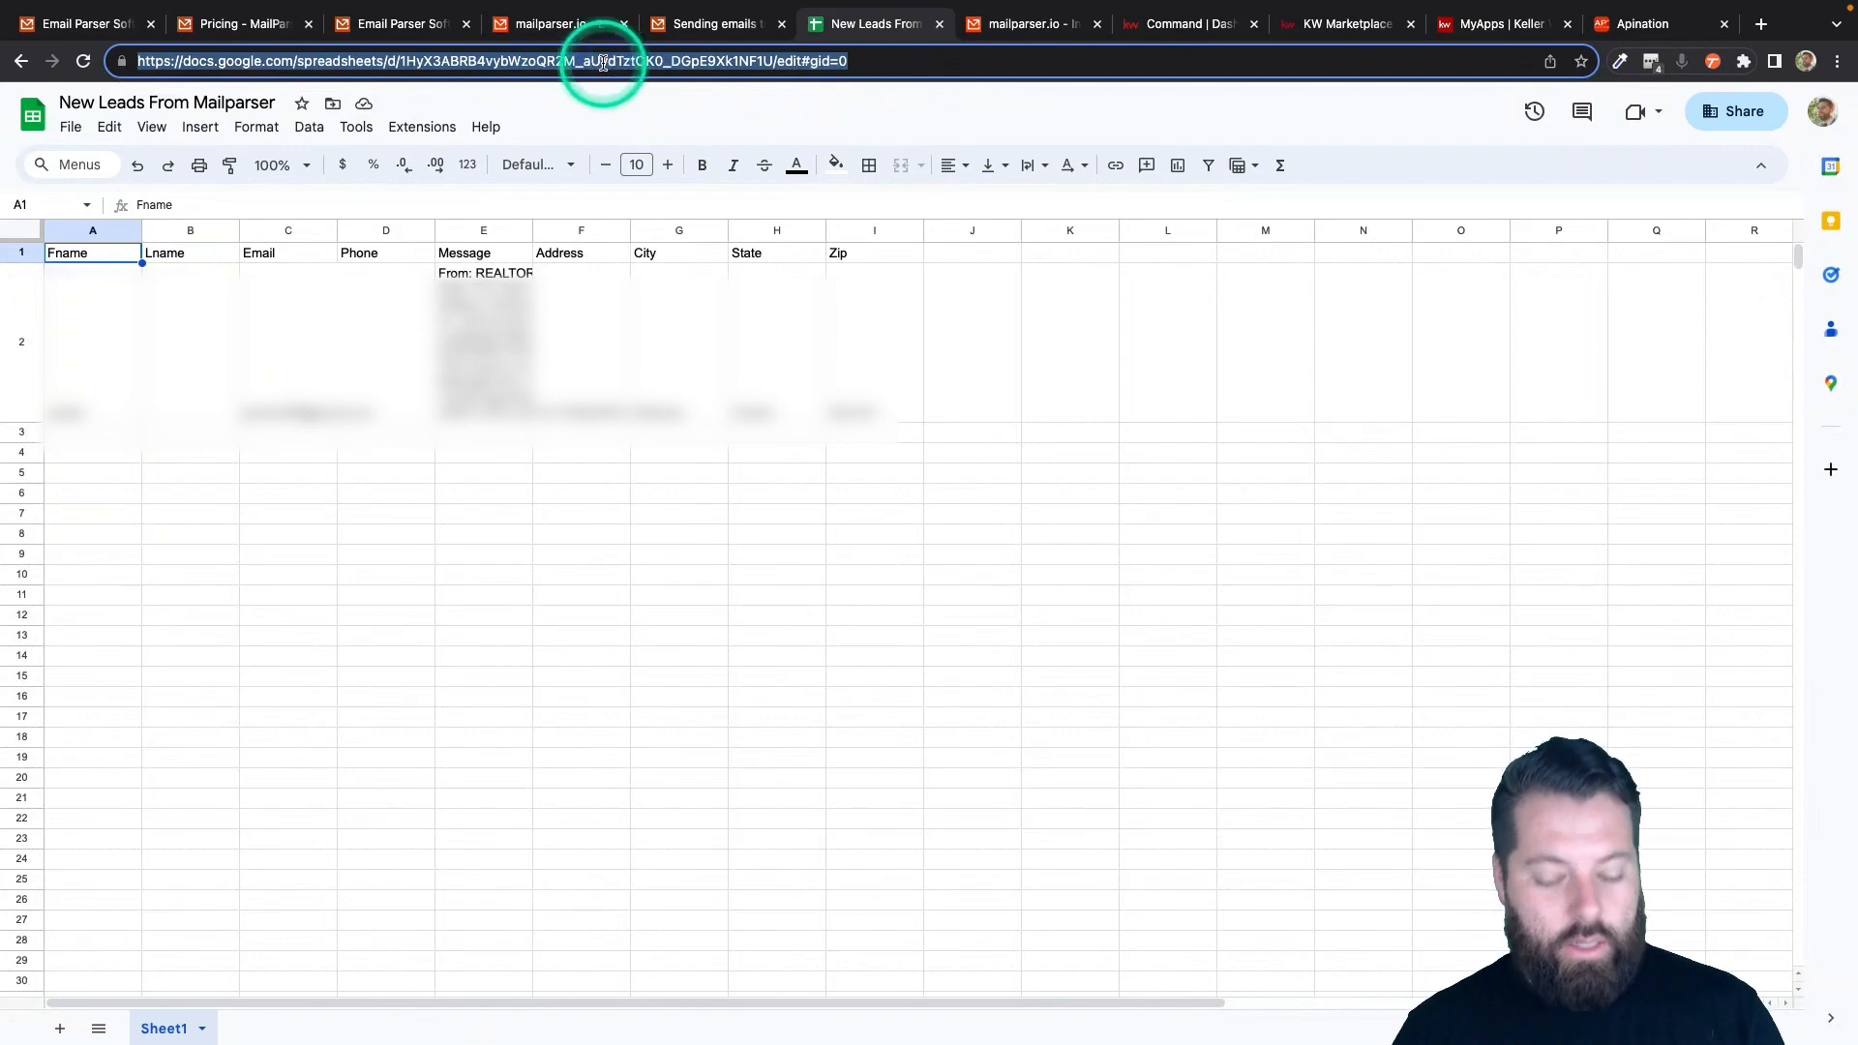
pyautogui.click(1639, 26)
# - Paste the sheet's URL into the Spreadsheet URL field
pyautogui.click(796, 415)
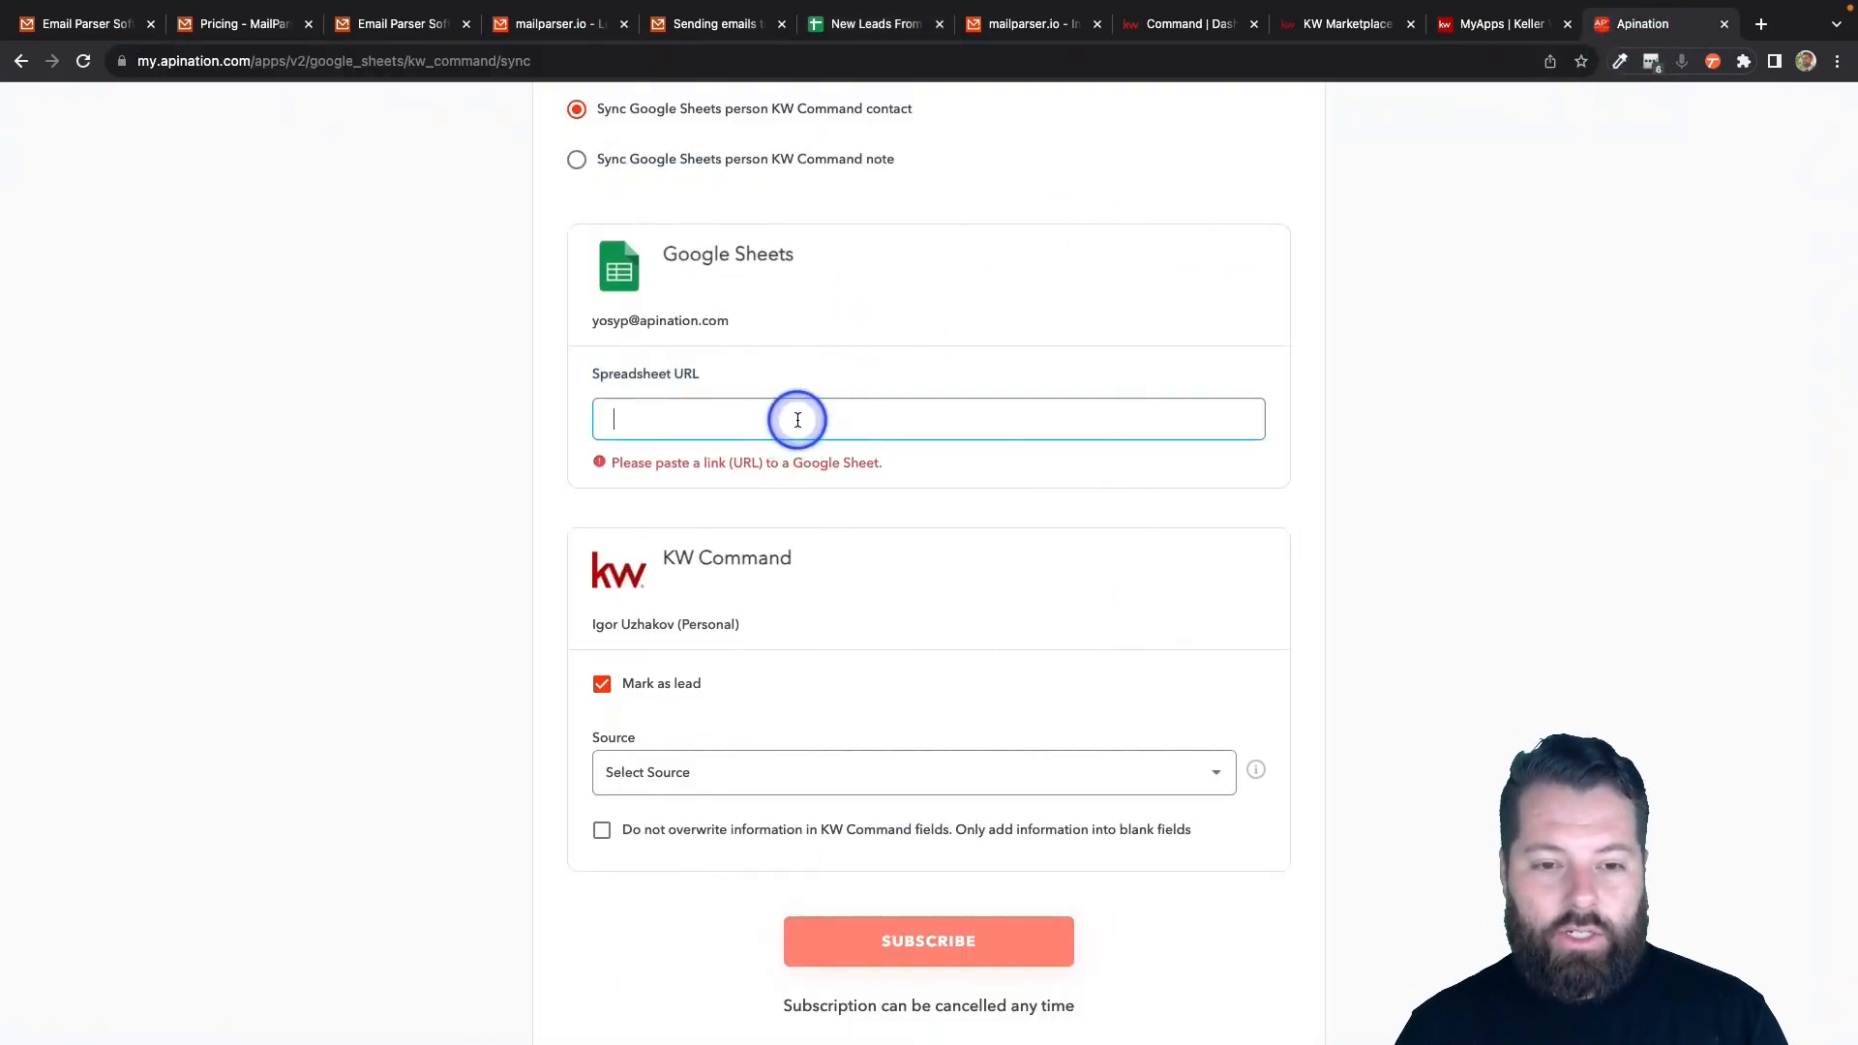
pyautogui.scroll(-3, 941, 572)
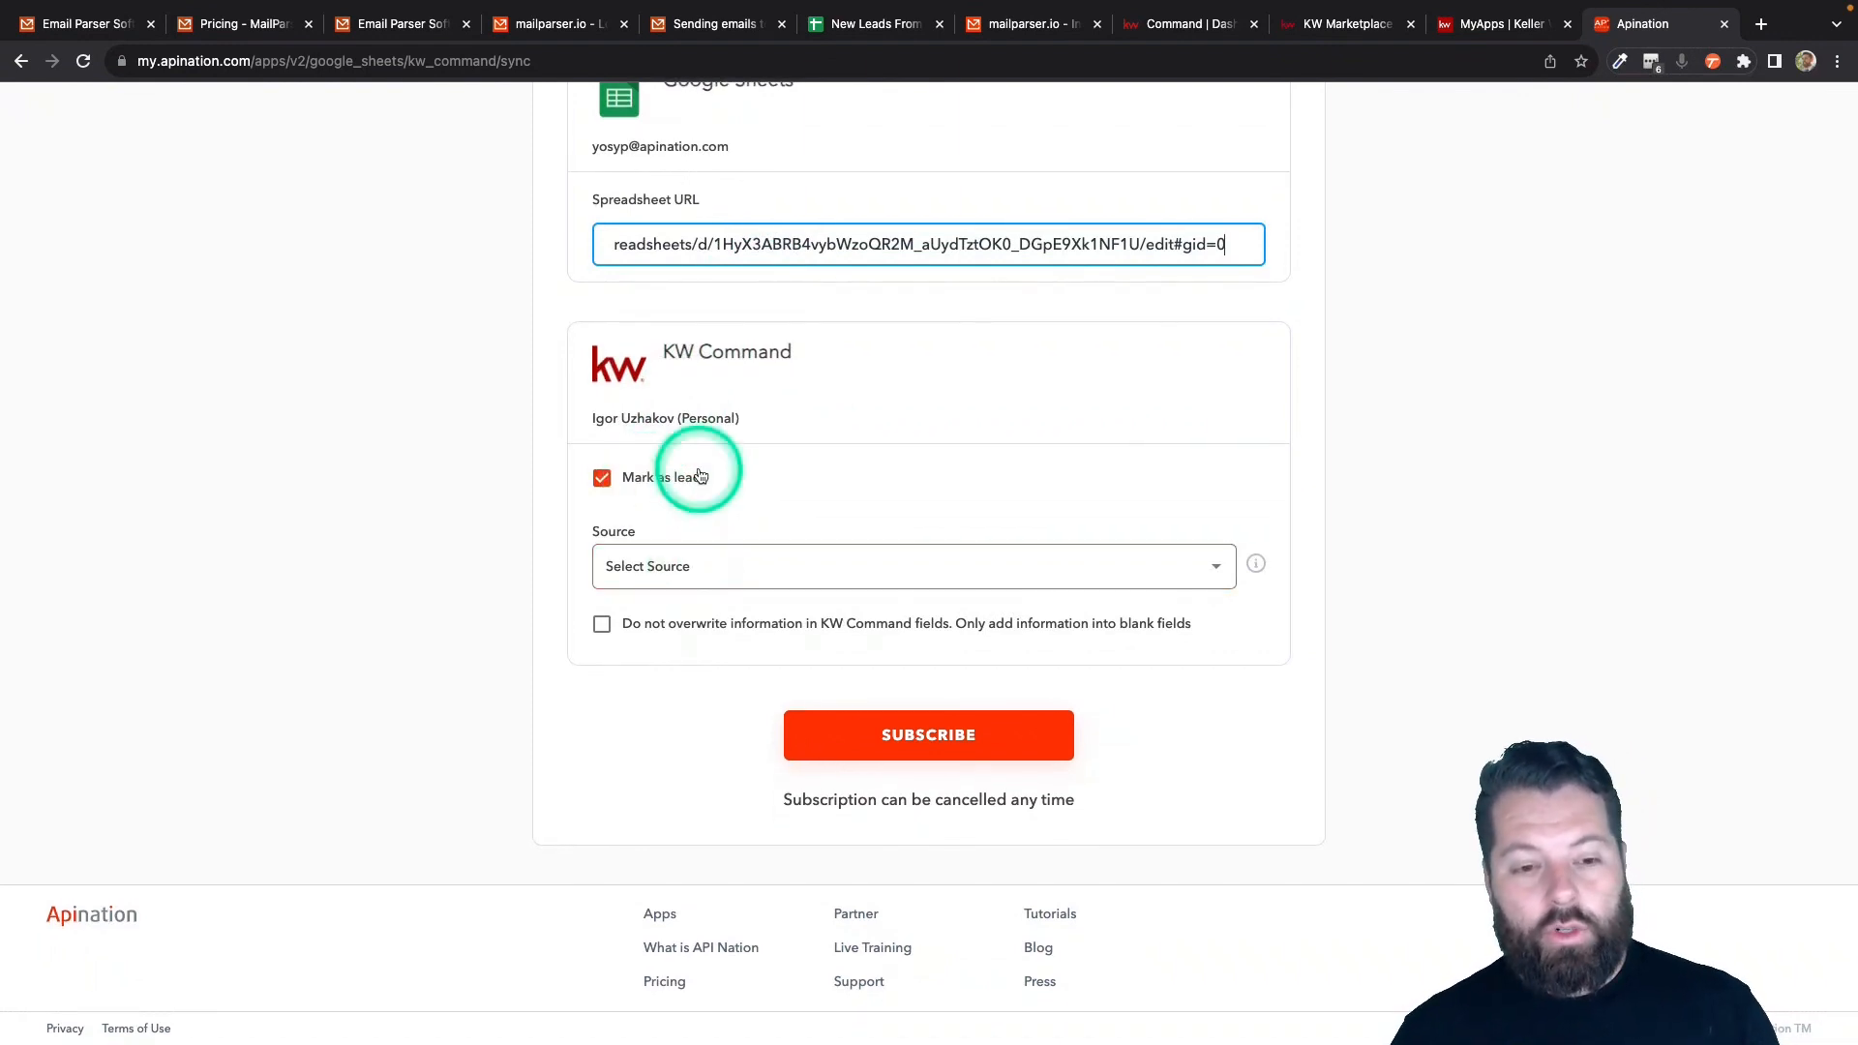
# - Set Source to Email, tick 'Do not overwrite', and subscribe to create the sync
pyautogui.click(788, 569)
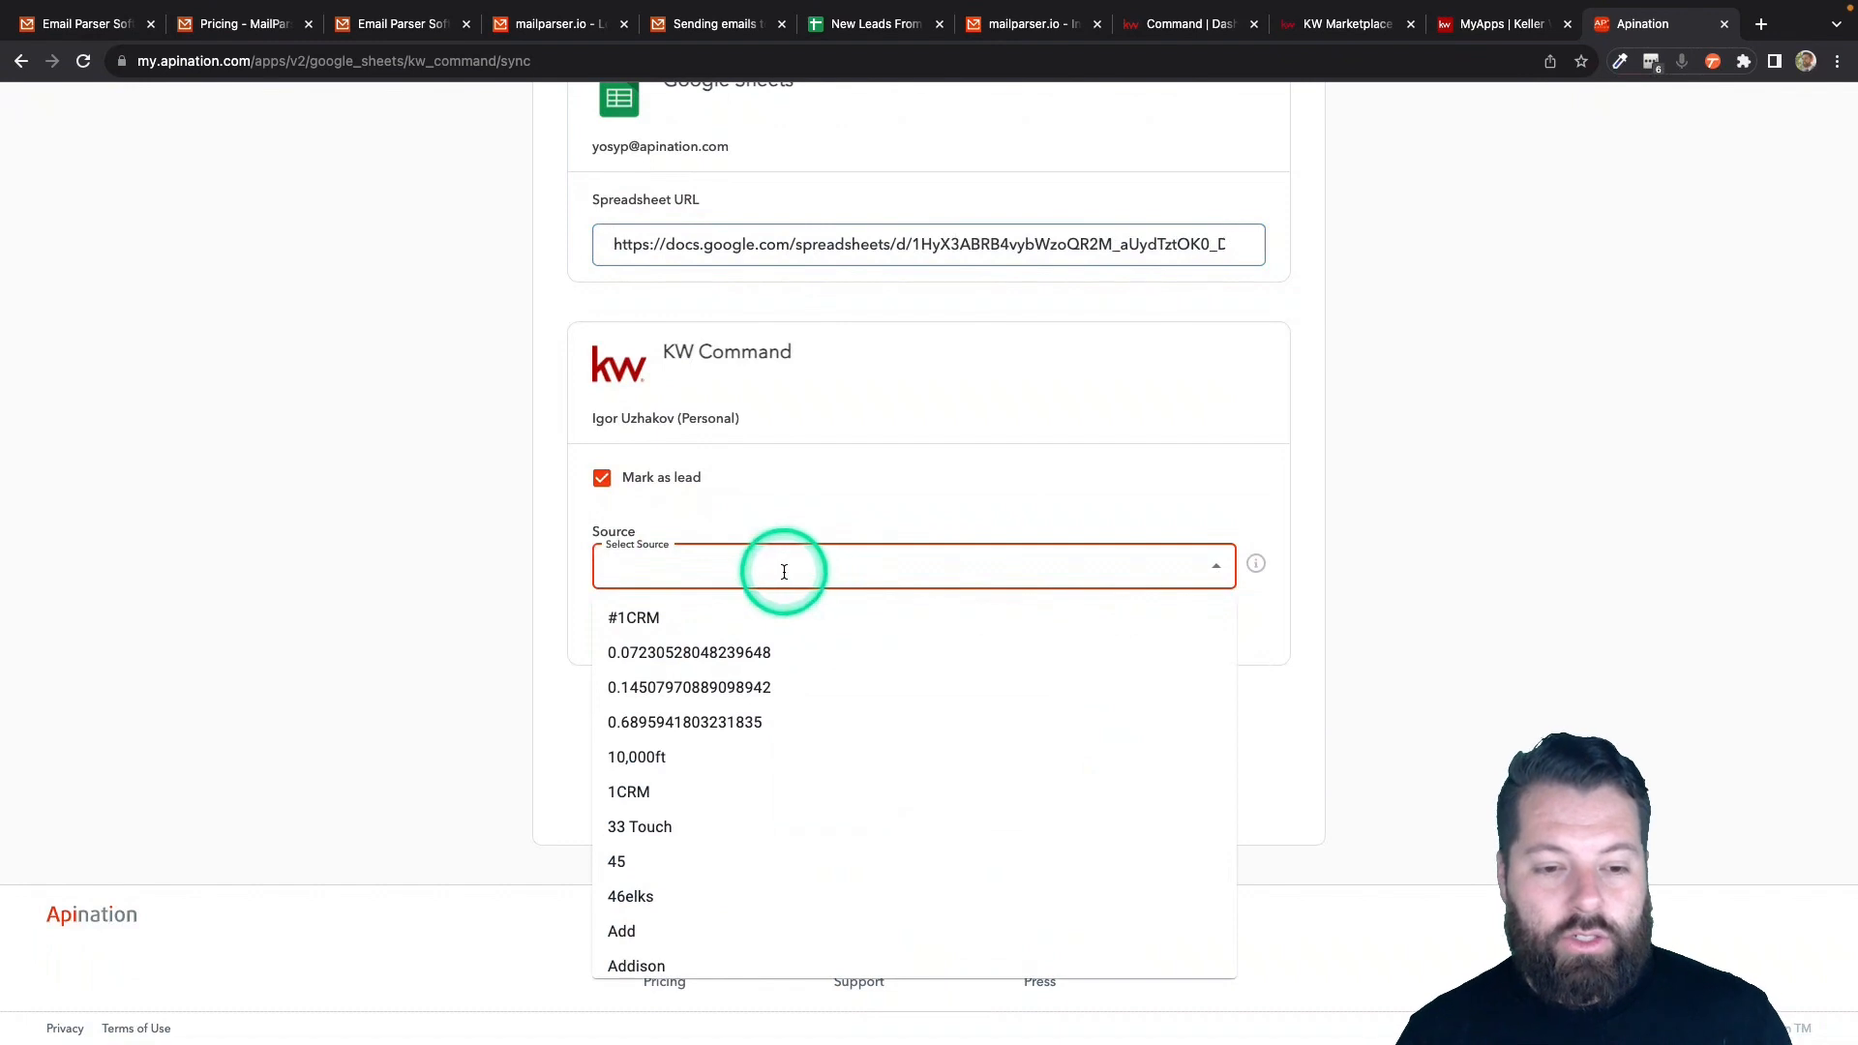
pyautogui.write('re')
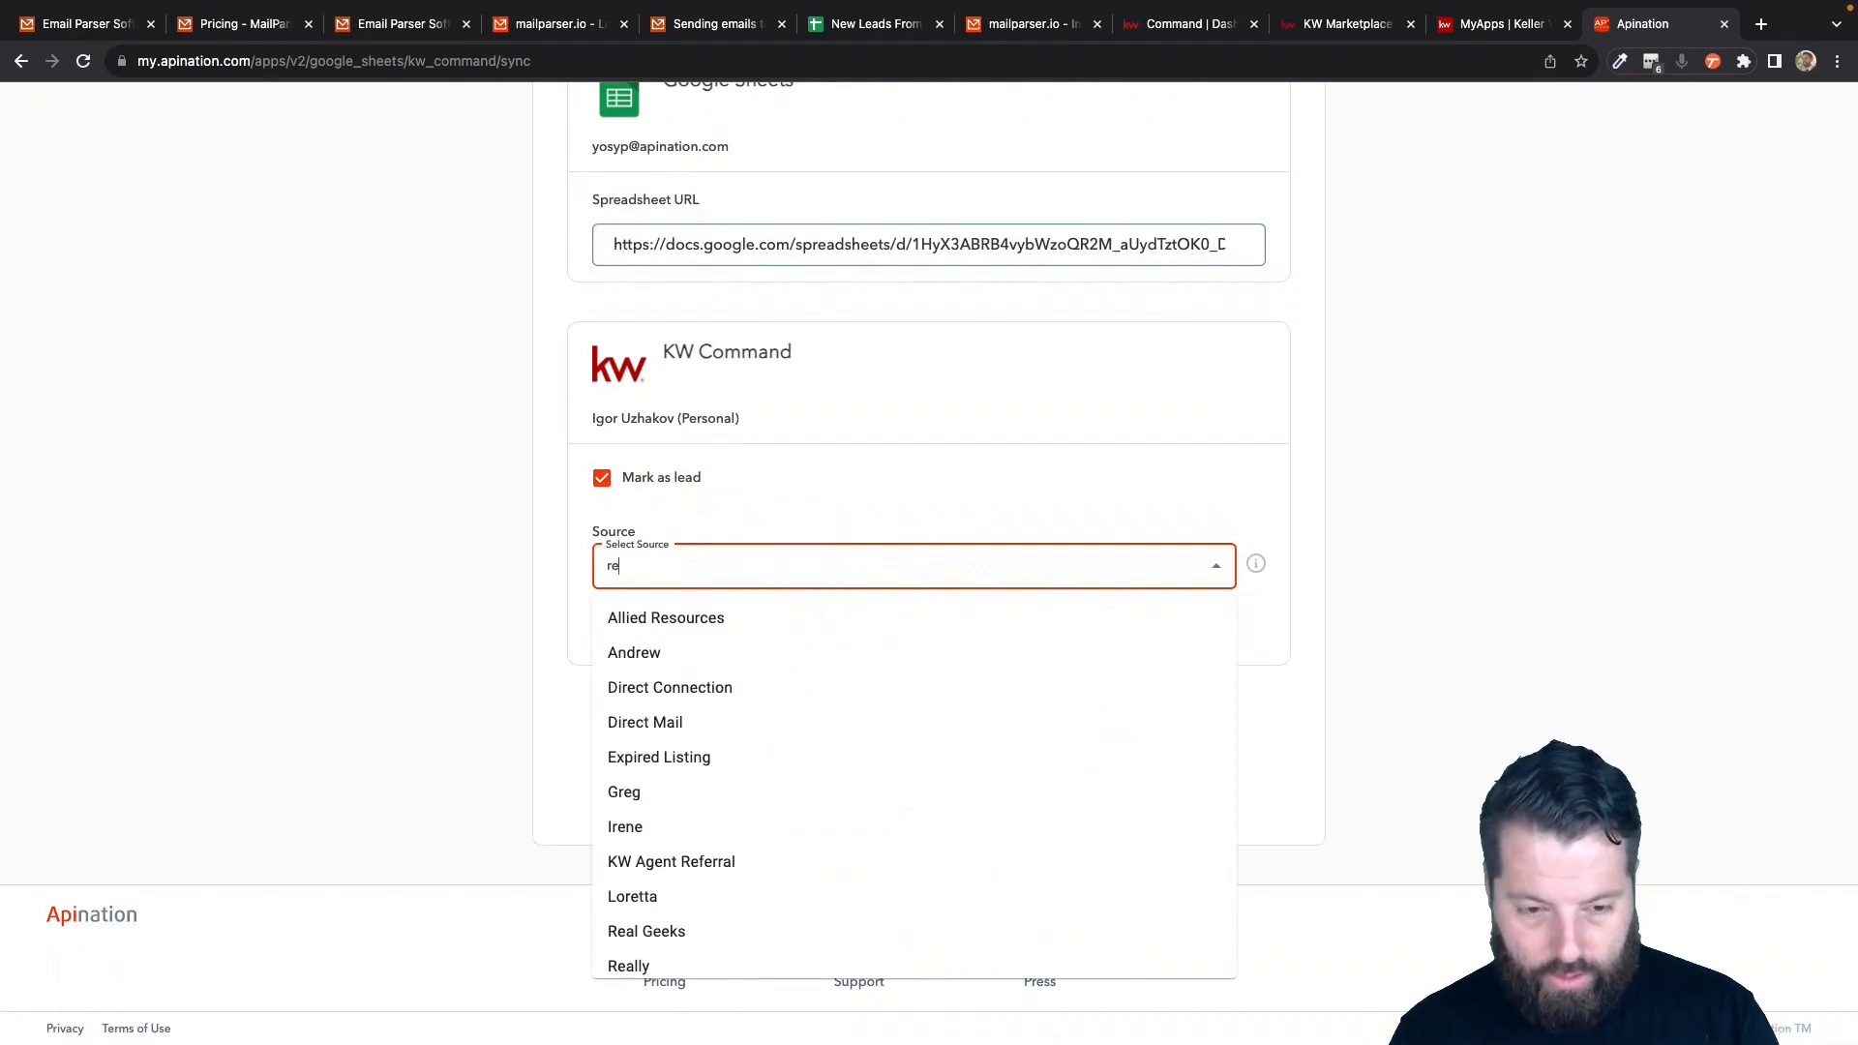
pyautogui.press('BackSpace')
pyautogui.press('BackSpace')
pyautogui.write('lea')
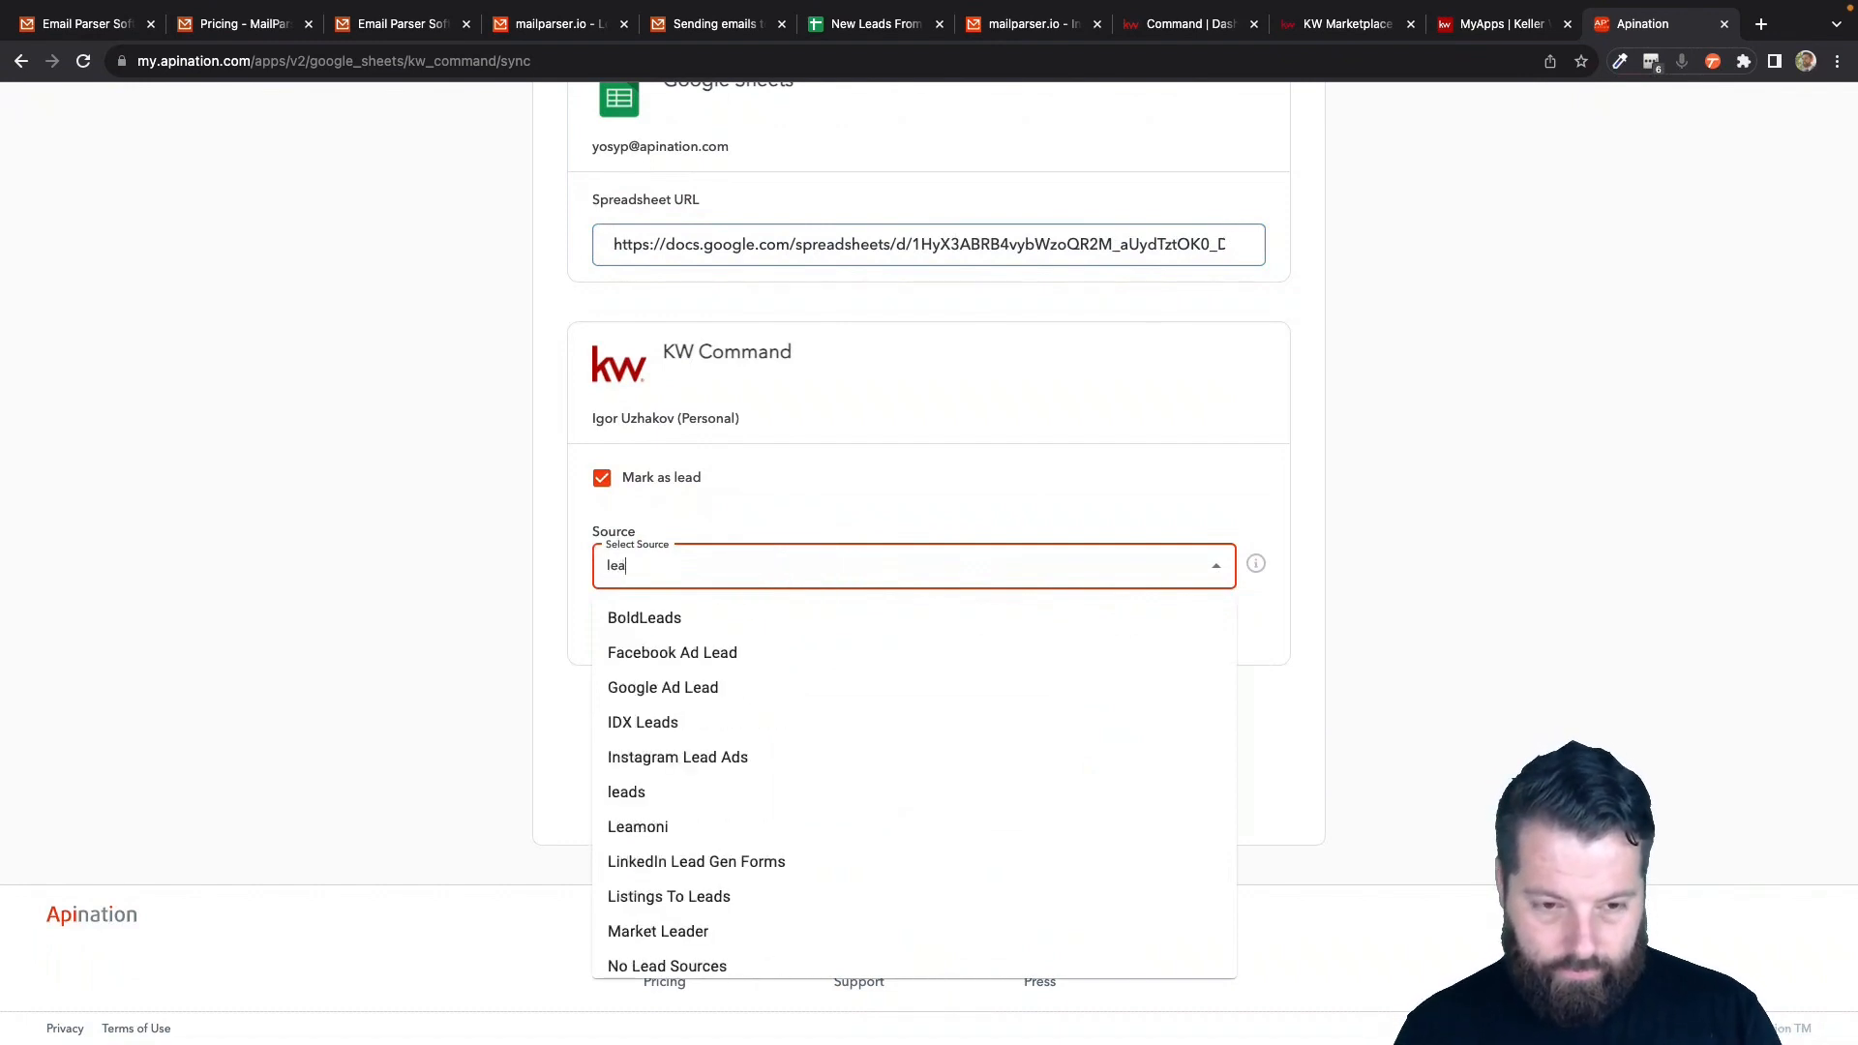
pyautogui.press('BackSpace')
pyautogui.press('BackSpace')
pyautogui.press('BackSpace')
pyautogui.write('emai')
pyautogui.click(768, 621)
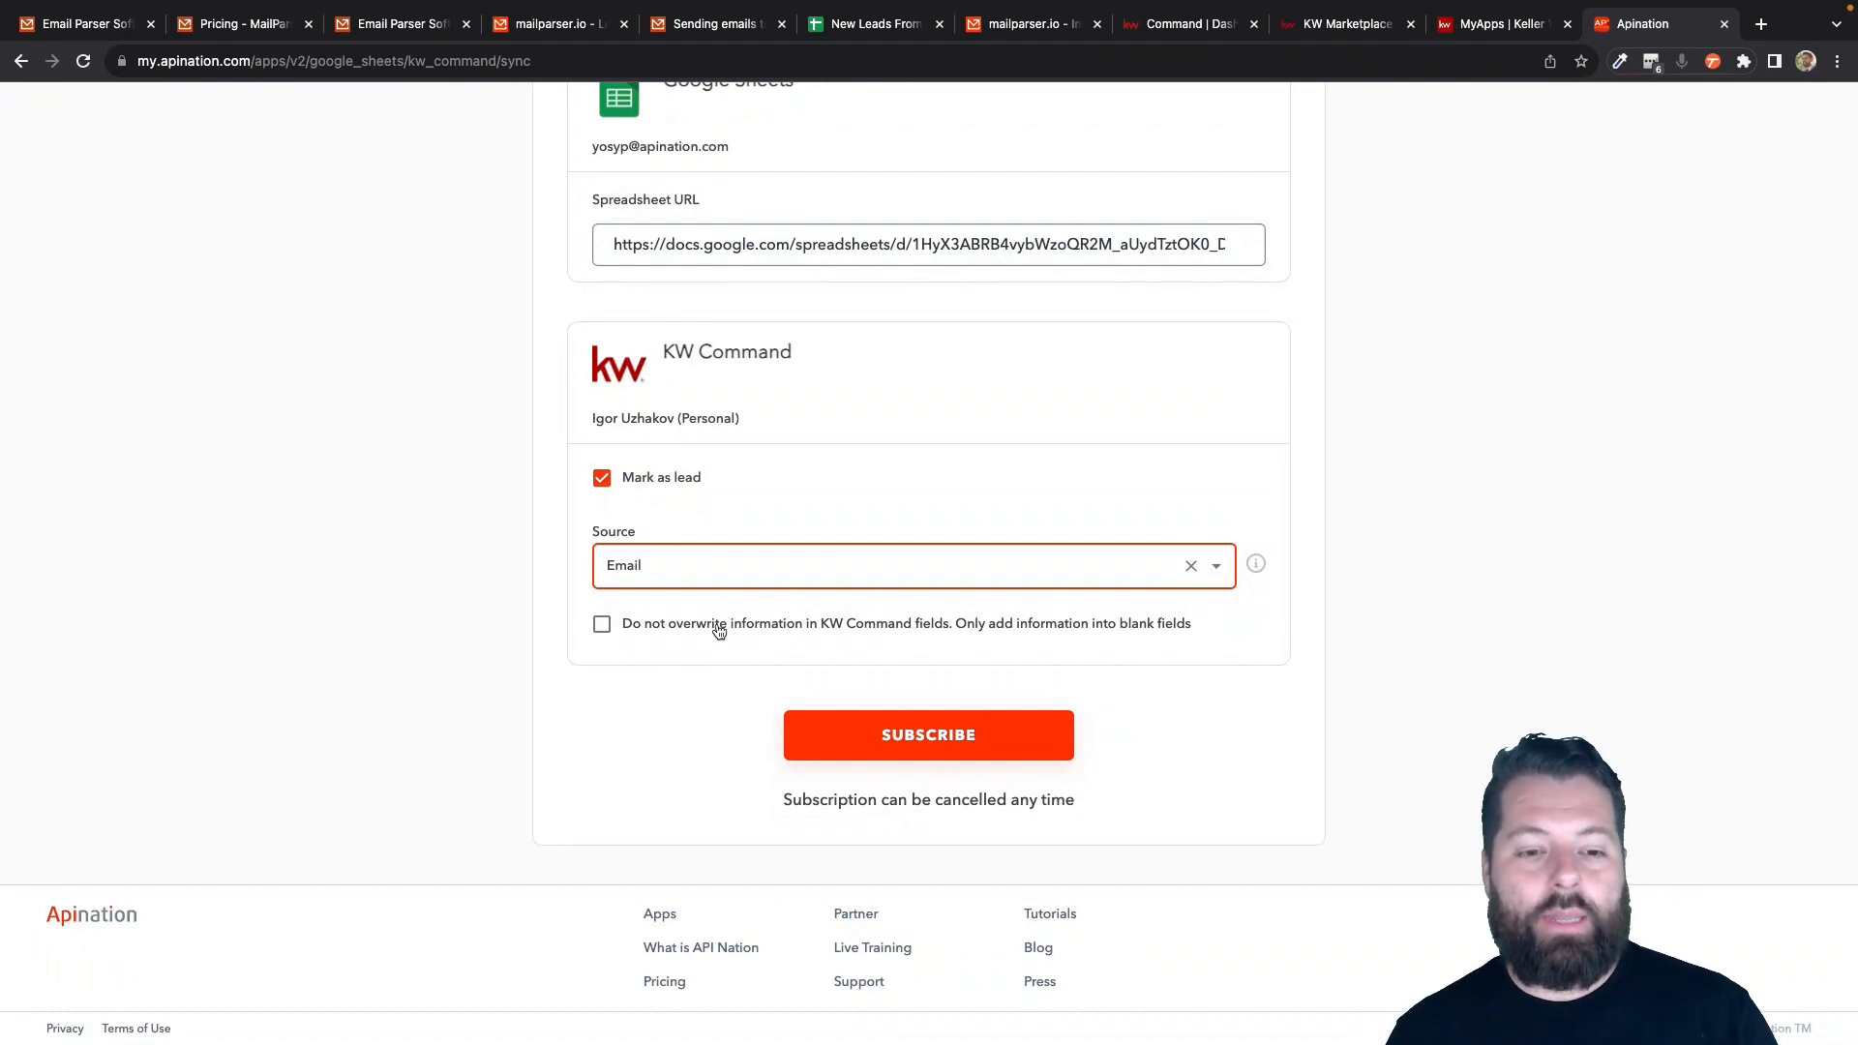
pyautogui.click(716, 627)
pyautogui.click(915, 737)
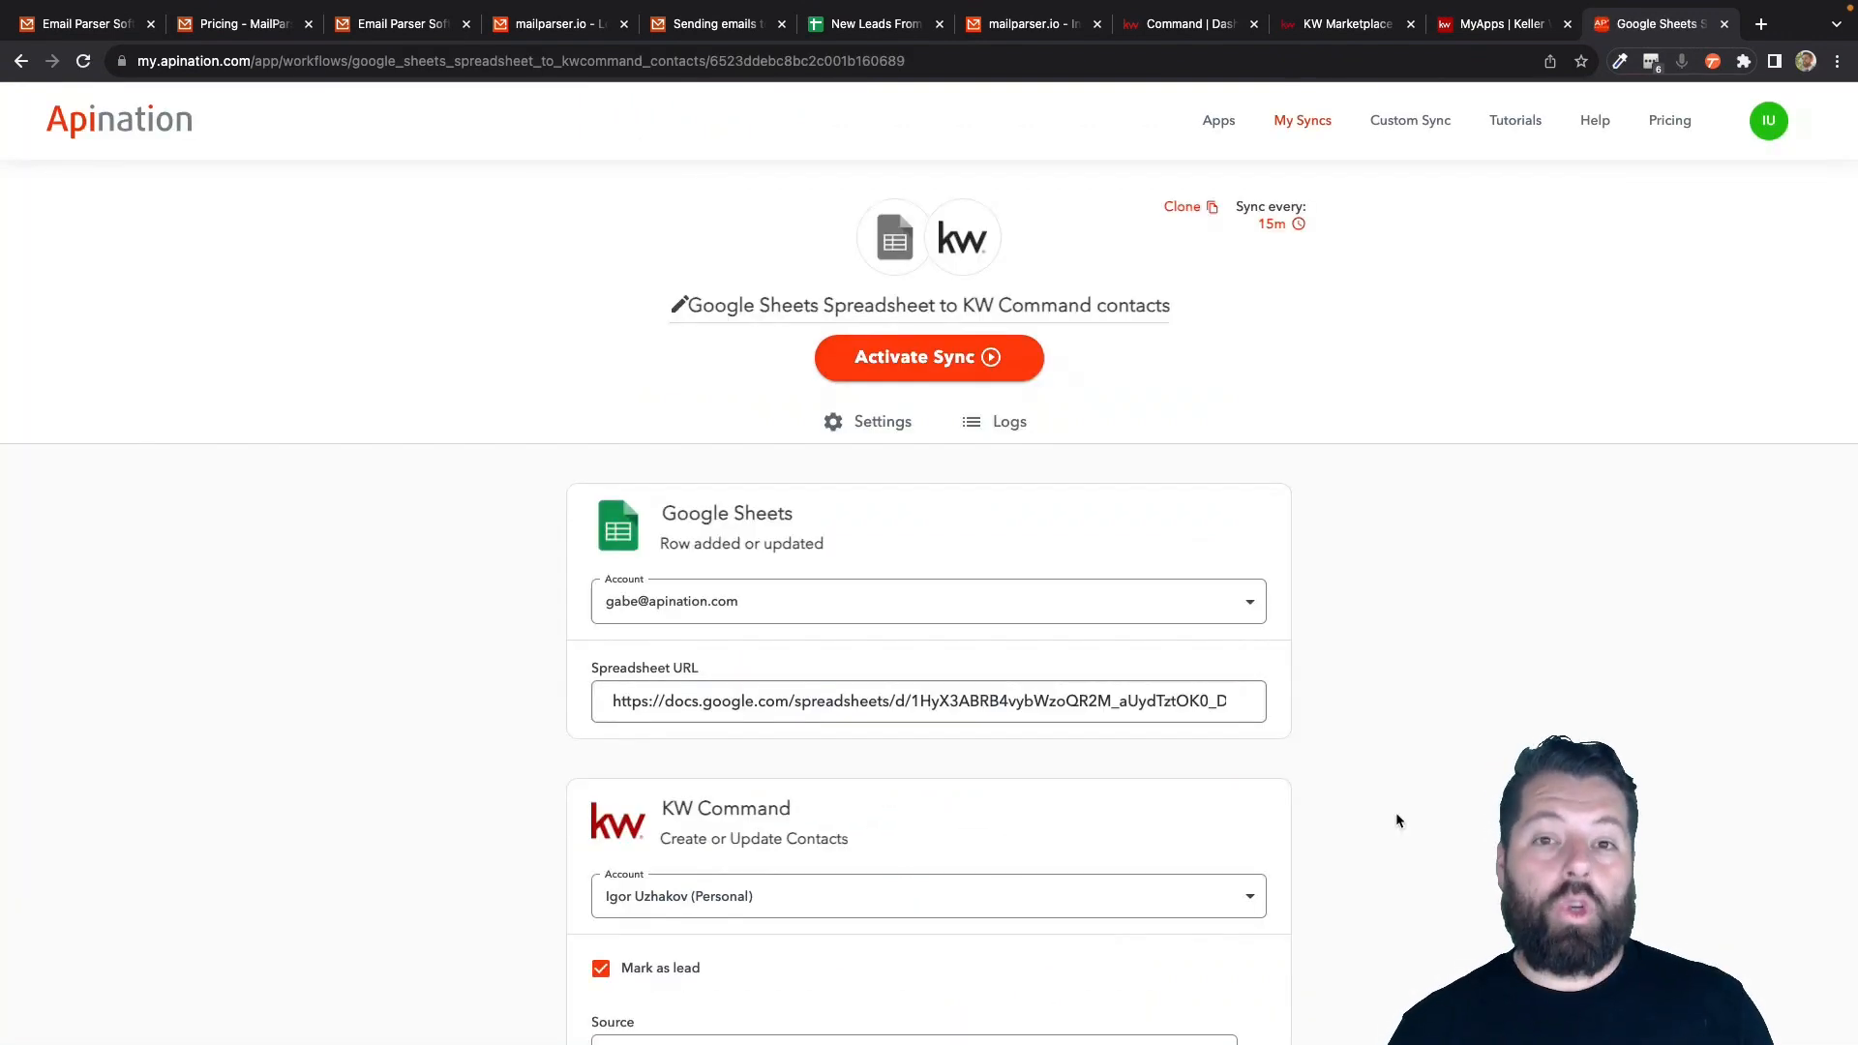
# - Set up a filter where Message contains 'Seller'
pyautogui.scroll(-3, 1396, 813)
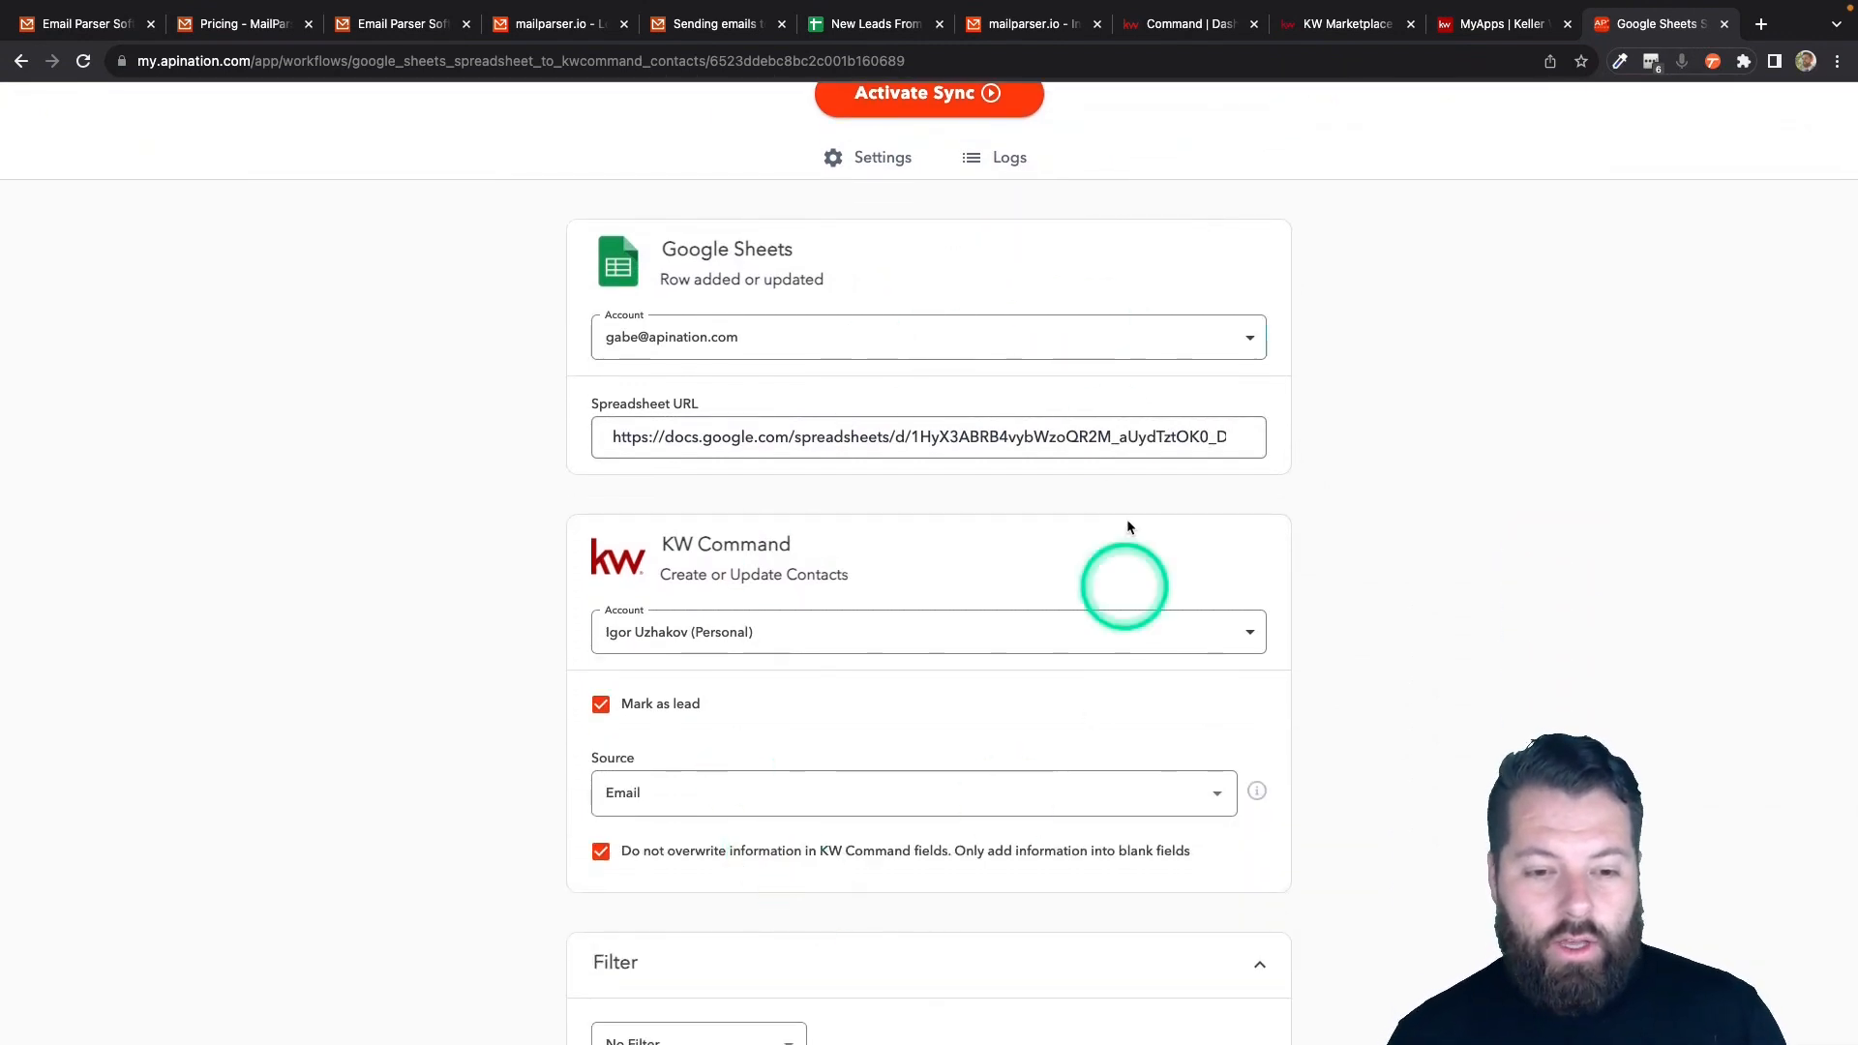
pyautogui.scroll(-5, 945, 800)
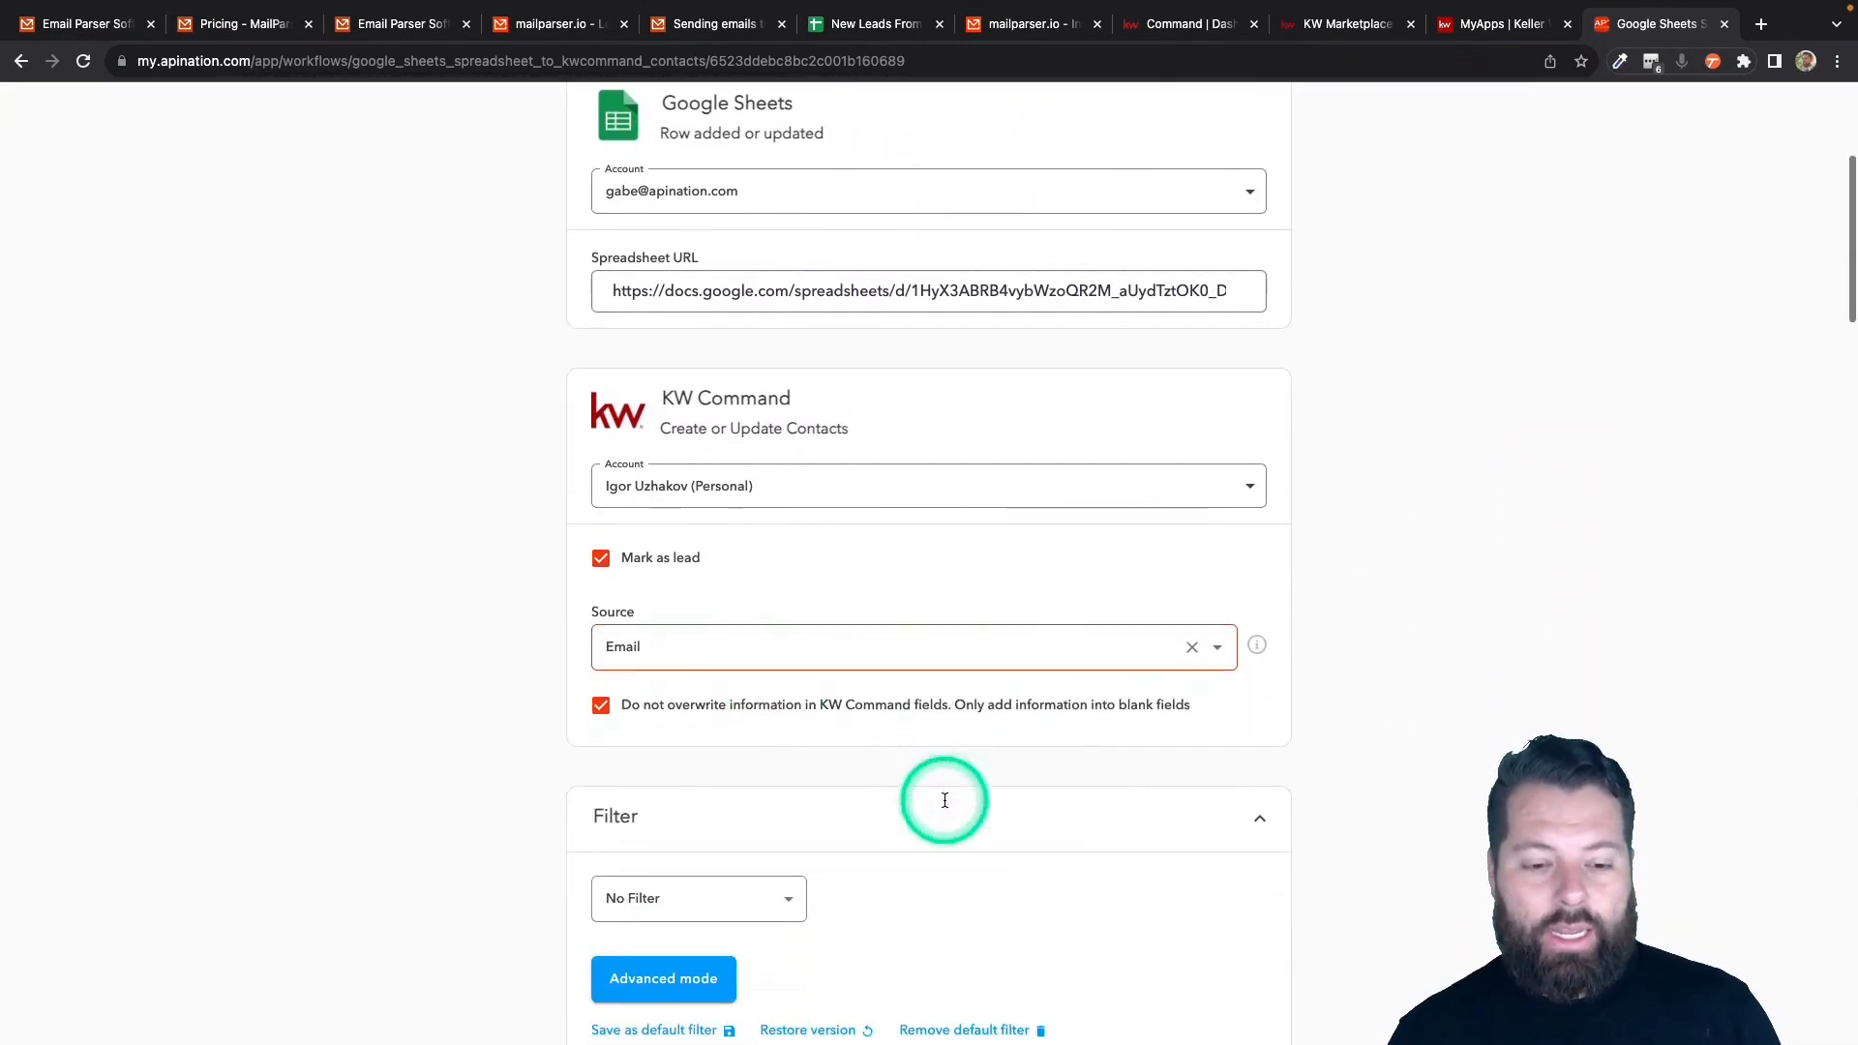
pyautogui.scroll(-1, 943, 805)
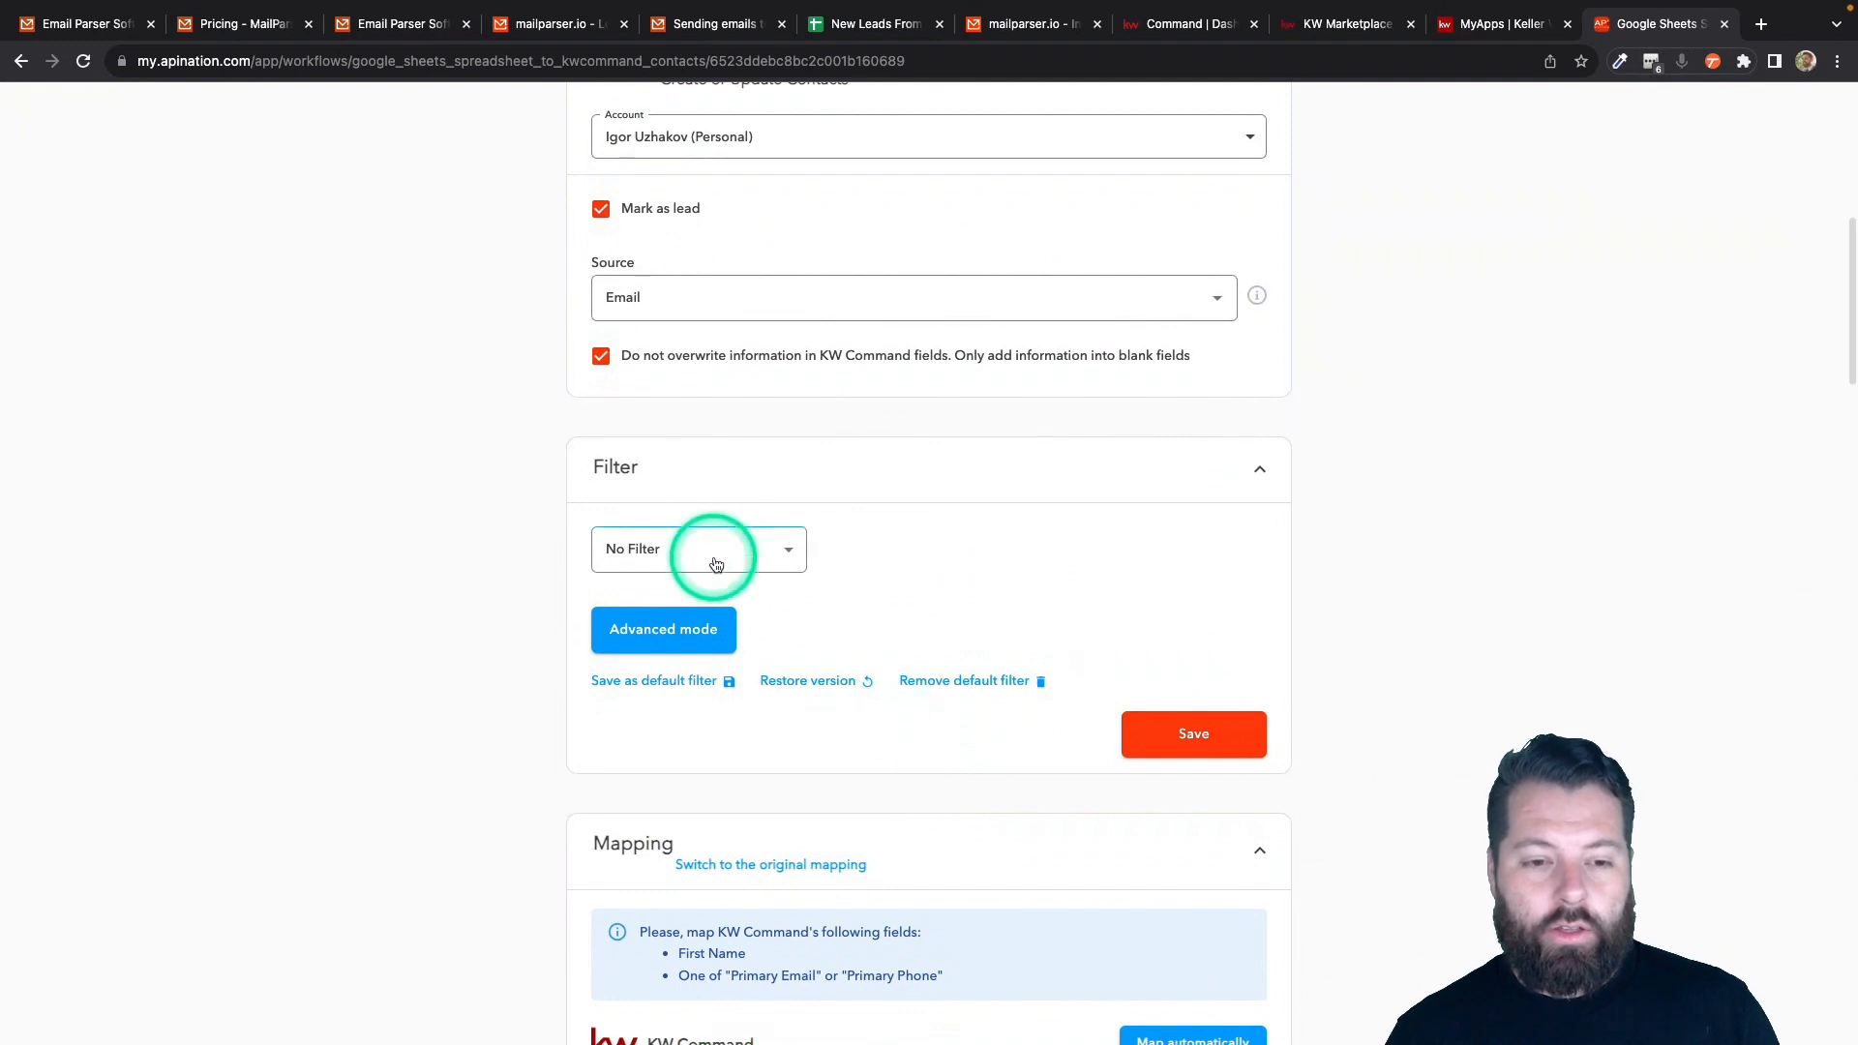
pyautogui.click(764, 559)
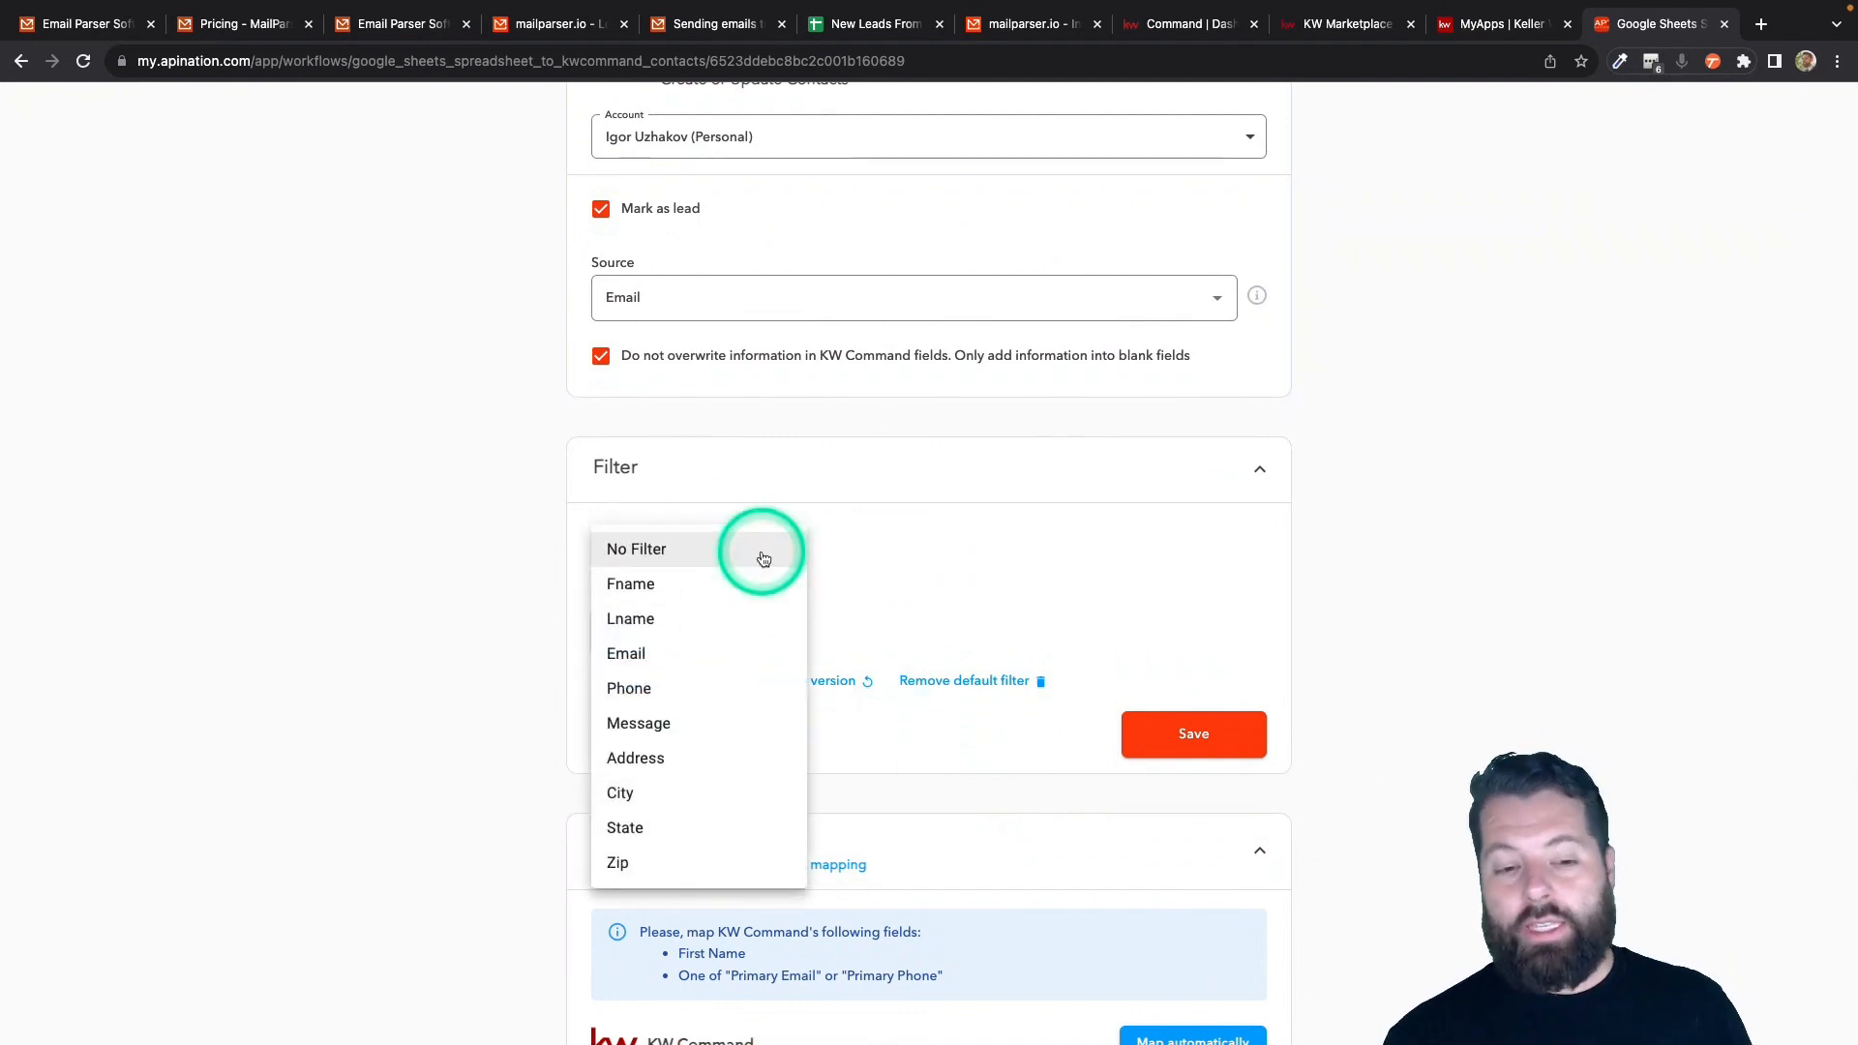
pyautogui.click(662, 731)
pyautogui.click(881, 550)
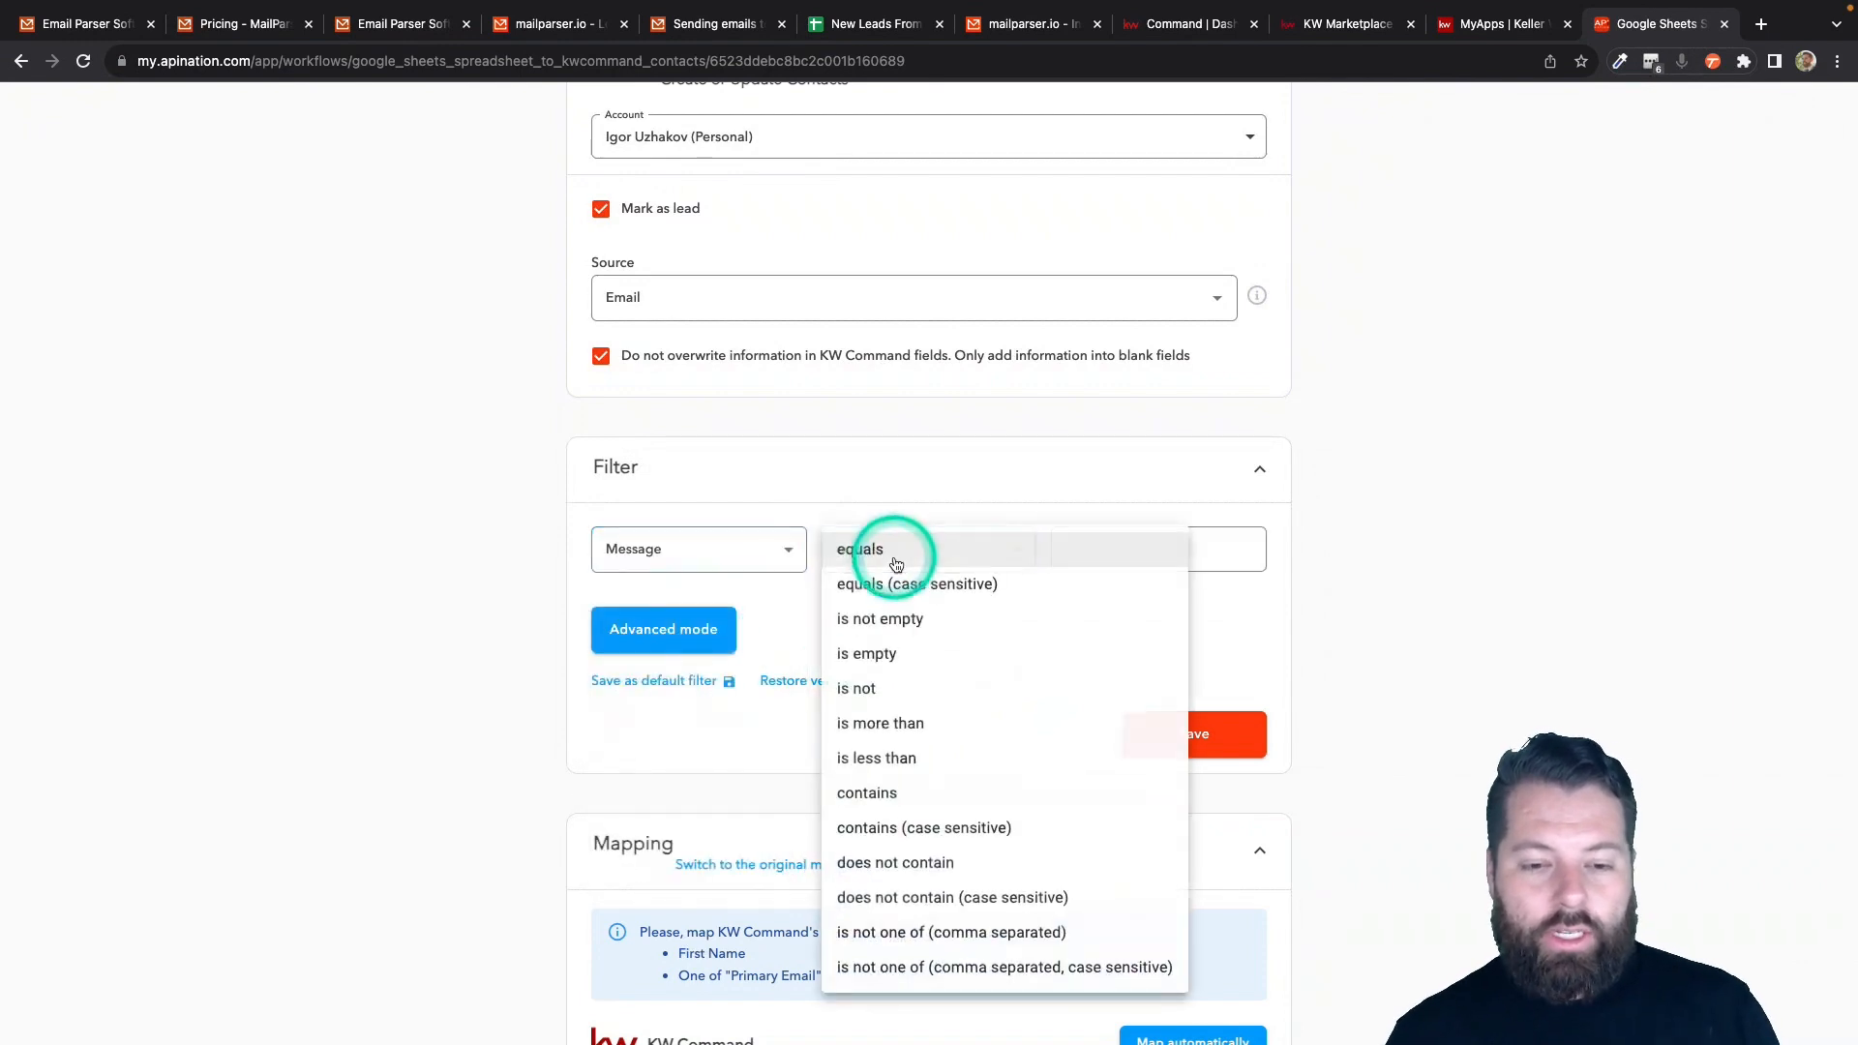
pyautogui.click(908, 795)
pyautogui.click(1150, 532)
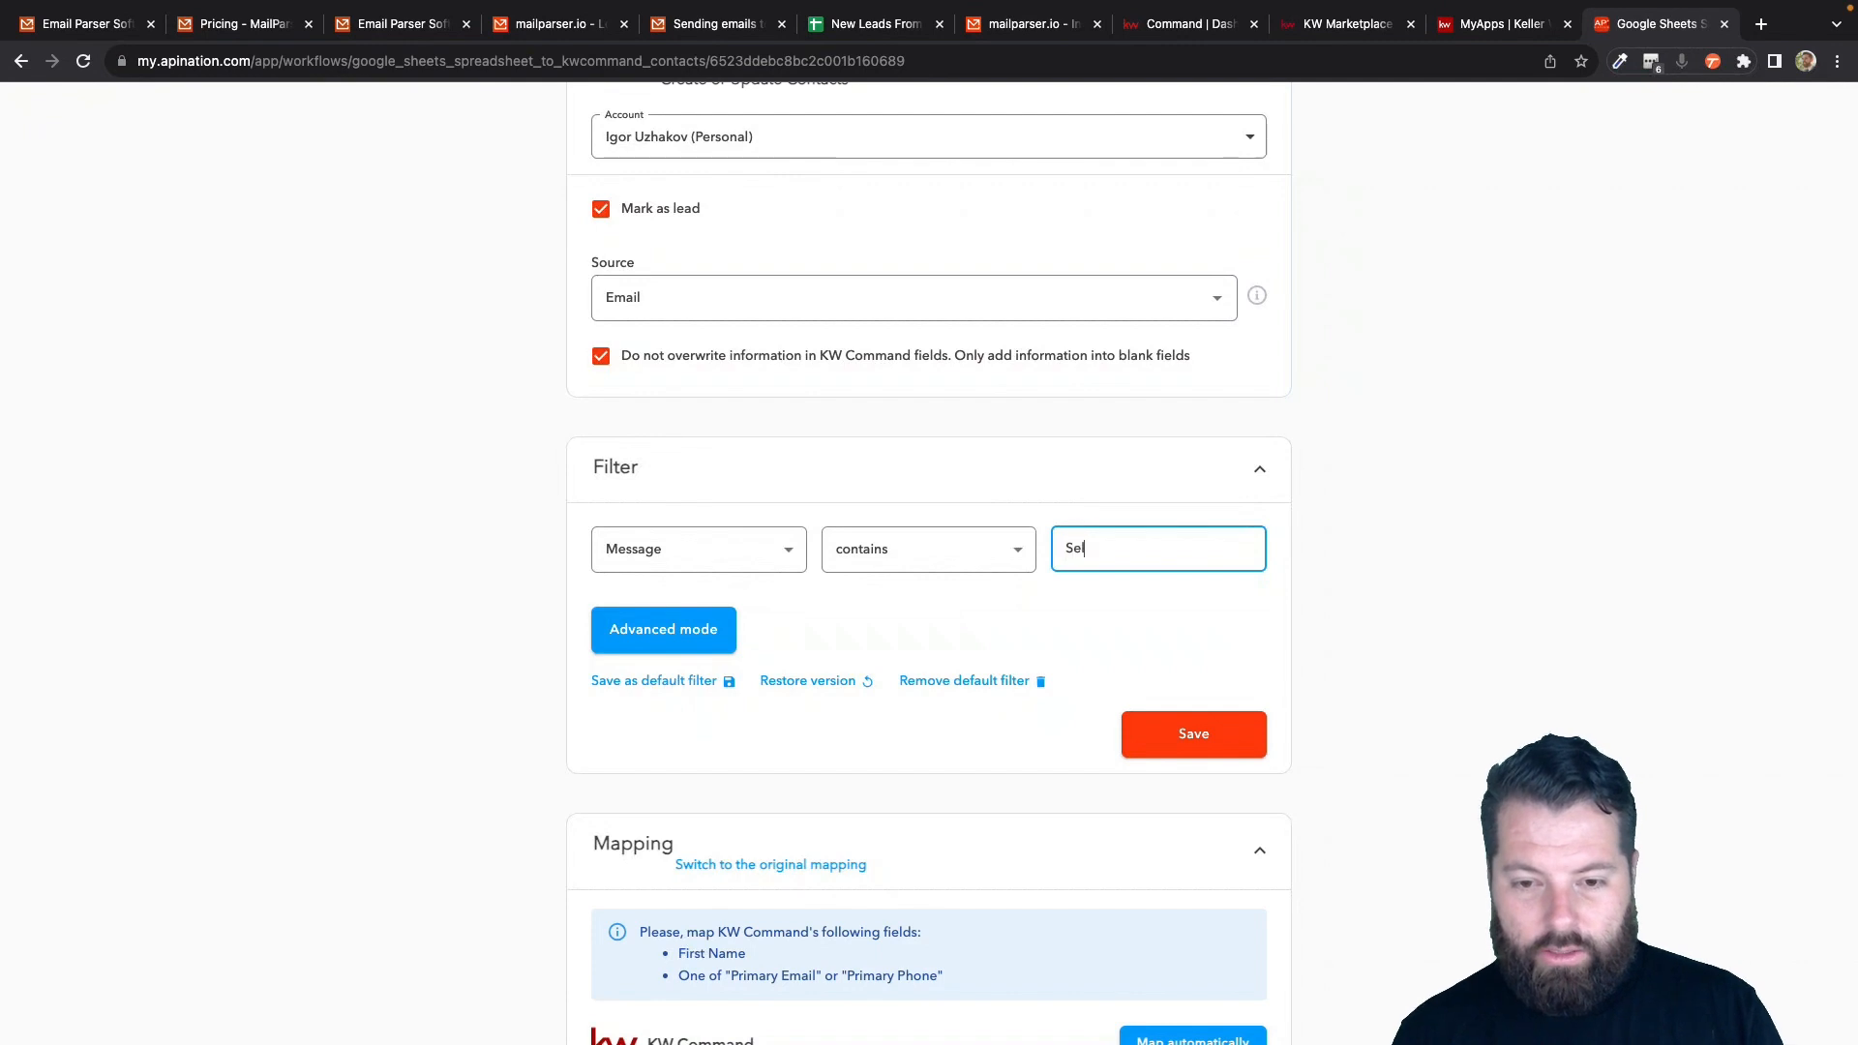
pyautogui.doubleClick(1101, 553)
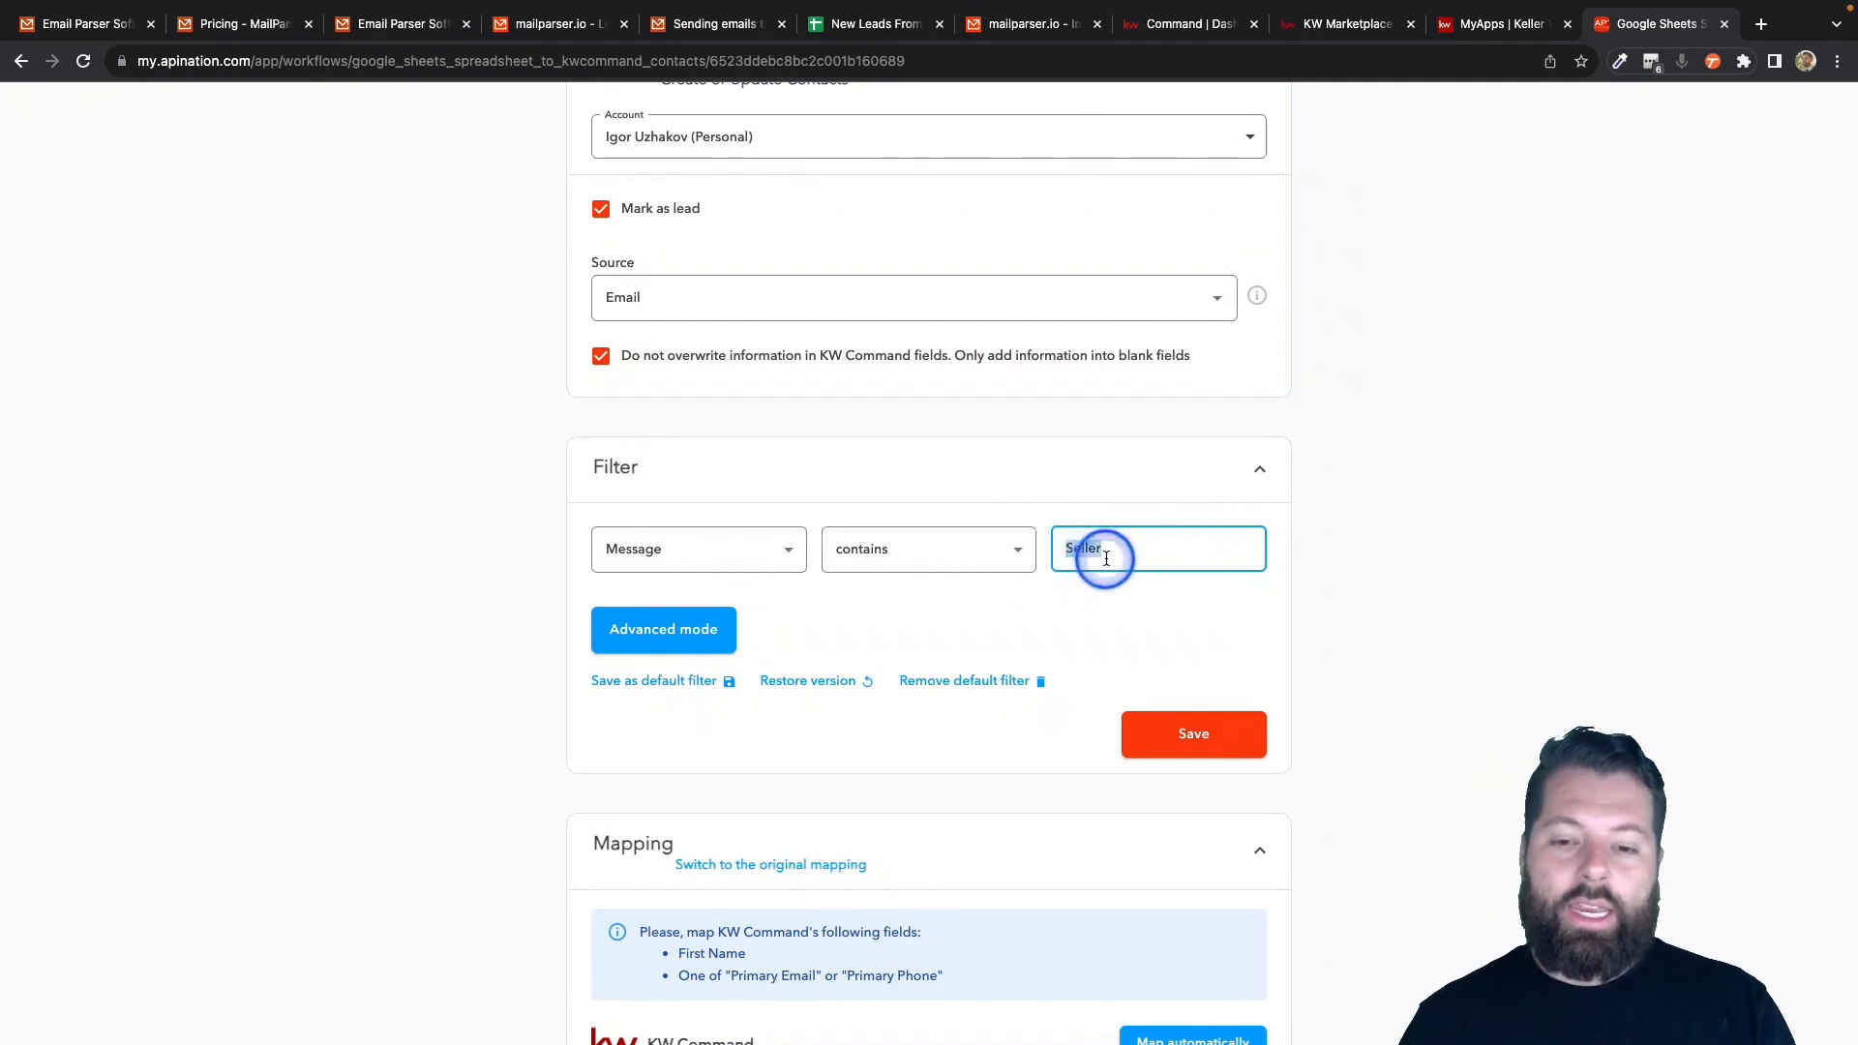
# - Replace that condition with No Filter and save the filter settings
pyautogui.click(790, 553)
pyautogui.click(701, 377)
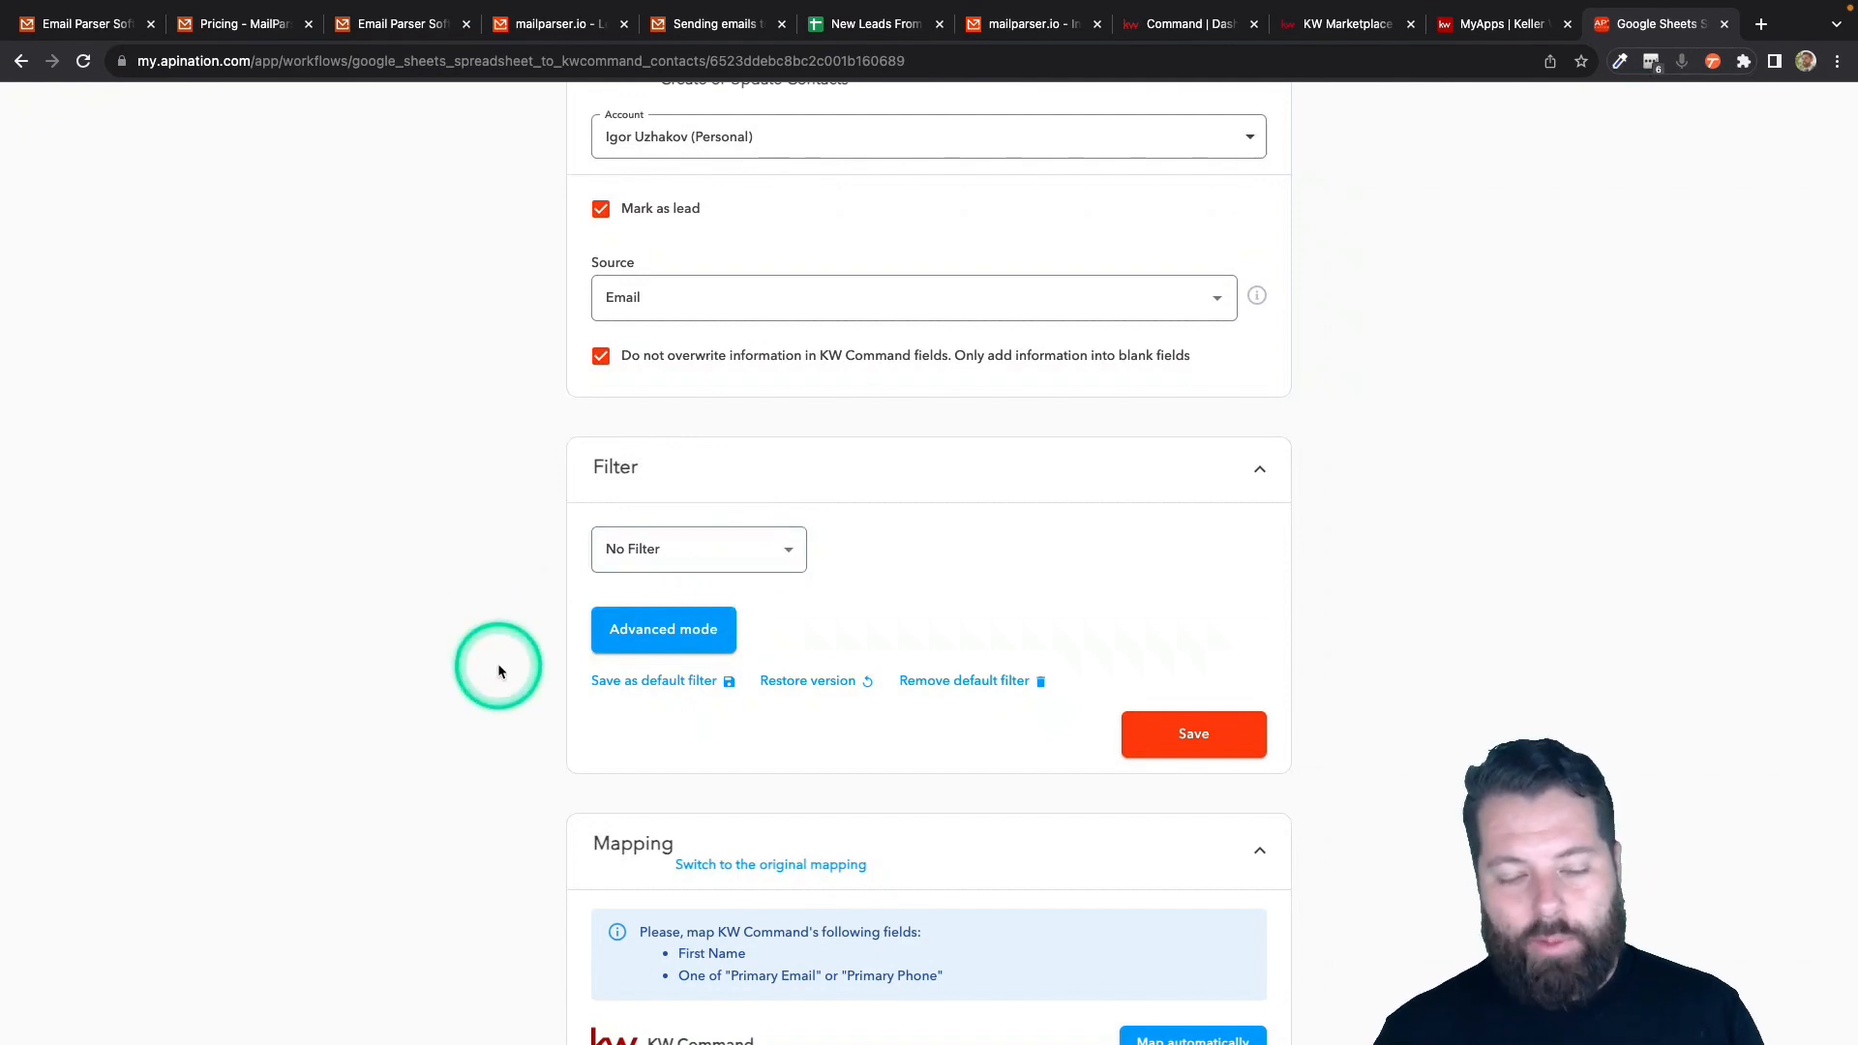
pyautogui.click(1241, 745)
pyautogui.scroll(-2, 1242, 751)
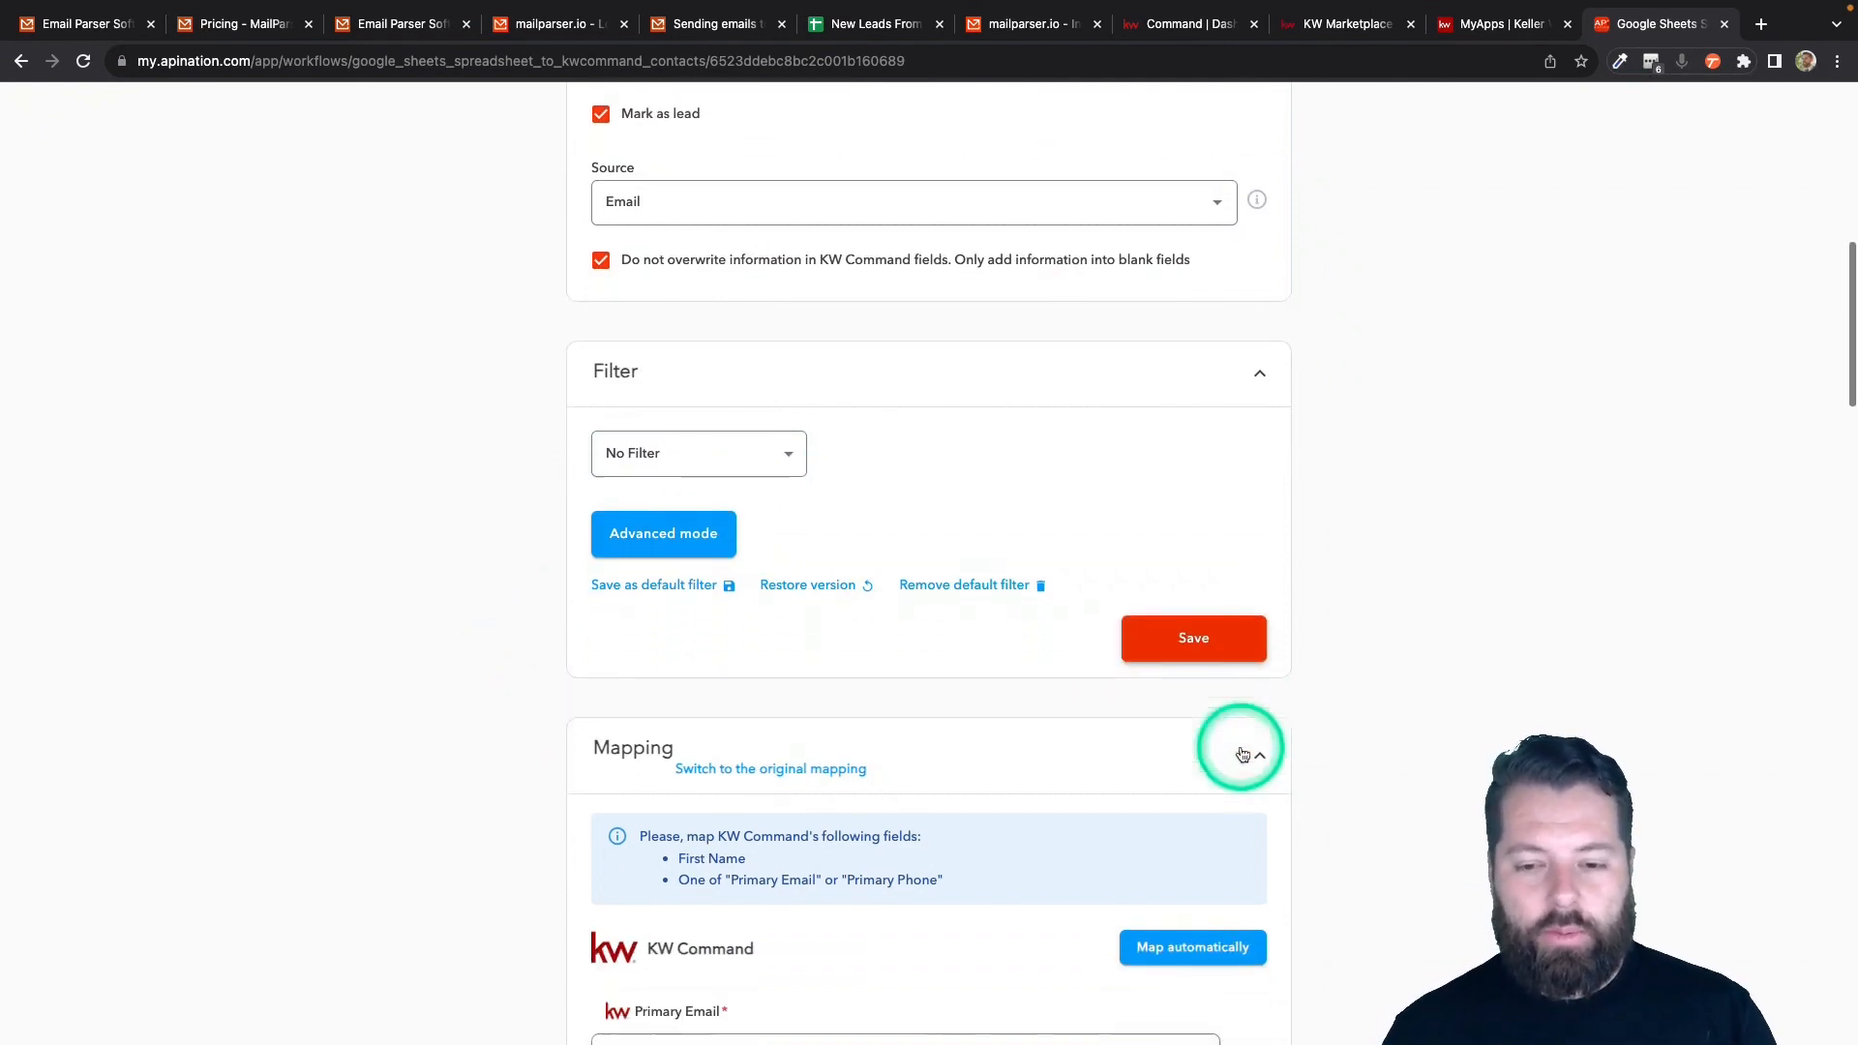
# - Map Email, Fname, Phone and Lname columns to Primary Email, First Name, Primary Phone, Last Name
pyautogui.scroll(-5, 1241, 751)
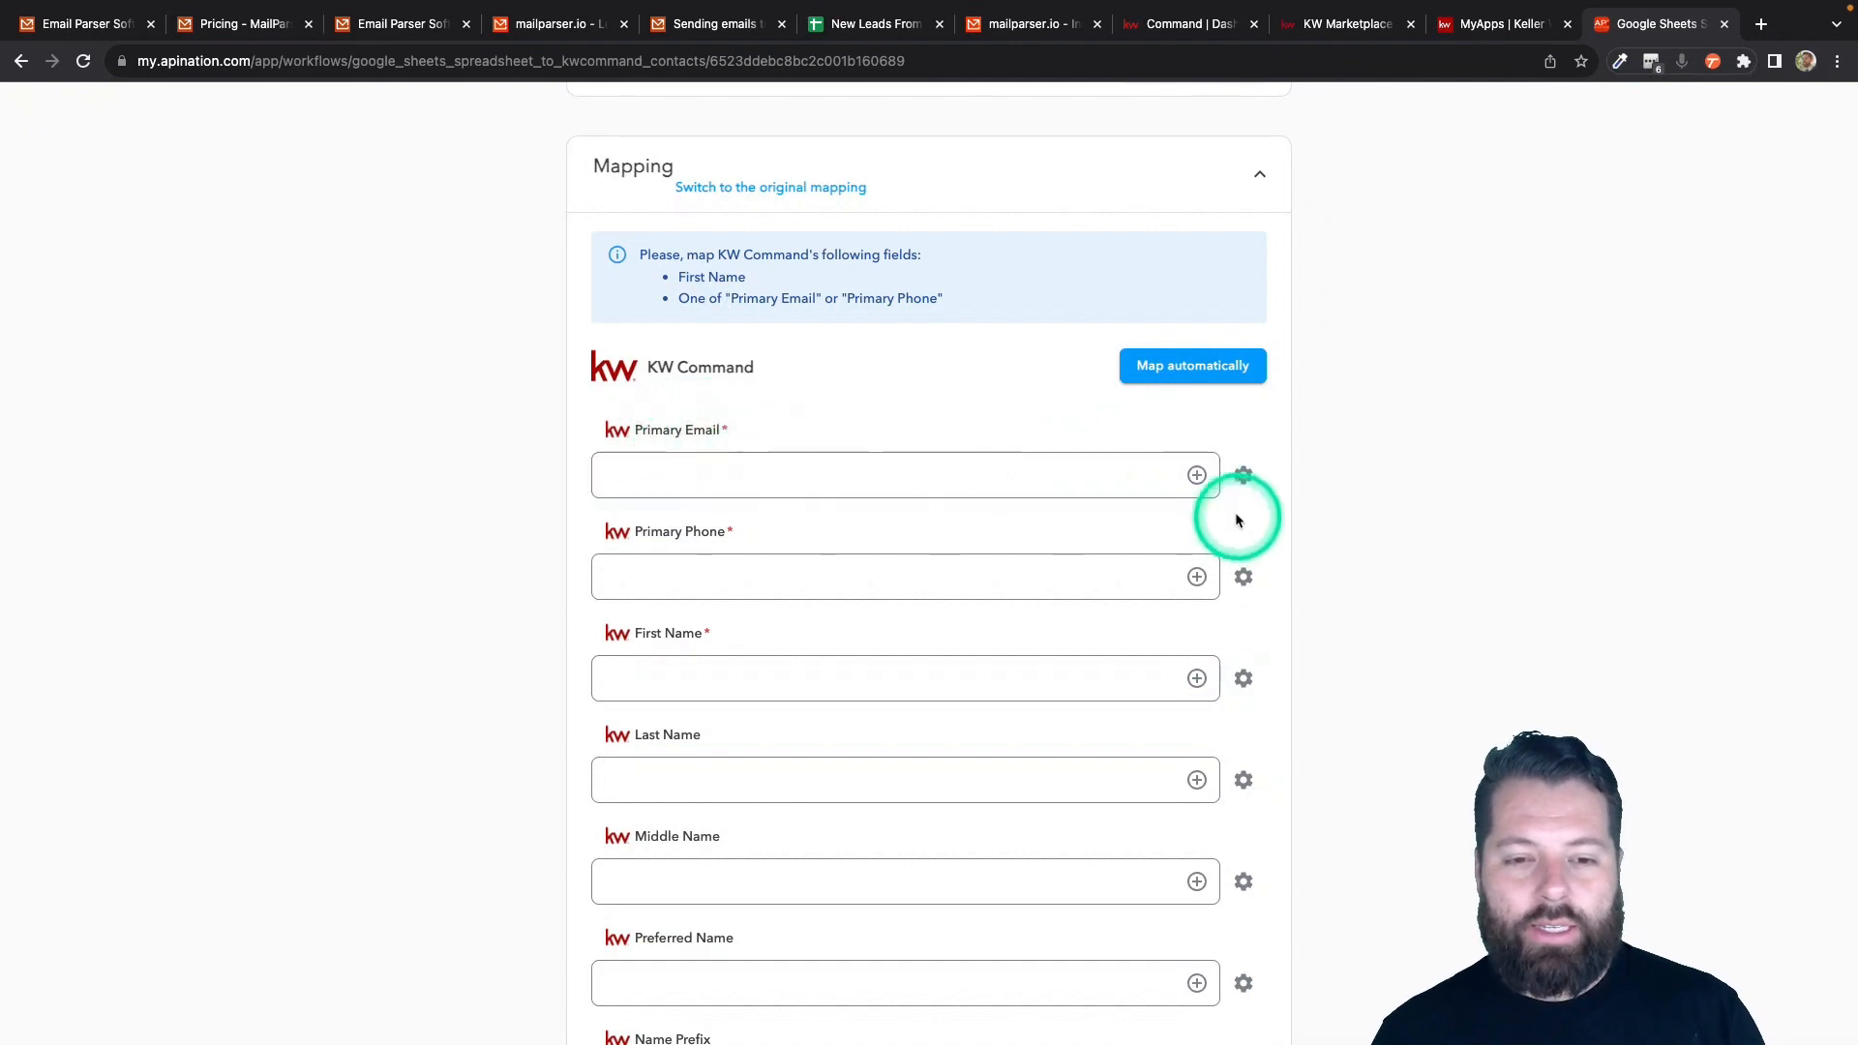
pyautogui.click(1198, 475)
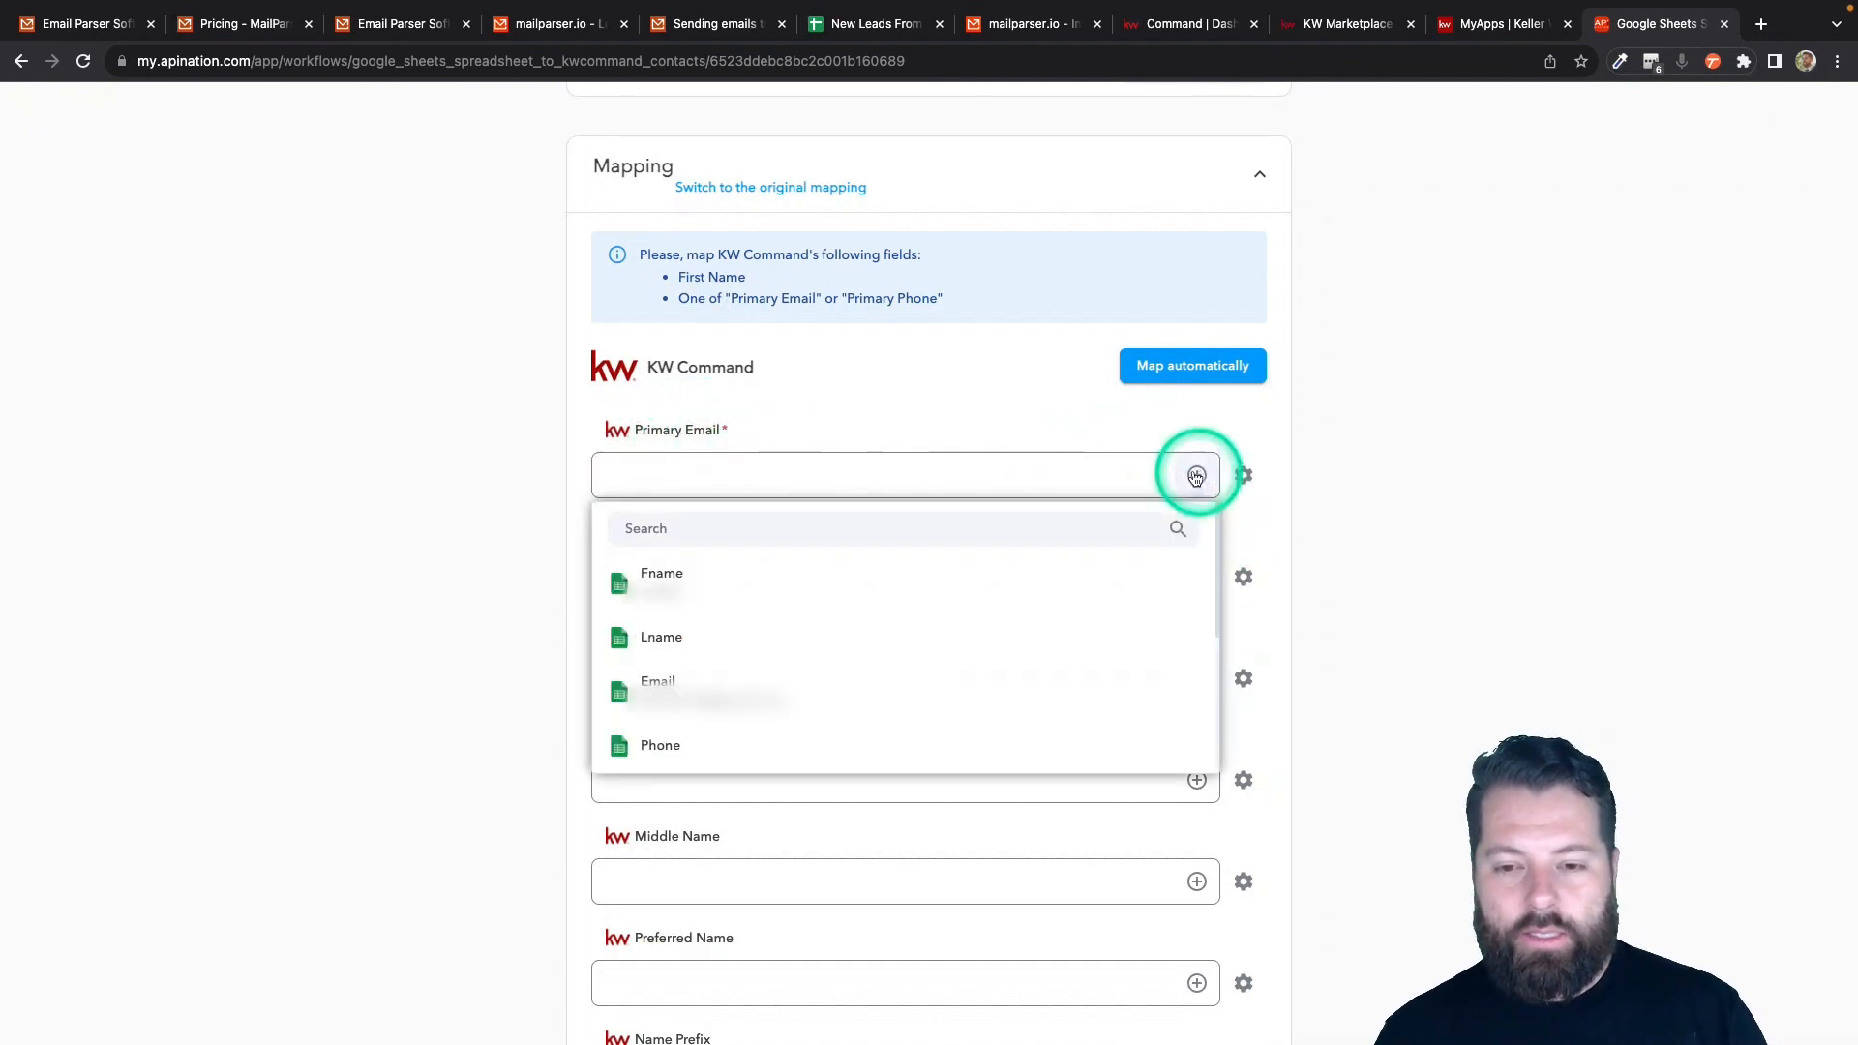
pyautogui.click(755, 670)
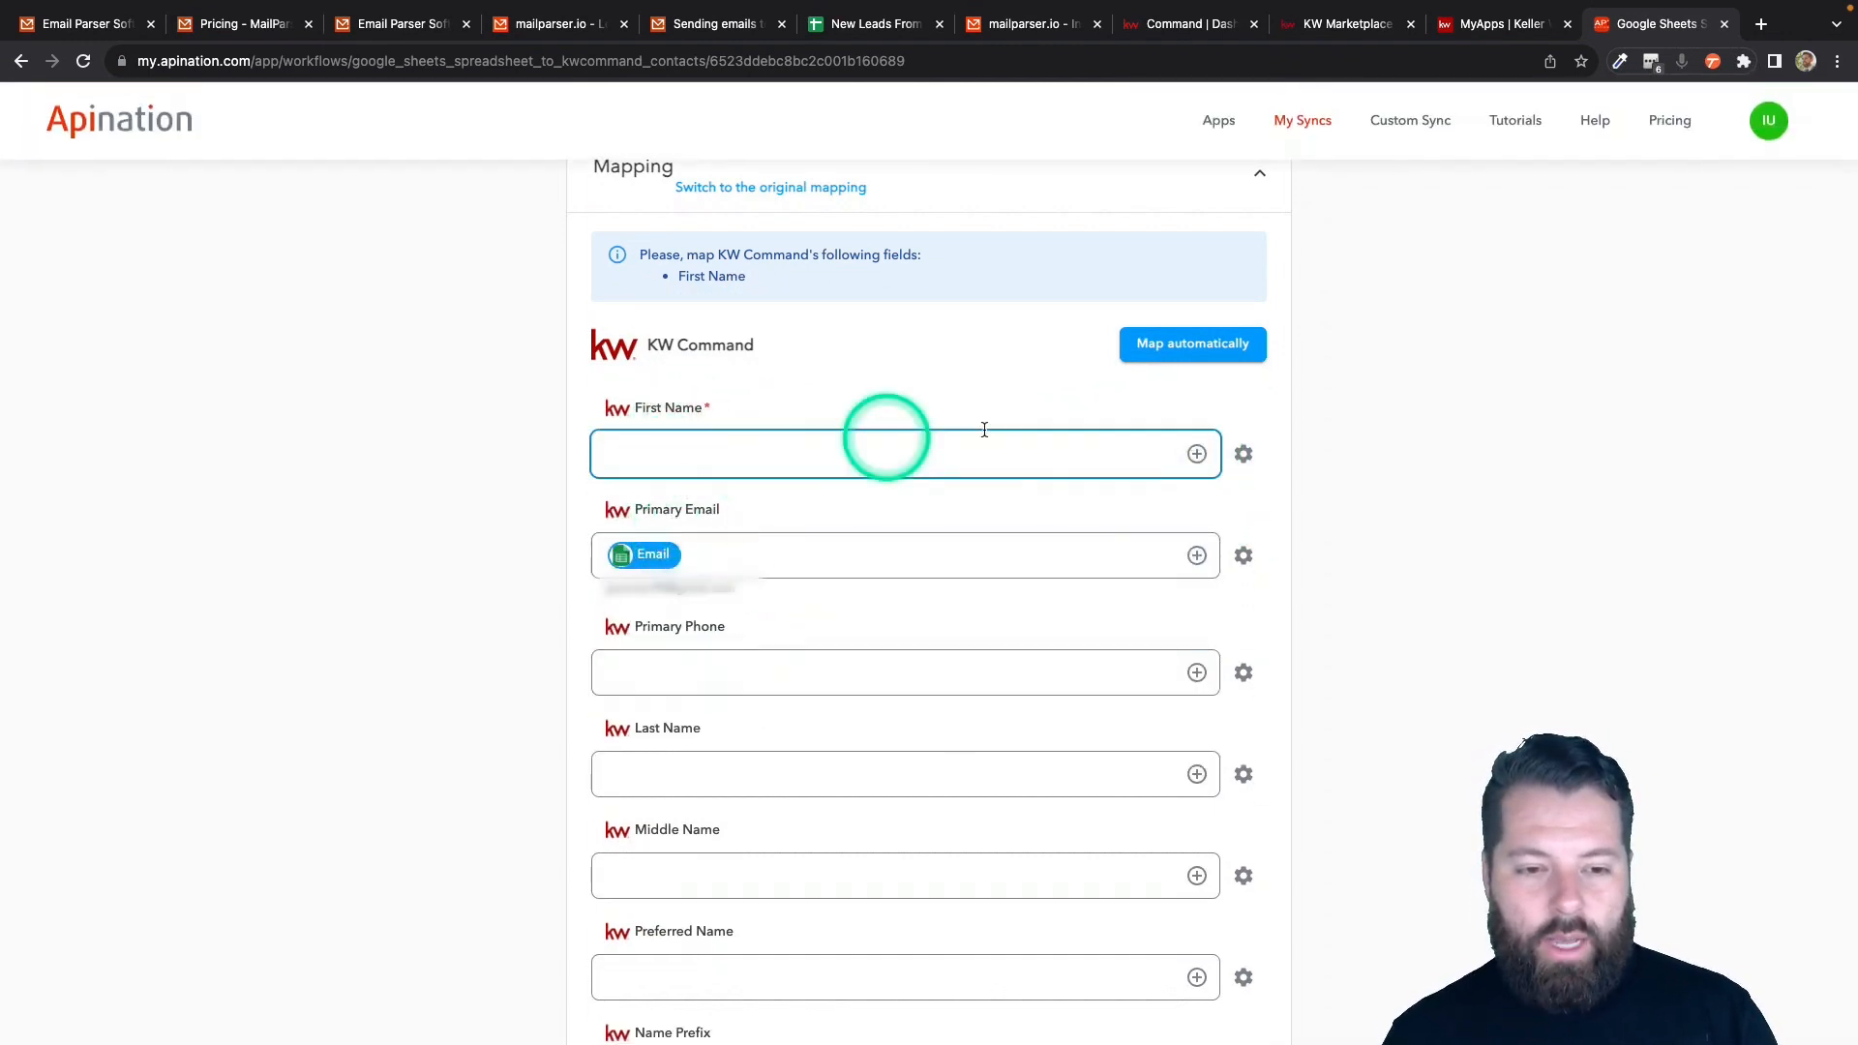
pyautogui.click(1197, 454)
pyautogui.click(755, 552)
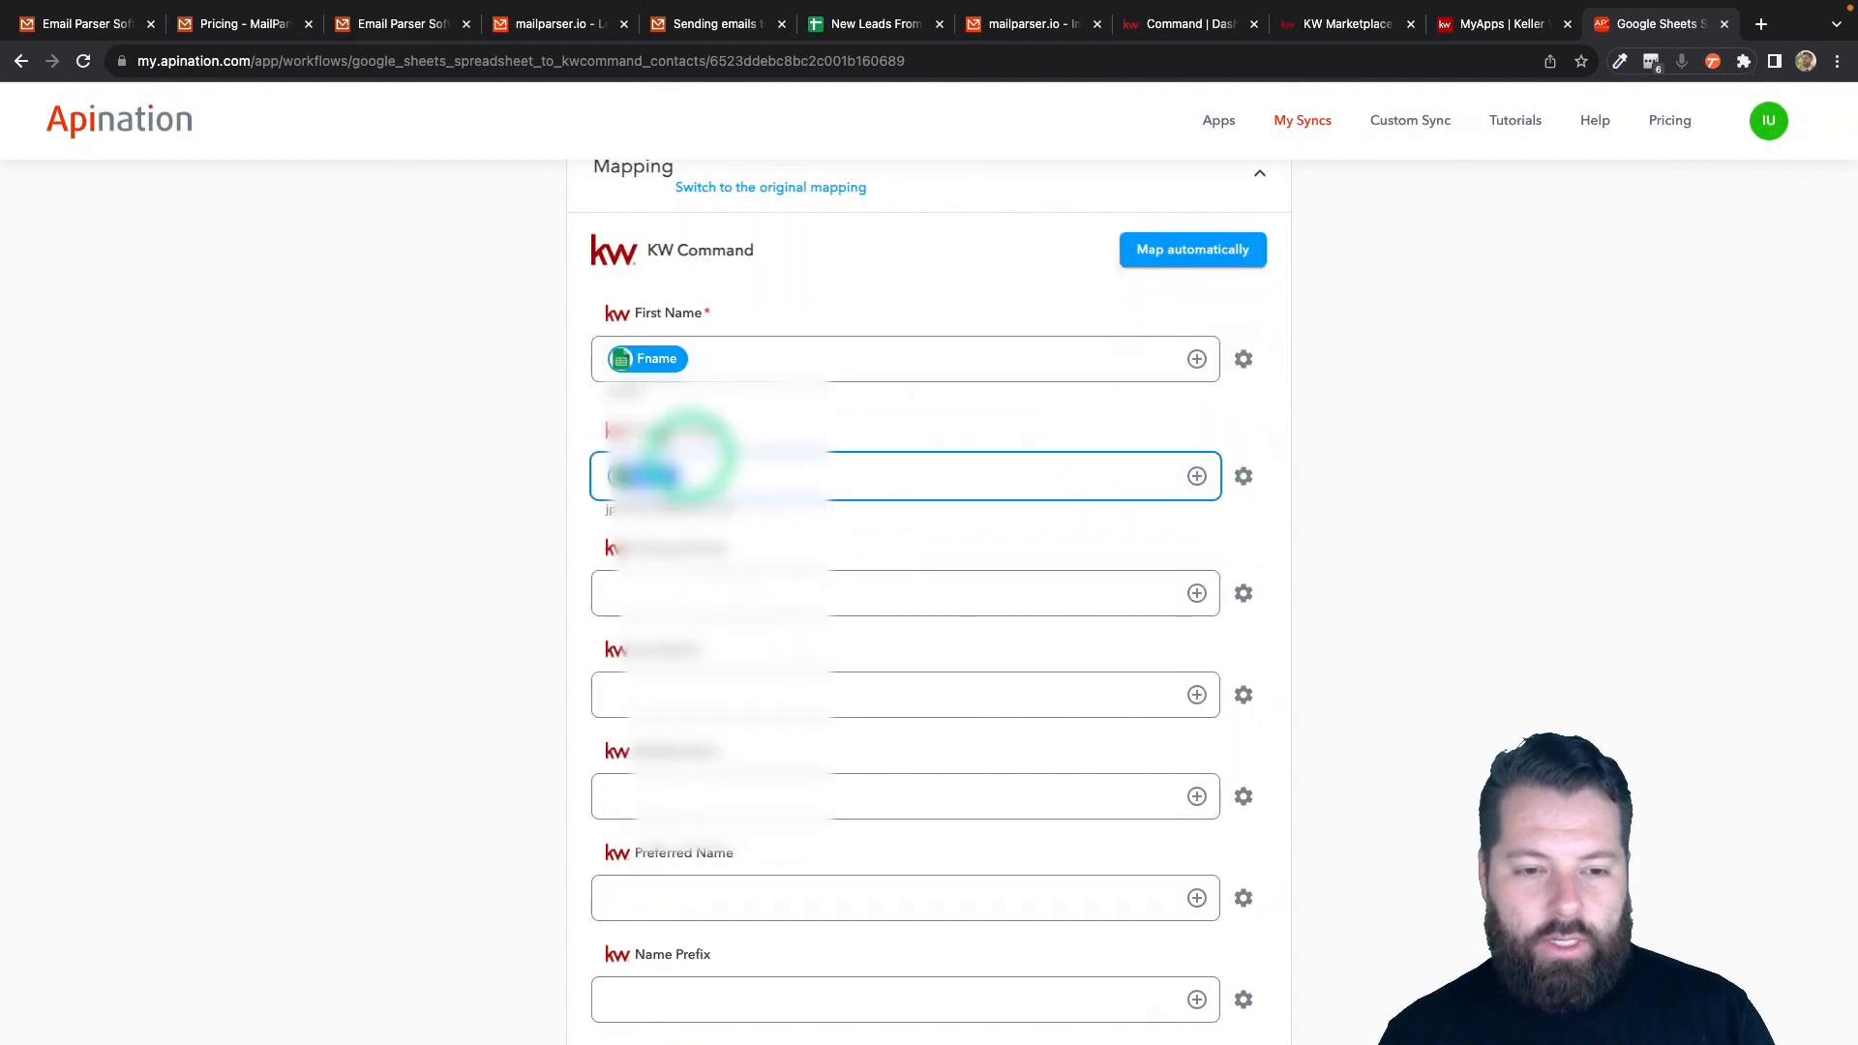
pyautogui.click(1197, 593)
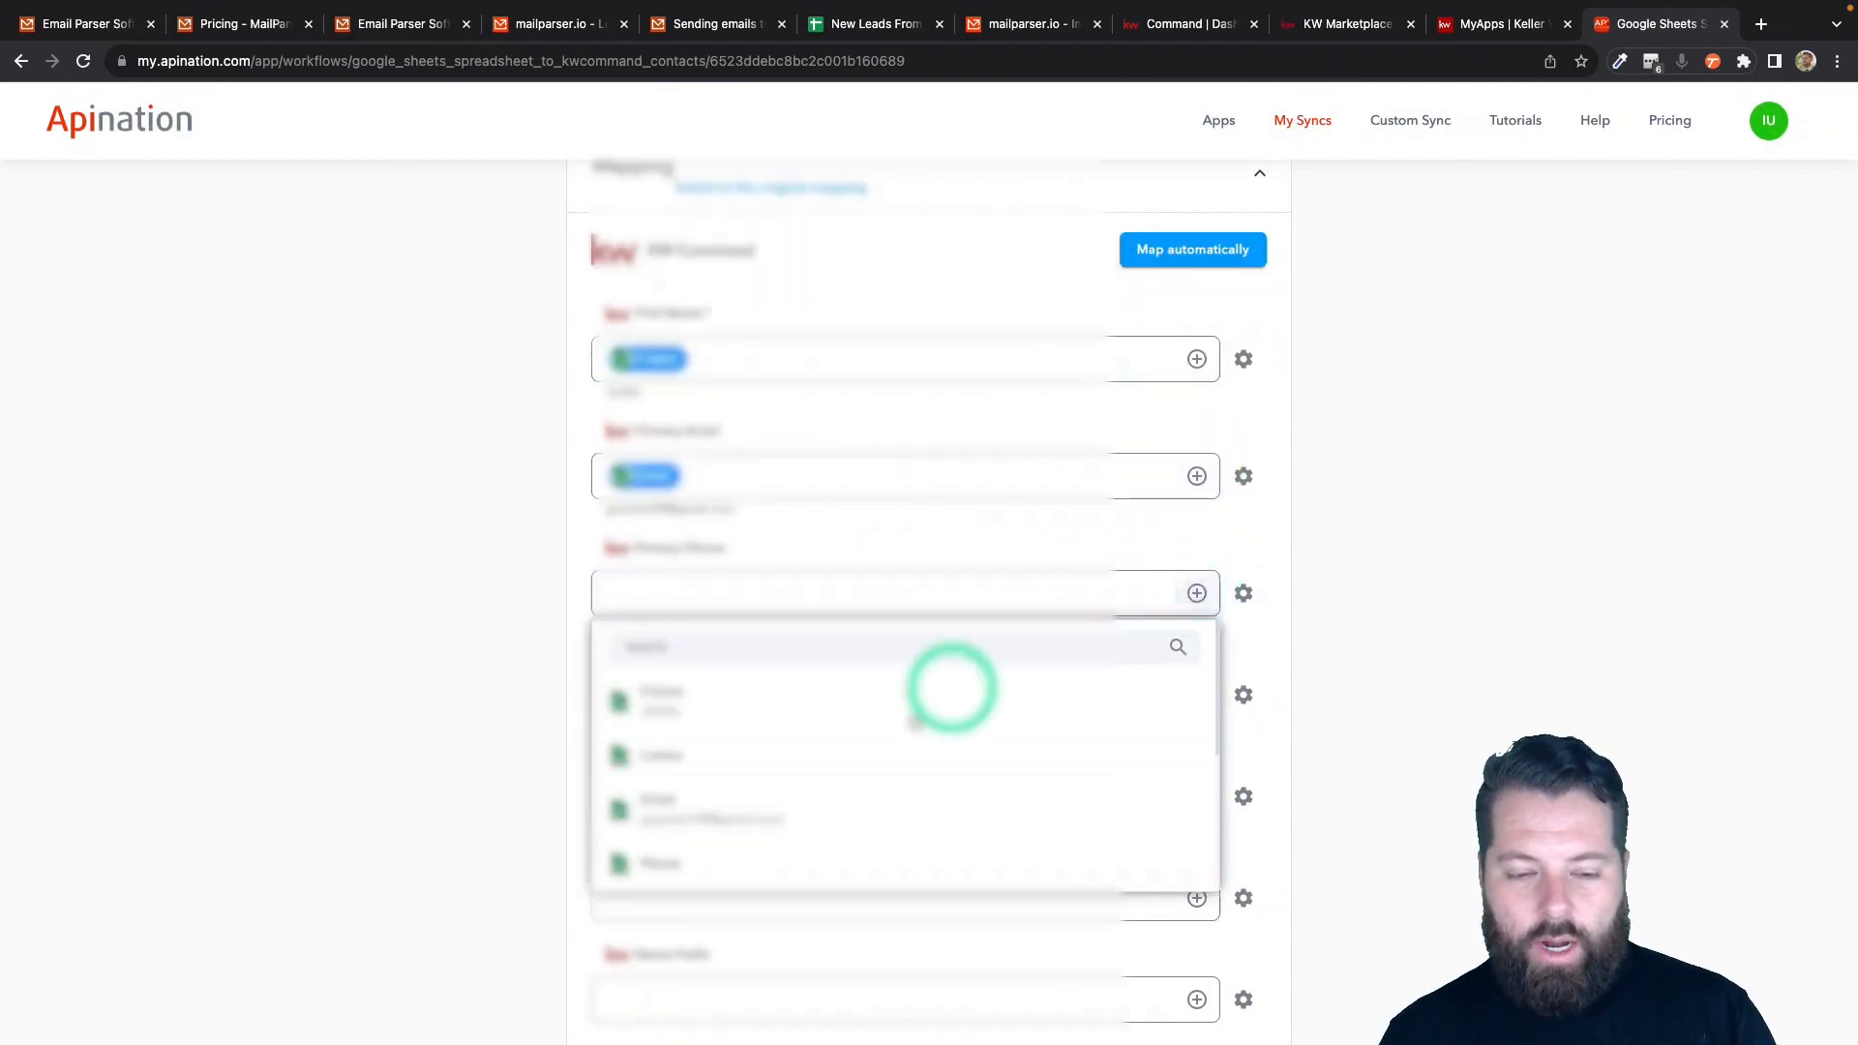
pyautogui.click(758, 863)
pyautogui.scroll(-5, 925, 782)
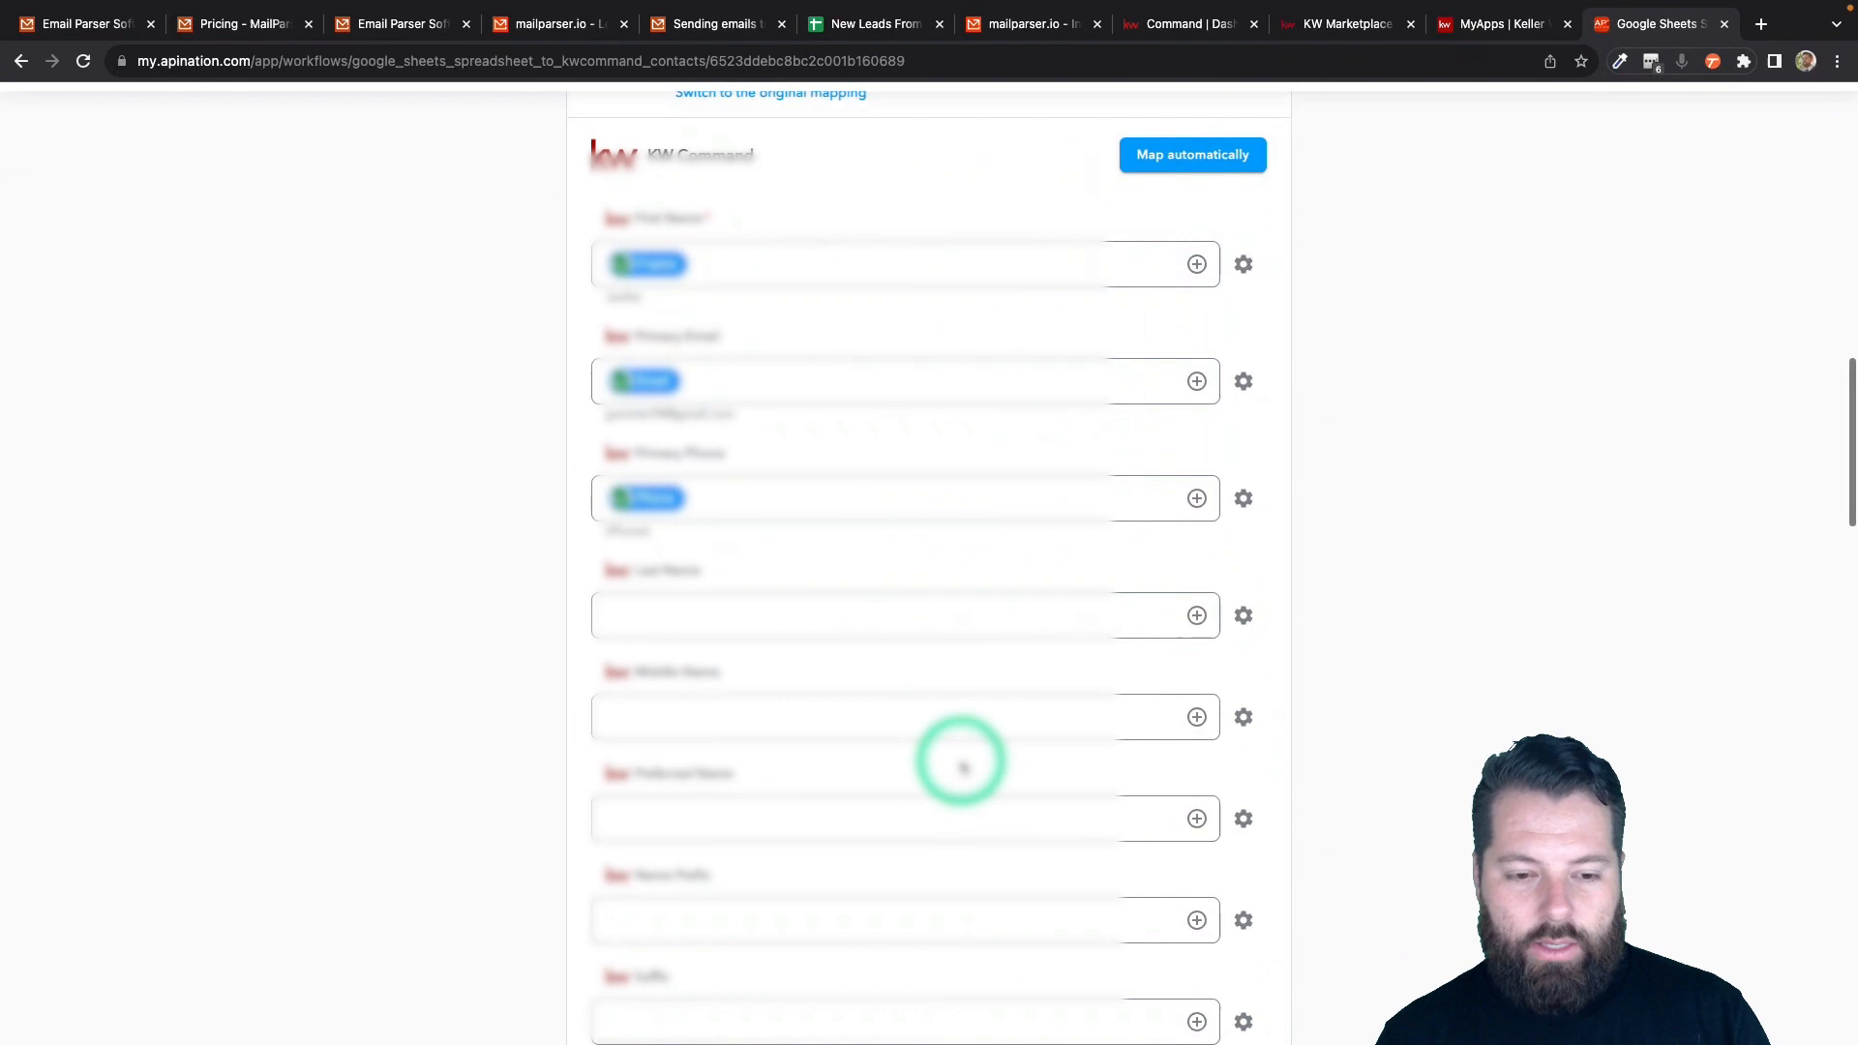
pyautogui.click(1198, 480)
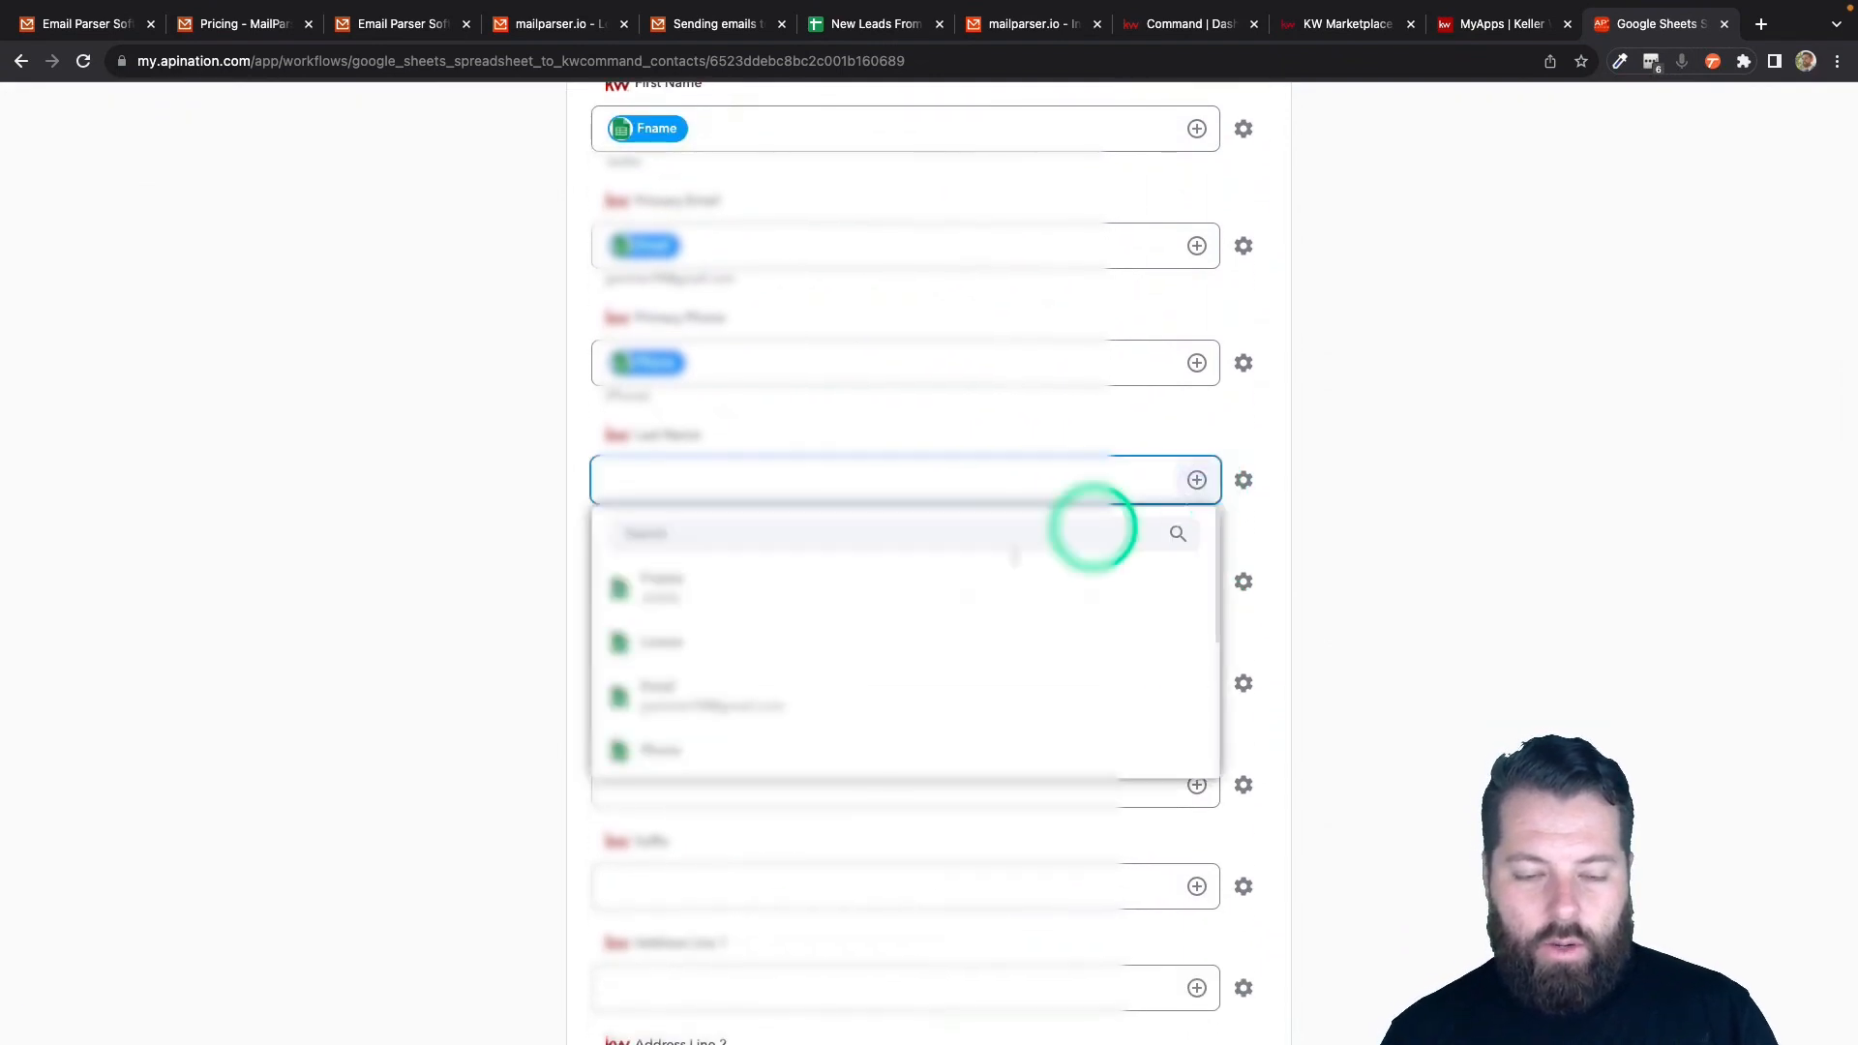
pyautogui.click(759, 634)
# - Map Address to Address Line 1, Zip to Zip Code, and Message to Description
pyautogui.scroll(-2, 620, 823)
pyautogui.scroll(-5, 595, 864)
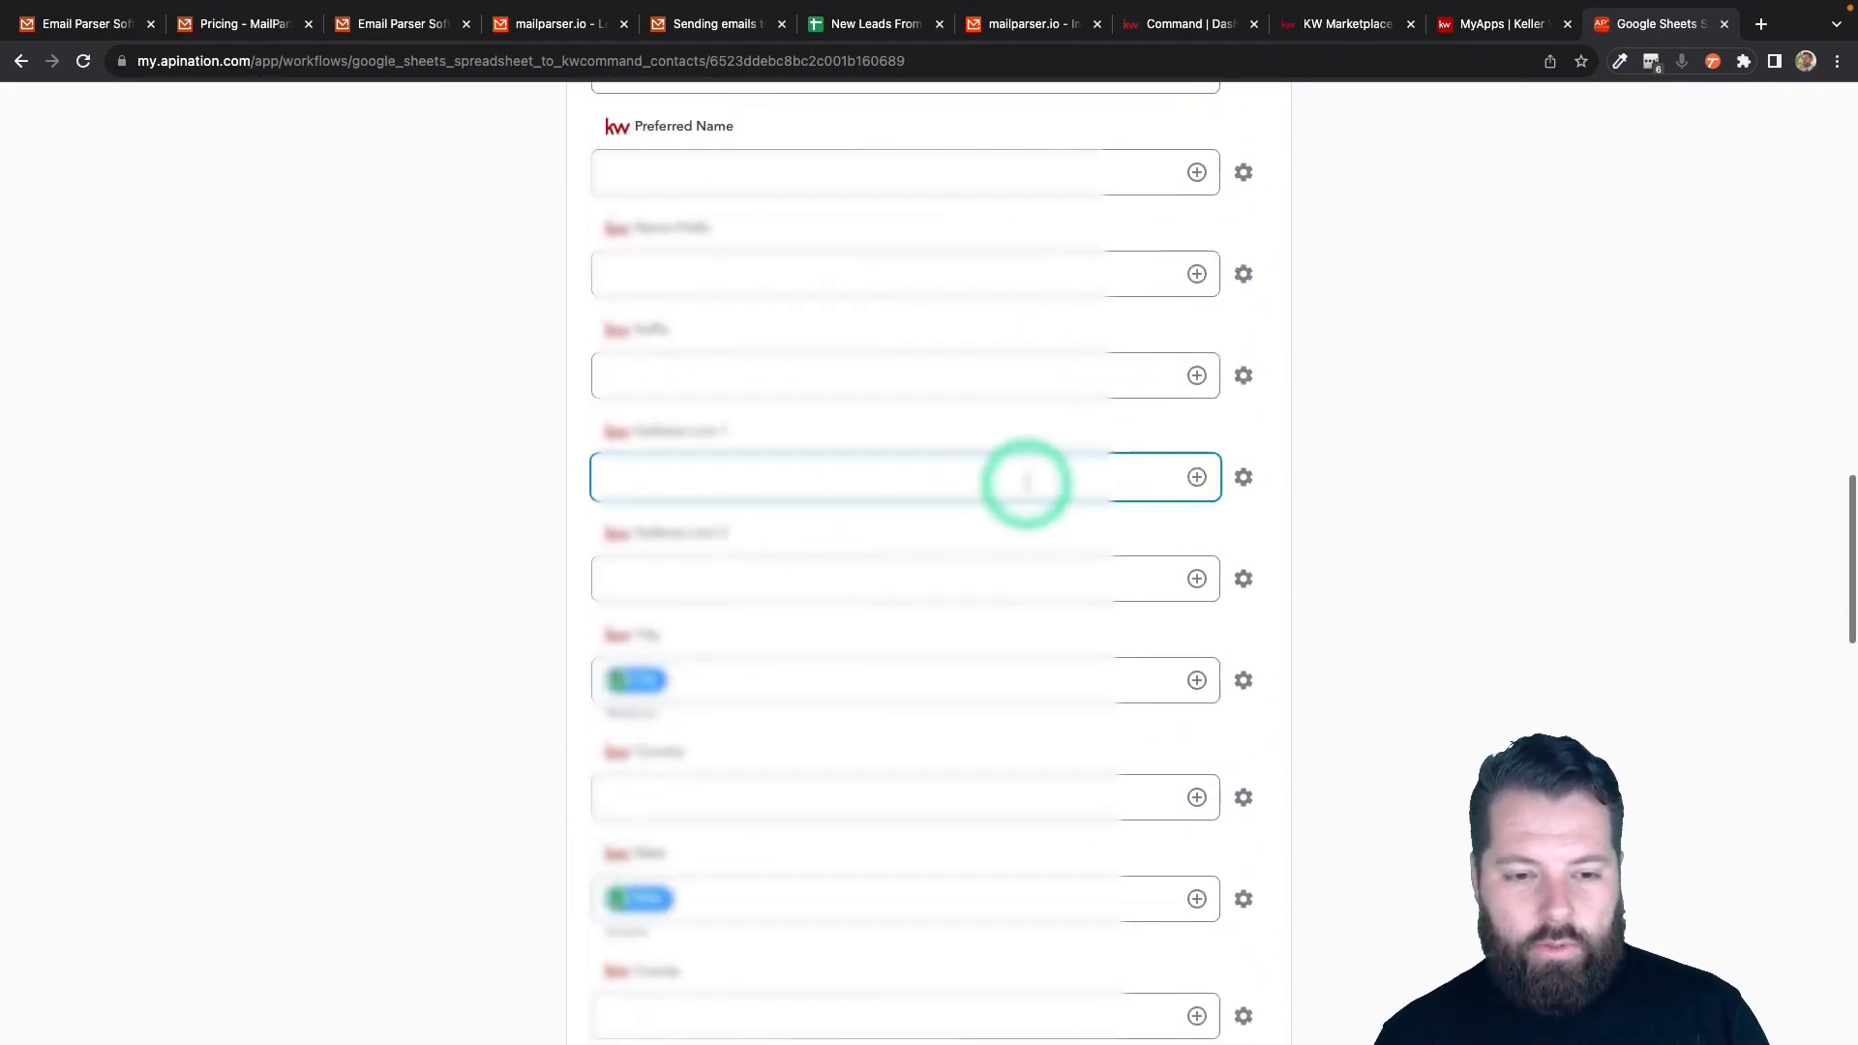
pyautogui.click(1197, 478)
pyautogui.scroll(-2, 937, 668)
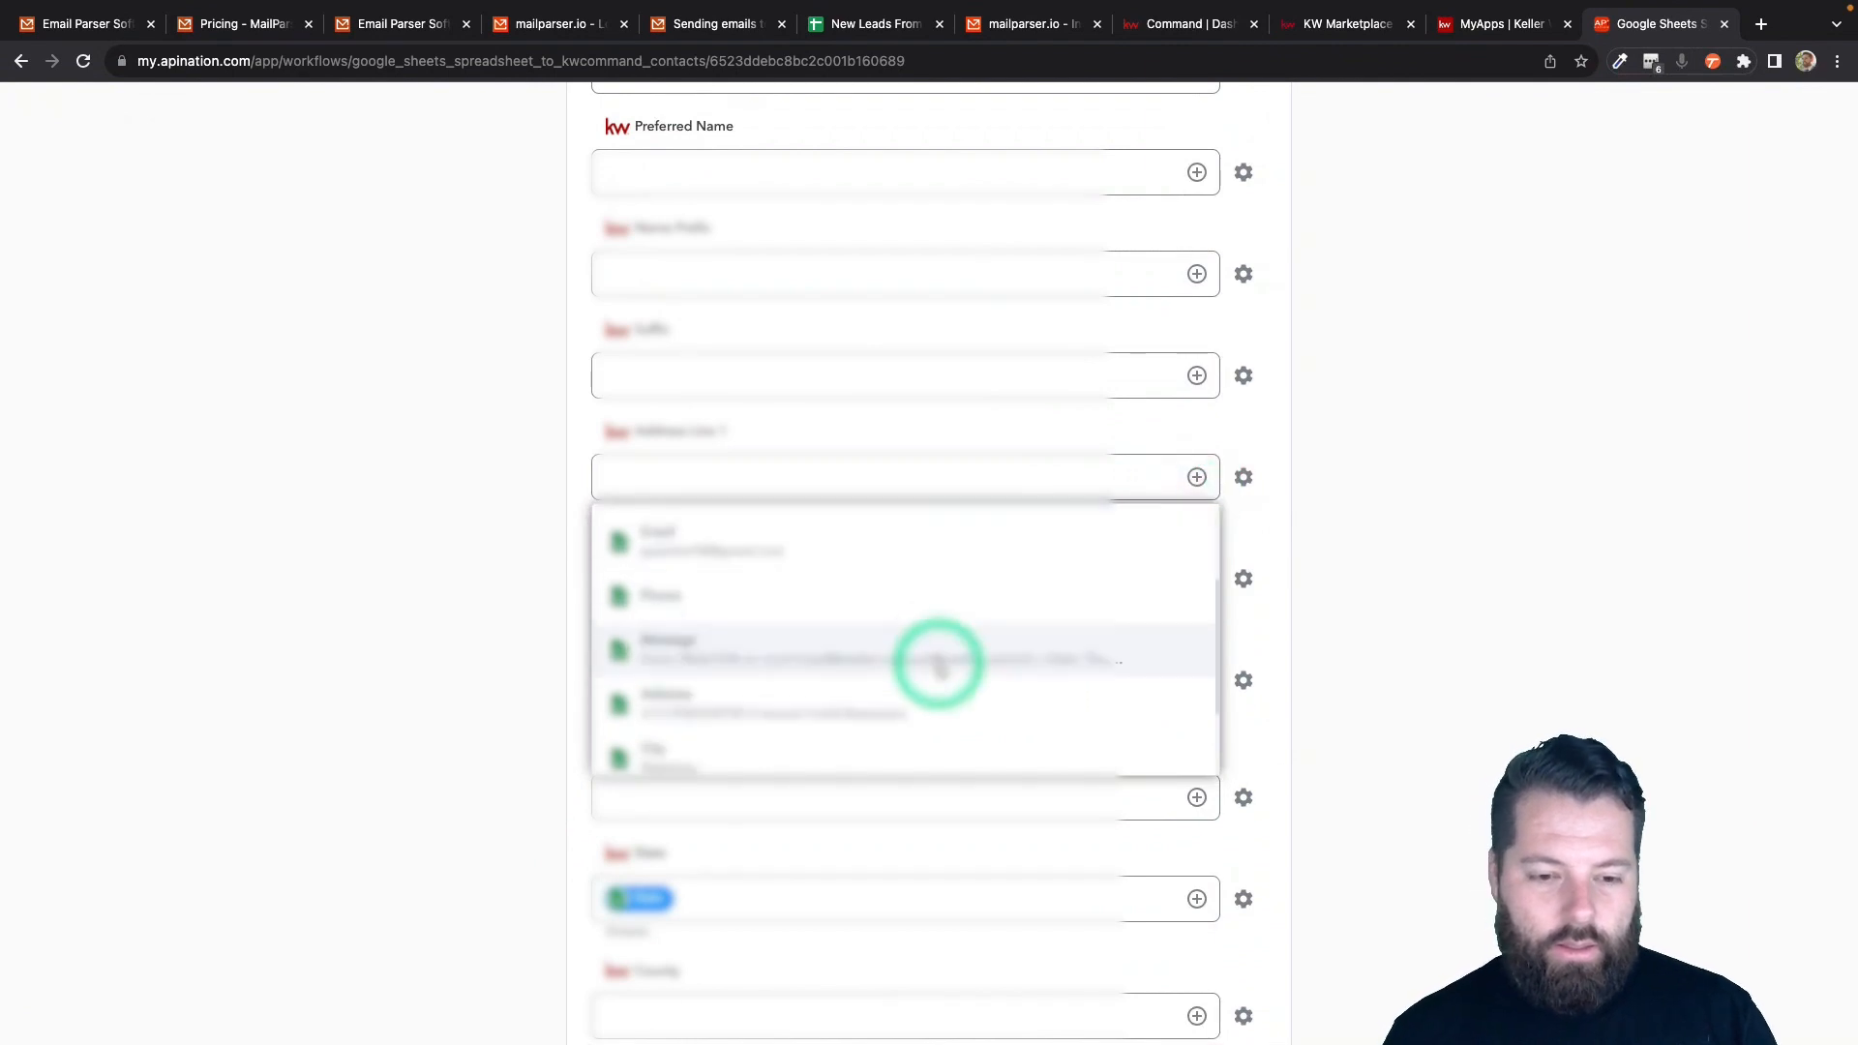
pyautogui.click(934, 666)
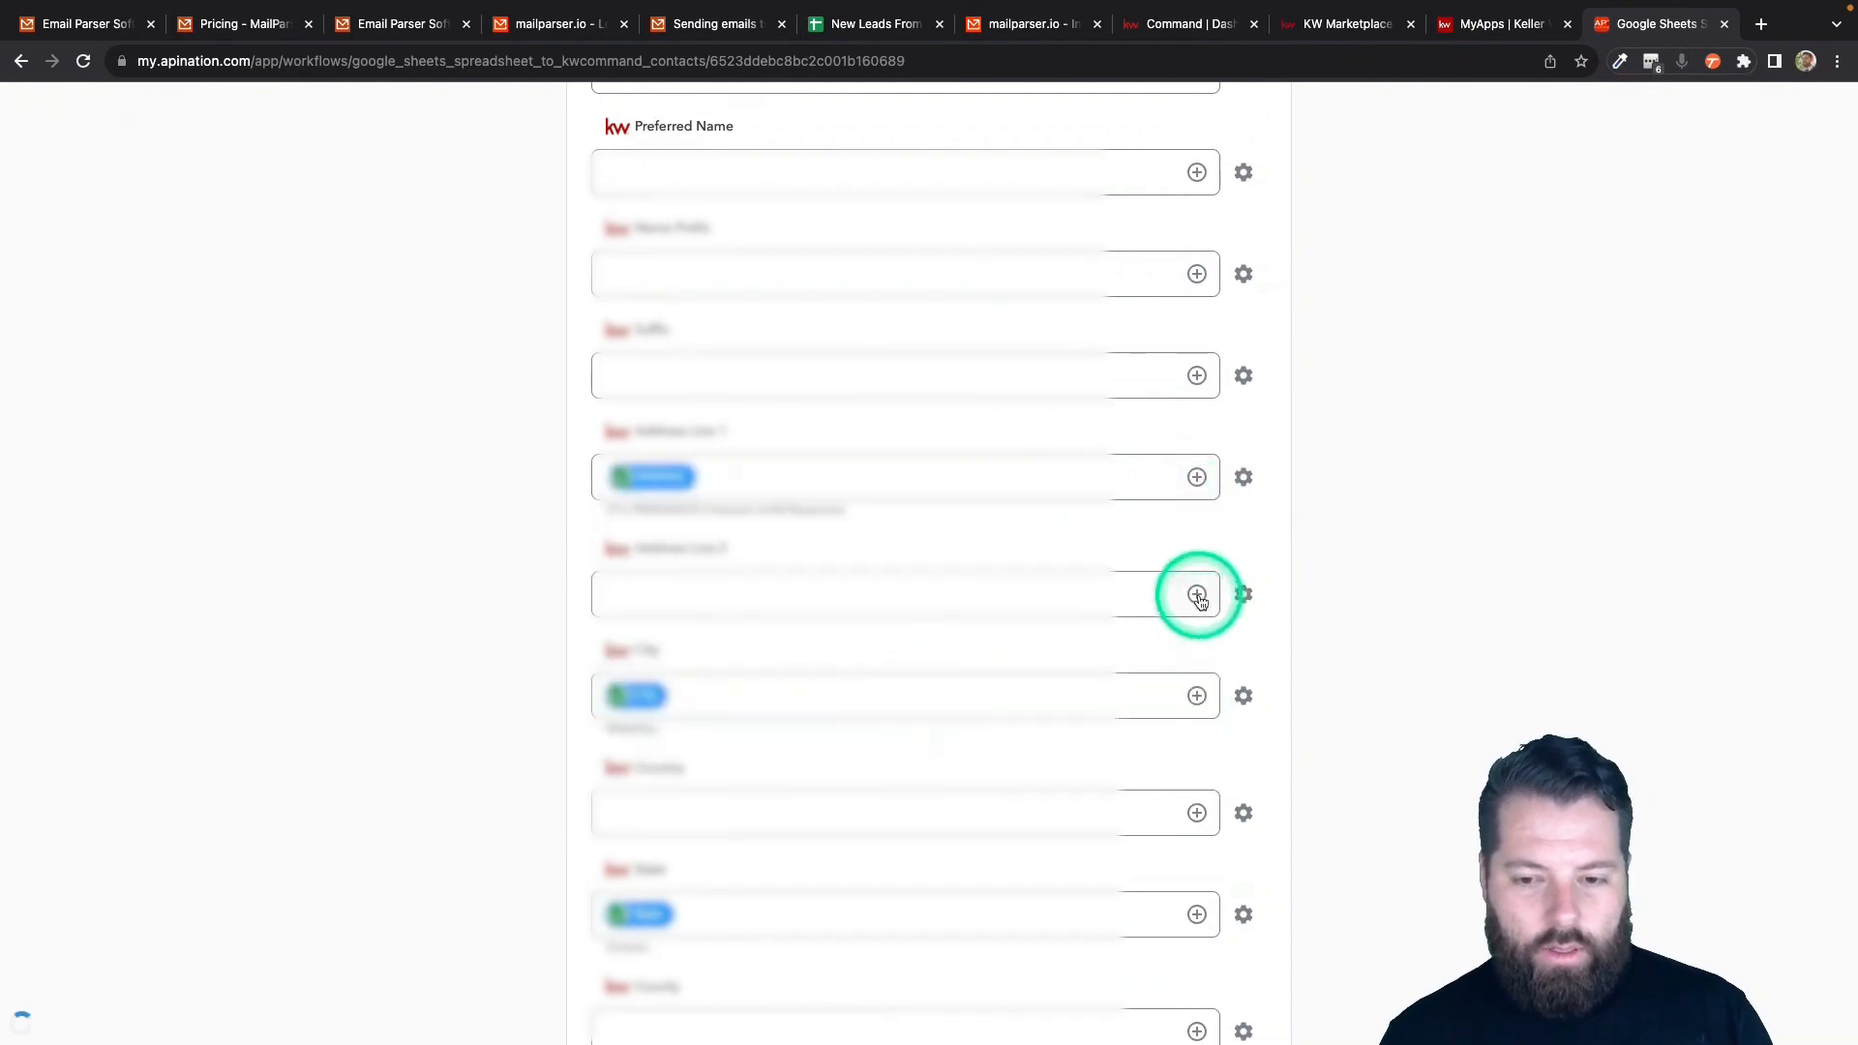
pyautogui.scroll(-3, 871, 503)
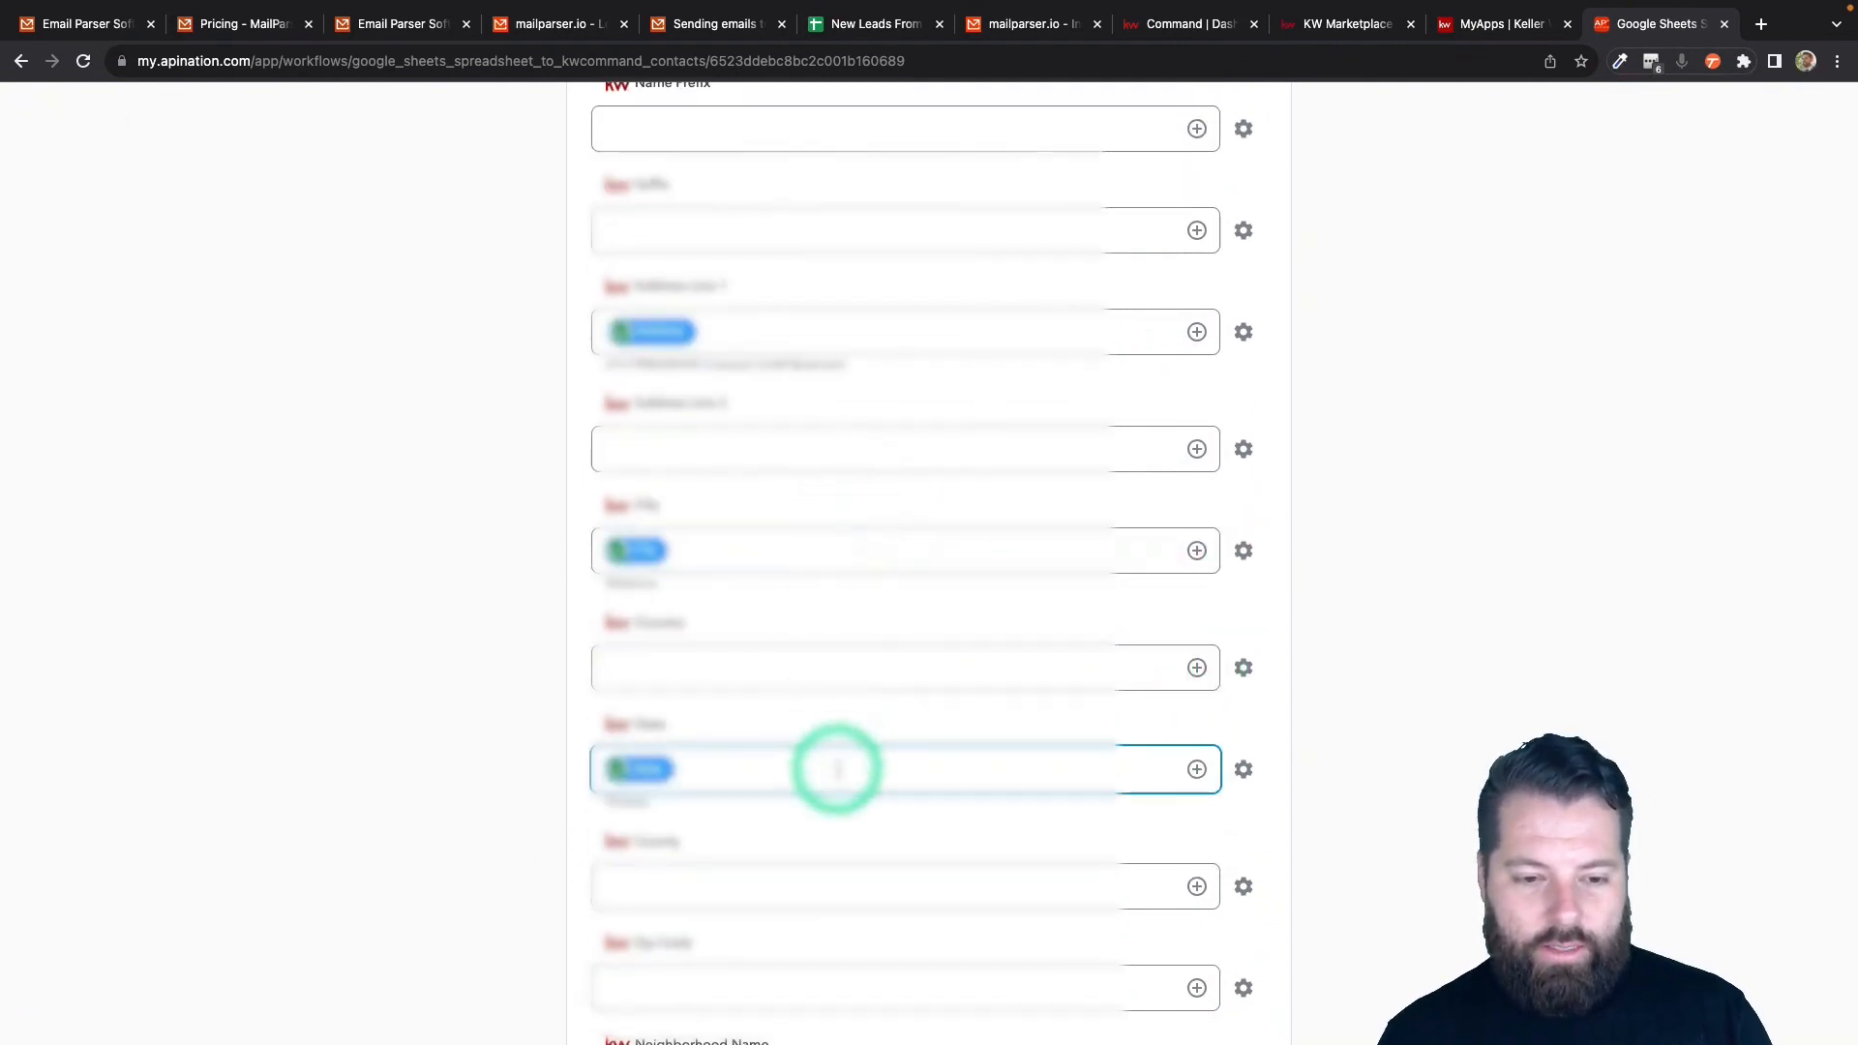
pyautogui.scroll(-4, 839, 789)
pyautogui.click(1198, 804)
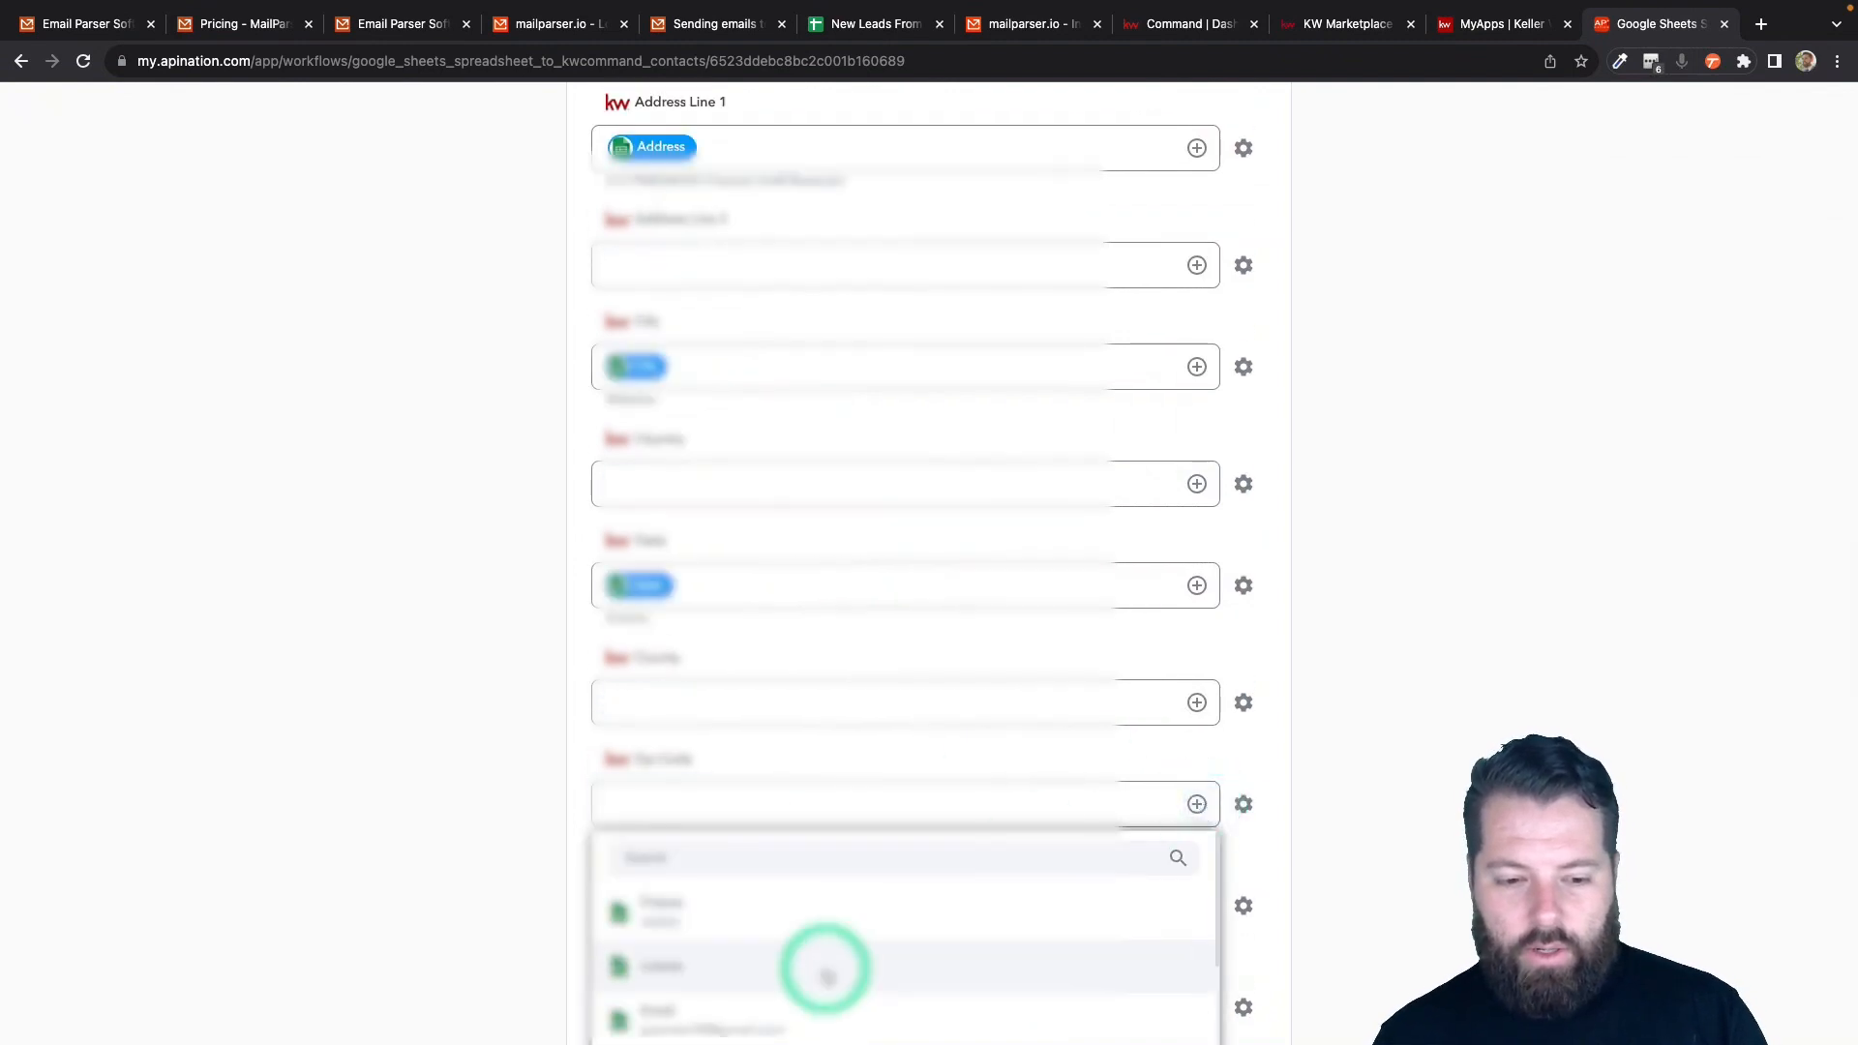
pyautogui.scroll(-1, 822, 966)
pyautogui.scroll(-3, 620, 949)
pyautogui.click(652, 900)
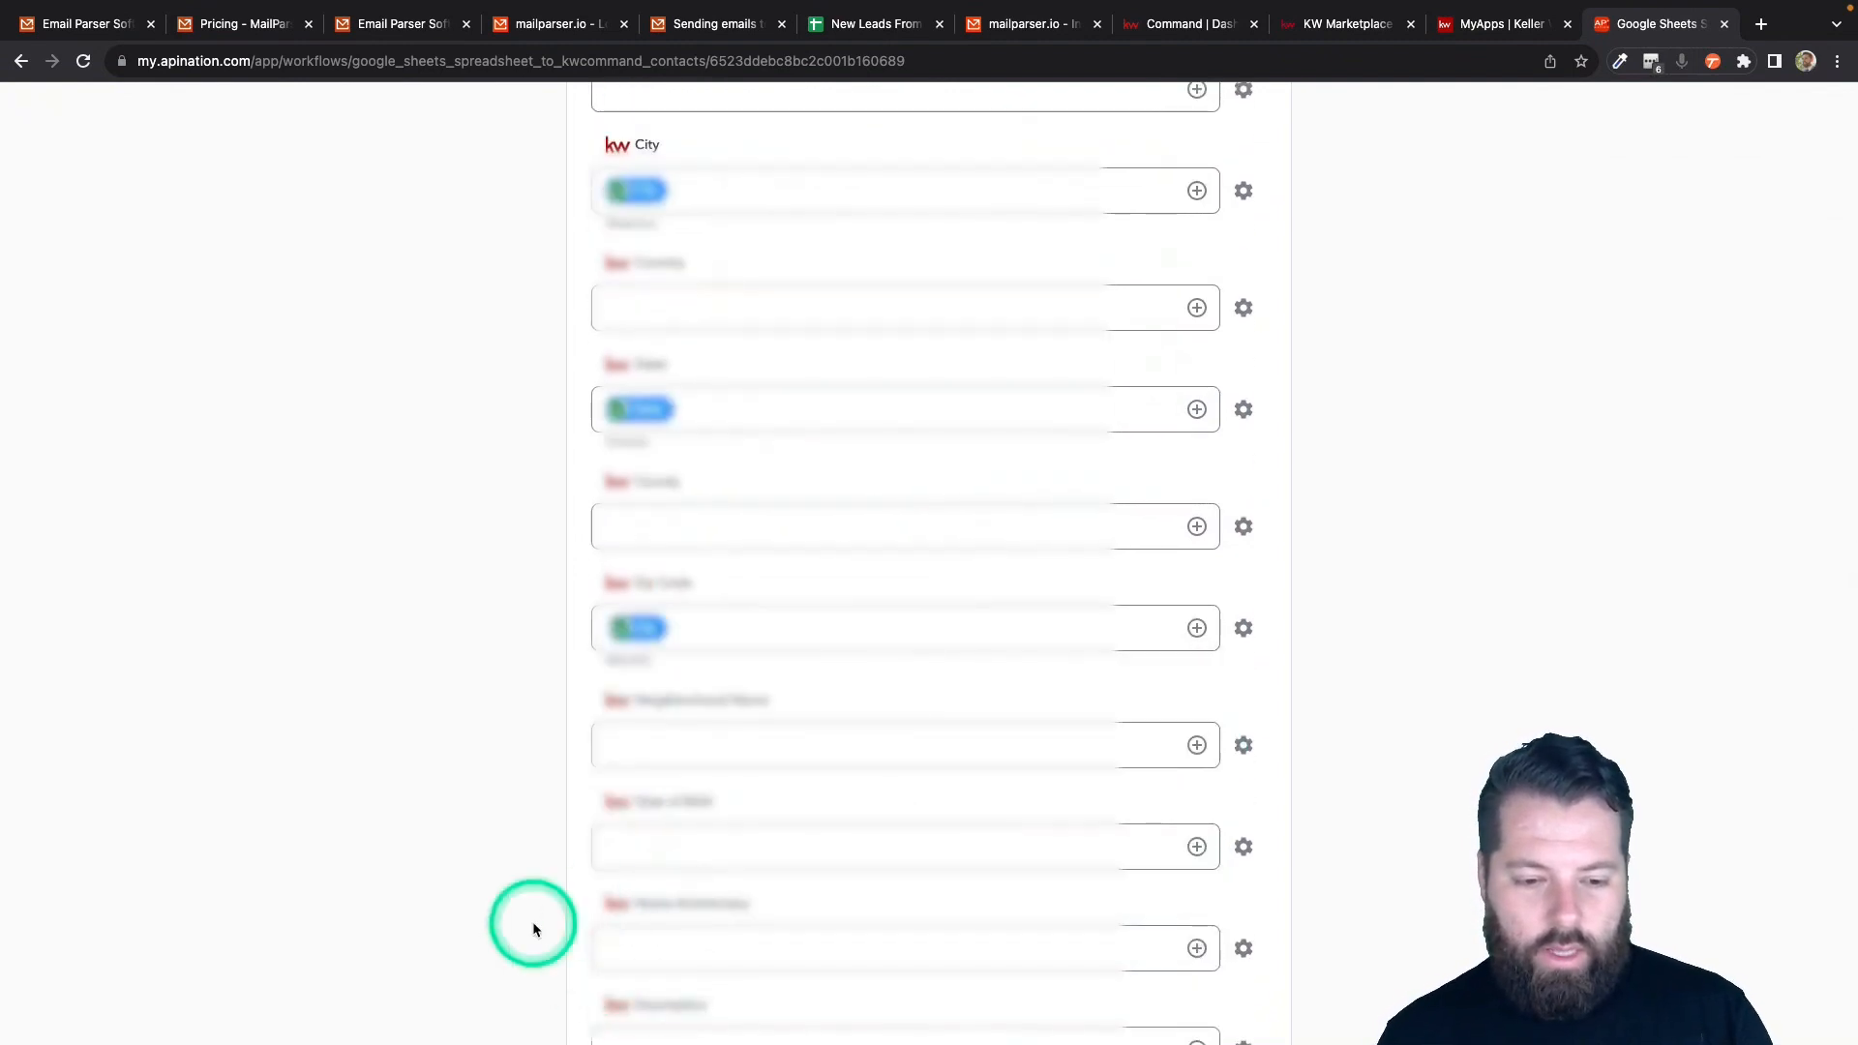
pyautogui.scroll(-10, 531, 927)
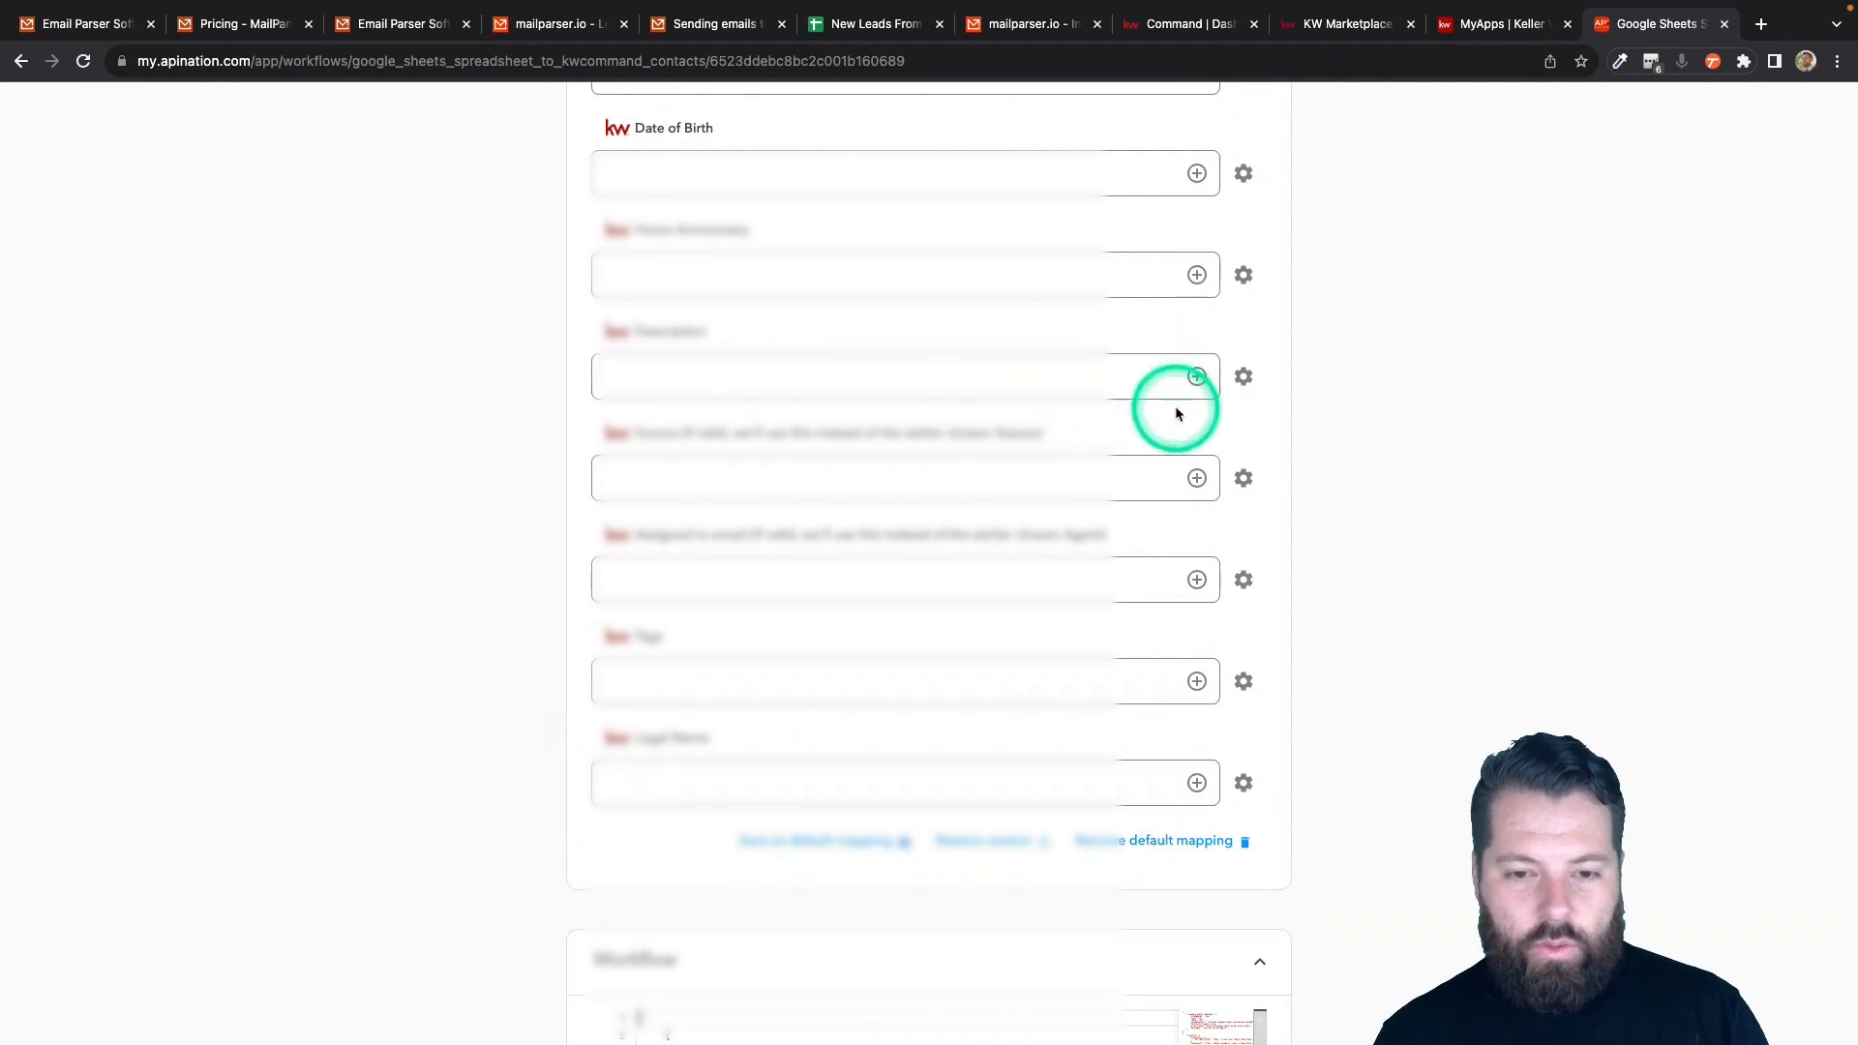
pyautogui.click(1197, 376)
pyautogui.scroll(-3, 871, 609)
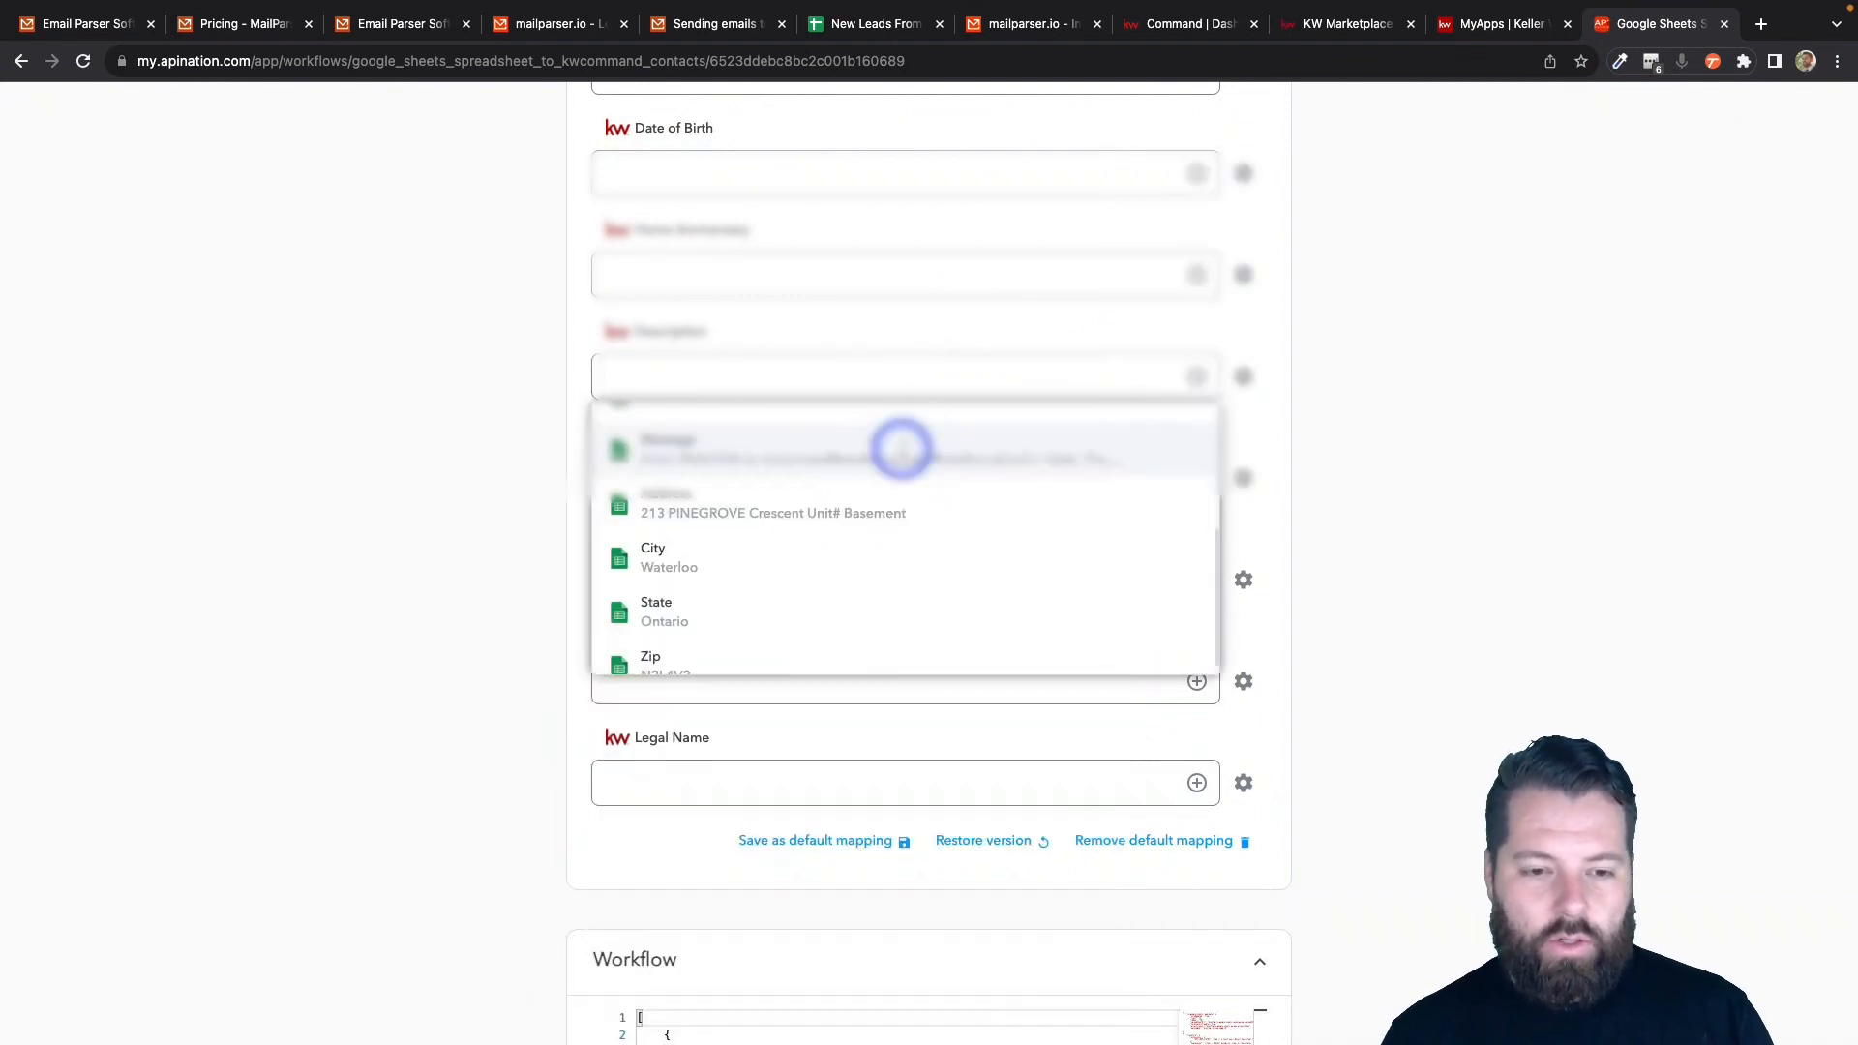
pyautogui.click(900, 444)
# - Enter a tag for synced contacts and turn the sync on
pyautogui.scroll(-2, 524, 687)
pyautogui.scroll(-1, 525, 687)
pyautogui.click(643, 572)
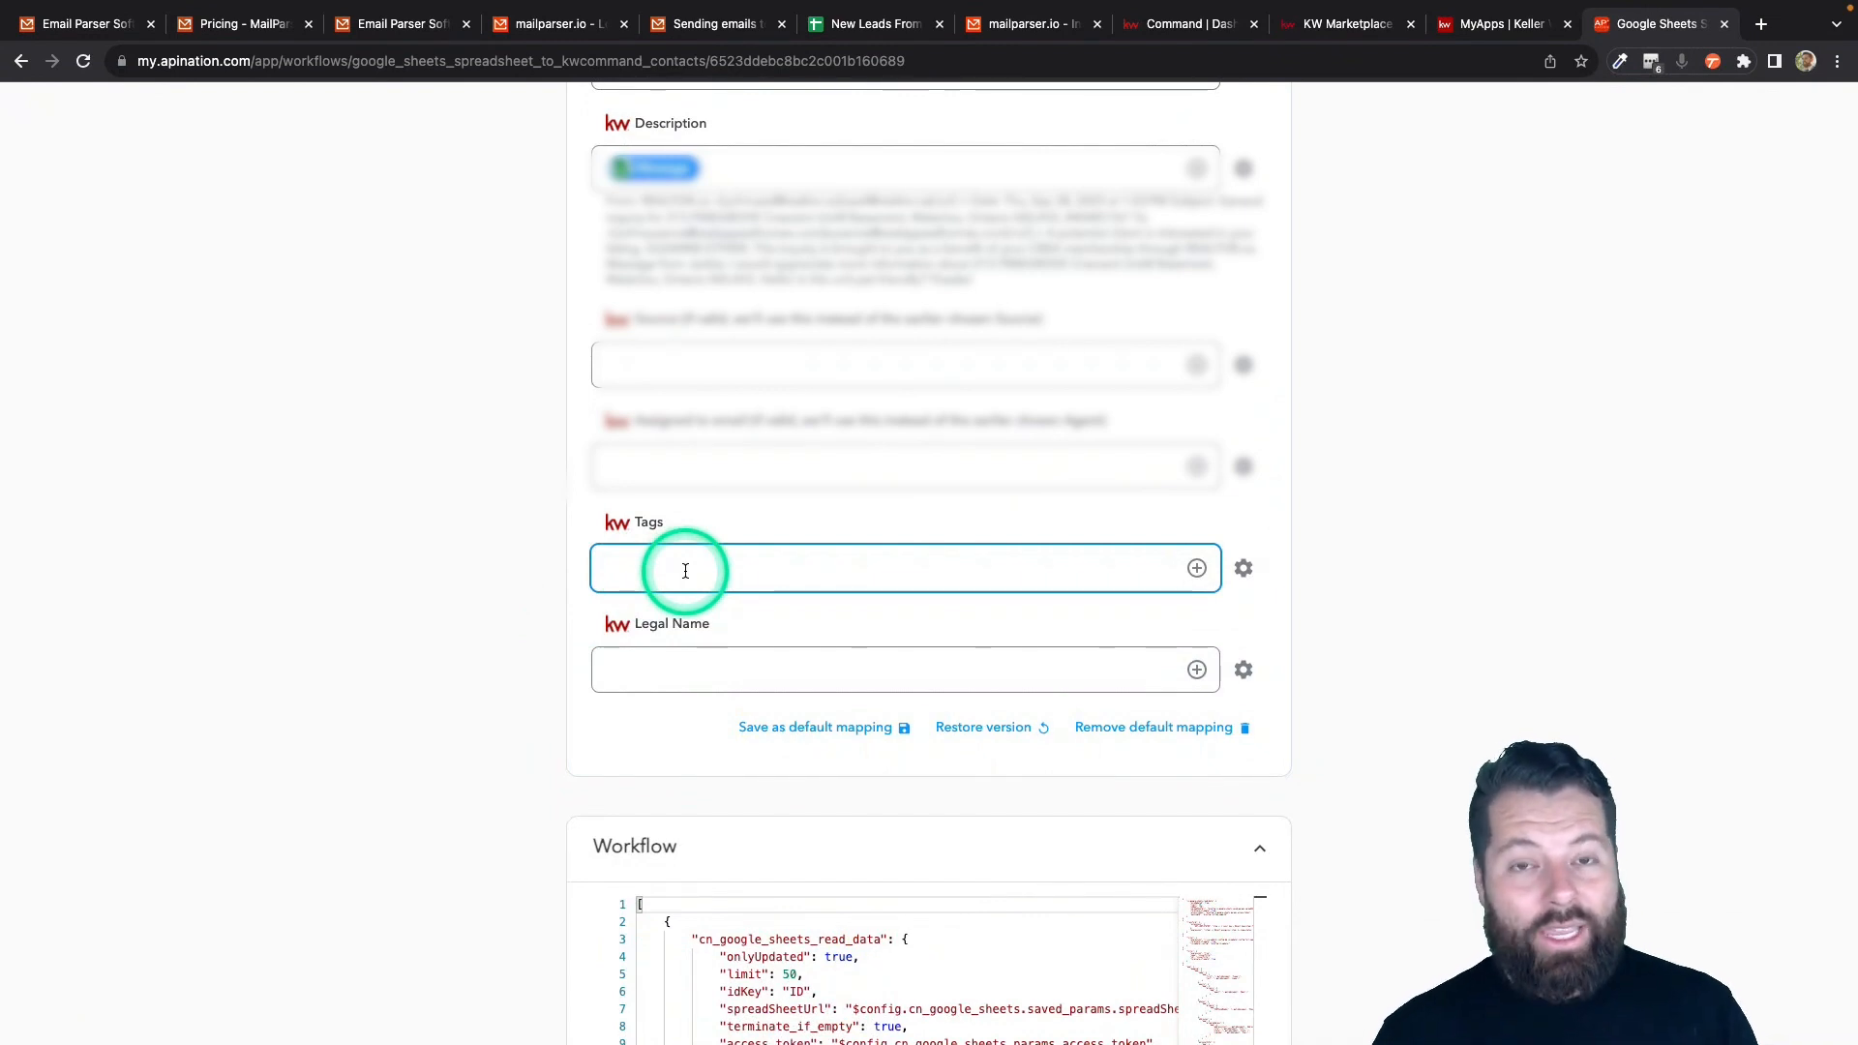
pyautogui.write('rea')
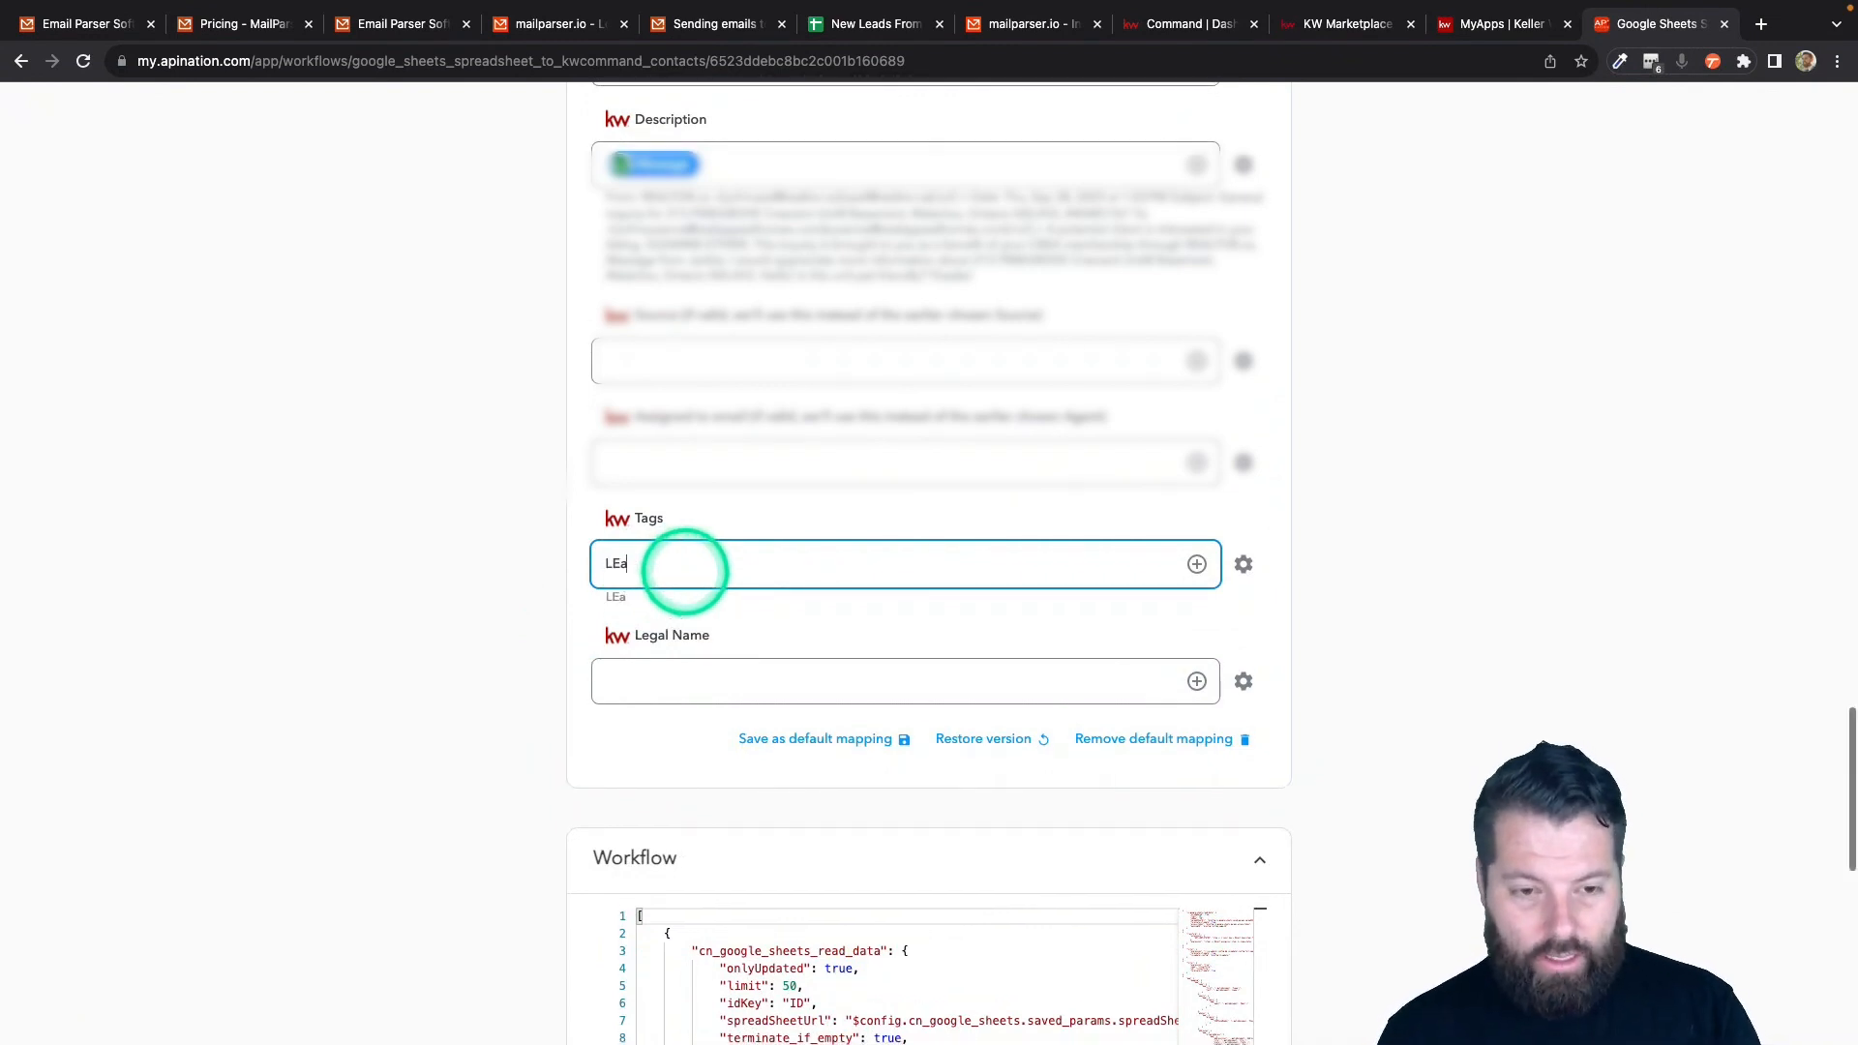
pyautogui.press('BackSpace')
pyautogui.press('BackSpace')
pyautogui.press('BackSpace')
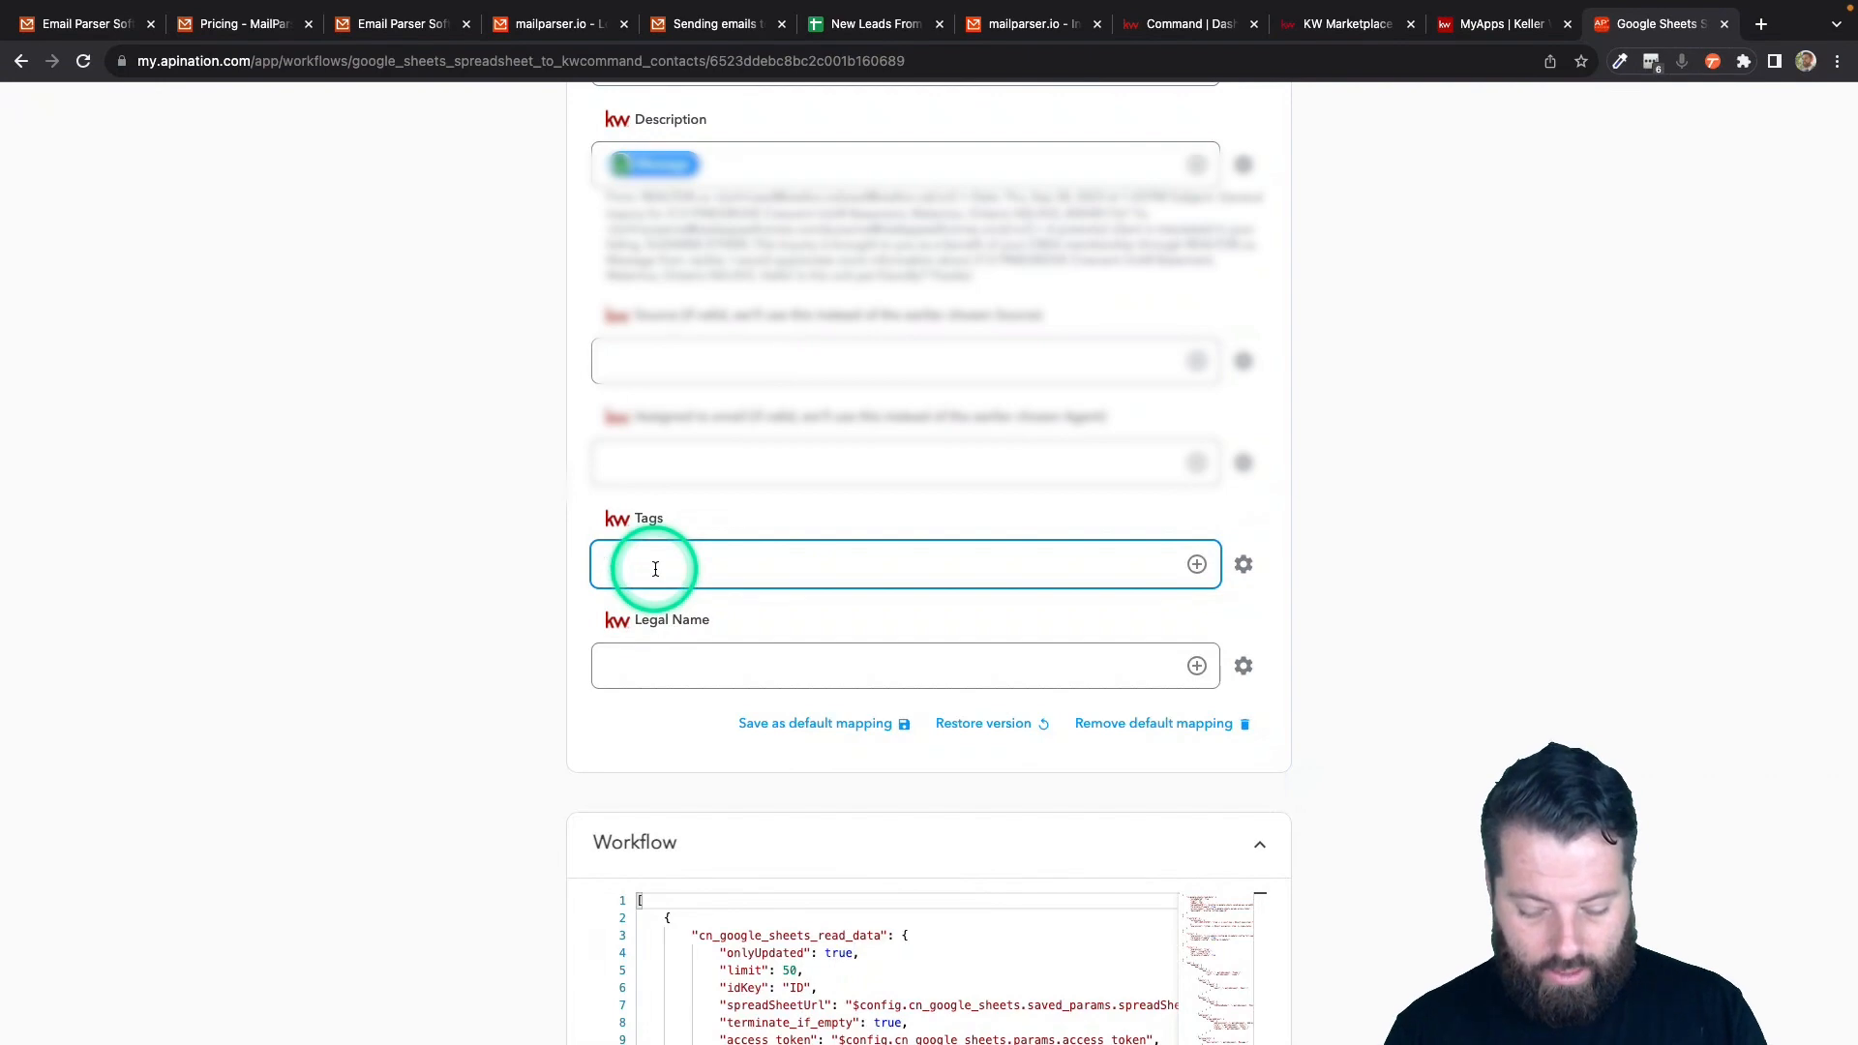
pyautogui.write('otLead')
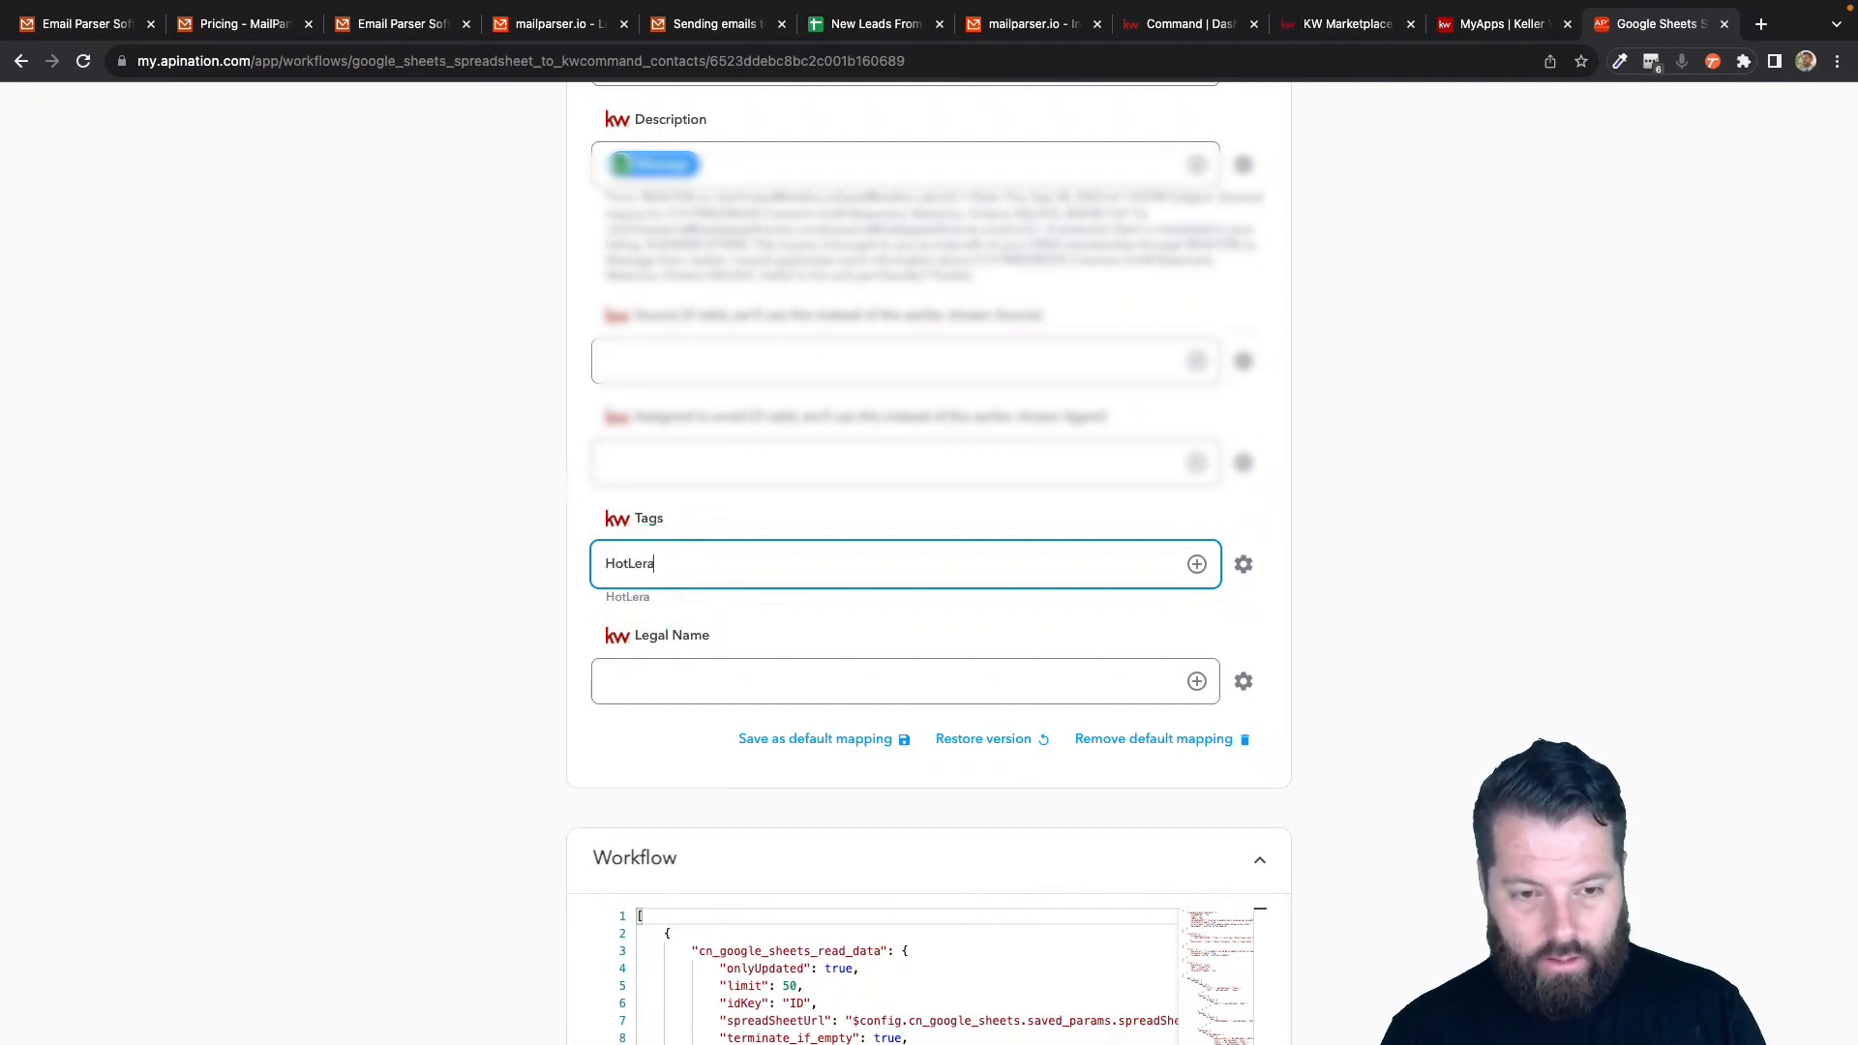
pyautogui.scroll(20, 655, 572)
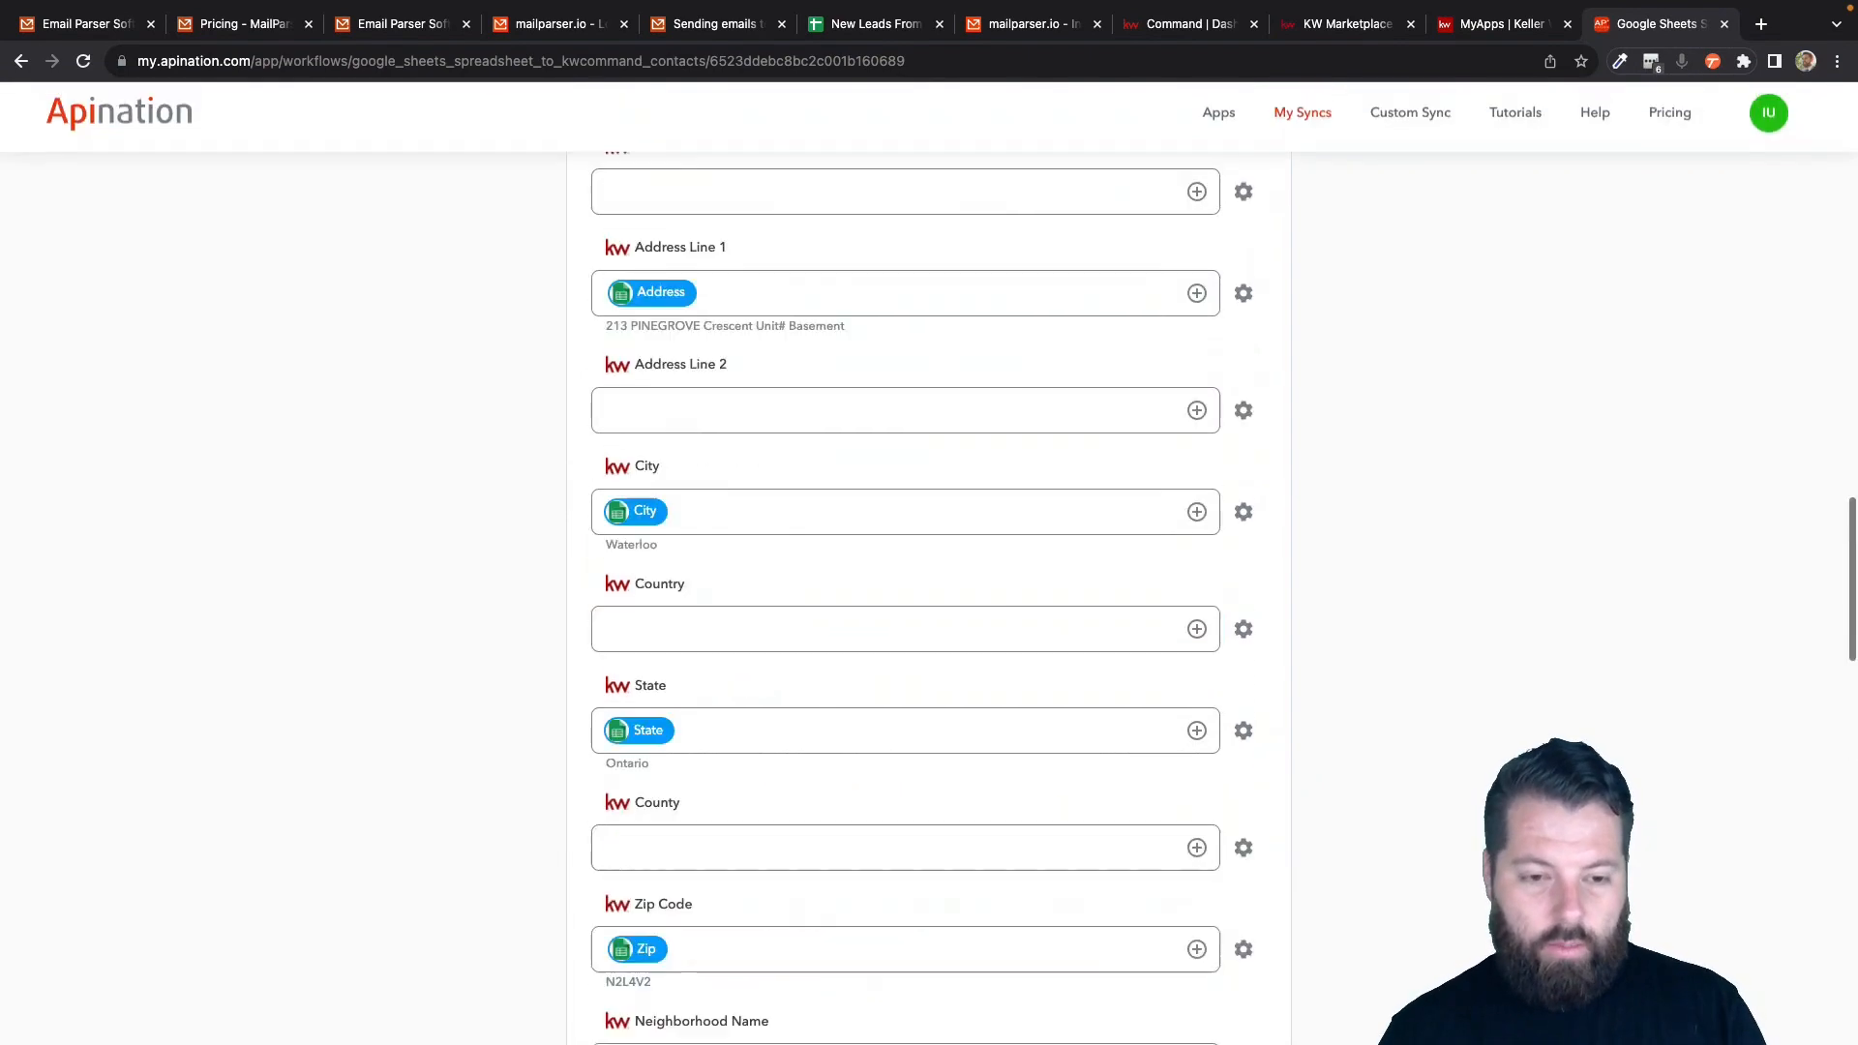
pyautogui.click(931, 348)
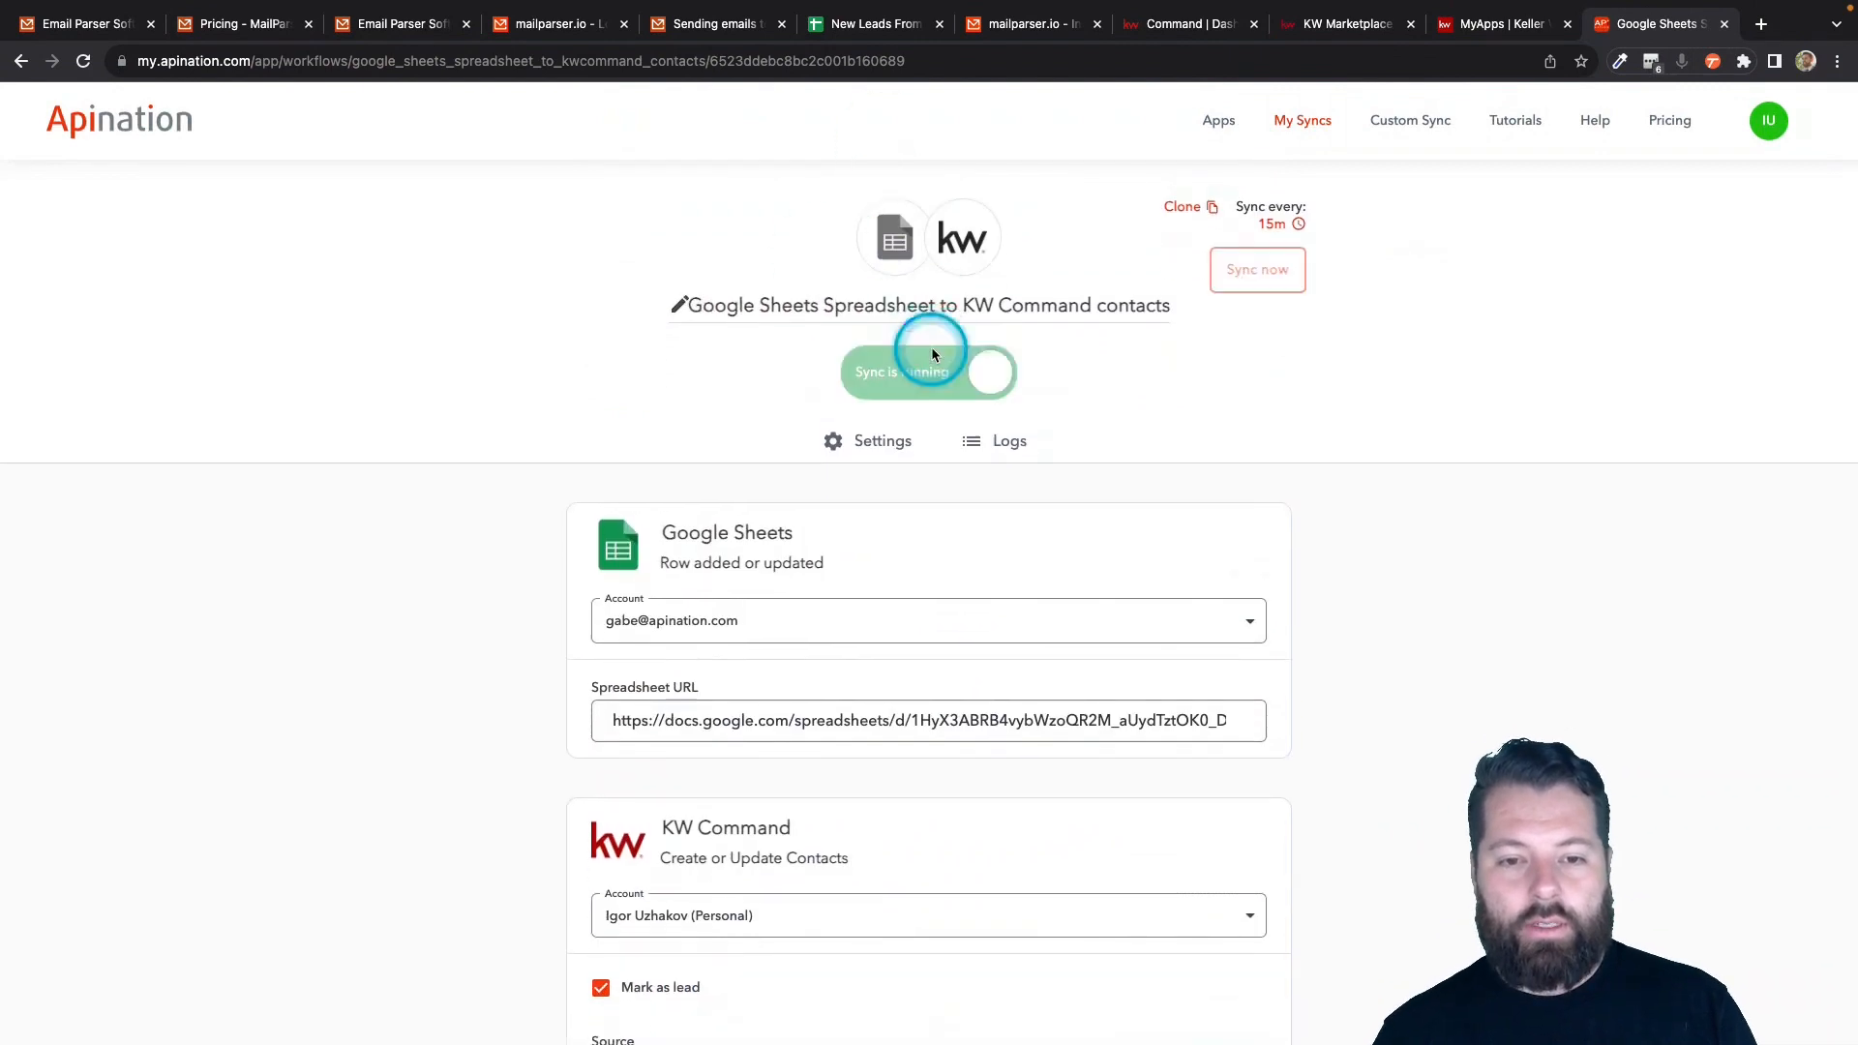